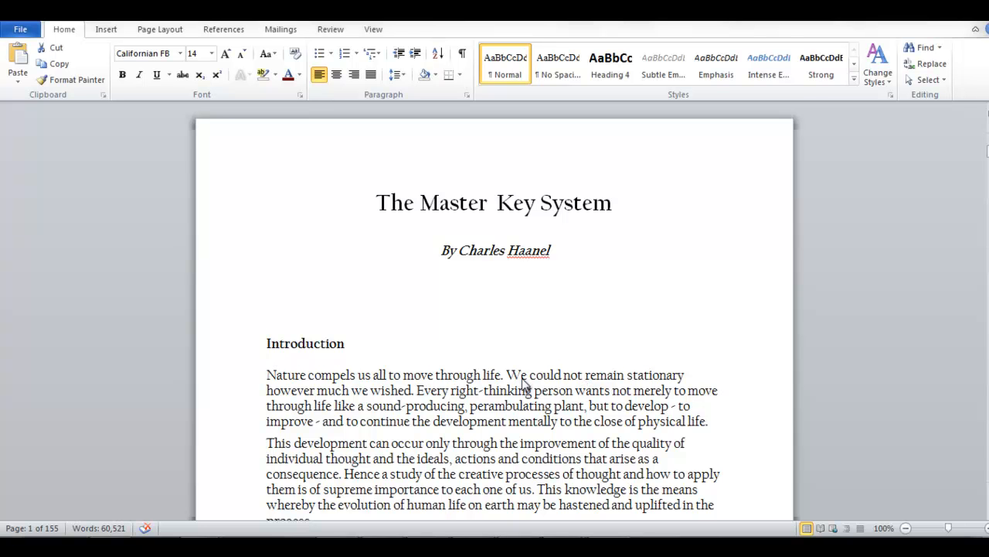
- Select the entire text of The Master Key System document and copy it
left_click(271, 340)
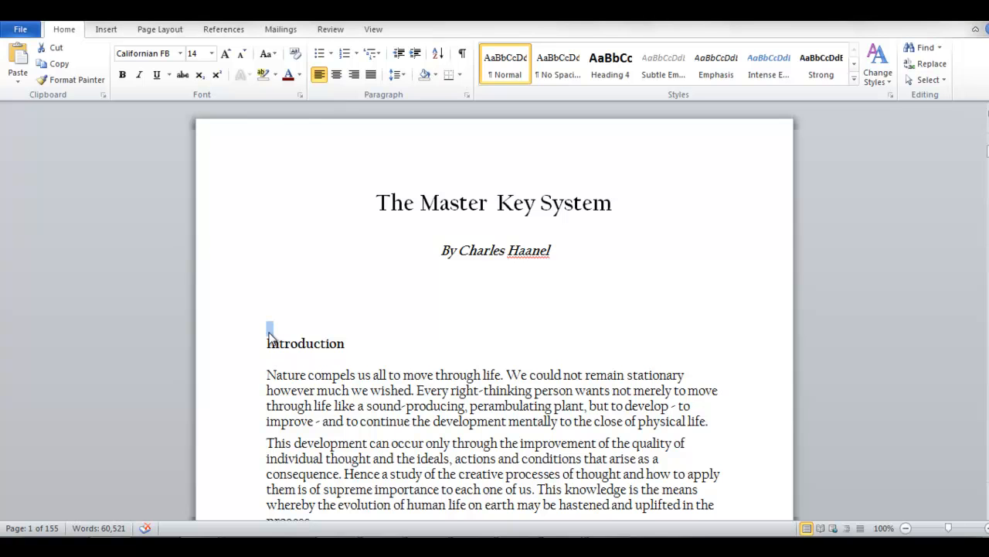
triple_click(250, 375)
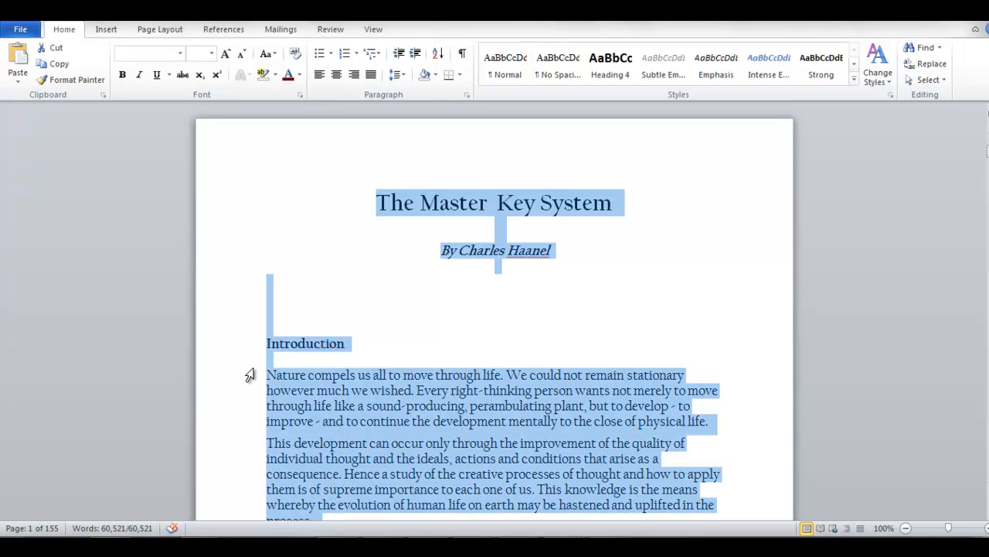
right_click(345, 412)
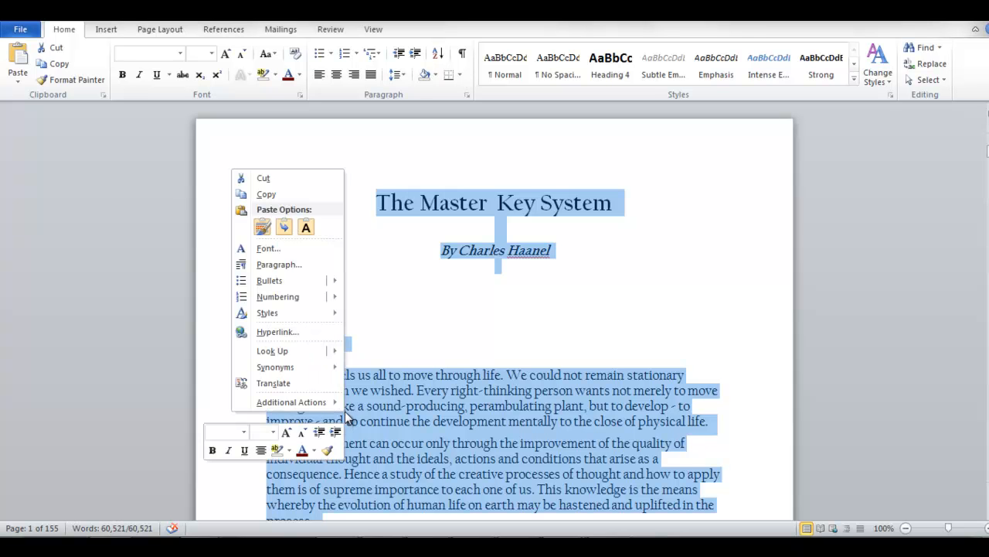
left_click(266, 195)
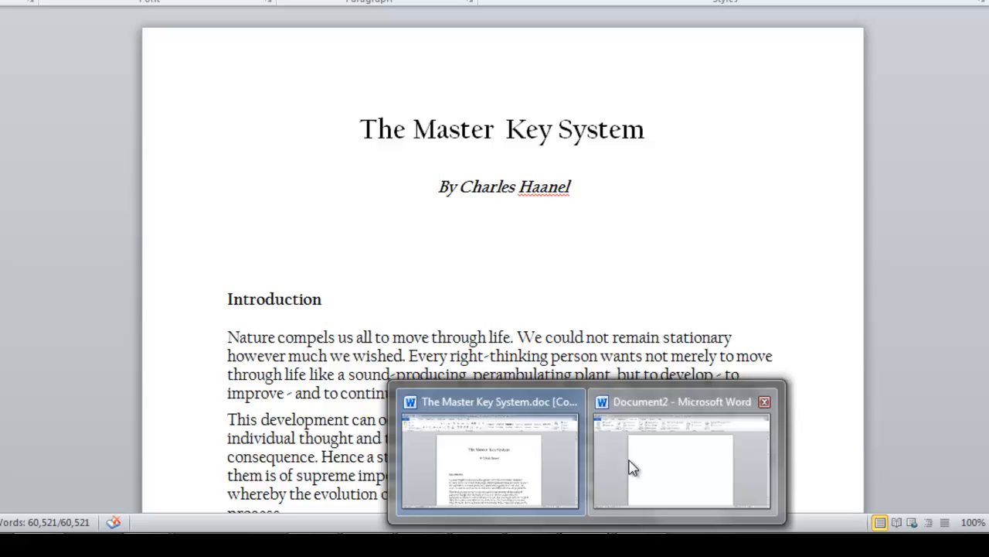
- Switch to the blank Document2 and paste the copied manuscript, keeping its source formatting
left_click(605, 477)
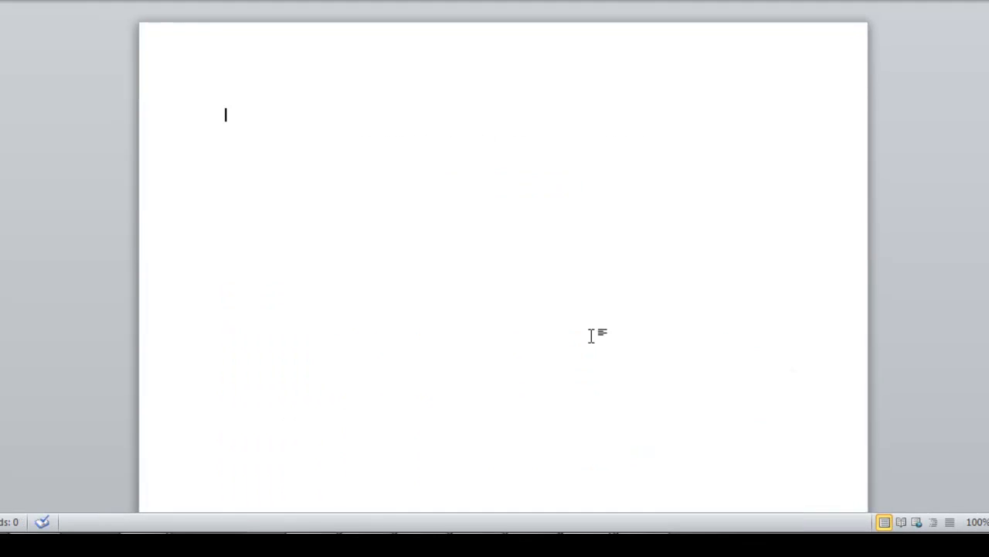
right_click(225, 115)
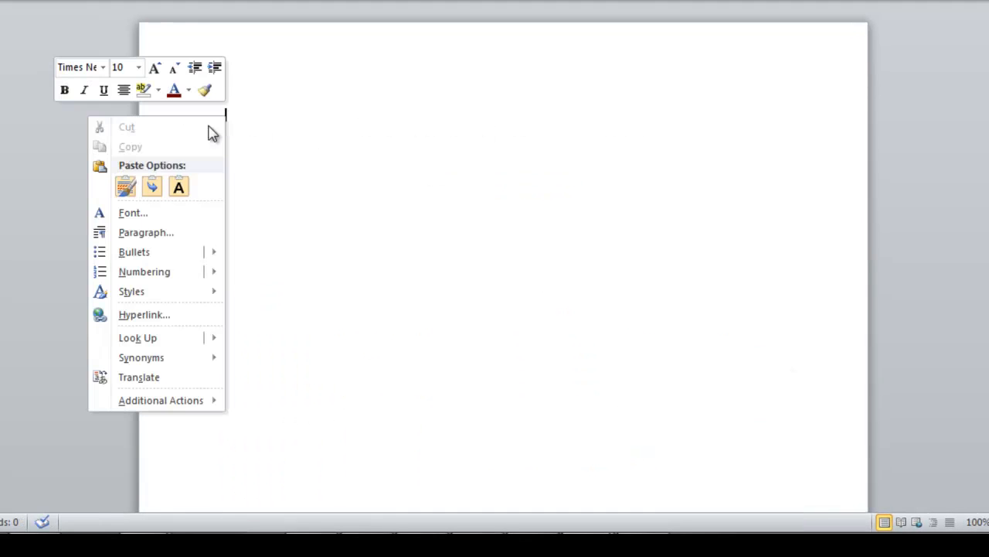
left_click(152, 189)
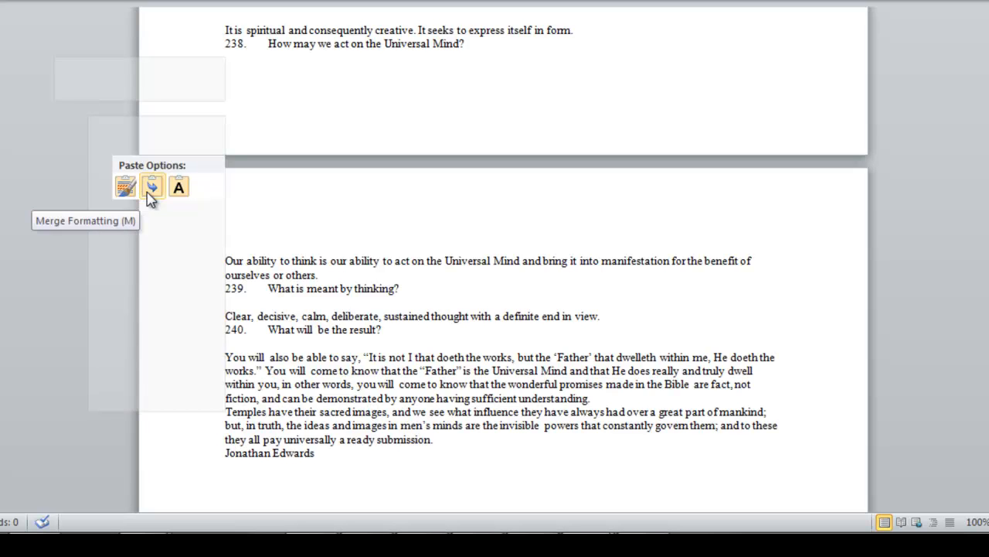
left_click(126, 188)
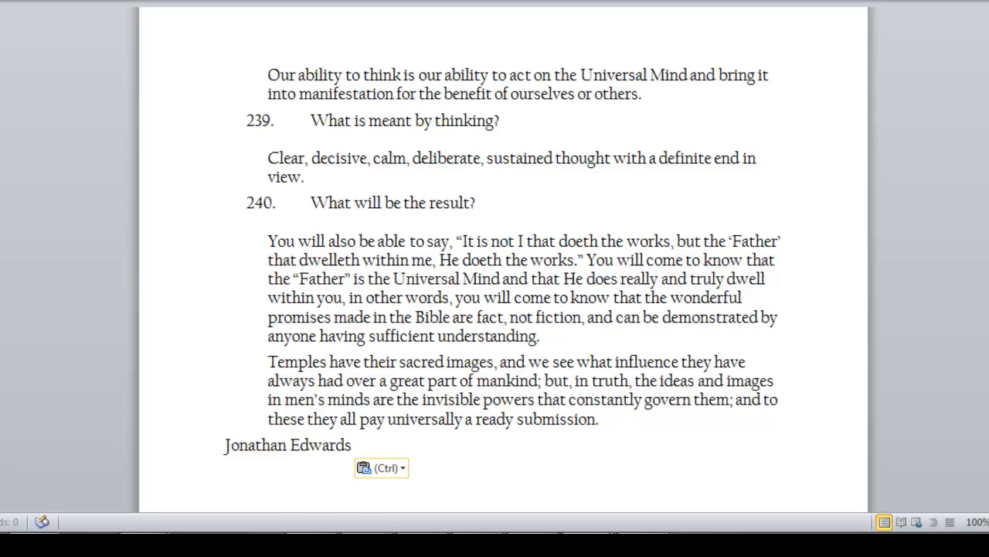
- Look through the opening pages of the pasted manuscript, examining the title, Introduction and body text formatting
scroll(503, 259, "up", 20)
scroll(631, 221, "up", 20)
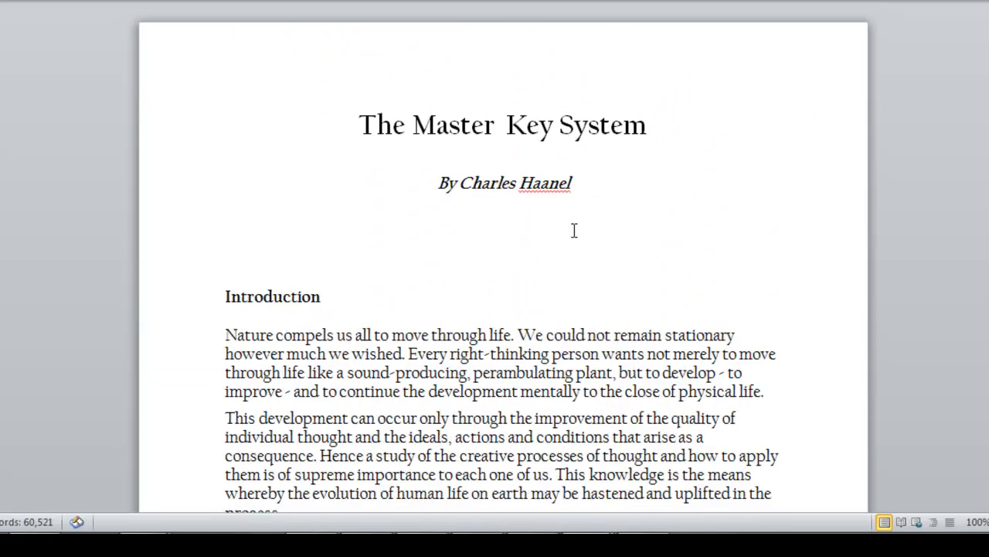
scroll(571, 232, "down", 4)
scroll(572, 239, "down", 2)
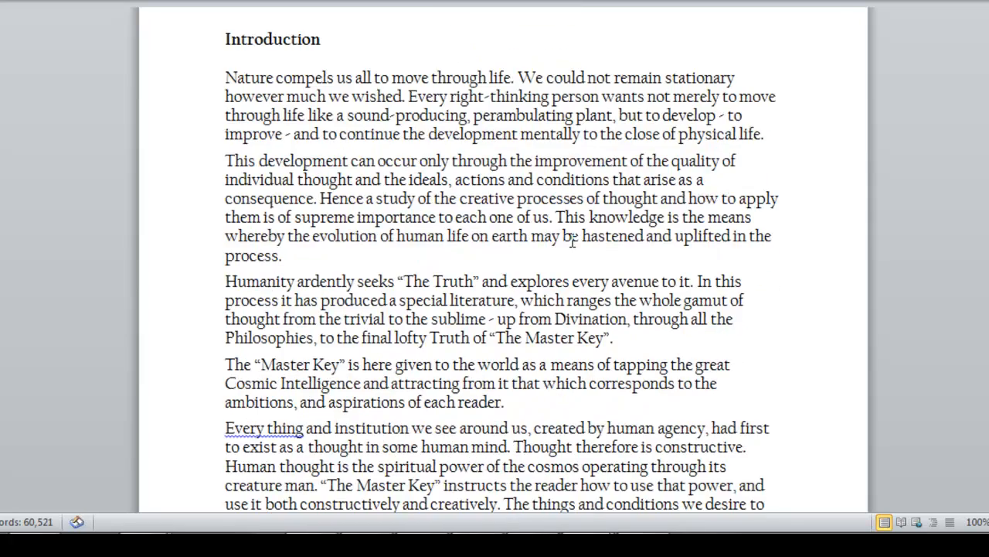
scroll(572, 240, "down", 18)
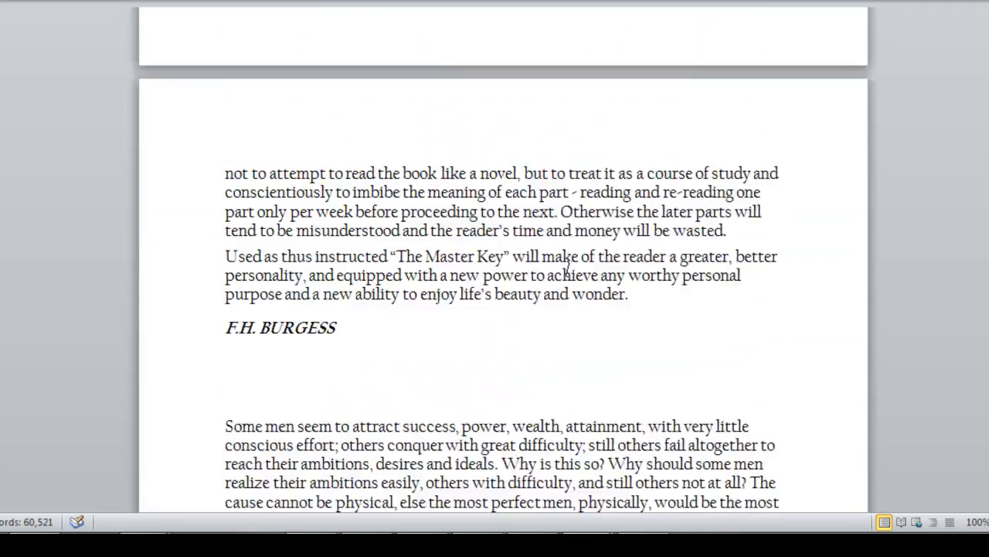
scroll(568, 271, "down", 6)
scroll(568, 271, "down", 4)
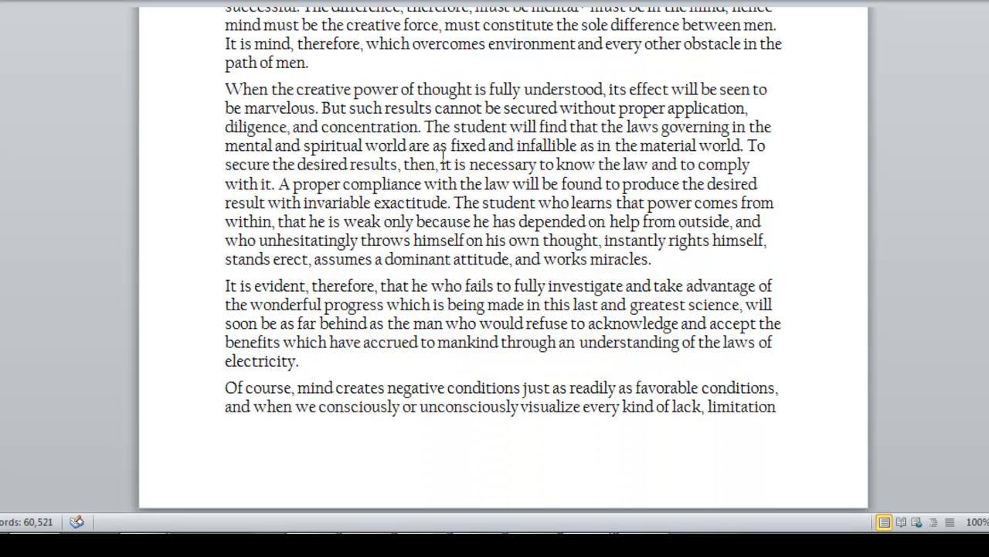
scroll(474, 372, "down", 4)
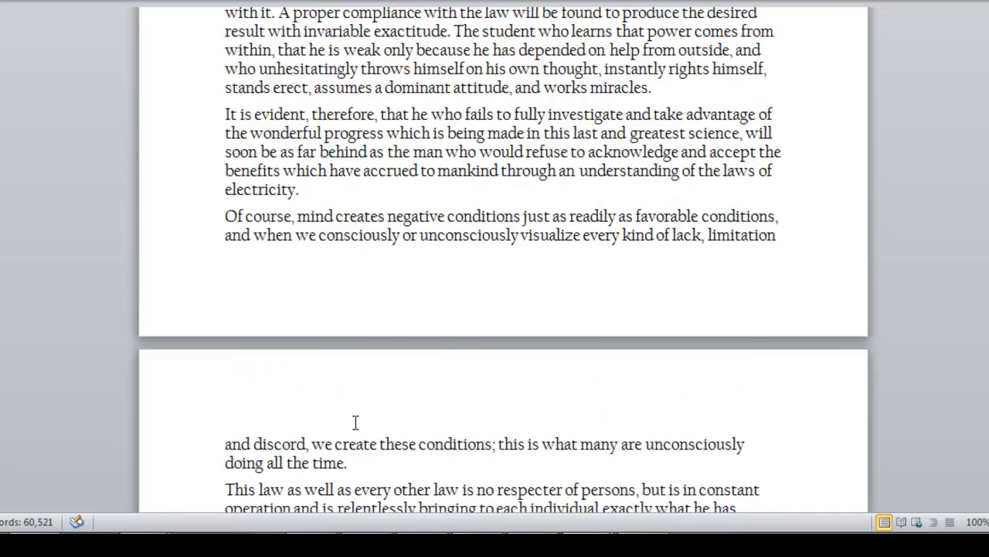
scroll(355, 422, "down", 10)
scroll(437, 334, "down", 3)
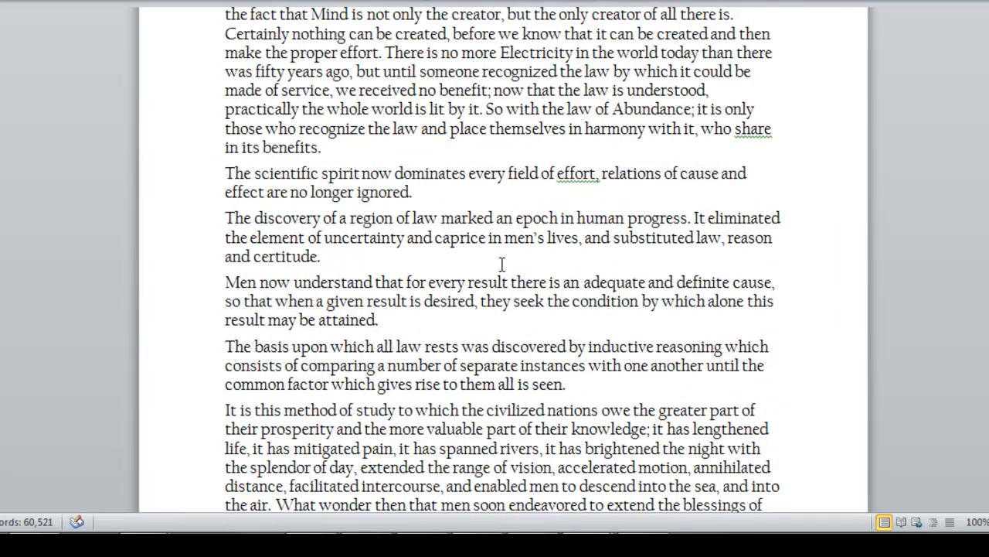
scroll(503, 265, "down", 6)
scroll(400, 271, "down", 13)
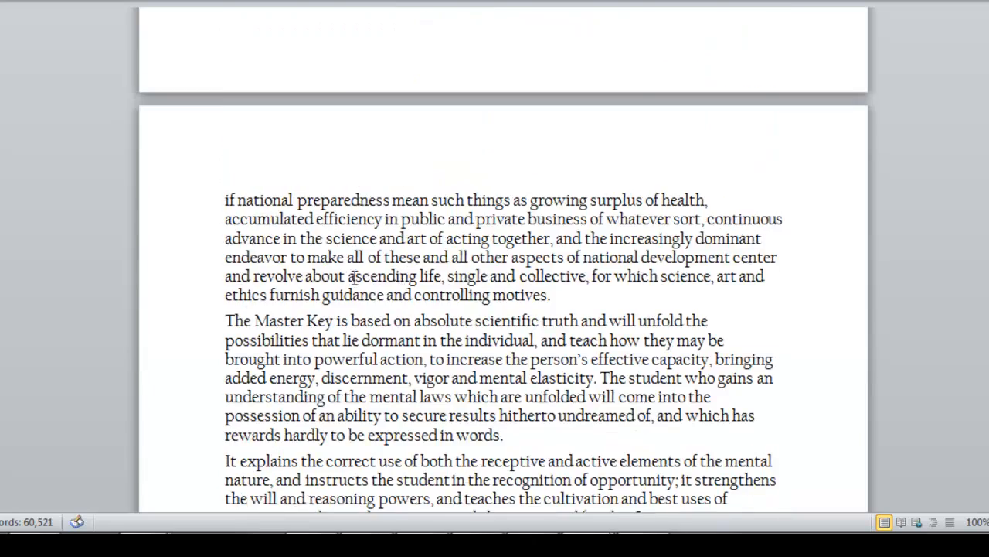
scroll(433, 294, "down", 4)
scroll(475, 299, "down", 5)
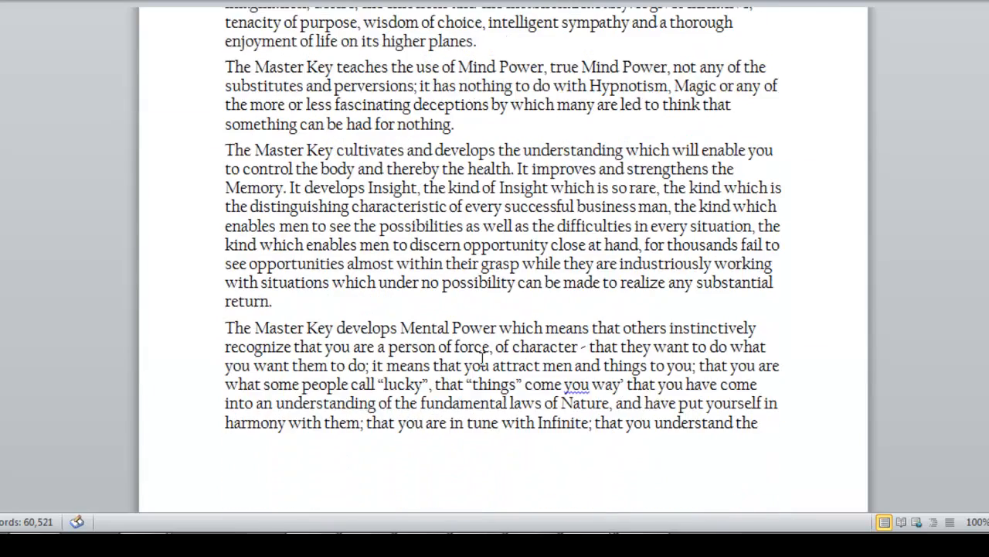
scroll(459, 292, "down", 6)
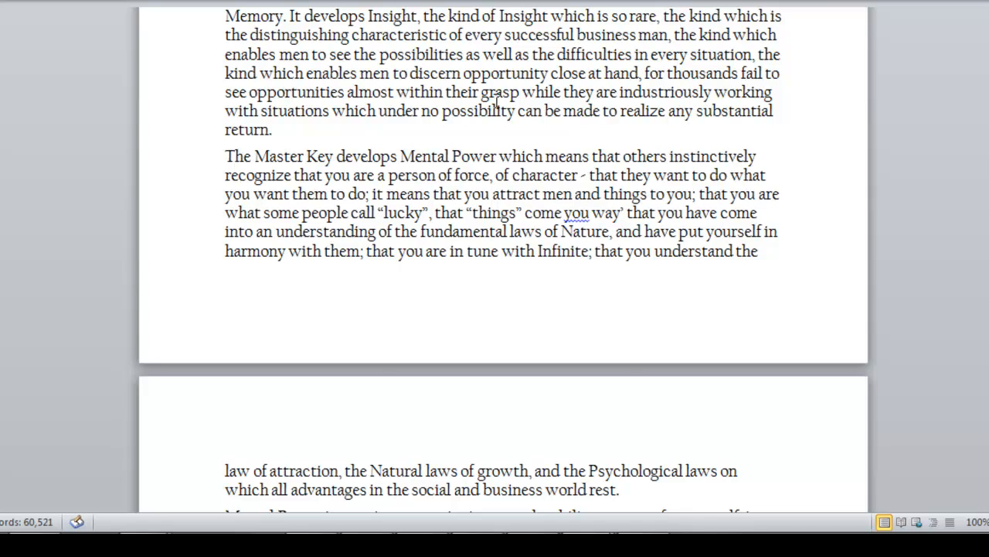
scroll(466, 213, "up", 5)
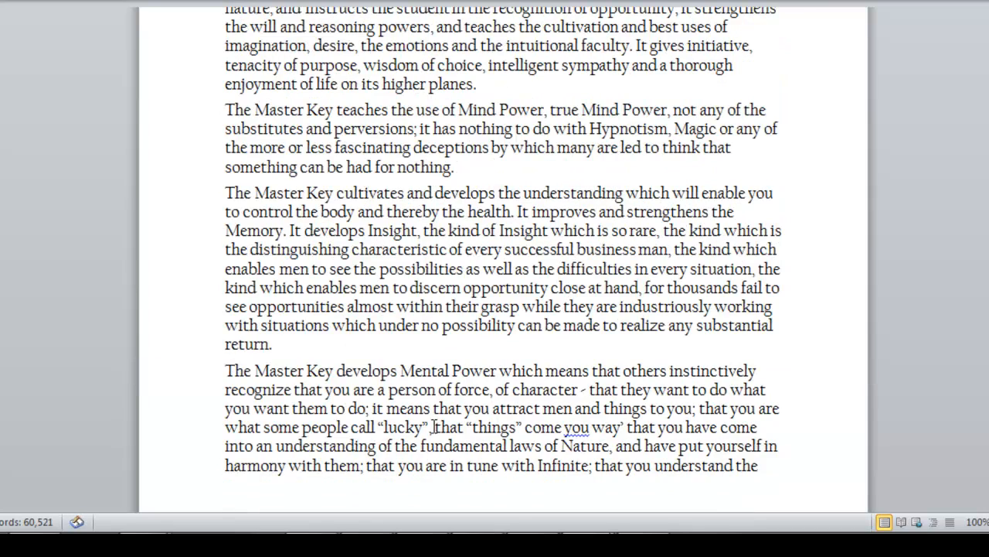
scroll(434, 427, "up", 5)
scroll(455, 185, "up", 6)
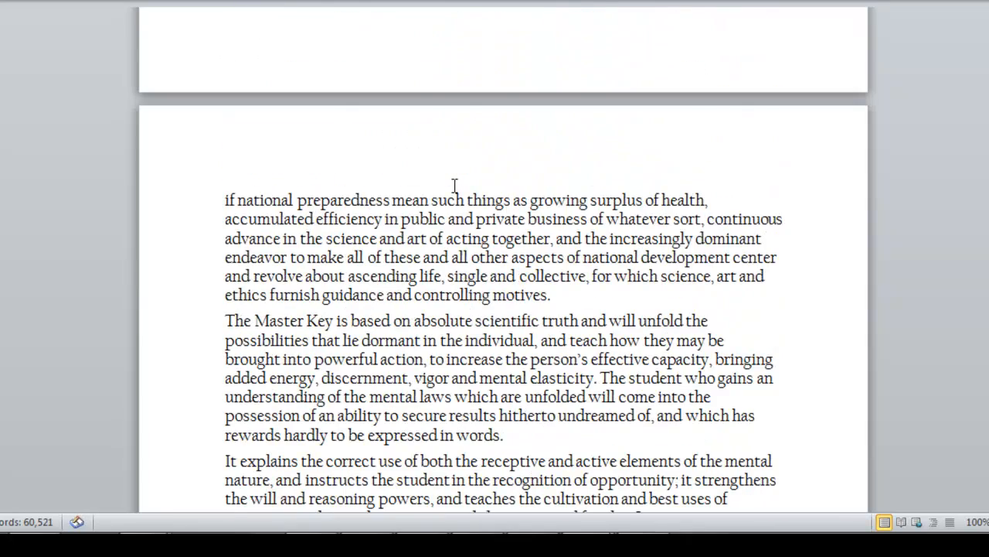
scroll(454, 185, "up", 13)
scroll(454, 185, "up", 7)
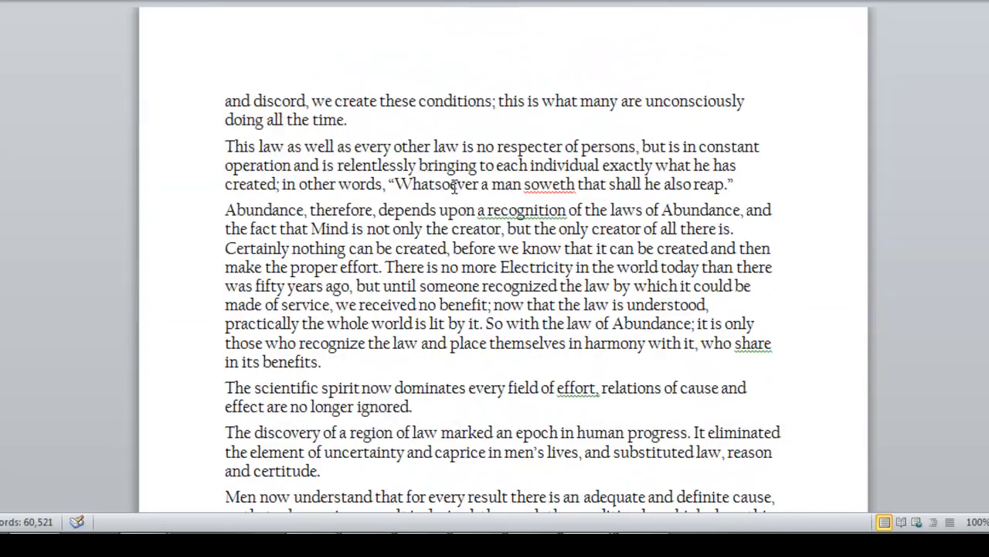
scroll(455, 185, "up", 12)
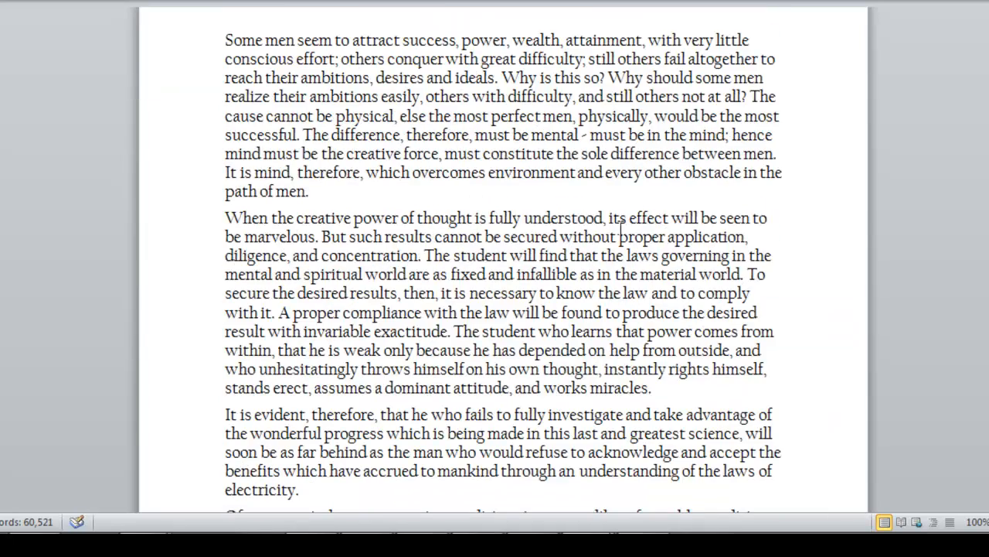
scroll(601, 191, "up", 20)
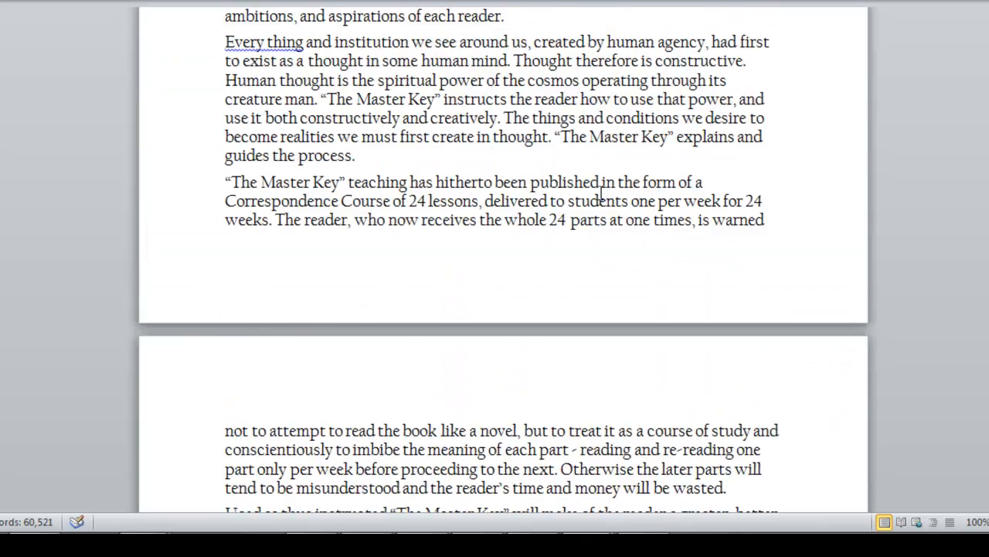
scroll(600, 193, "up", 7)
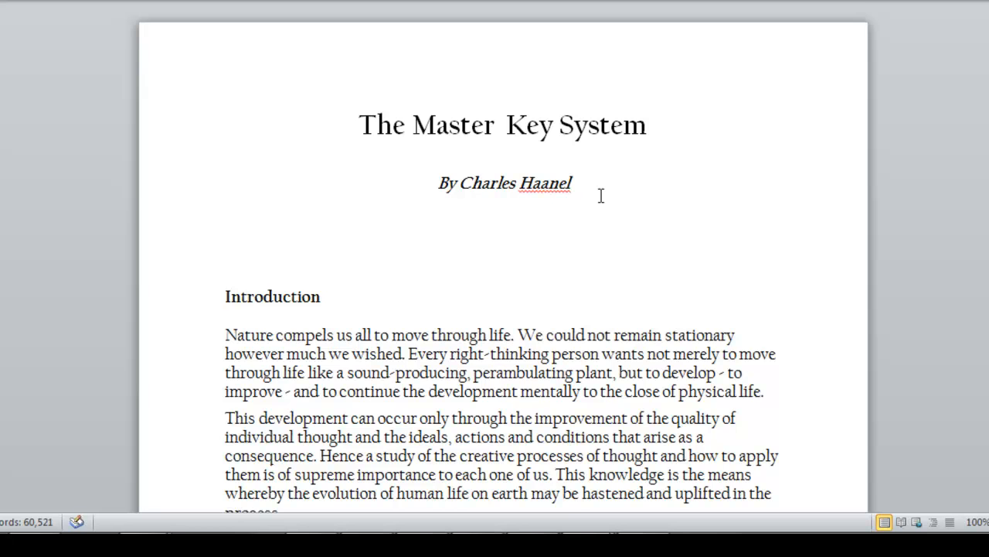
scroll(477, 246, "down", 3)
scroll(477, 245, "up", 3)
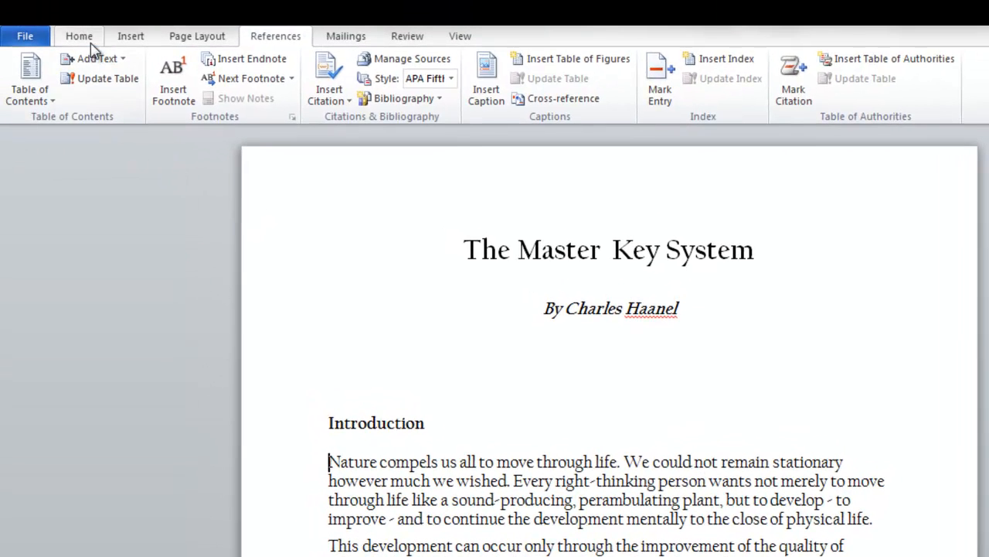
- Apply bold, italic and underline to the first paragraph under the Introduction heading
left_click(84, 36)
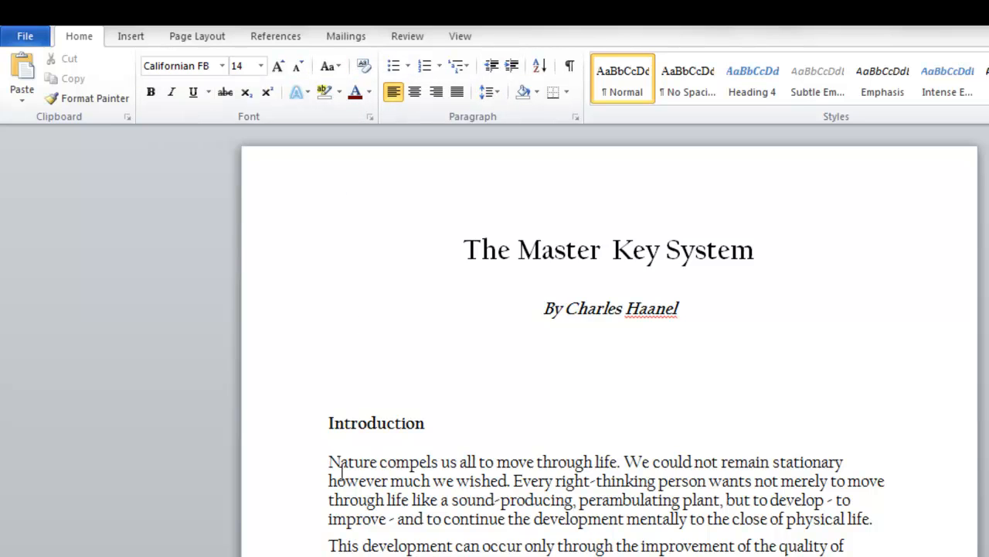
left_click_drag(659, 461, 884, 519)
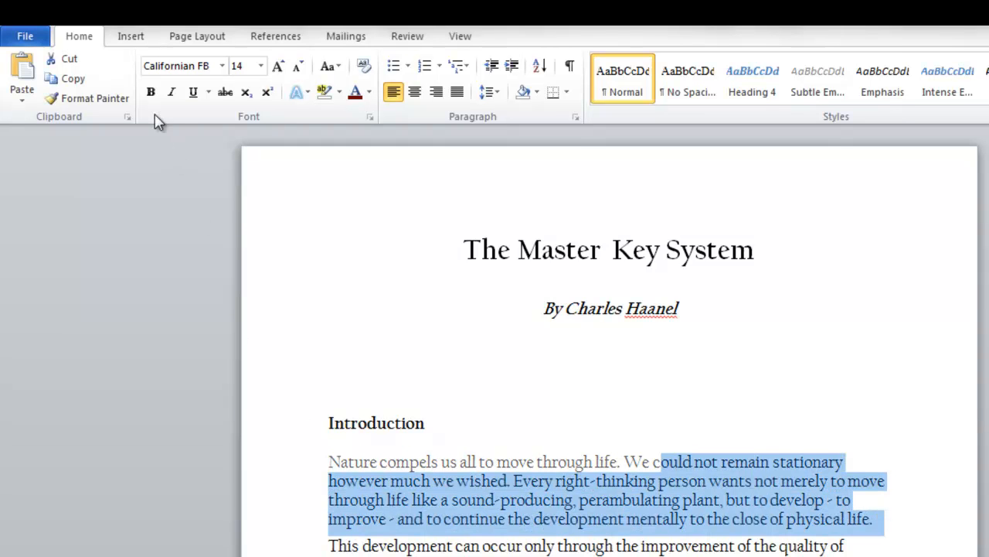
left_click(151, 93)
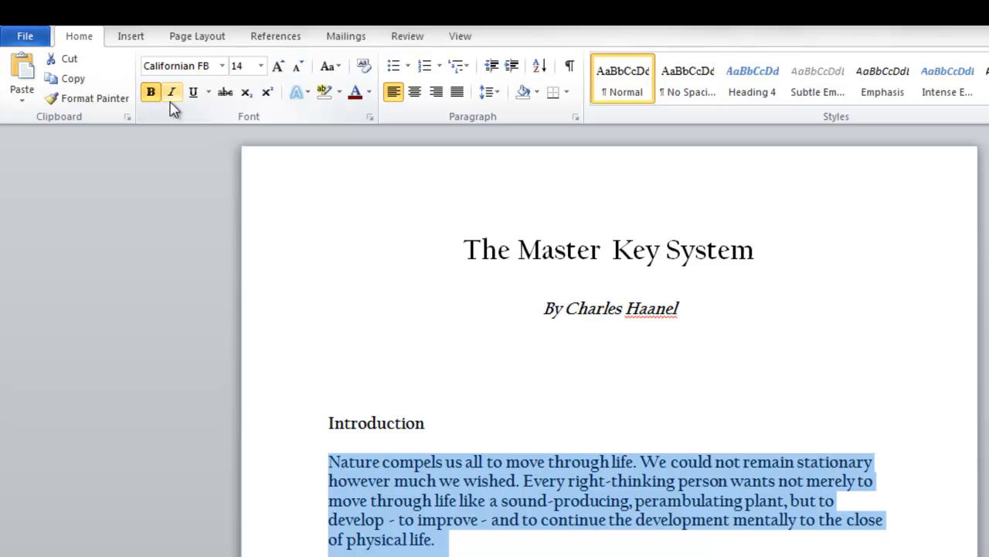
left_click(172, 95)
left_click(197, 93)
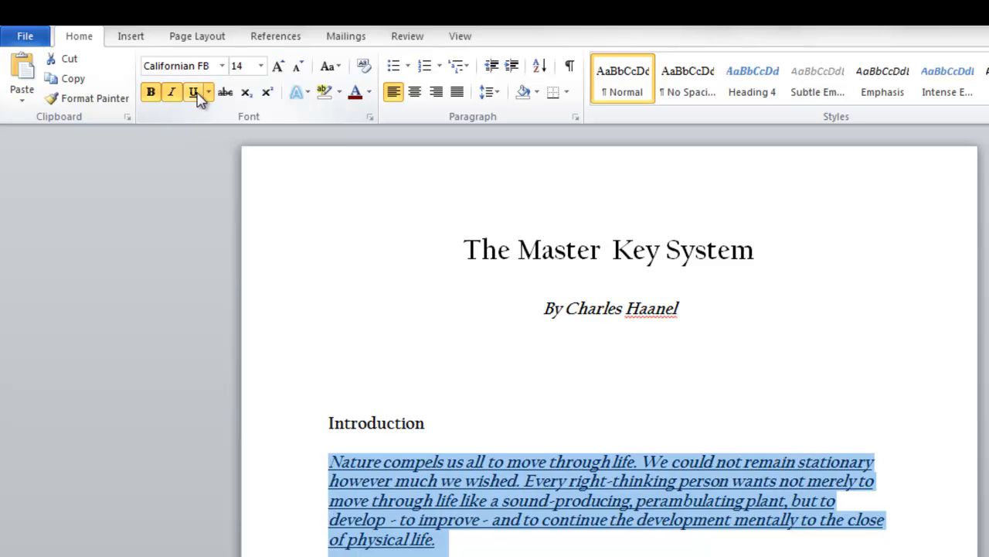
- Remove the italic, underline and bold formatting from the first Introduction paragraph
left_click(171, 97)
left_click(195, 102)
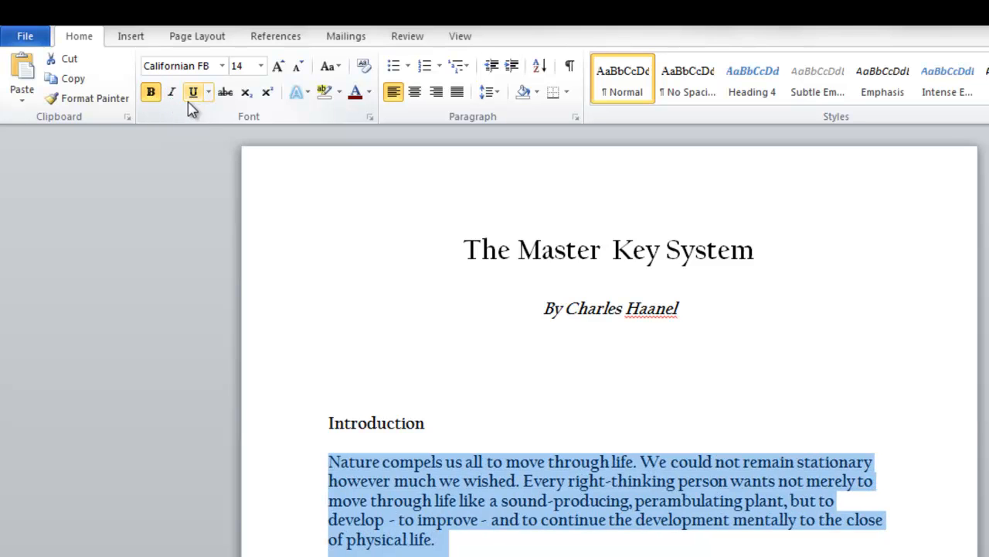
left_click(154, 101)
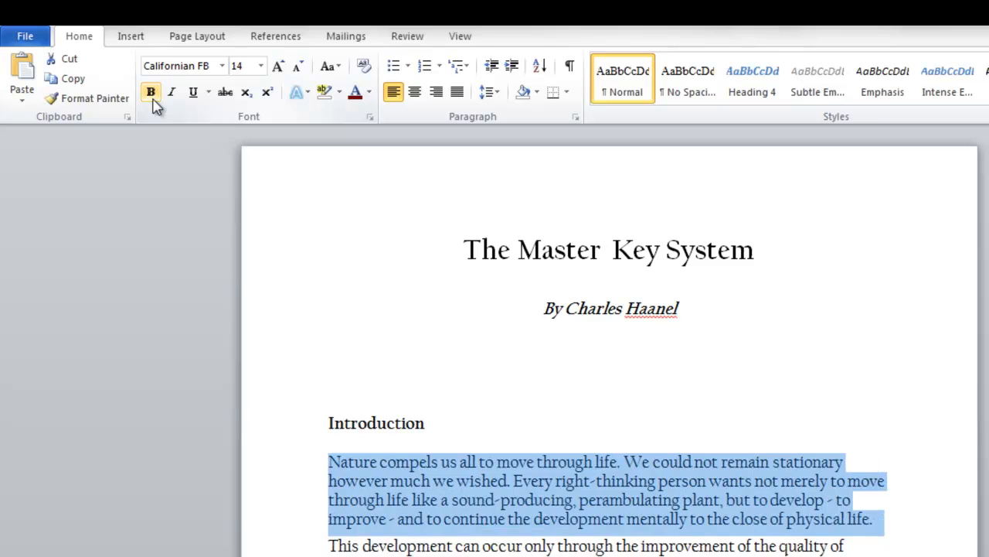
- Try strikethrough on the first Introduction paragraph, remove it again and deselect the text
left_click(225, 94)
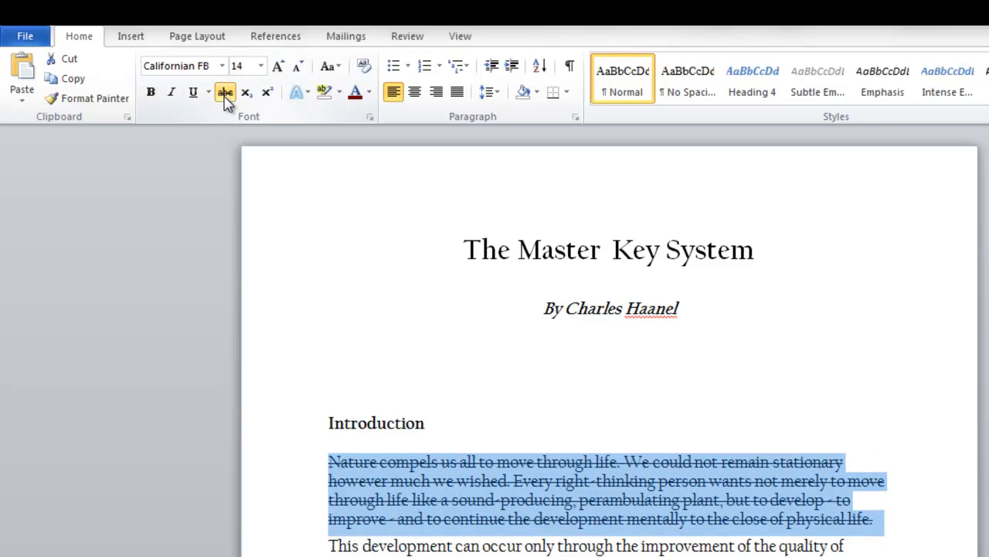
left_click(225, 94)
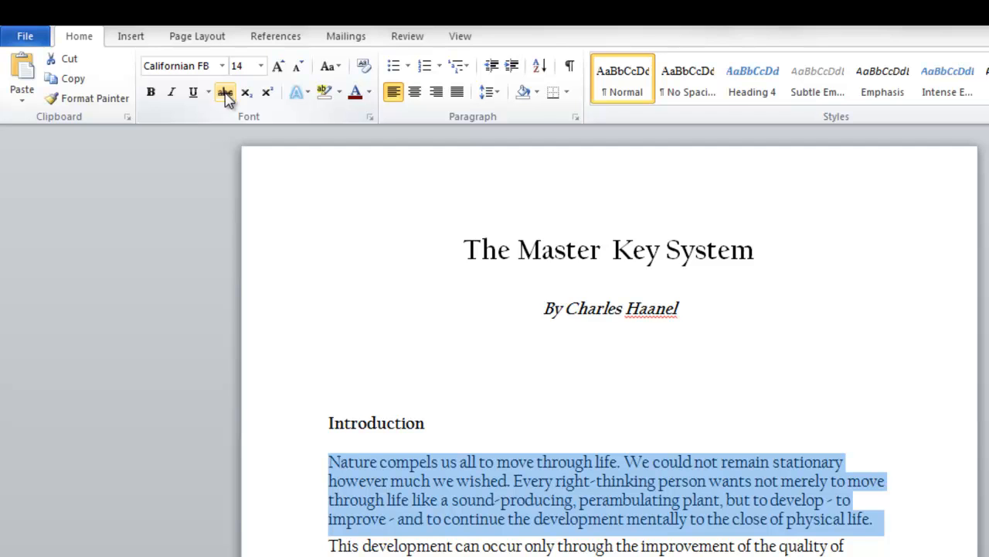
left_click(335, 393)
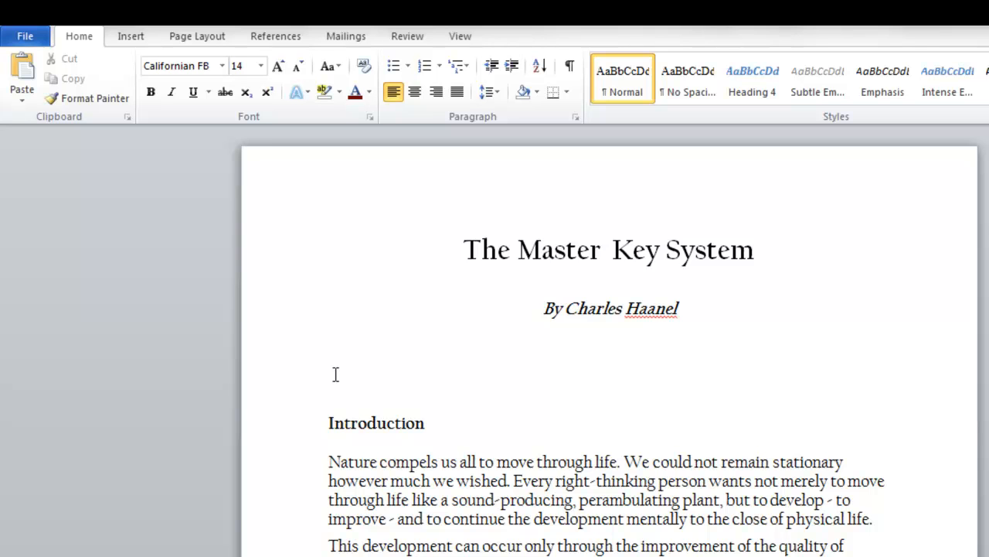
- Change the font of the entire document to Tahoma at size 12
key("ctrl+a")
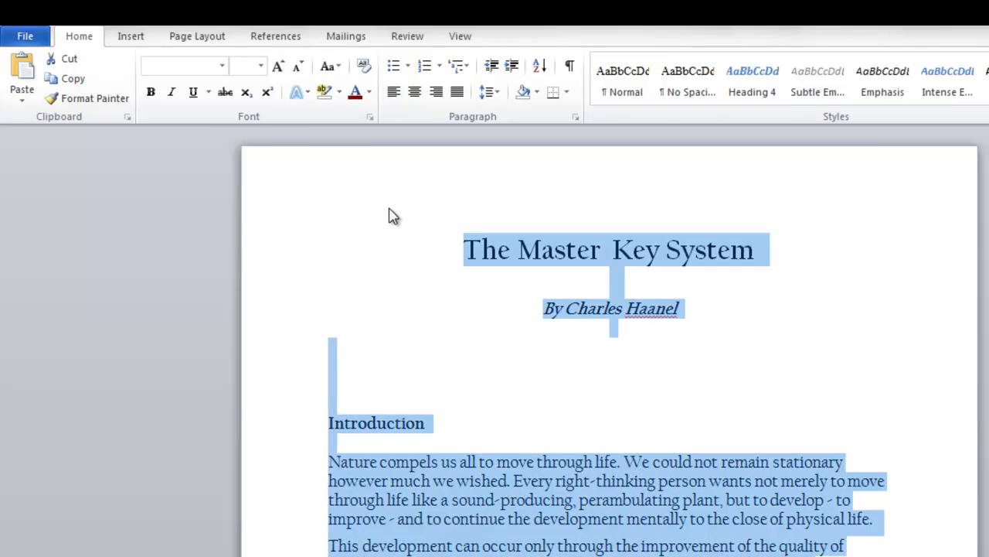
left_click(223, 67)
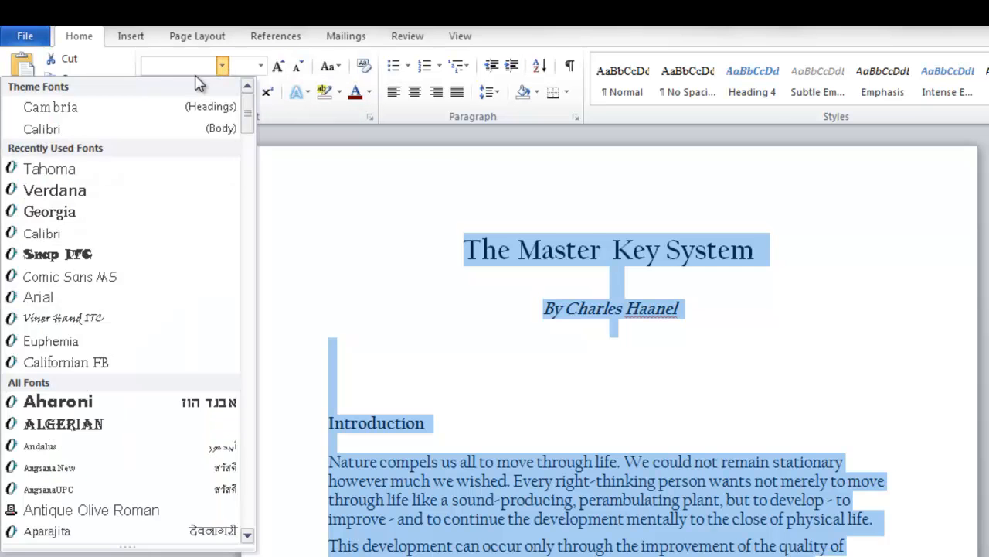
left_click(50, 169)
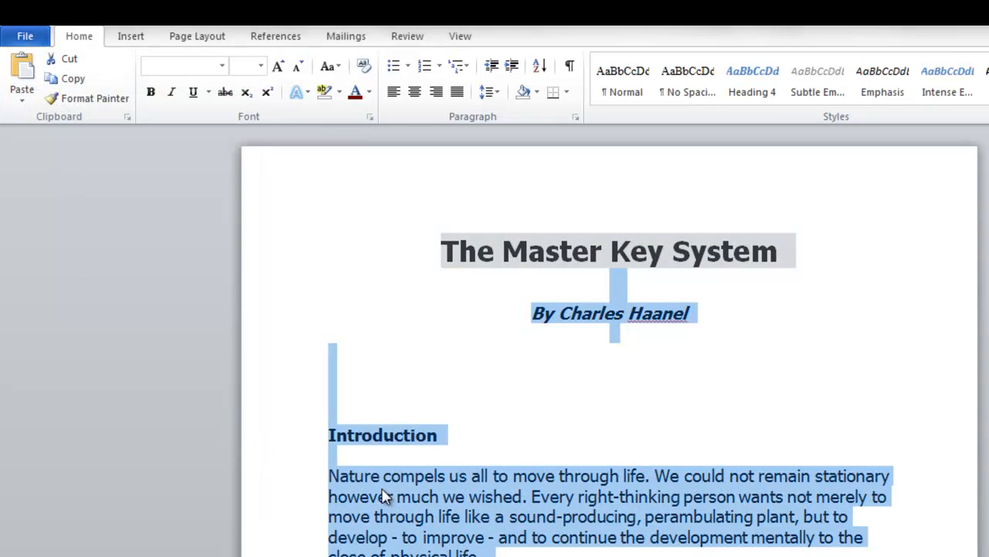
left_click(260, 66)
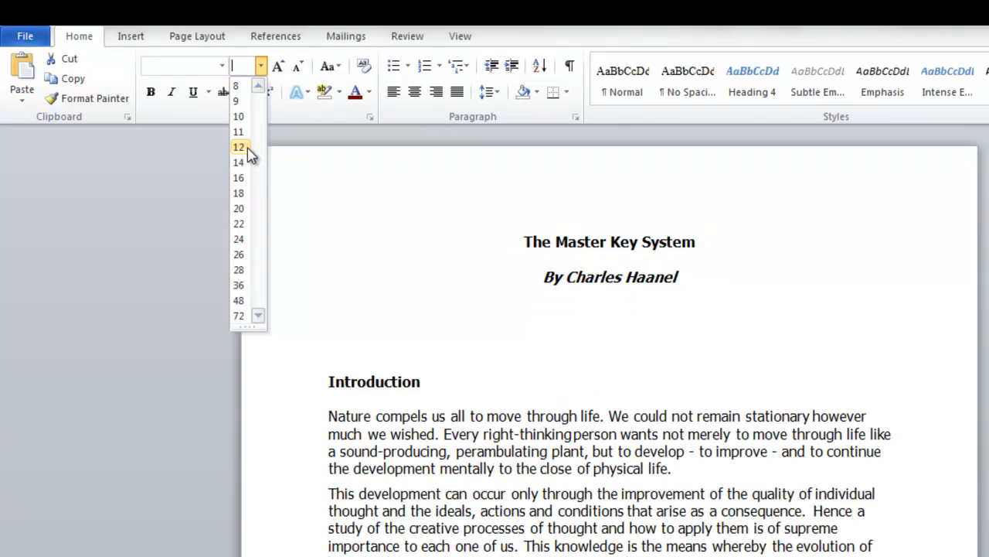
left_click(249, 155)
left_click(459, 413)
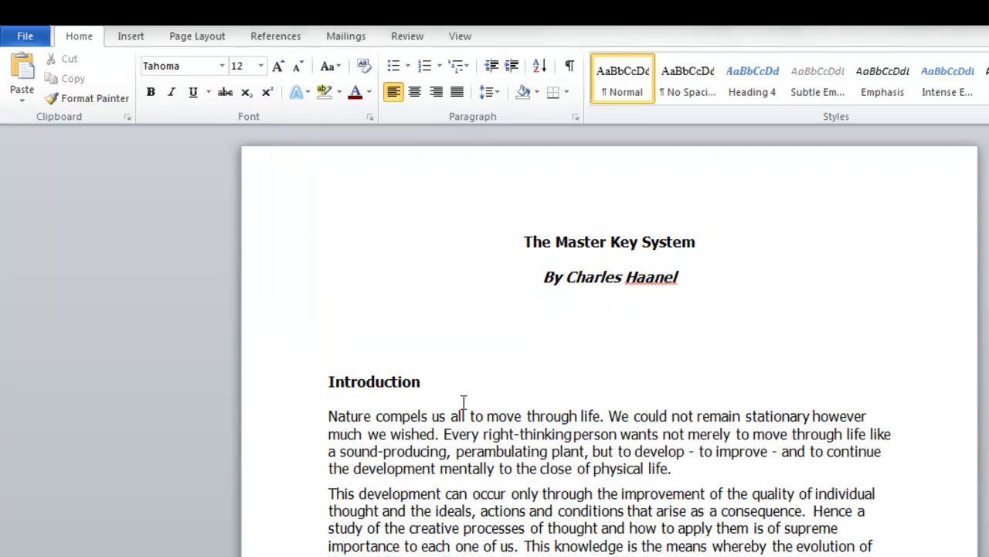
- Set the book title and author lines on the first page to size 20 and colour them dark red
scroll(464, 402, "down", 5)
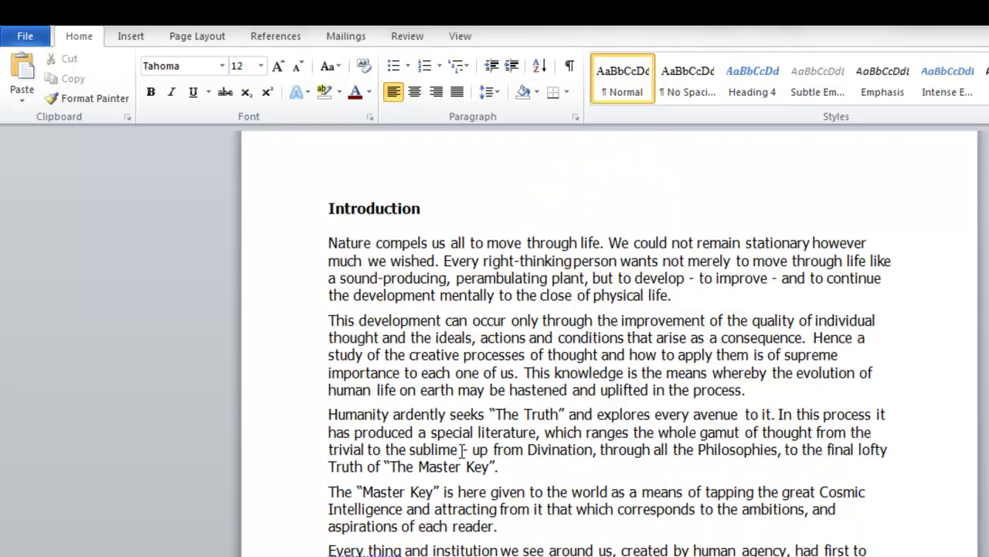
scroll(458, 452, "up", 5)
scroll(546, 469, "down", 20)
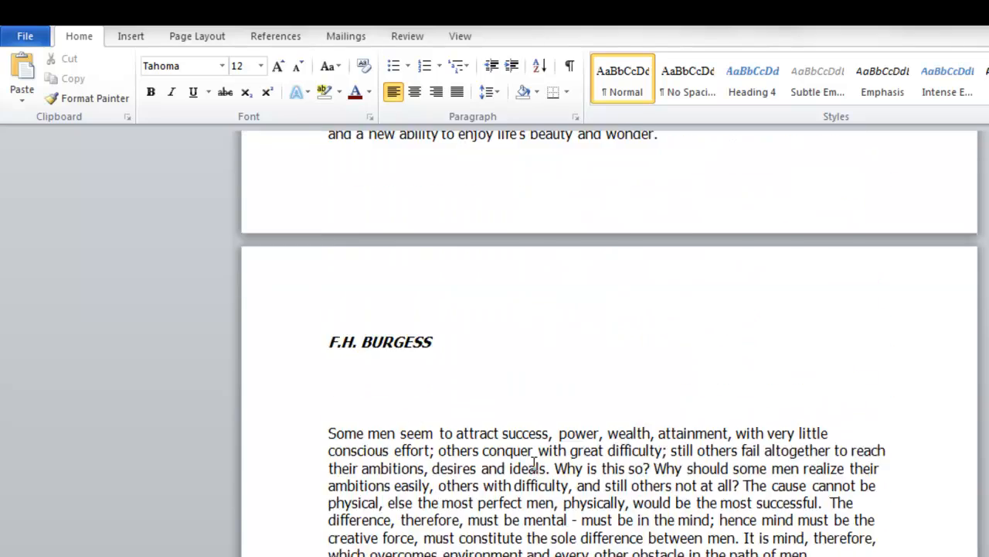
scroll(525, 440, "up", 20)
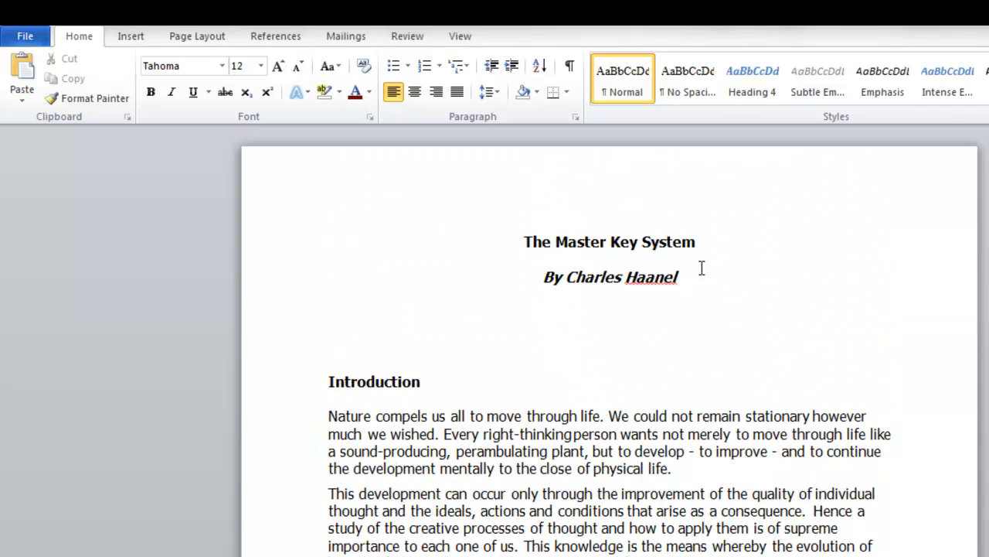
left_click_drag(682, 276, 526, 241)
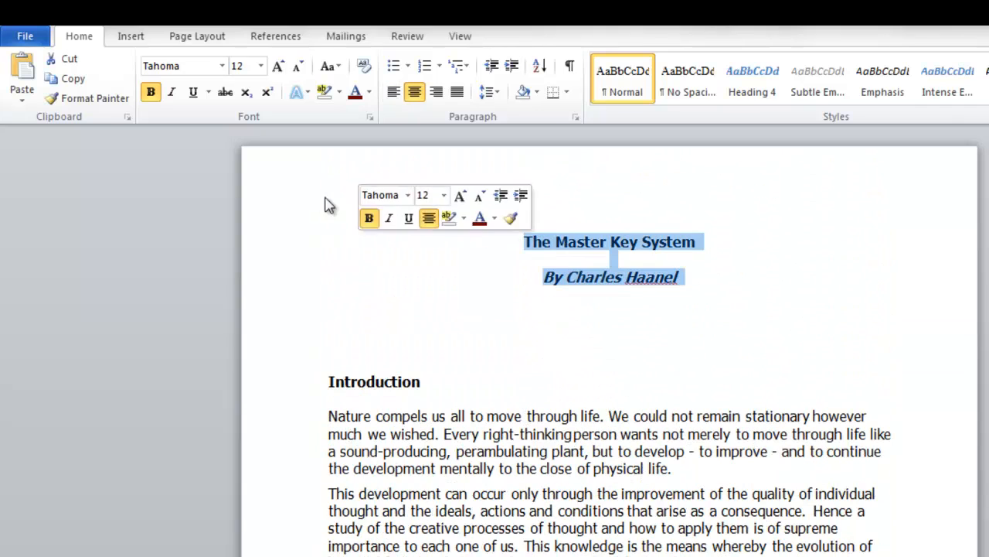
left_click(262, 68)
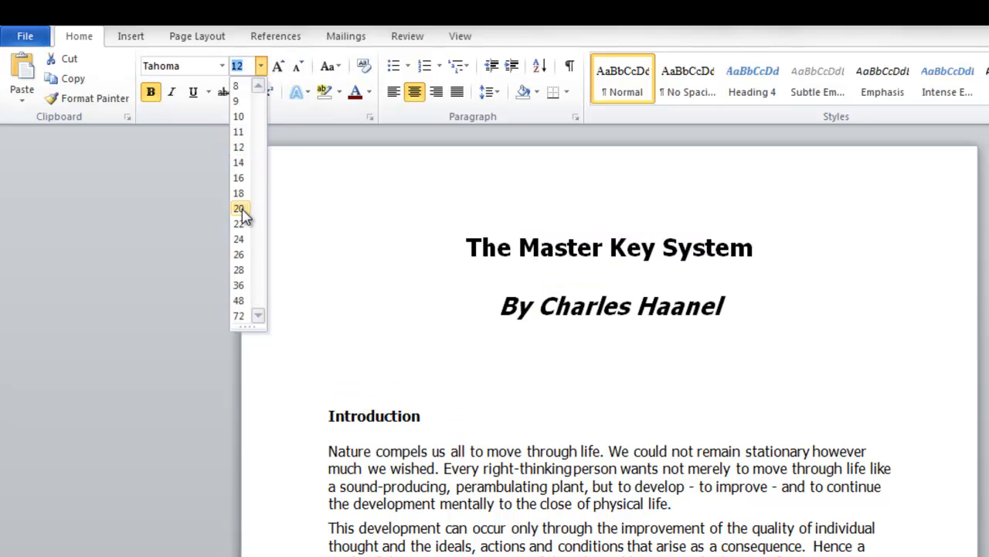
left_click(239, 208)
left_click(369, 93)
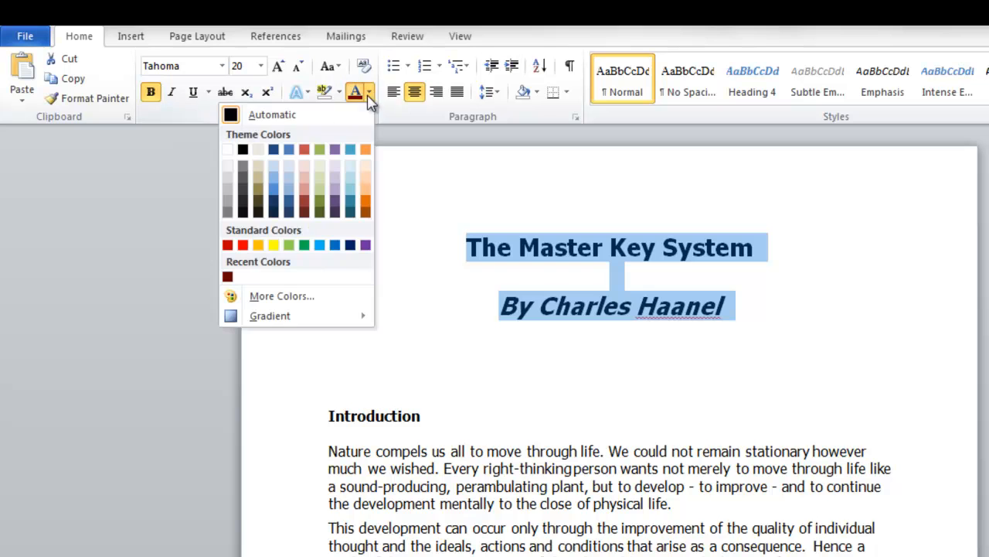
left_click(227, 276)
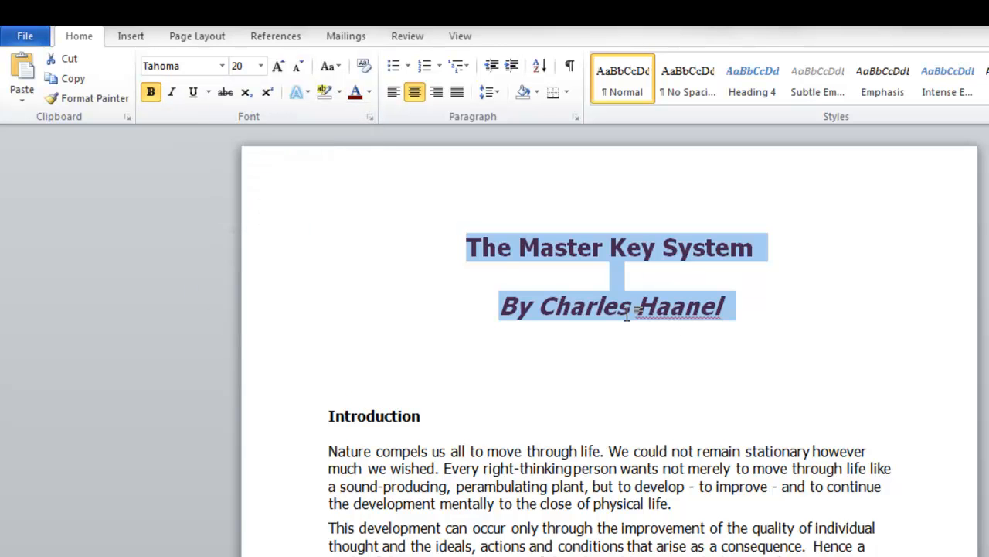
left_click(580, 379)
- Centre the blank line directly below the author line on the first page
scroll(596, 374, "down", 3)
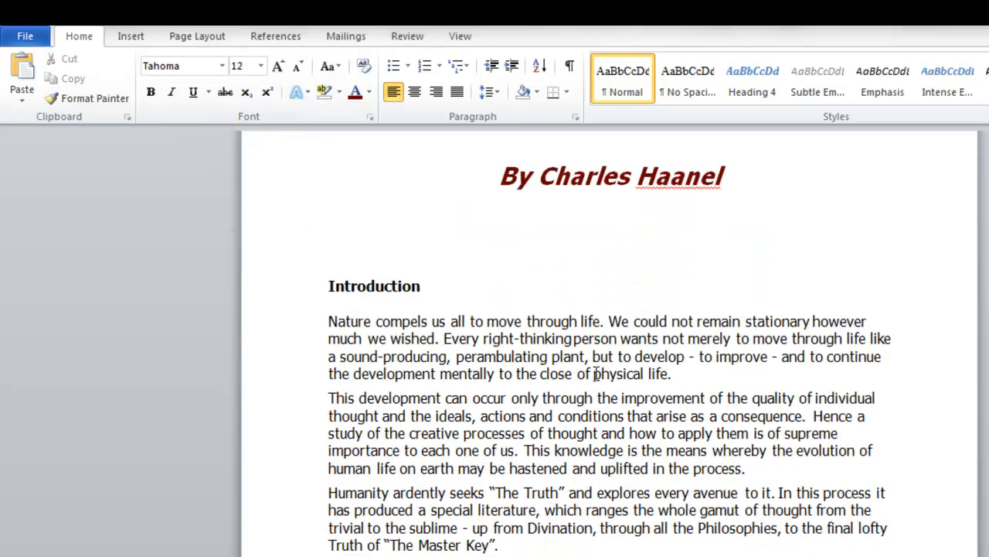
left_click(336, 285)
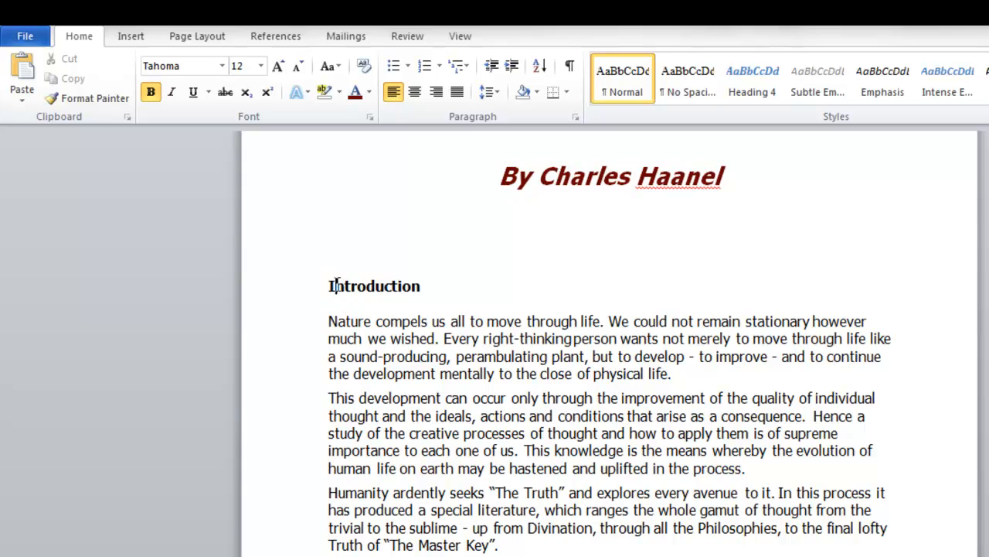
left_click(642, 374)
scroll(646, 363, "down", 11)
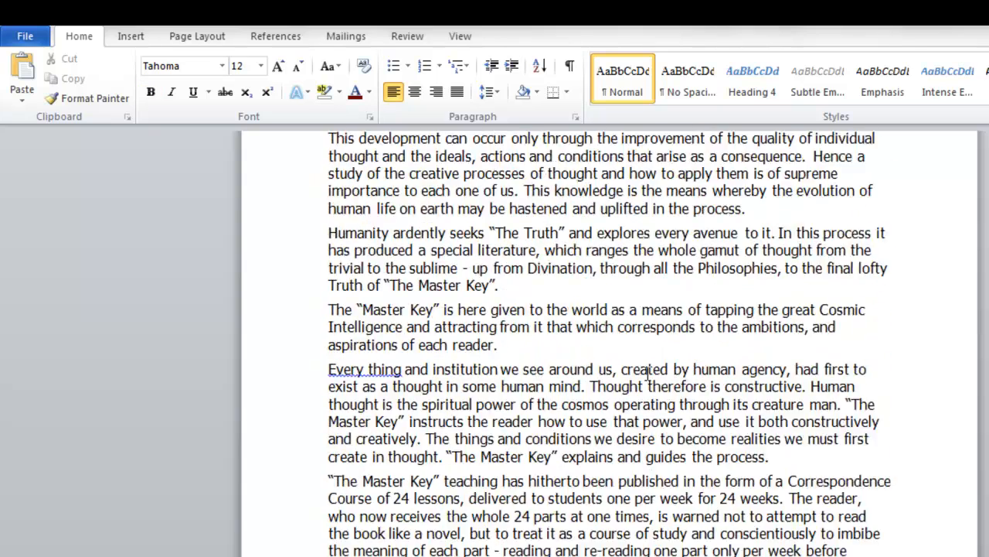
scroll(648, 376, "up", 14)
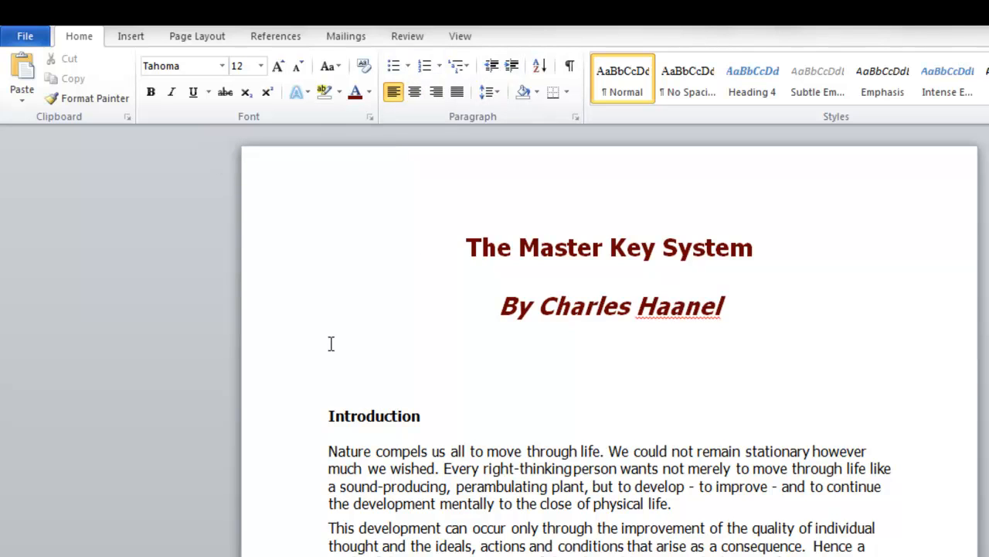
left_click(415, 92)
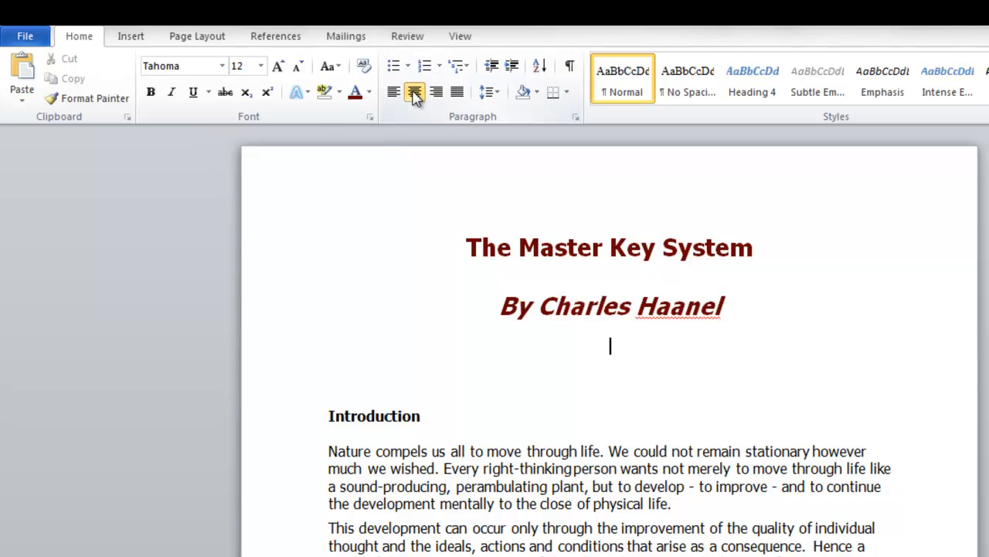
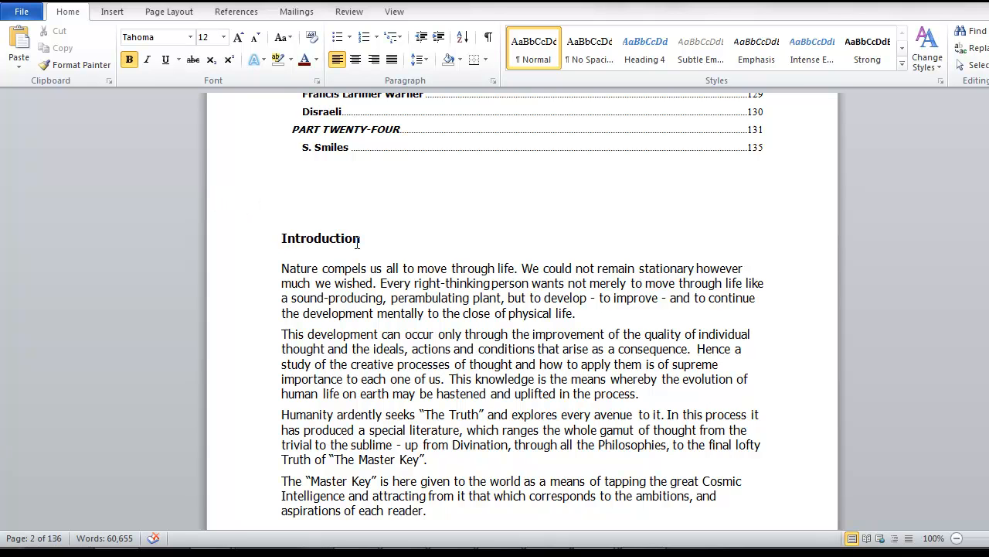
- Insert a Next Page section break before the Introduction heading
left_click(176, 13)
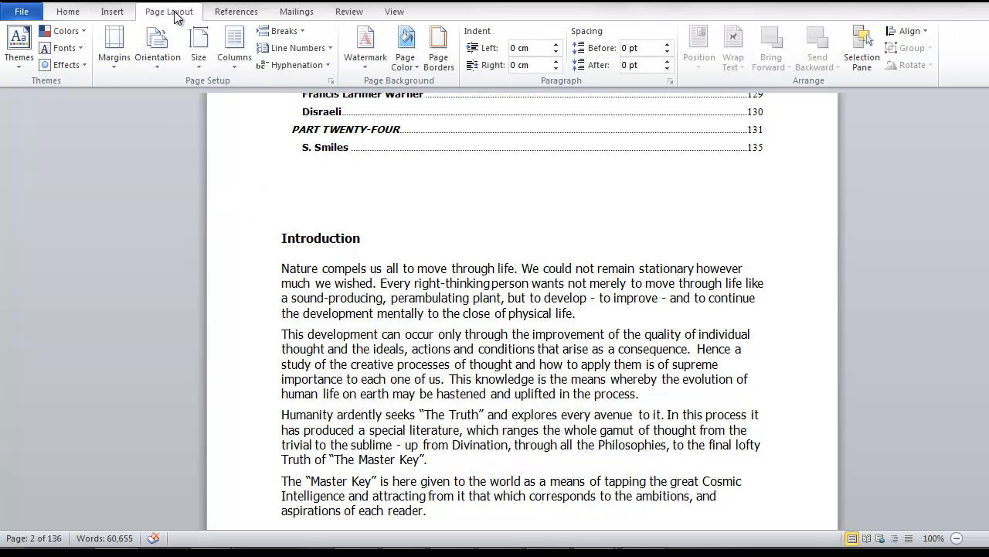
left_click(299, 34)
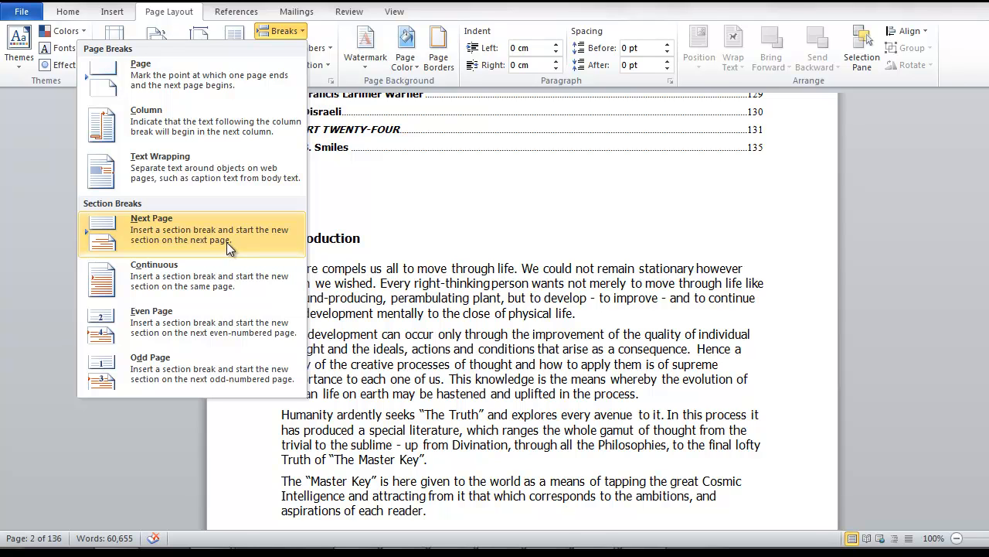
left_click(159, 230)
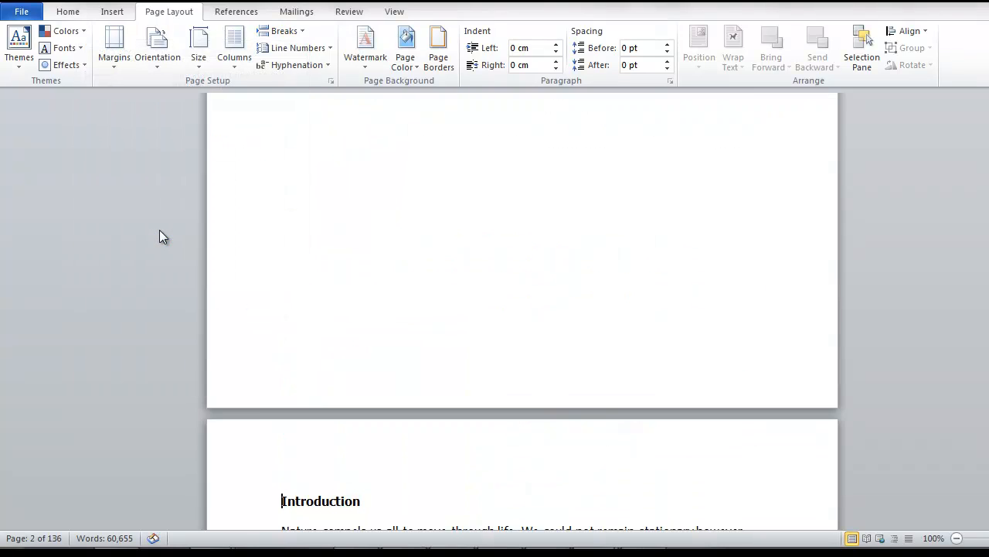
- Insert a Next Page section break before the paragraph beginning "Some men seem to attract success"
scroll(286, 309, "down", 14)
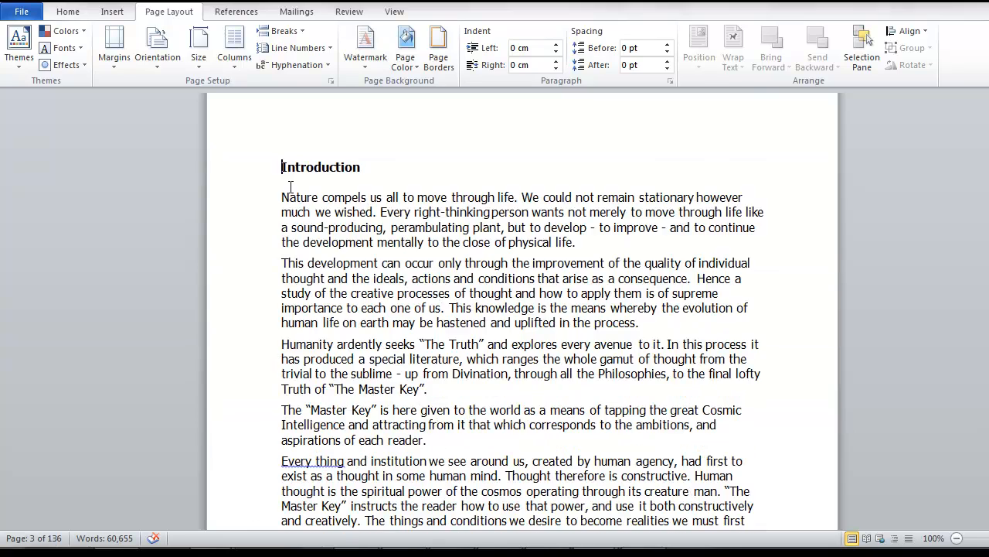
scroll(310, 215, "up", 5)
scroll(310, 215, "up", 5)
scroll(357, 200, "down", 13)
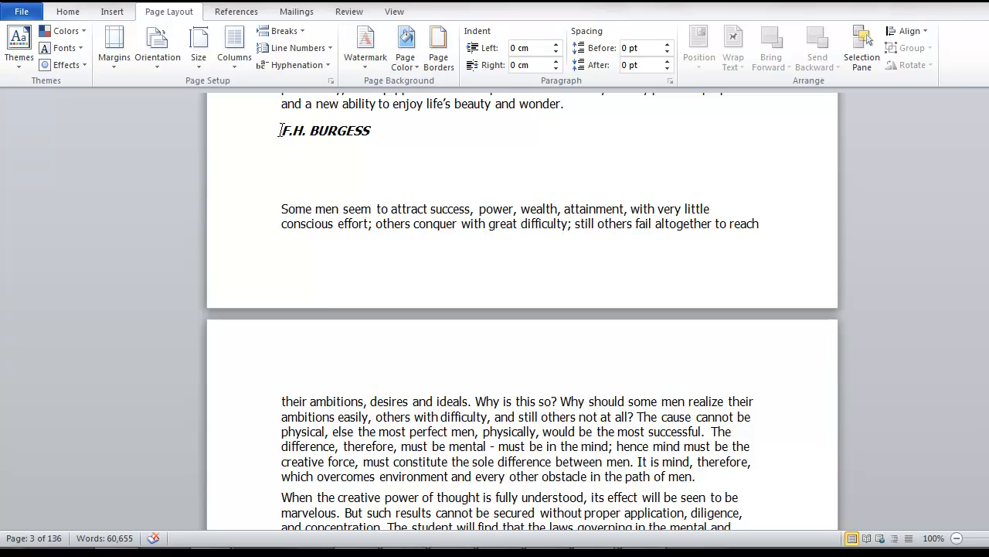
scroll(358, 228, "up", 7)
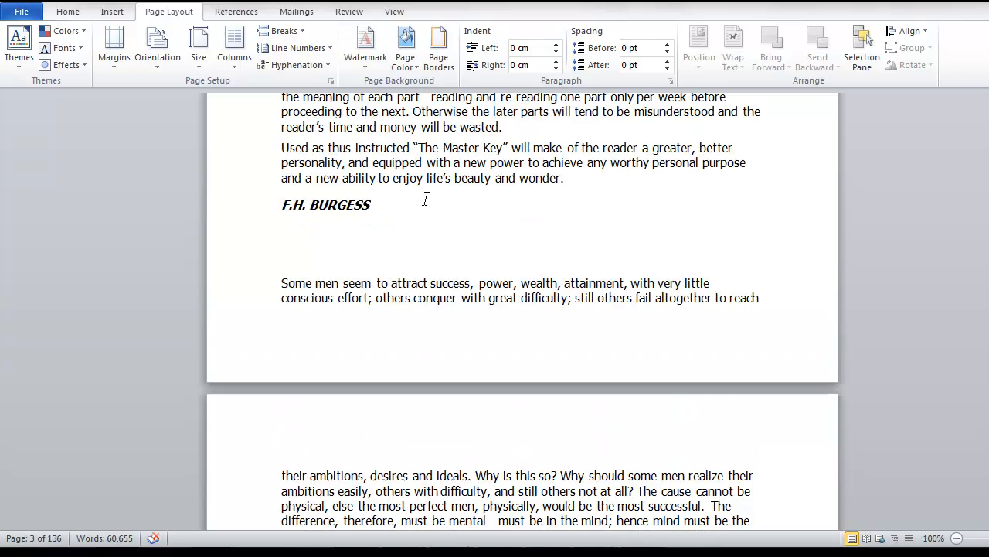
scroll(358, 301, "up", 9)
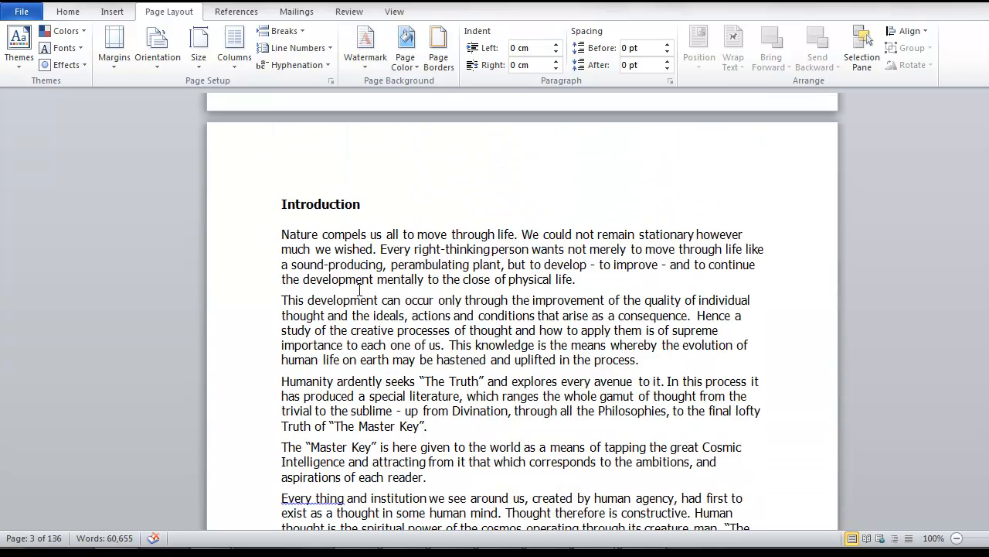
scroll(327, 228, "down", 13)
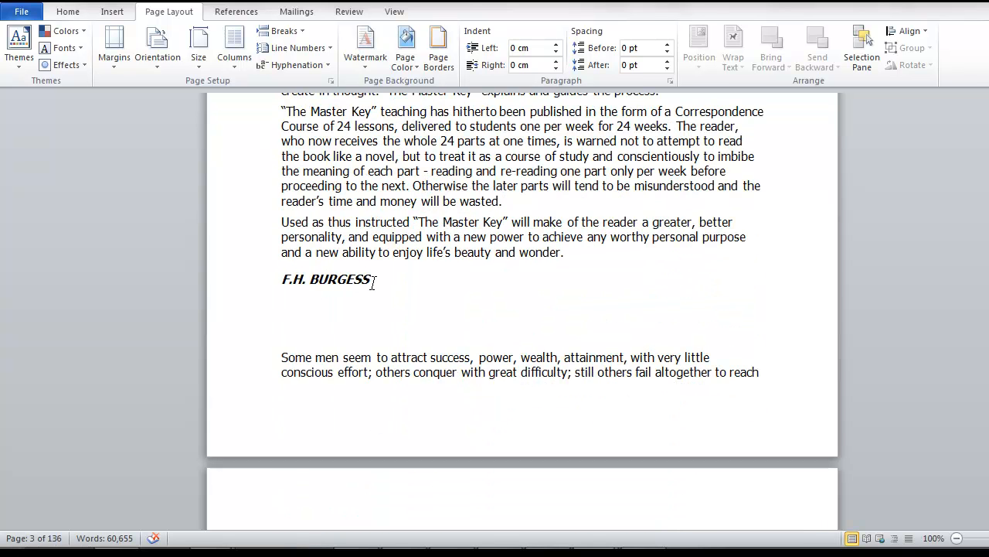
left_click(282, 357)
left_click(283, 31)
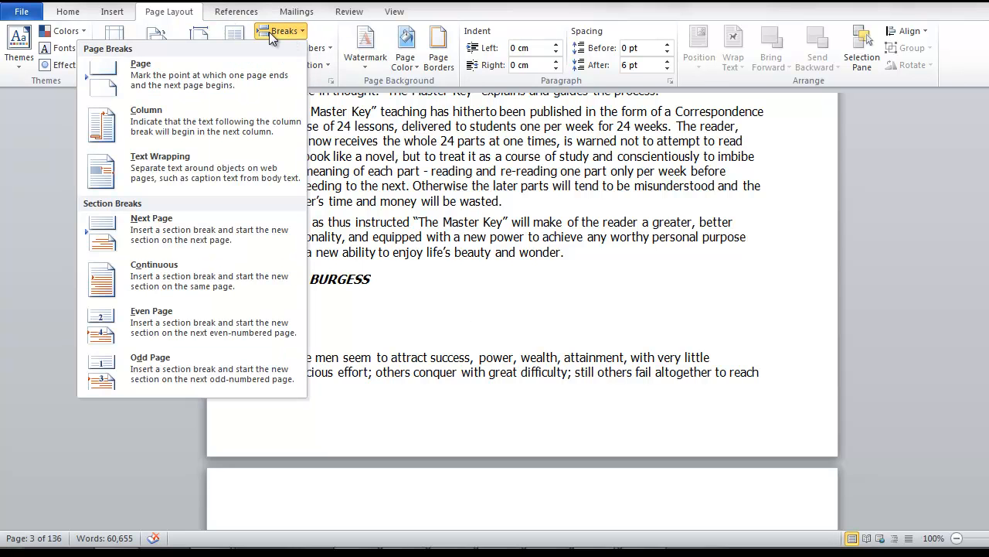
left_click(163, 225)
- Update only the page numbers in the table of contents and check its entries through to the end
scroll(383, 263, "up", 6)
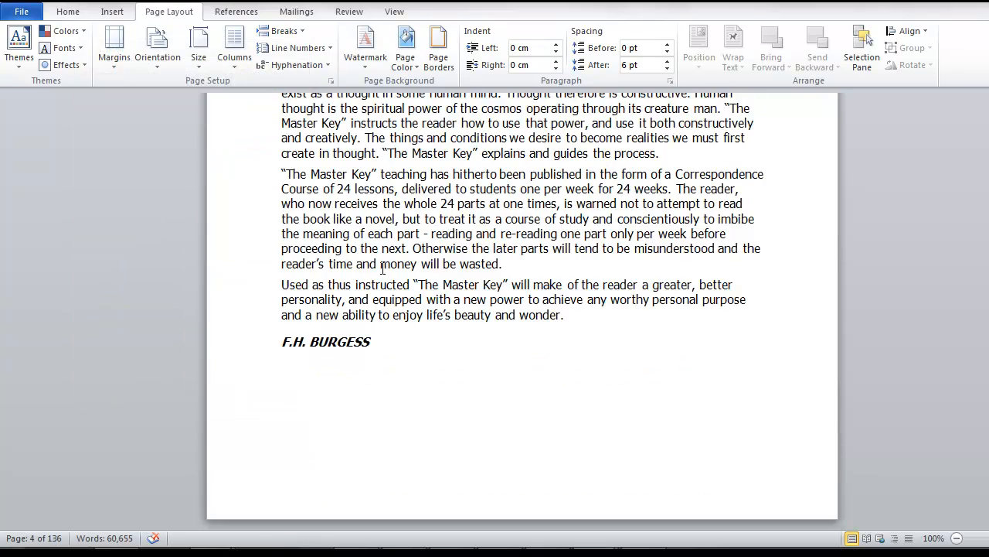
scroll(383, 263, "up", 15)
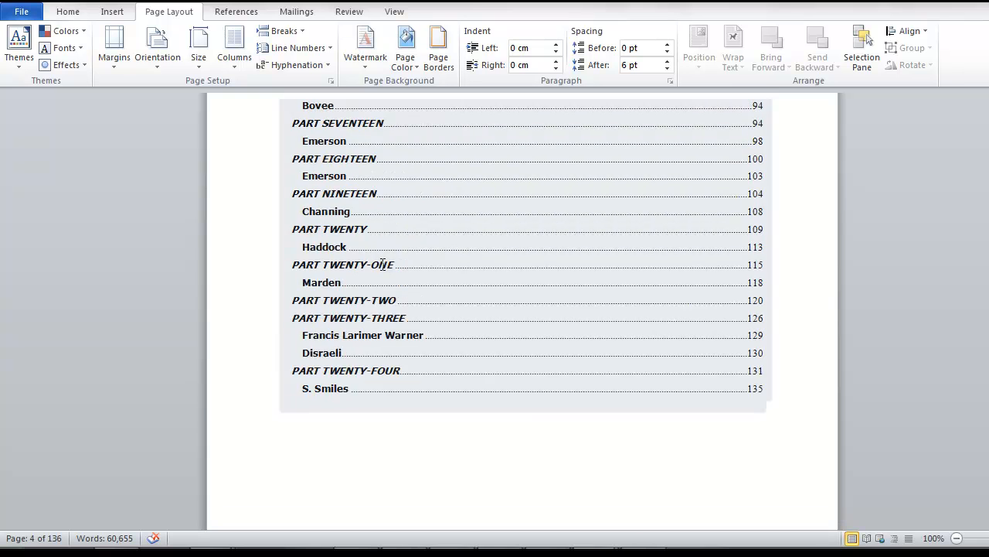
scroll(383, 265, "up", 15)
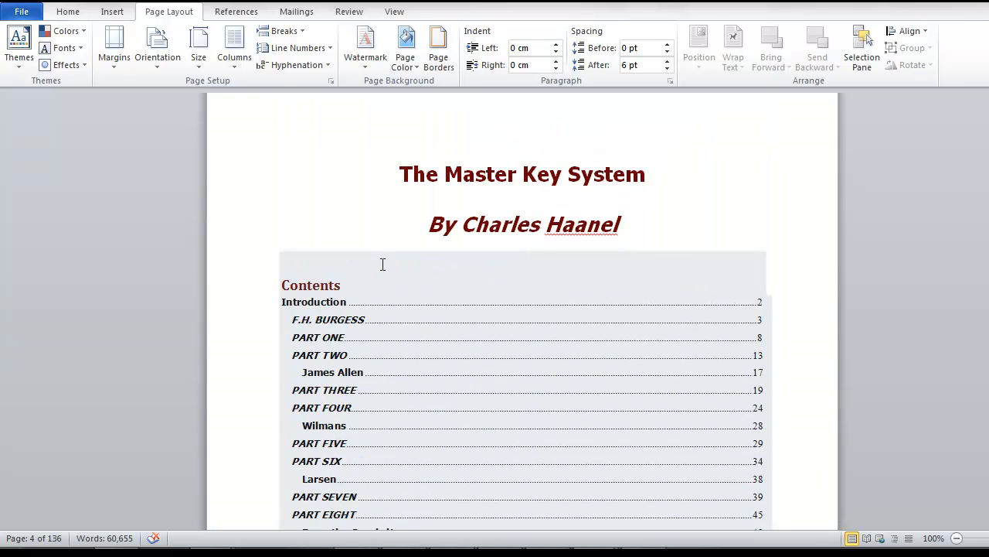
scroll(415, 278, "down", 3)
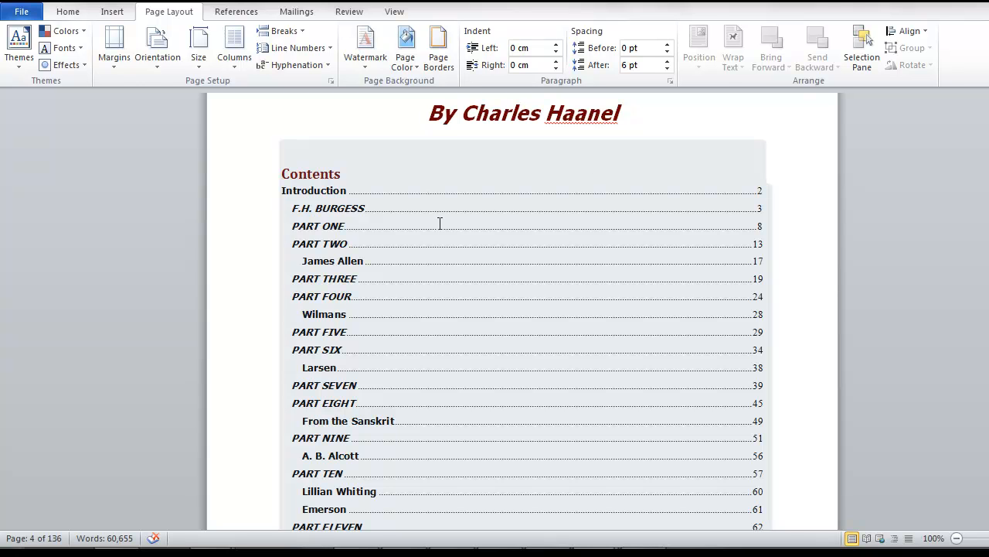
left_click(323, 172)
left_click(352, 129)
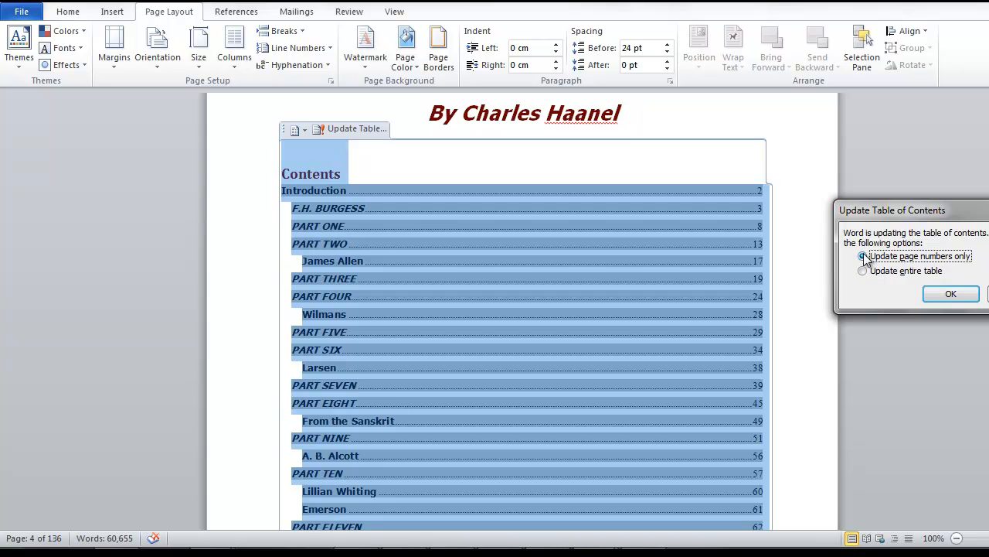
left_click(965, 297)
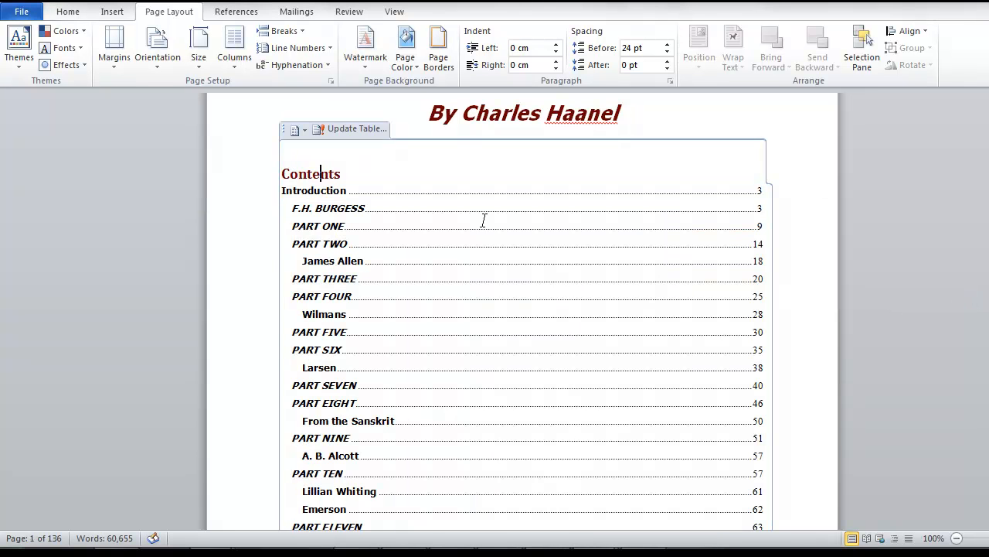
left_click(768, 192)
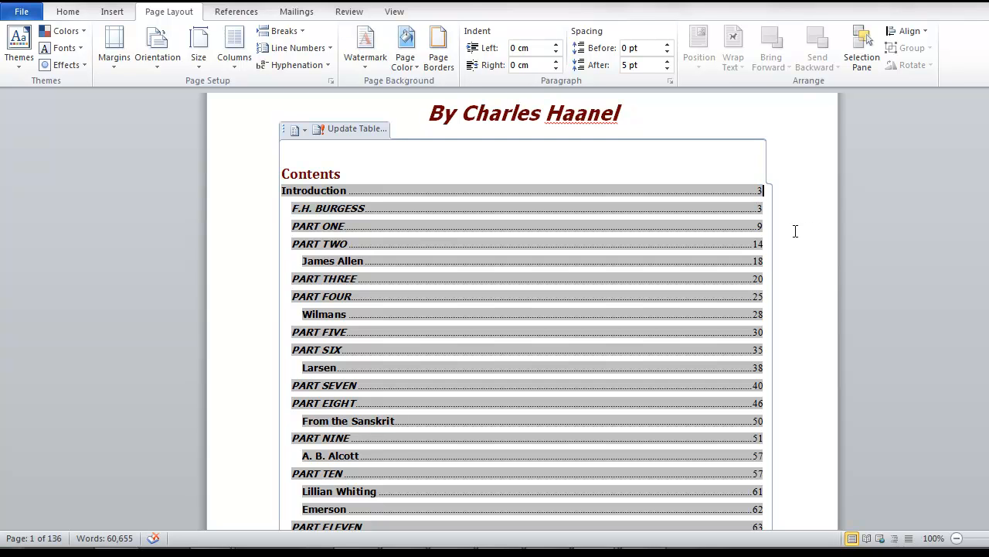
scroll(793, 234, "down", 13)
scroll(790, 241, "down", 13)
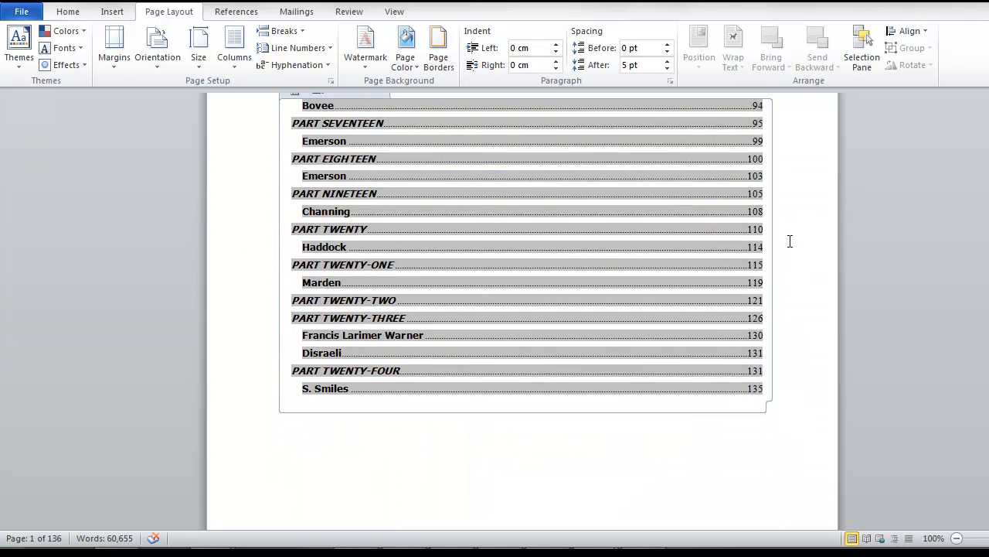
- Centre the blank line below the last table of contents entry on the second page
scroll(703, 296, "up", 5)
left_click(546, 340)
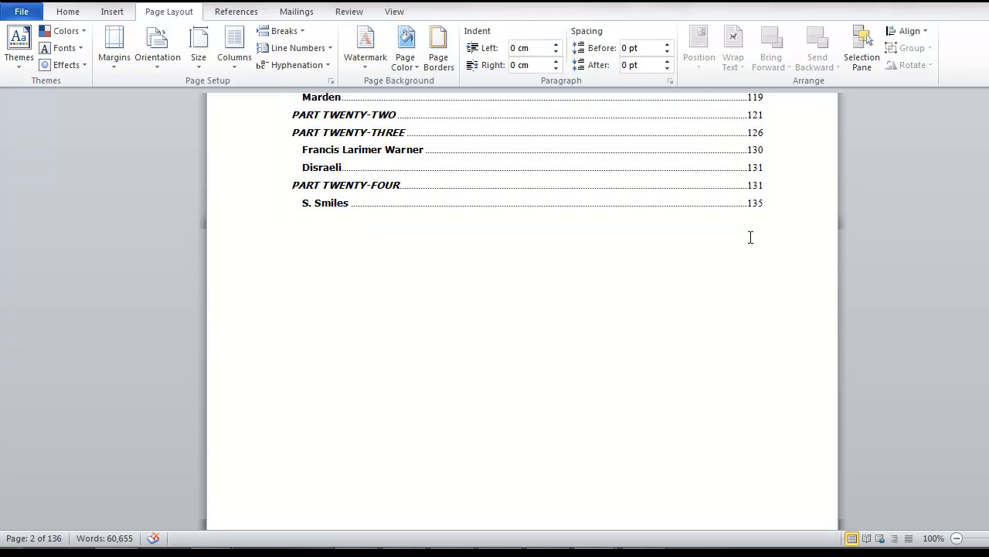
scroll(533, 194, "up", 6)
scroll(502, 314, "down", 6)
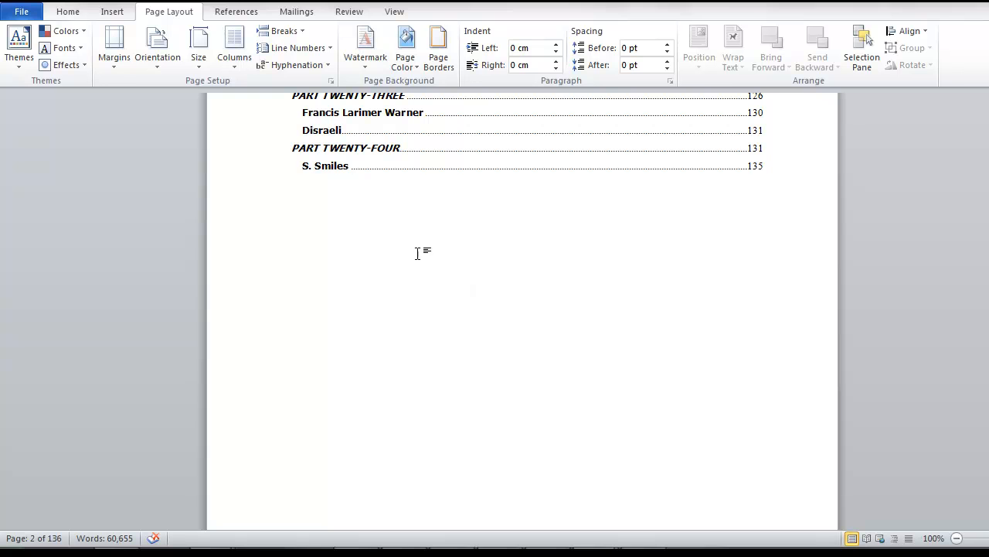
left_click(113, 15)
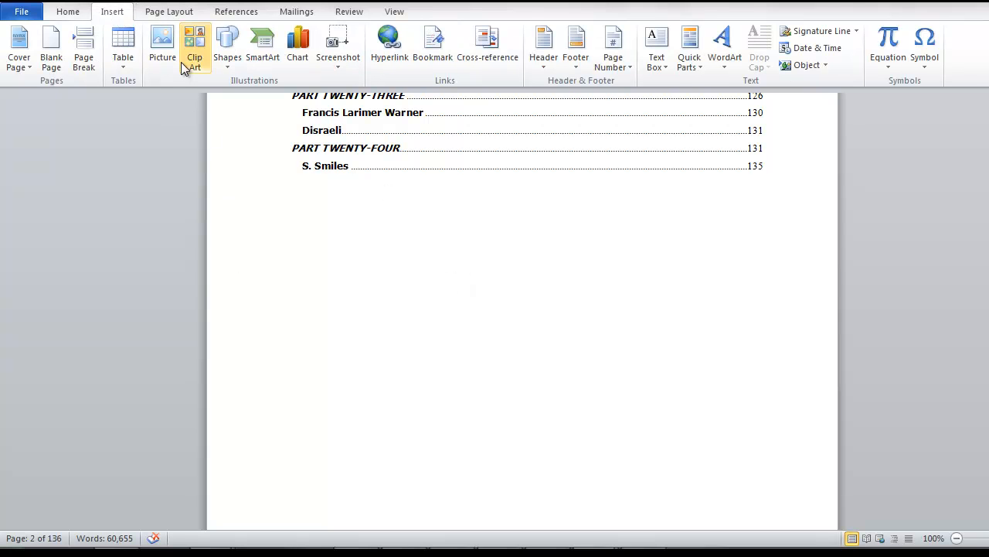
left_click(77, 14)
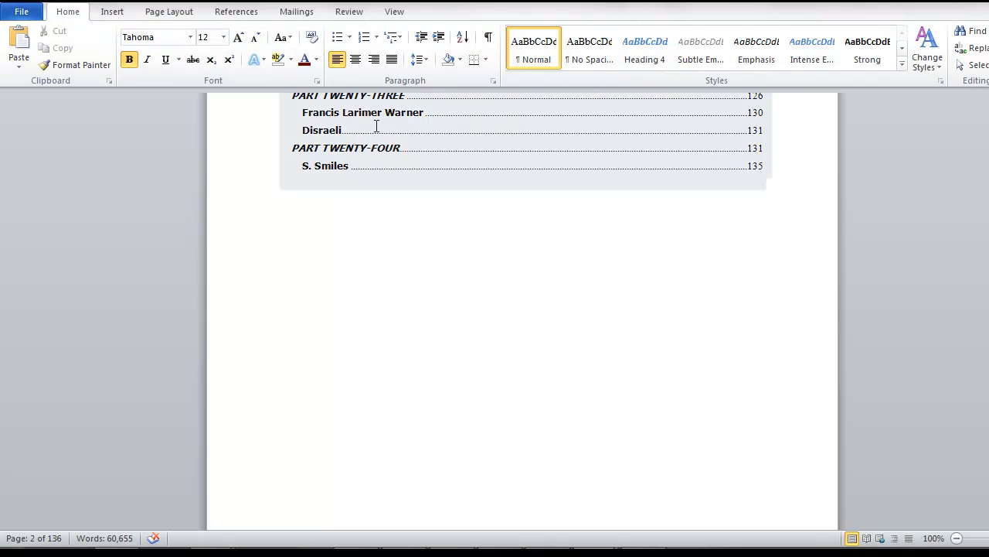
left_click(358, 59)
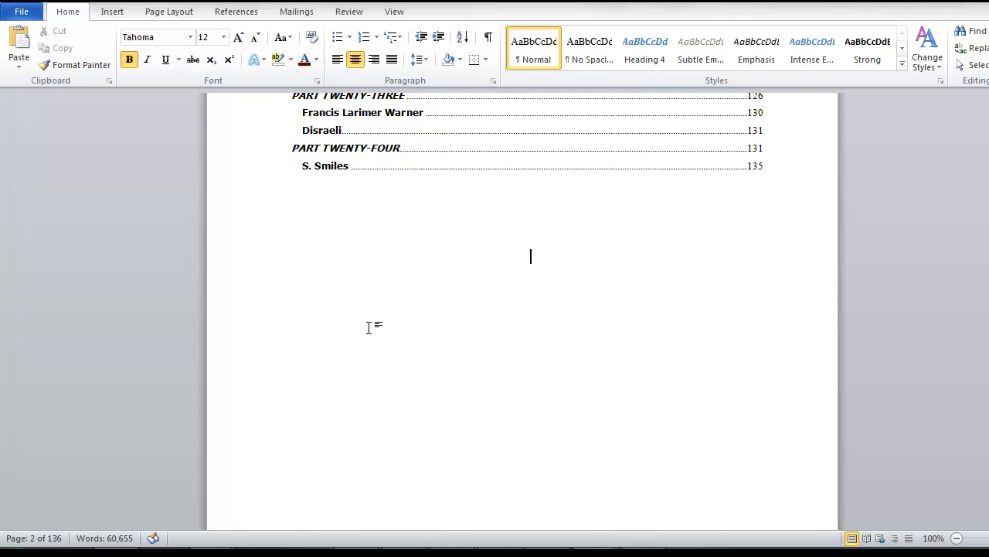
left_click(533, 249)
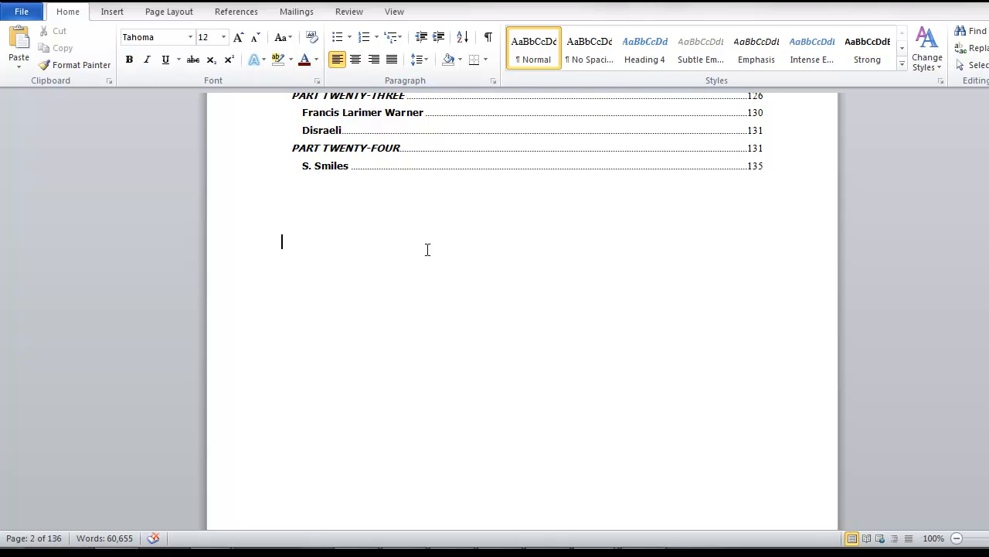
left_click(356, 59)
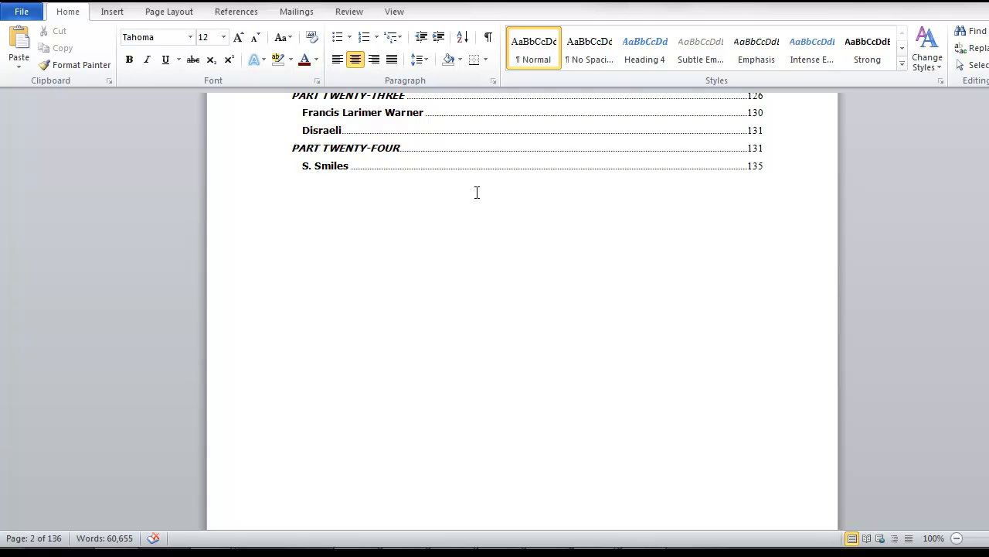
- Insert the picture masterkeysystem.jpg from the ebook covers folder at the centred line
left_click(116, 14)
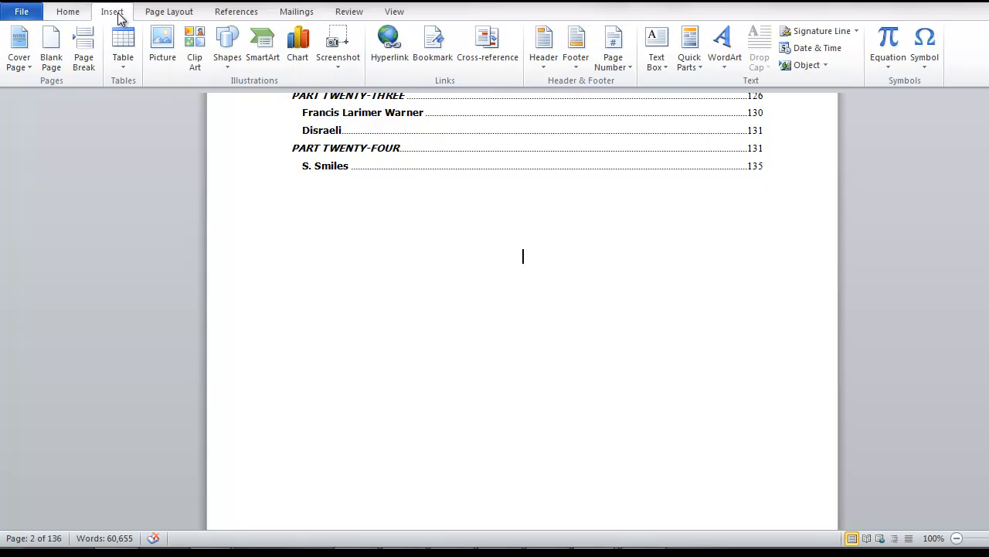
left_click(163, 48)
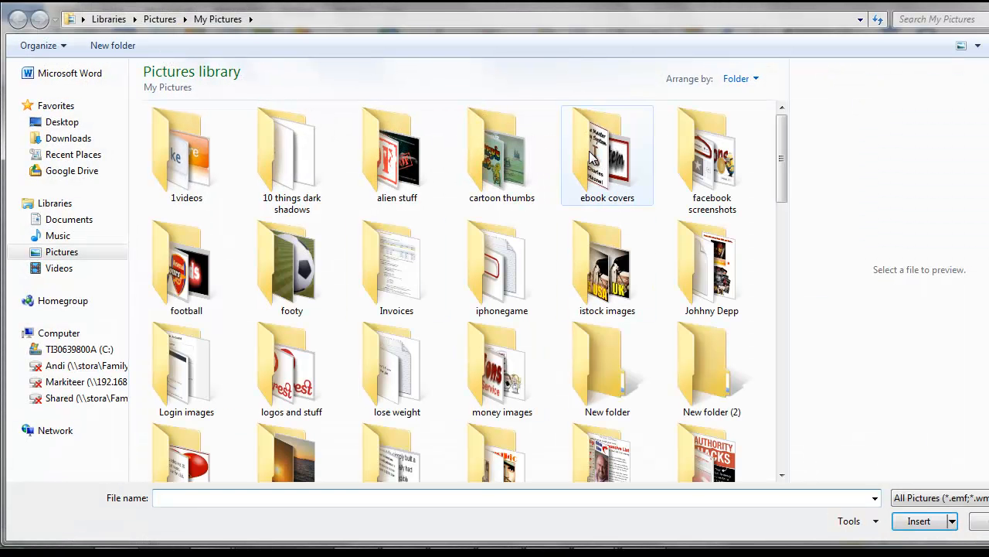
double_click(595, 158)
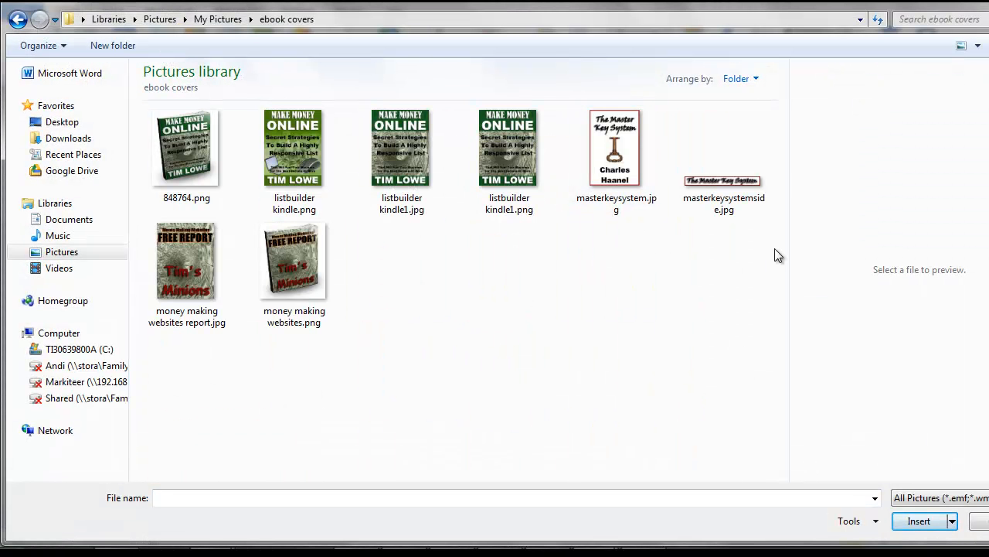
double_click(630, 145)
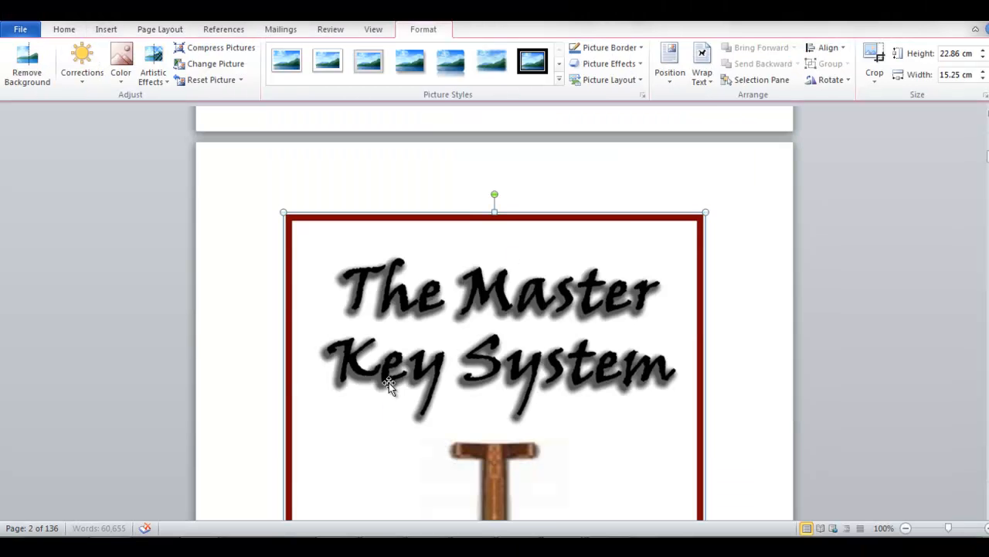
- Resize the inserted cover picture proportionally to about 10.05 cm high and 6.71 cm wide
scroll(397, 372, "down", 7)
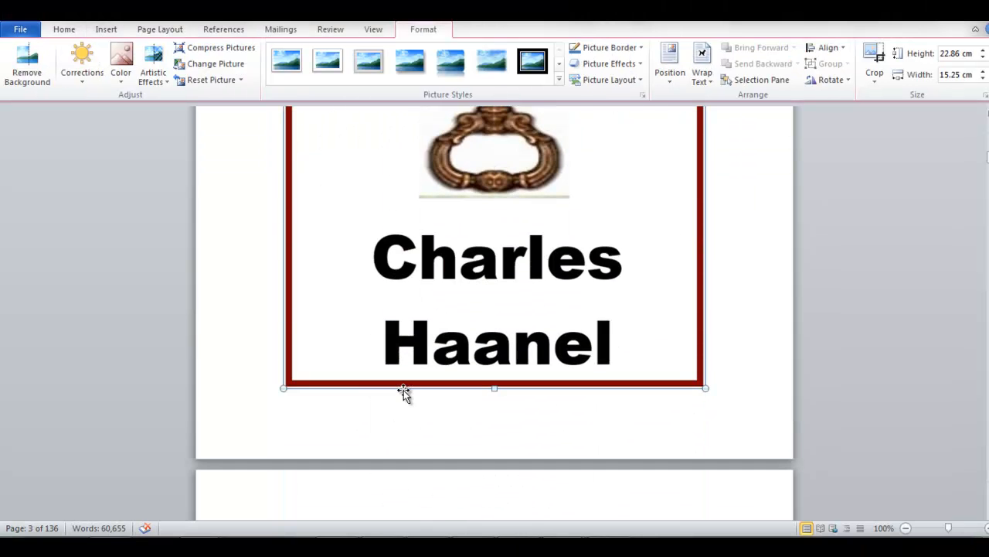
left_click_drag(279, 393, 510, 110)
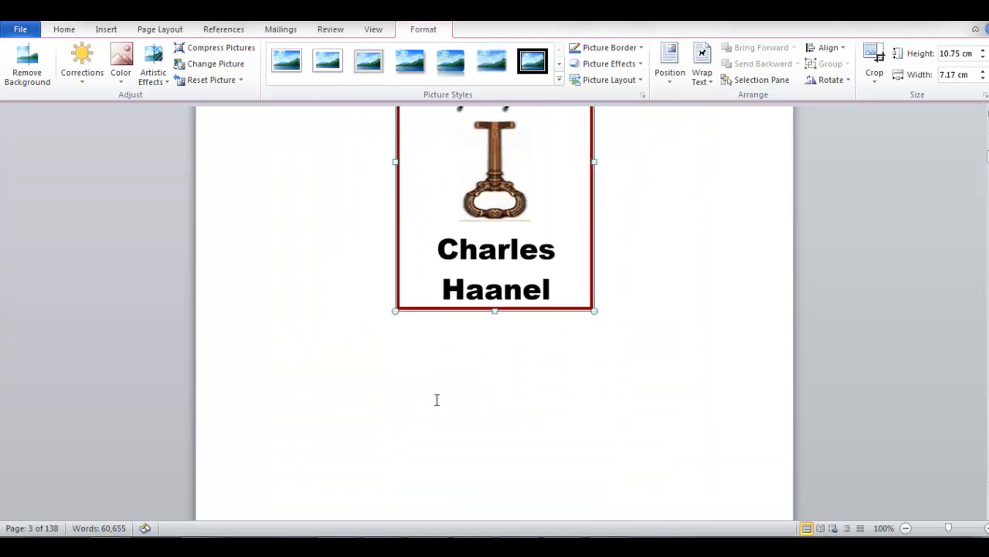
left_click_drag(392, 385, 519, 186)
scroll(424, 503, "down", 6)
scroll(426, 498, "up", 8)
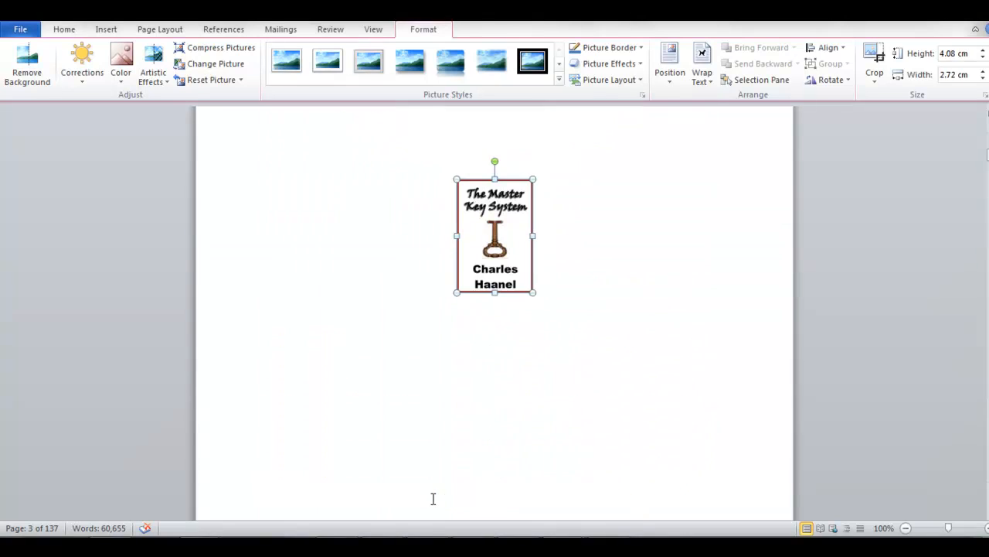
left_click_drag(456, 292, 391, 374)
scroll(491, 401, "down", 3)
left_click_drag(422, 292, 381, 349)
scroll(514, 421, "up", 6)
scroll(513, 421, "down", 4)
scroll(424, 331, "up", 4)
- Remove the extra blank space between the end of the table of contents and the cover picture
left_click(470, 245)
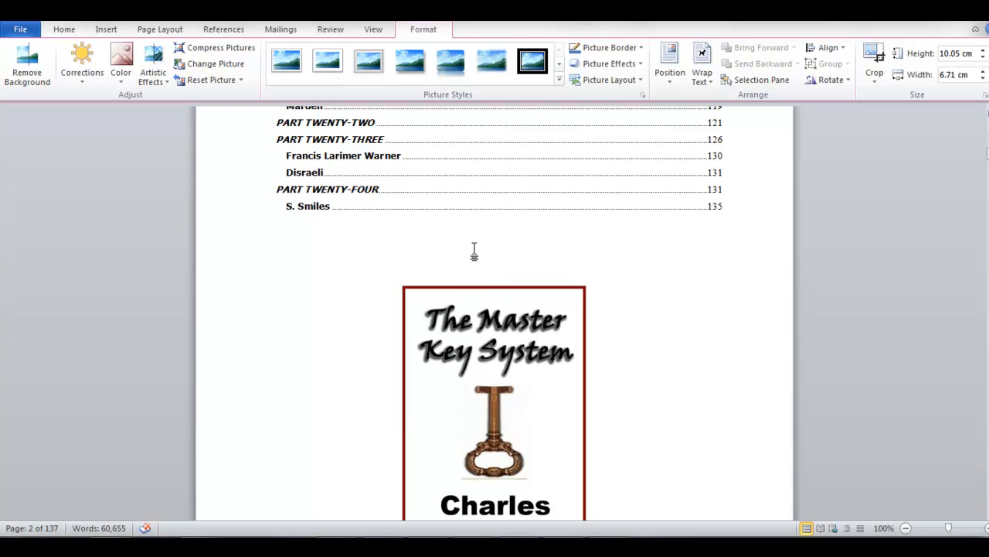
key("BackSpace")
key("BackSpace")
key("BackSpace")
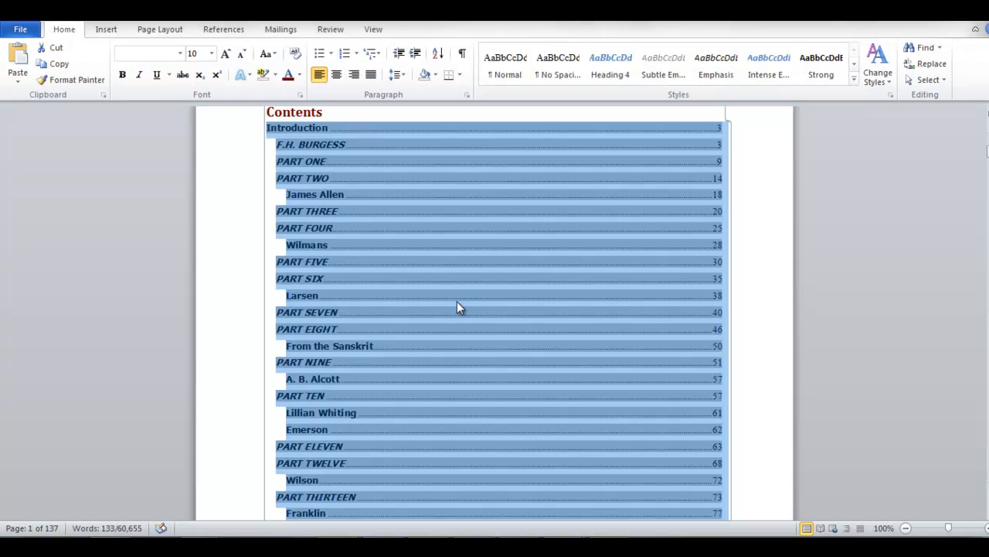
scroll(441, 286, "down", 10)
scroll(445, 282, "down", 8)
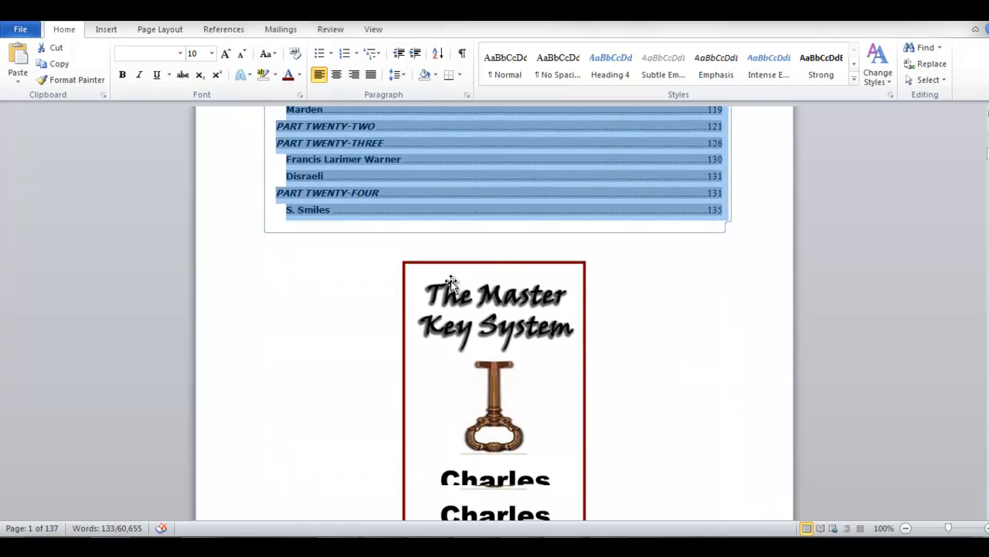
left_click(374, 252)
- Review the front pages from the title through the table of contents to the cover picture
scroll(382, 309, "down", 3)
scroll(386, 350, "down", 1)
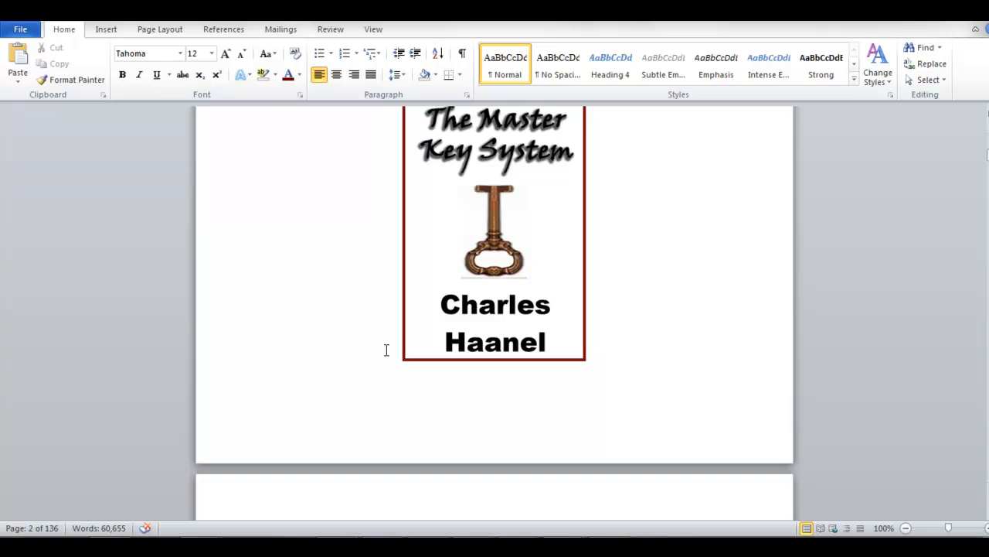
scroll(387, 351, "up", 10)
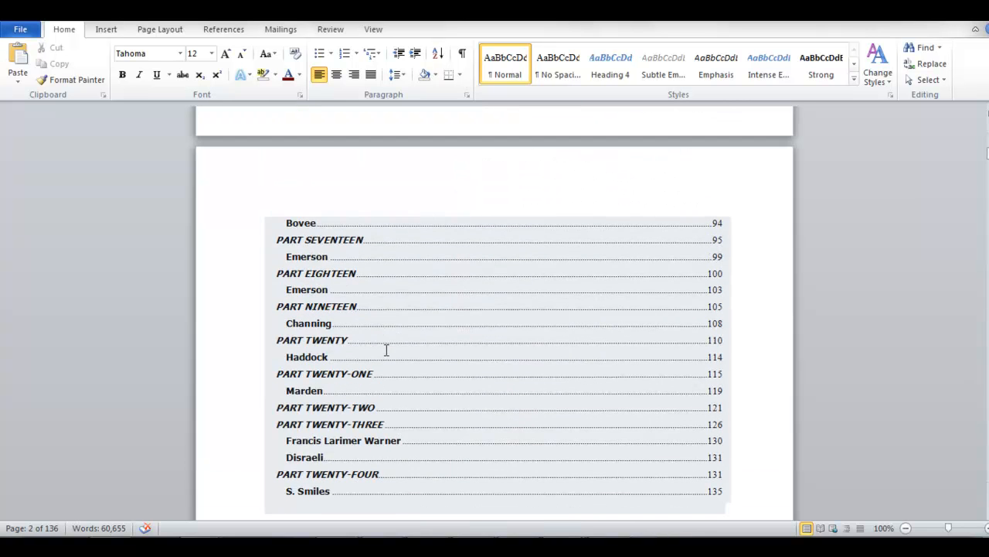
scroll(387, 350, "up", 10)
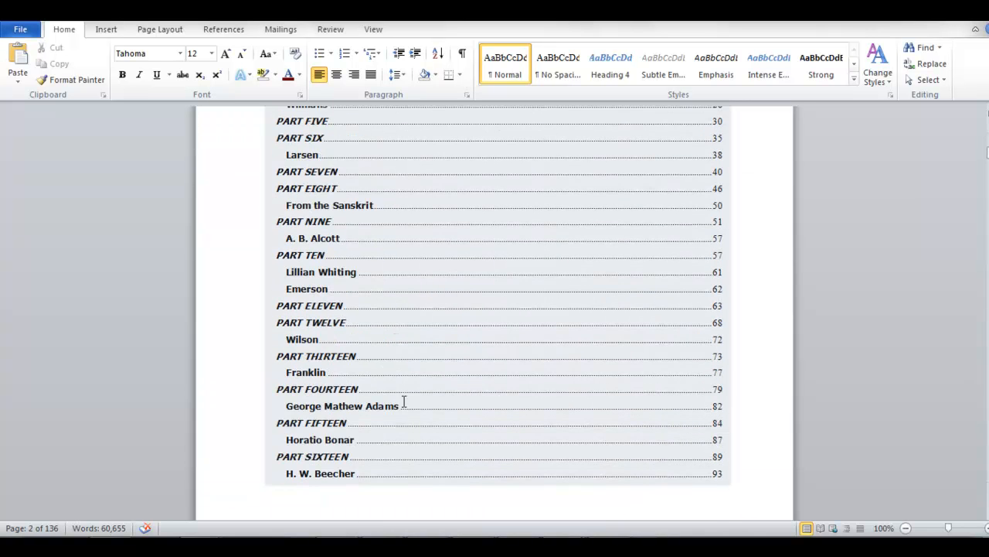
scroll(395, 402, "up", 8)
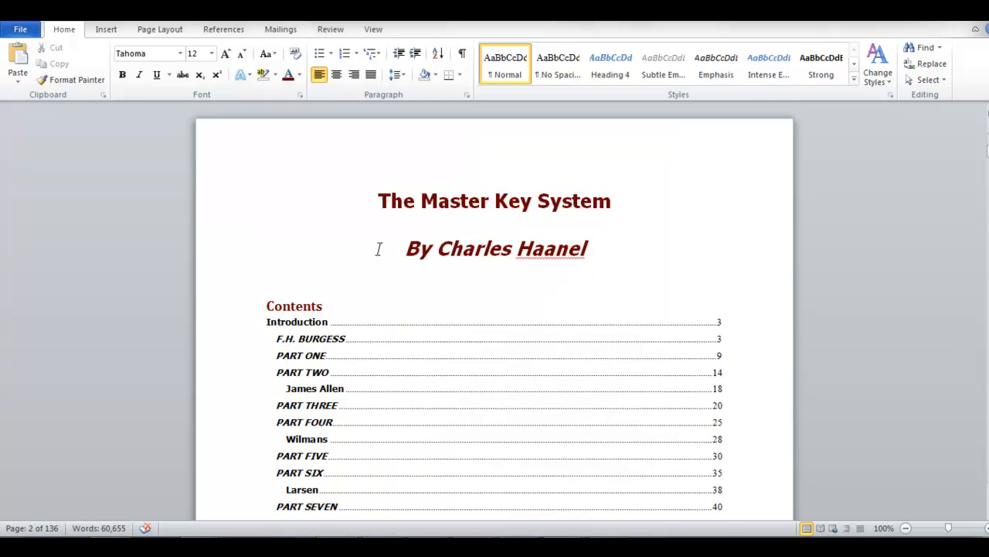
scroll(381, 263, "down", 6)
scroll(388, 285, "down", 2)
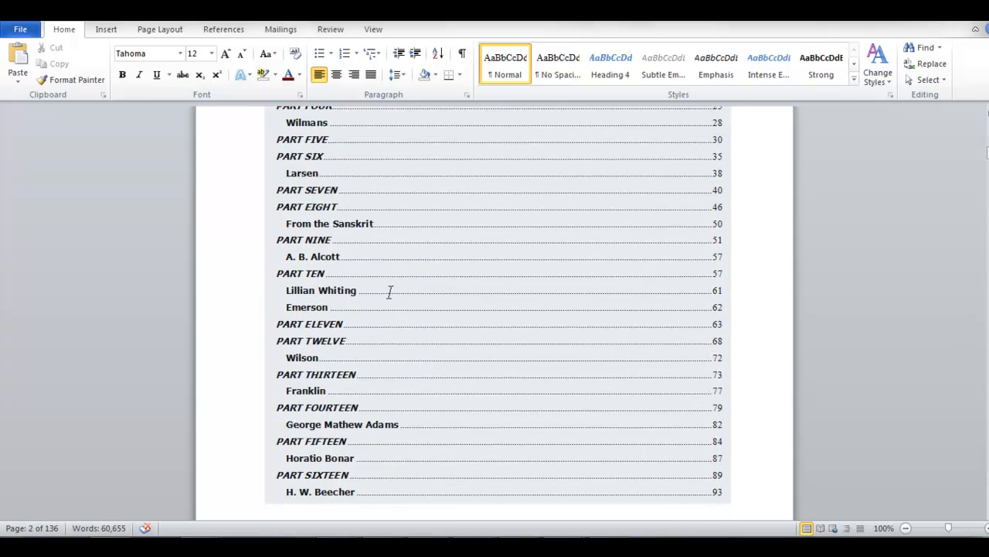
scroll(828, 176, "down", 2)
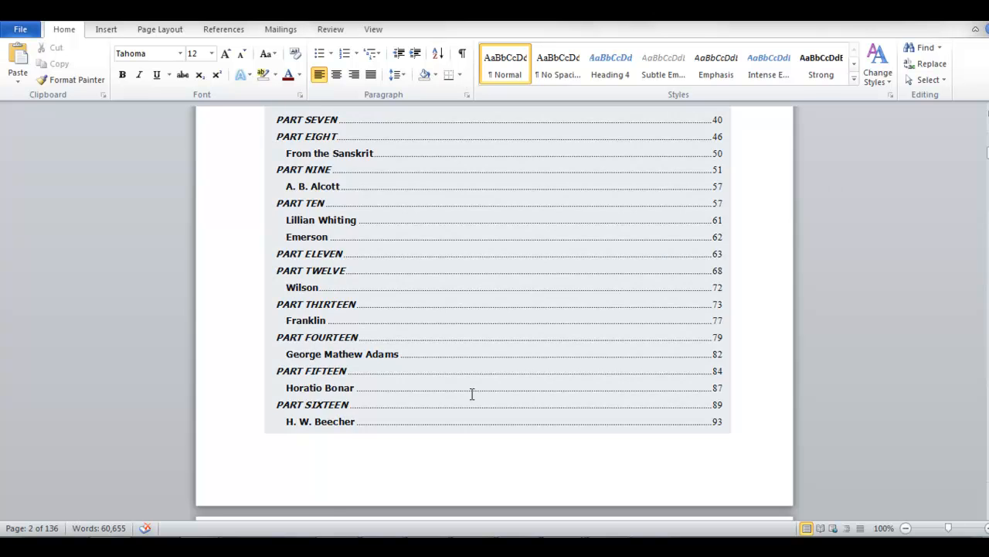
scroll(475, 369, "down", 6)
scroll(476, 368, "down", 6)
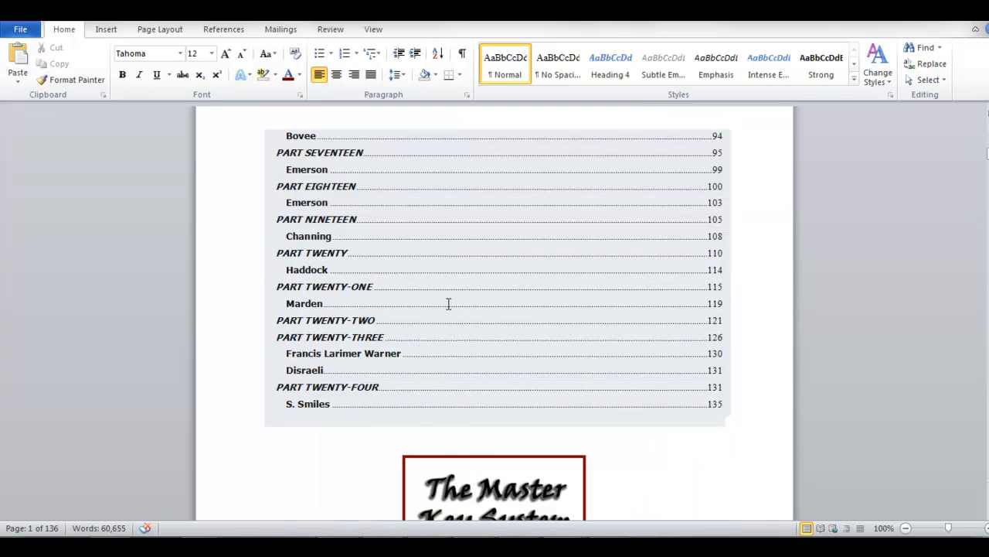
scroll(412, 288, "down", 3)
scroll(407, 286, "up", 1)
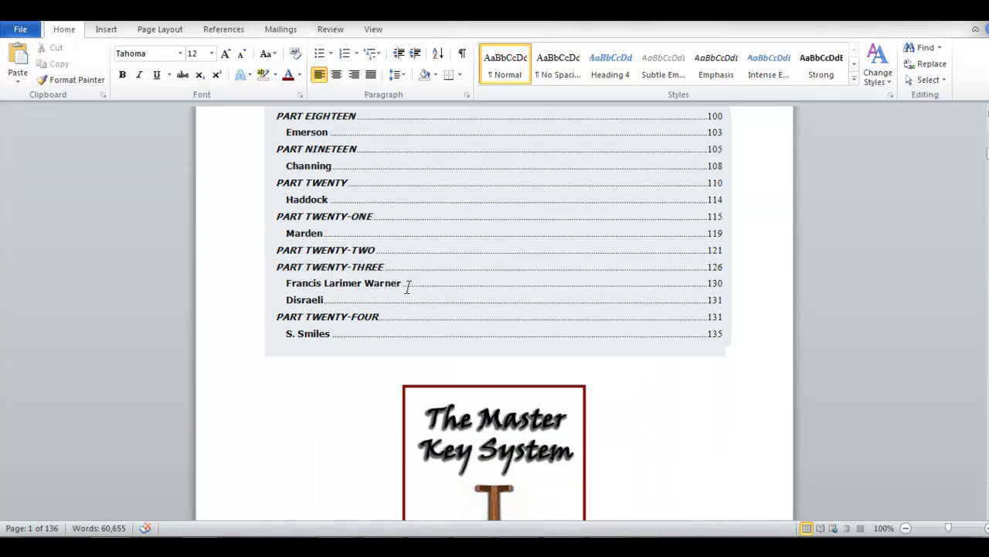
scroll(408, 286, "up", 2)
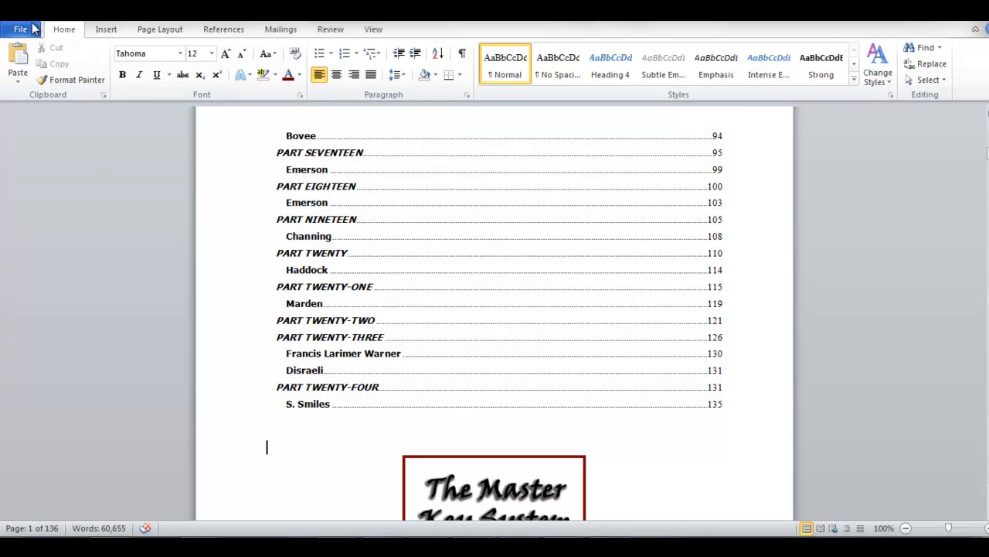
- Save the document as a Word file named "The Master Key System Ours" in the Tims Minions stuff folder
left_click(24, 17)
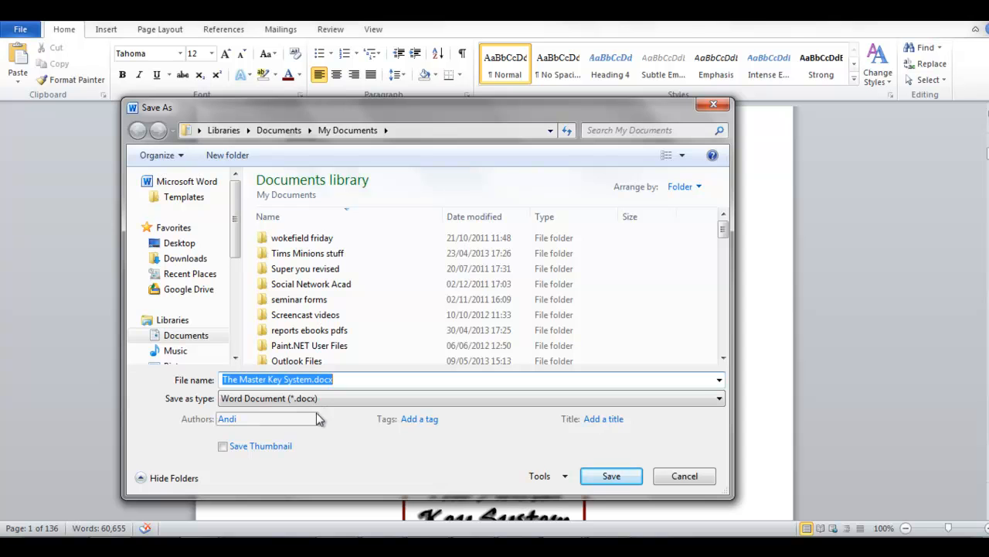
double_click(321, 260)
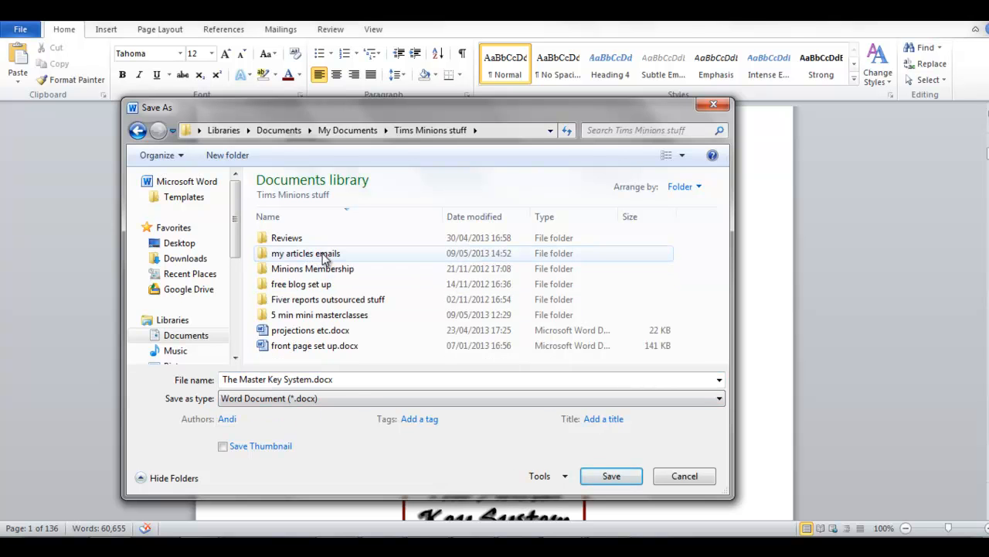
left_click(341, 379)
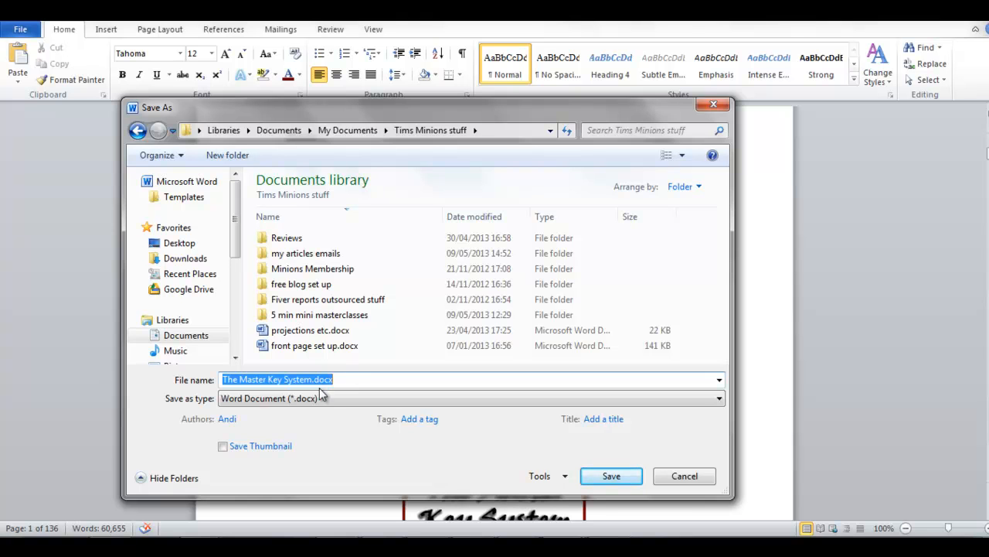
left_click(314, 380)
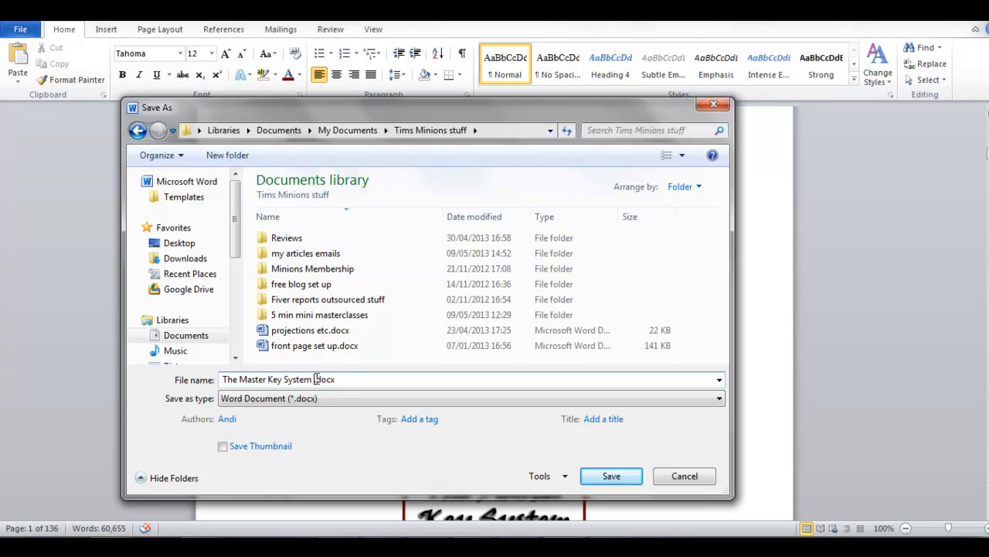
type("Ours")
left_click(607, 478)
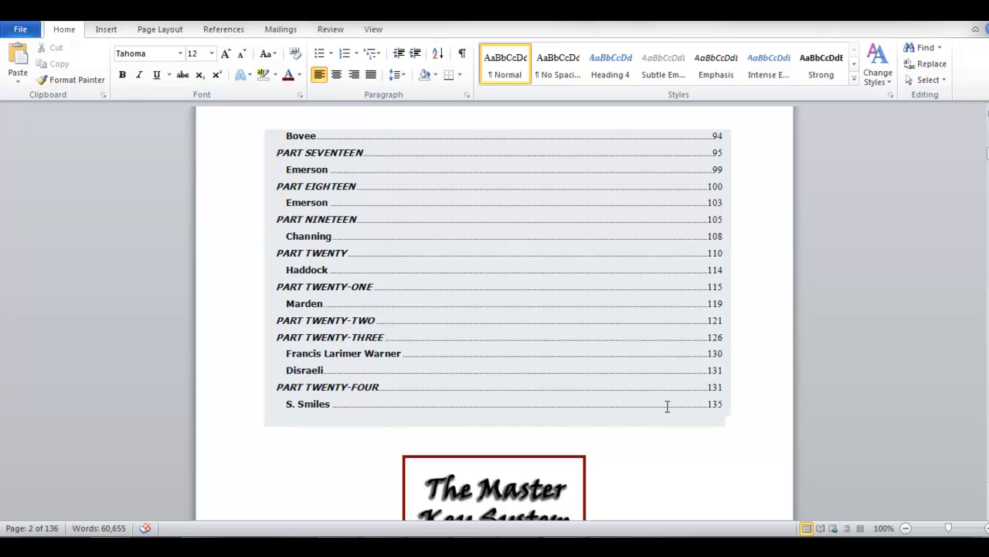
- Add a 3 pt thick-and-thin Box page border around every page of the whole document
scroll(677, 409, "up", 4)
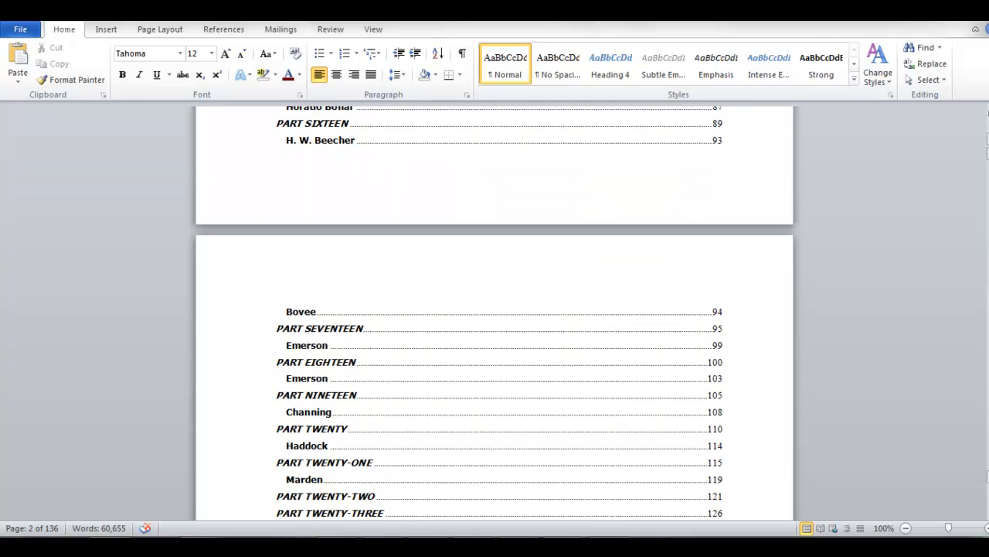
left_click_drag(988, 154, 988, 150)
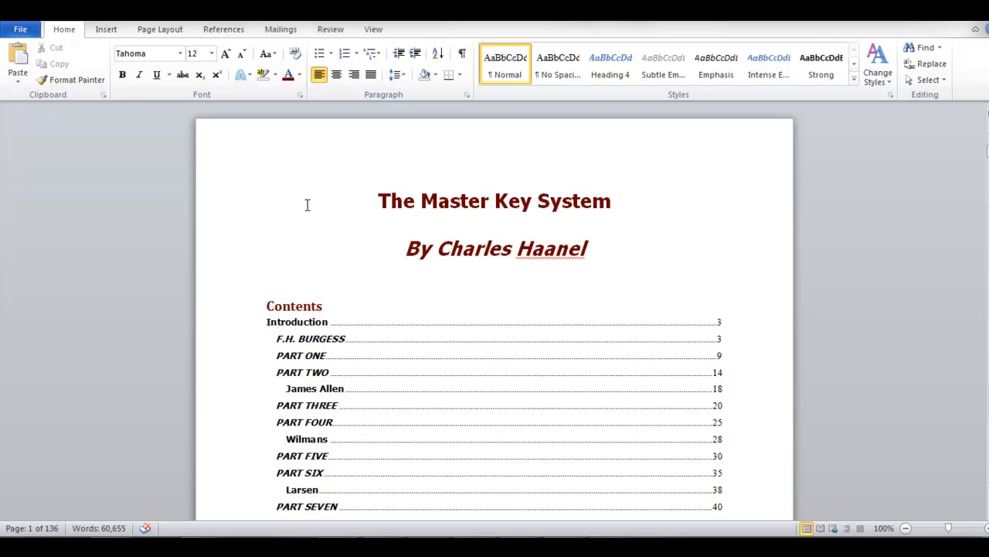
left_click(160, 30)
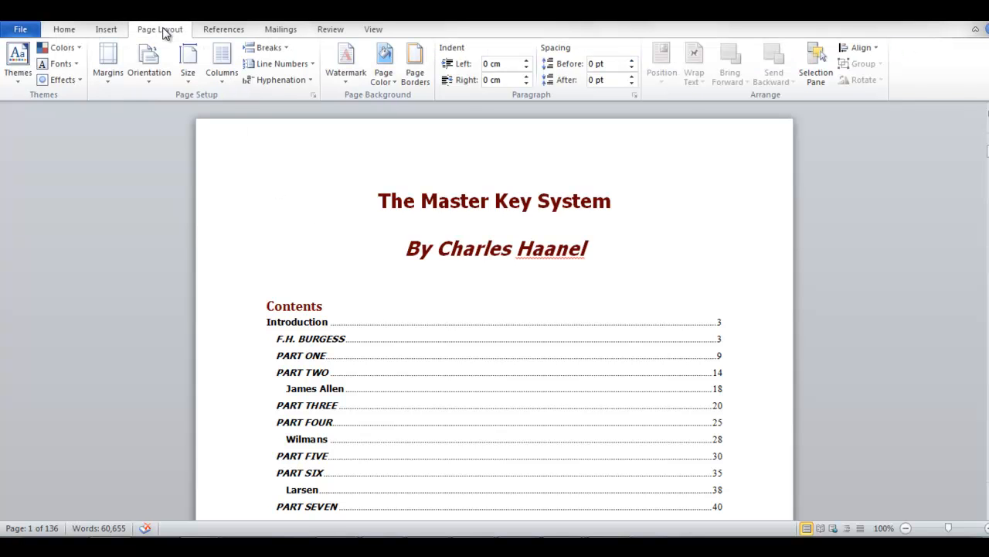
left_click(418, 68)
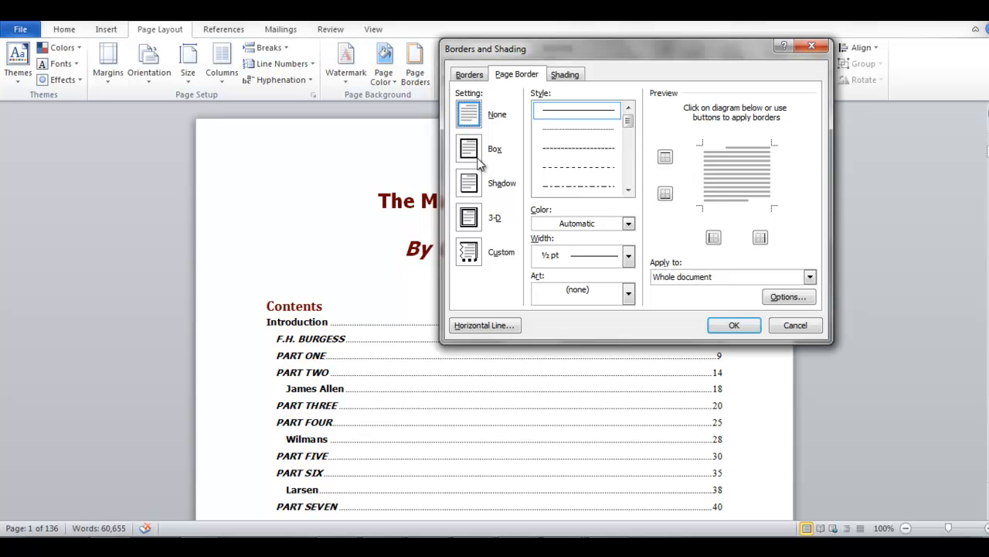
left_click(470, 149)
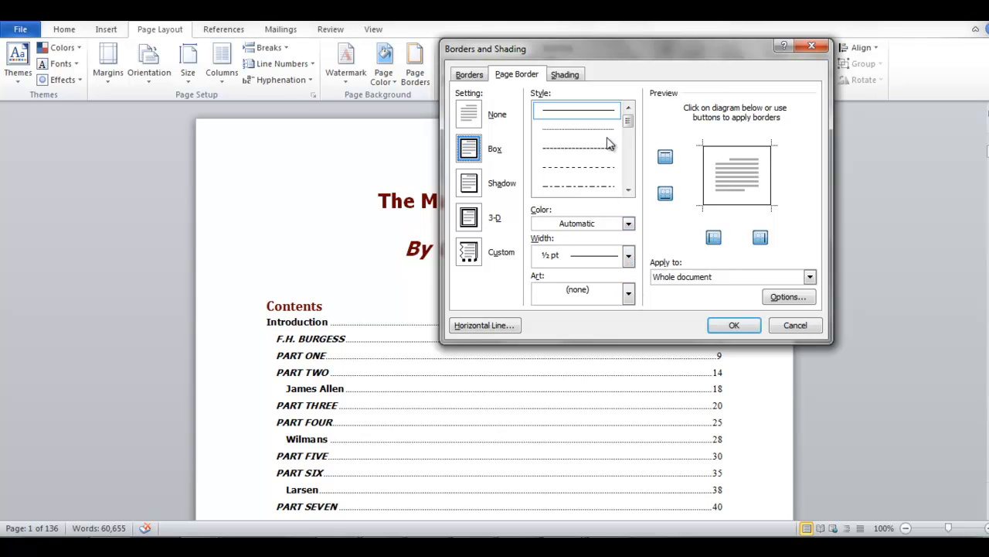
left_click(629, 190)
left_click(628, 190)
left_click(628, 190)
left_click(629, 190)
left_click(584, 192)
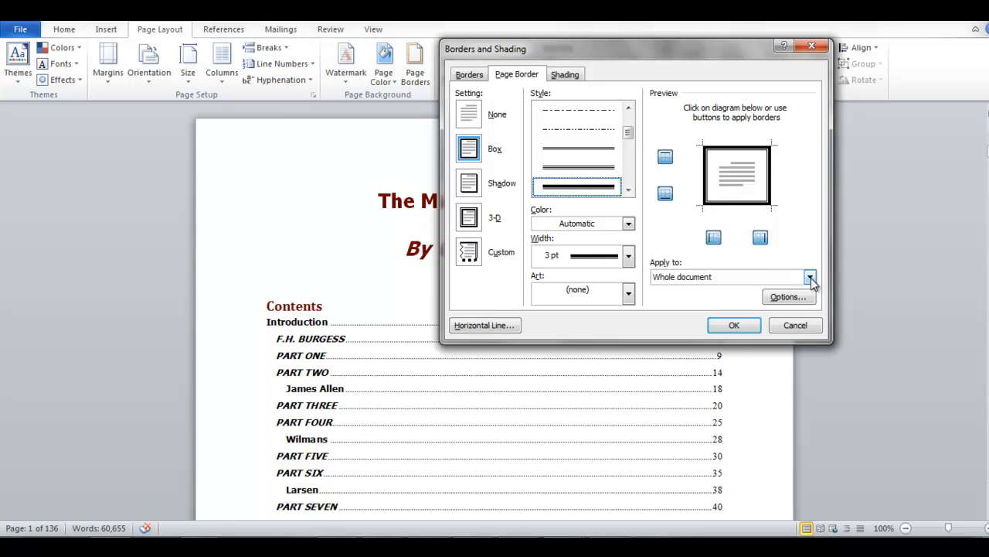
left_click(738, 325)
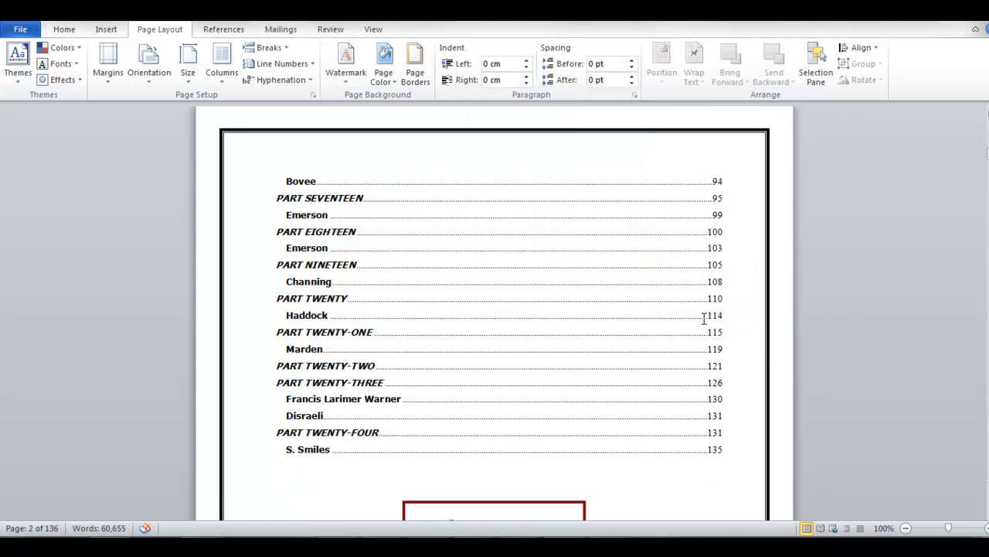
- Insert the built-in Alphabet header into the document
left_click(574, 280)
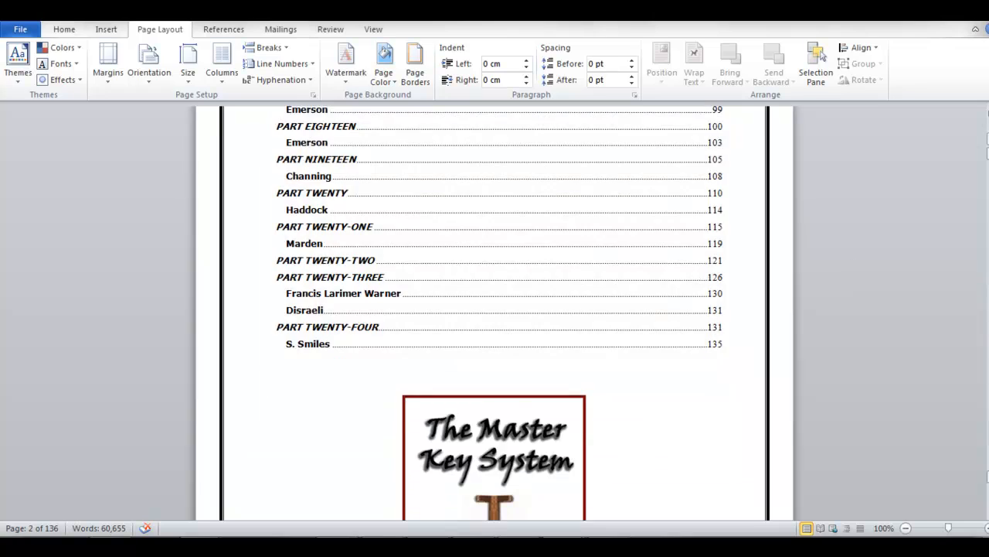
mouse_move(988, 147)
left_mouse_down()
mouse_move(988, 196)
mouse_move(988, 141)
left_mouse_up()
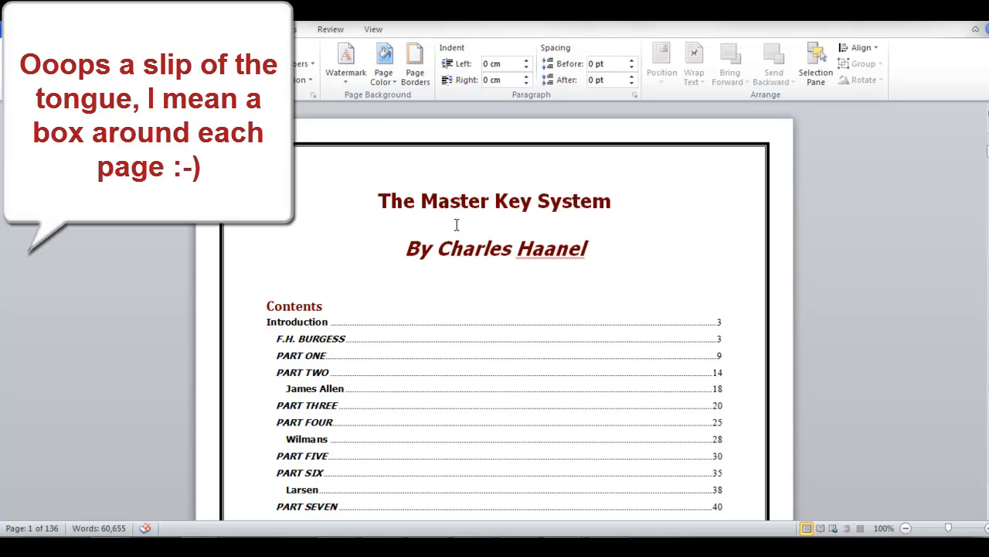
scroll(450, 242, "down", 2)
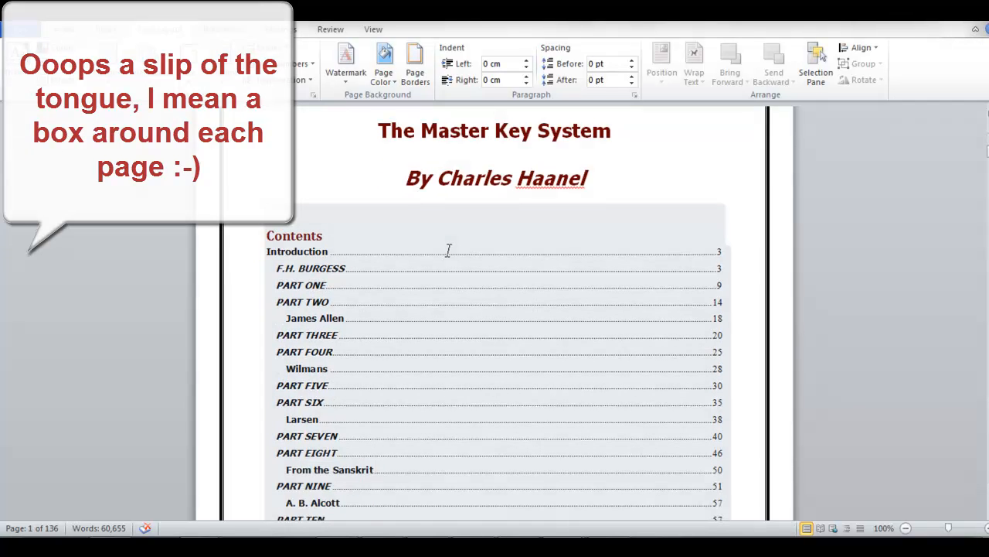
scroll(448, 250, "down", 2)
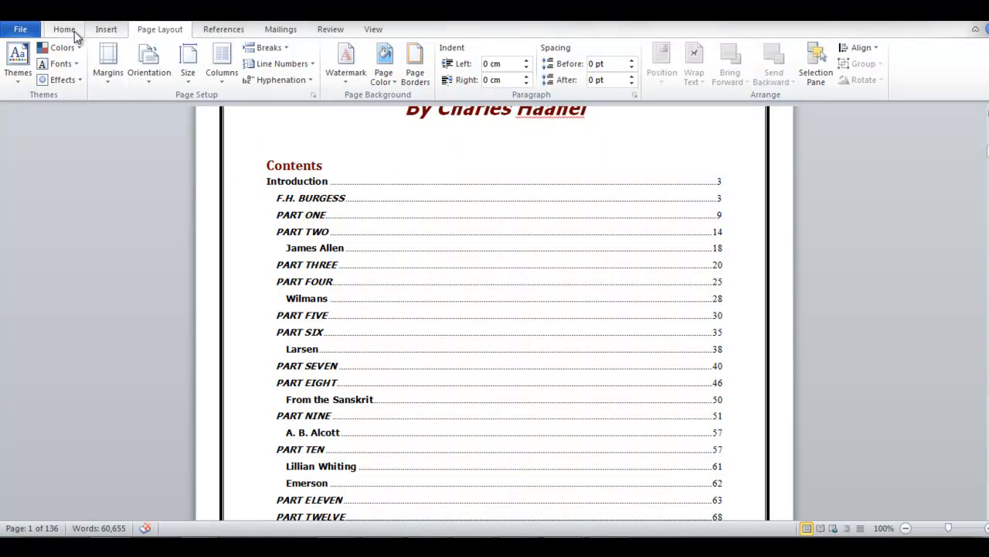
left_click(108, 33)
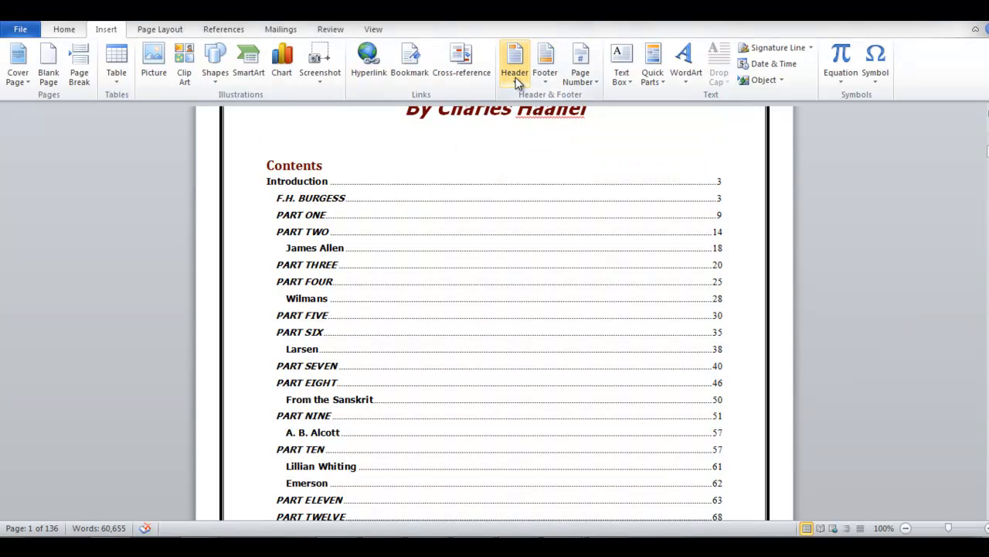
left_click(516, 78)
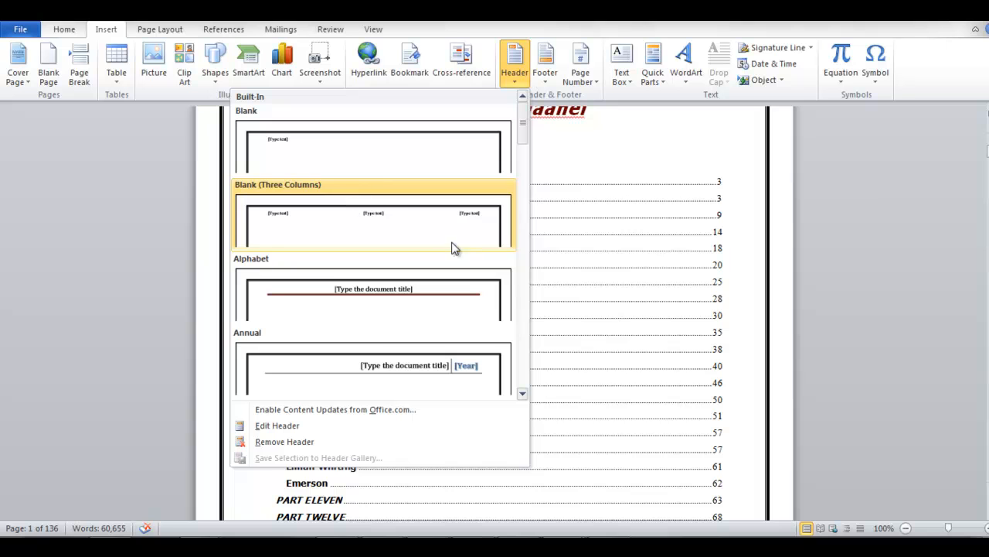
left_click(384, 303)
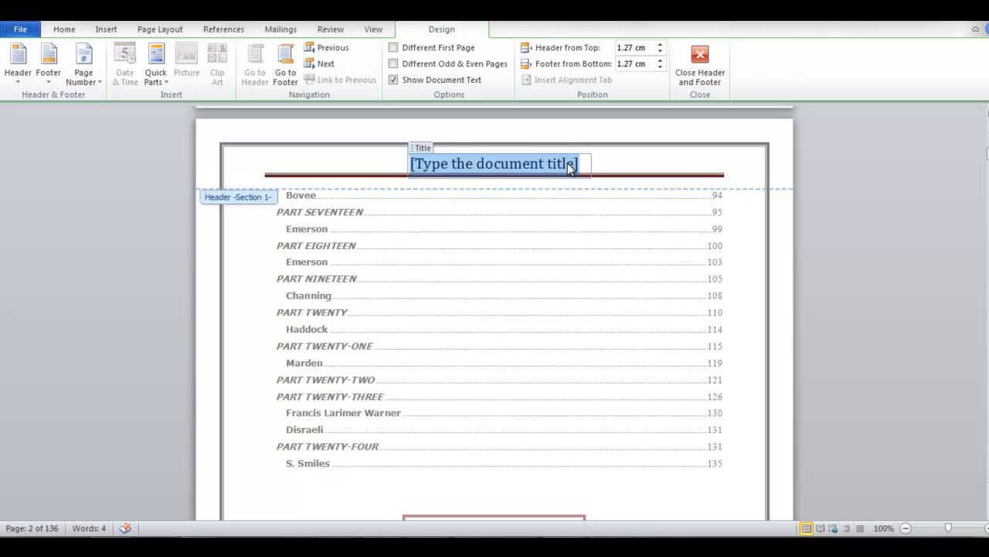
- Set the header's title on the first page to "Master Key System – Charles Haanel" and return to the body text
scroll(570, 167, "down", 15)
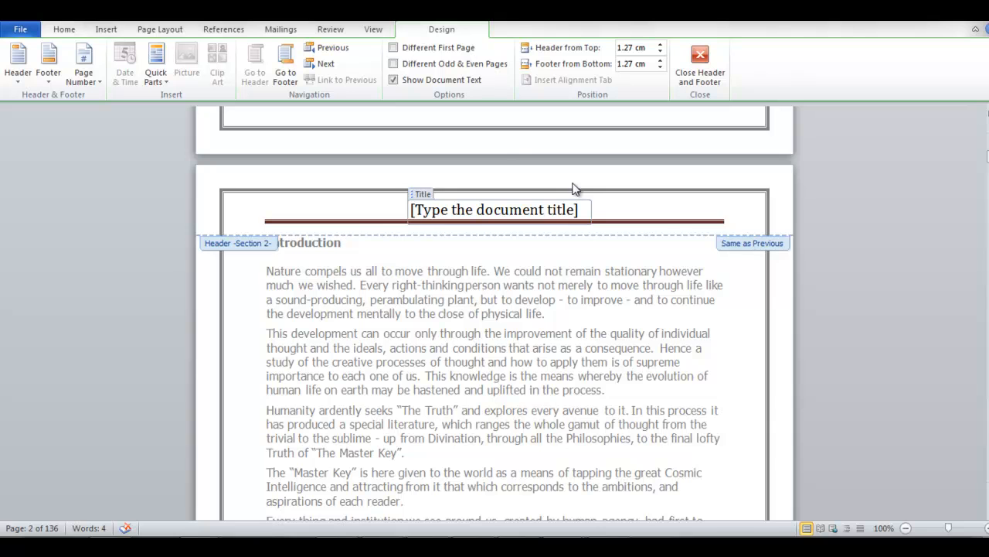
scroll(572, 189, "up", 15)
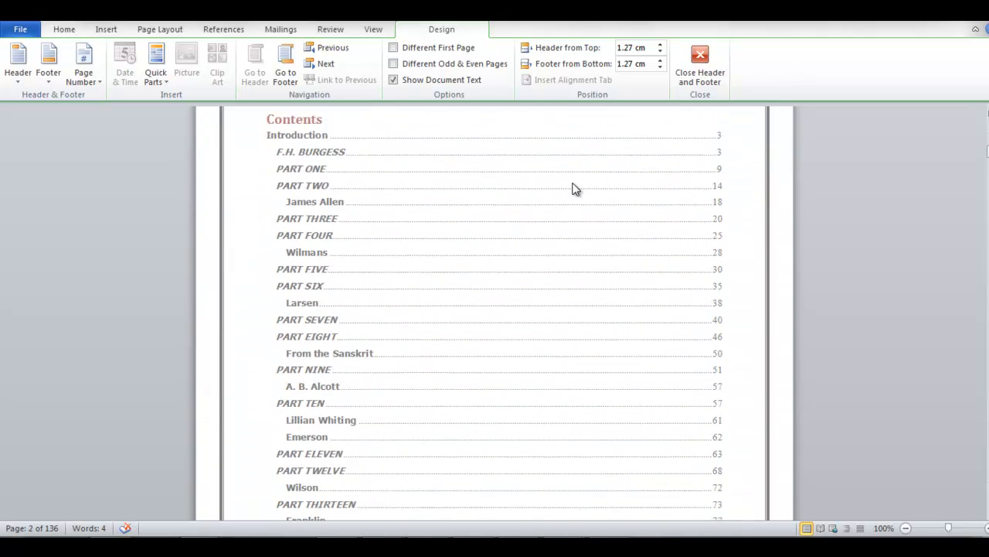
scroll(573, 189, "up", 3)
left_click(561, 166)
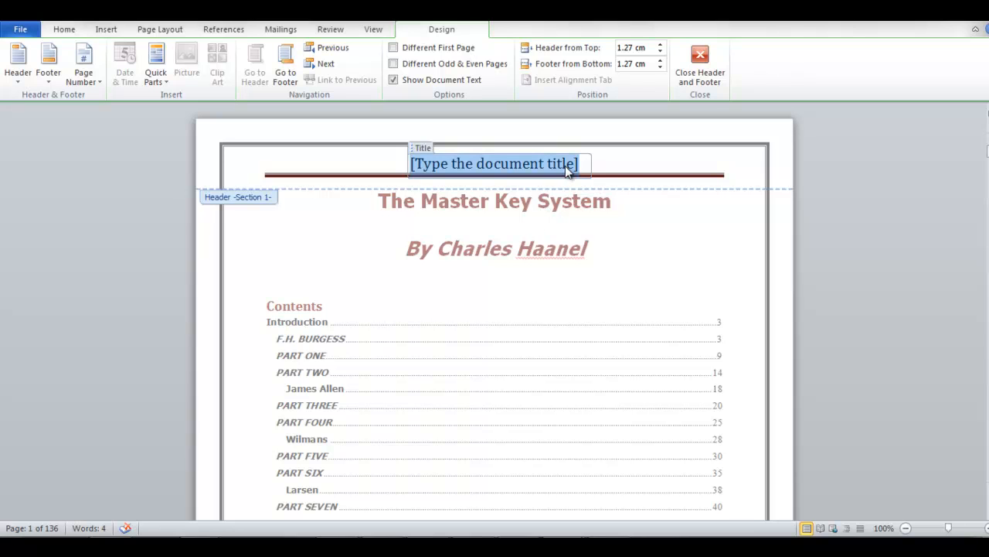
type("Master")
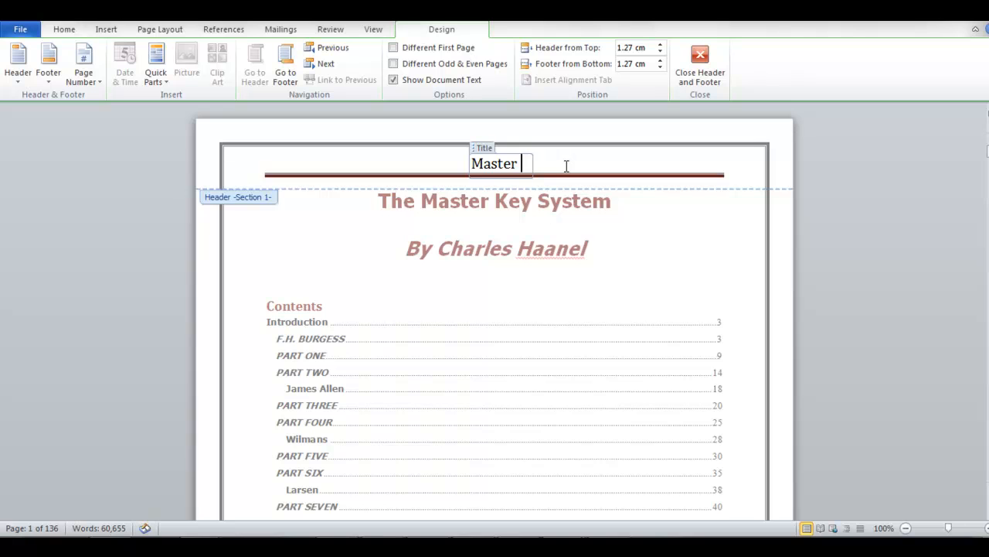
type(" Key S")
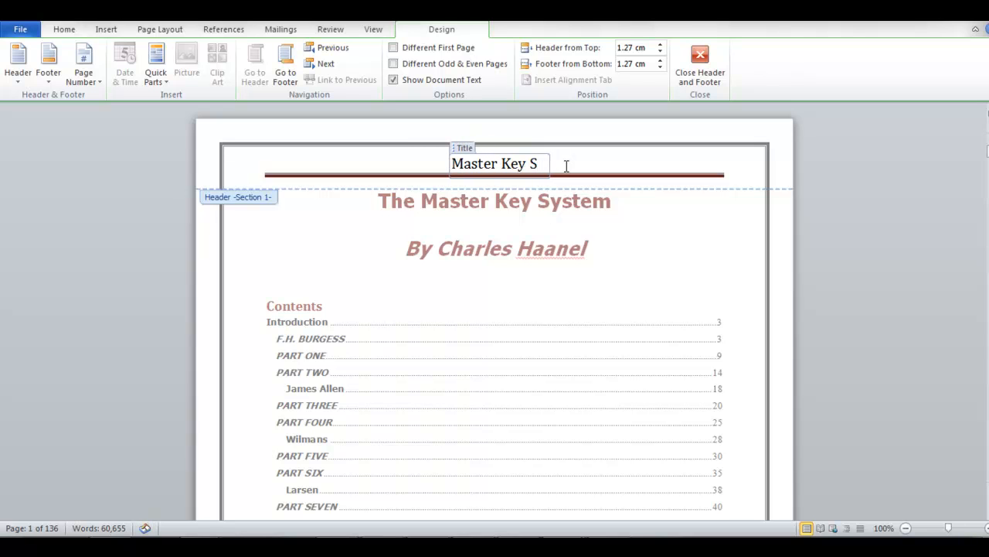
type("ystem")
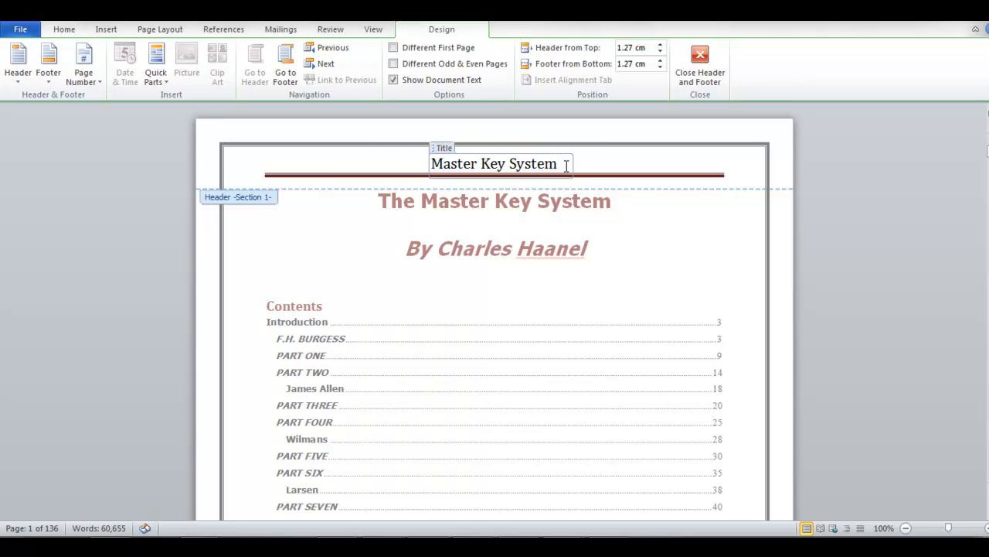
type(" - Char")
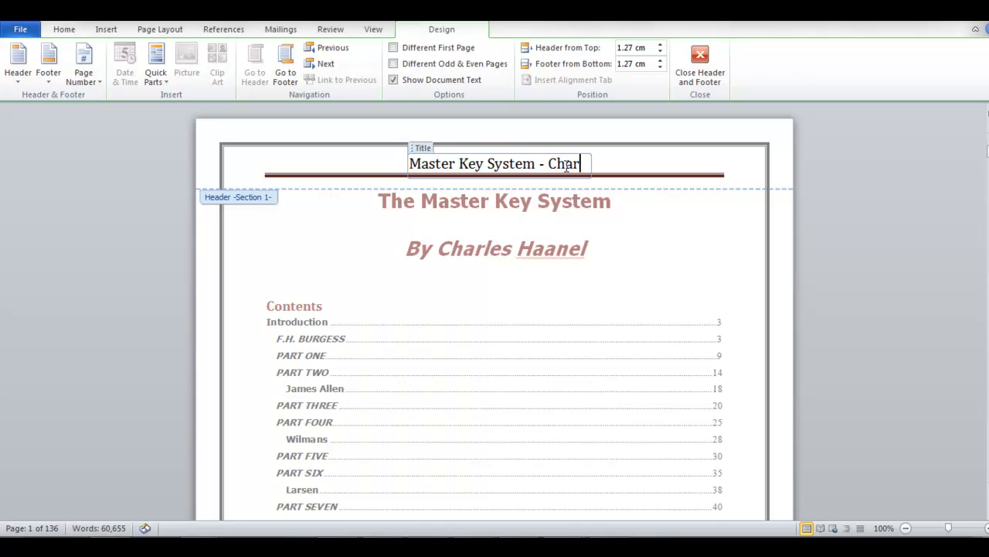
type("les Haanel")
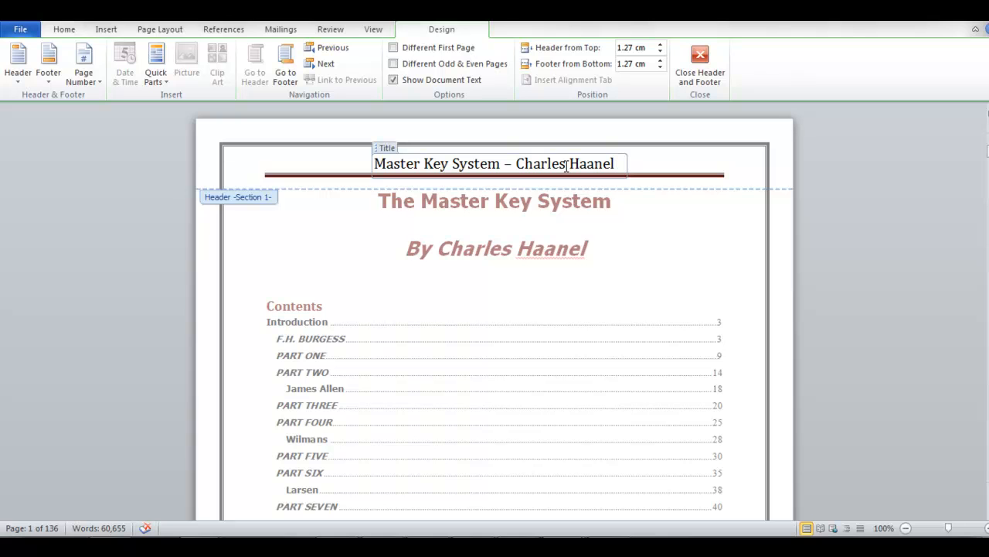
double_click(333, 261)
- Check the header and page border from the title page through the table of contents to the Introduction
scroll(334, 253, "down", 10)
scroll(334, 254, "up", 10)
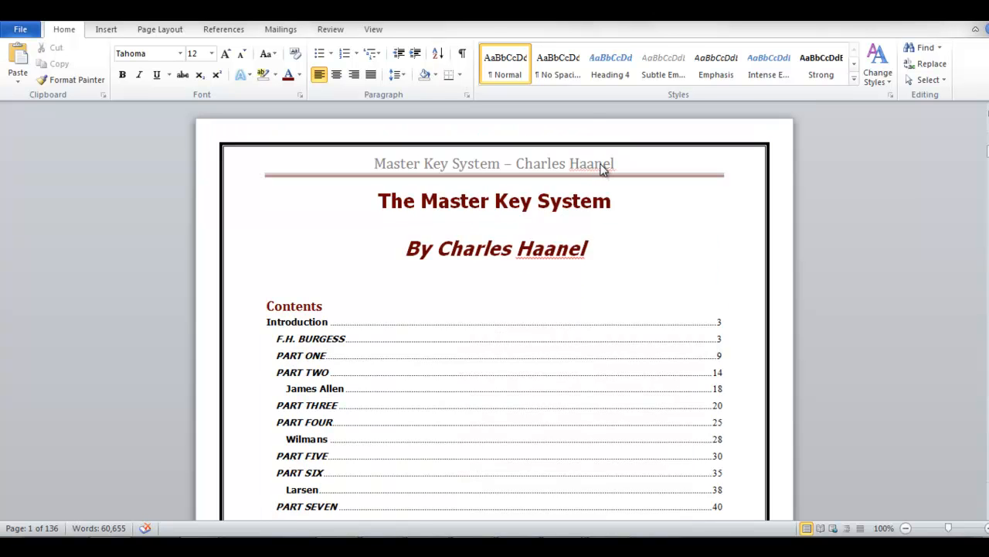
double_click(603, 169)
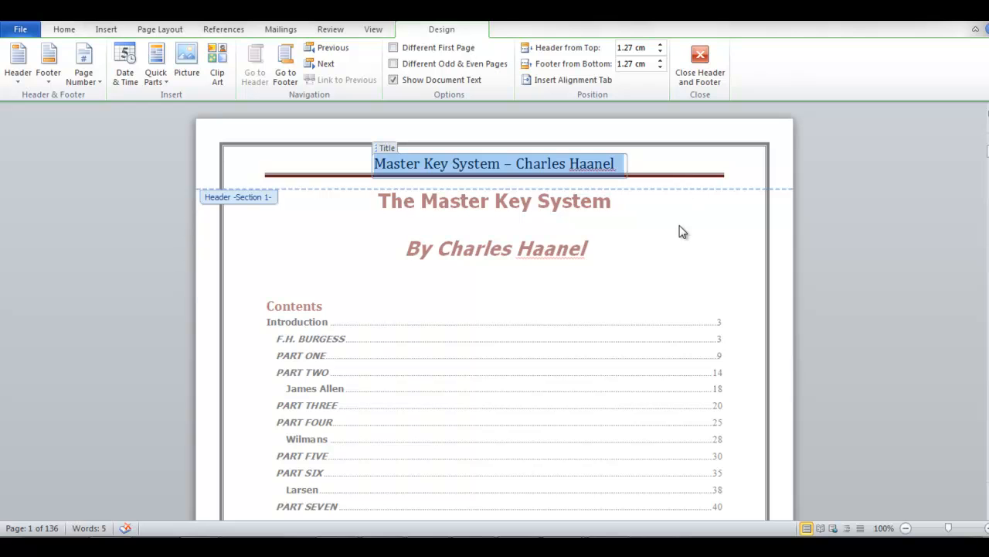
double_click(603, 288)
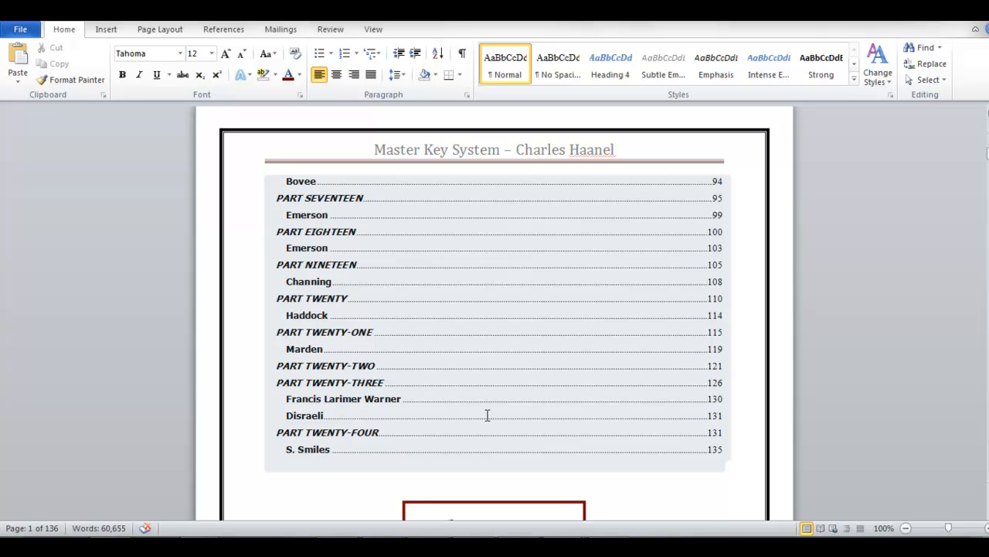
scroll(214, 336, "down", 15)
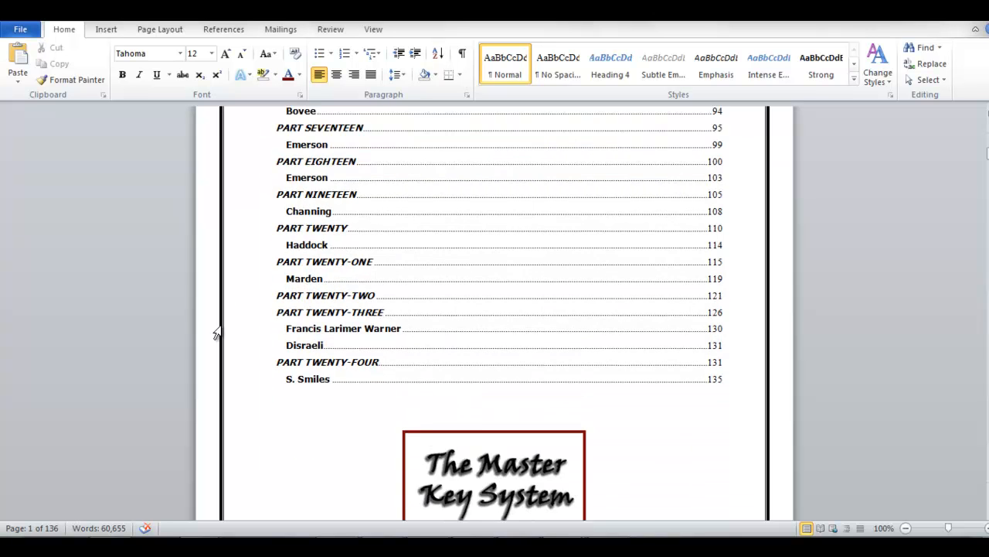
scroll(224, 350, "down", 13)
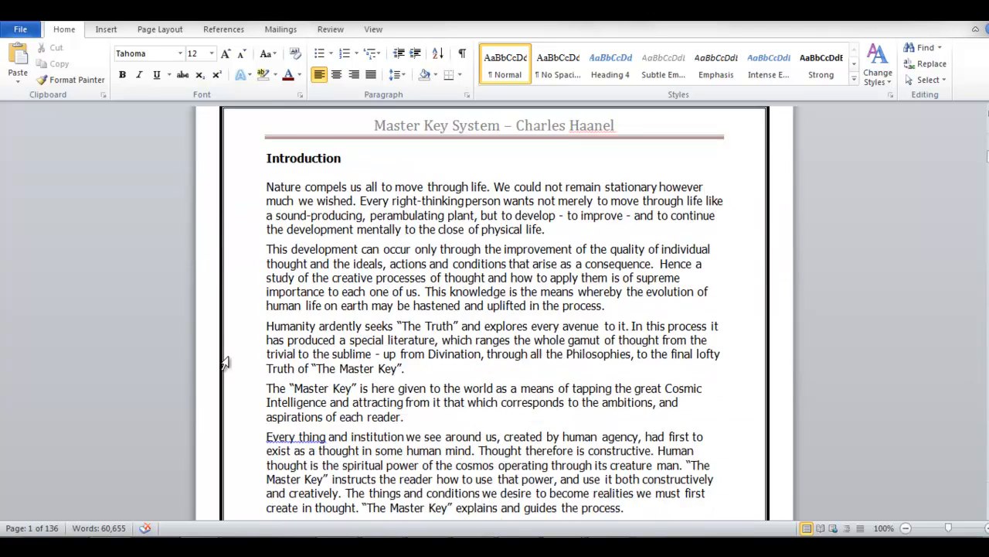
scroll(232, 403, "down", 2)
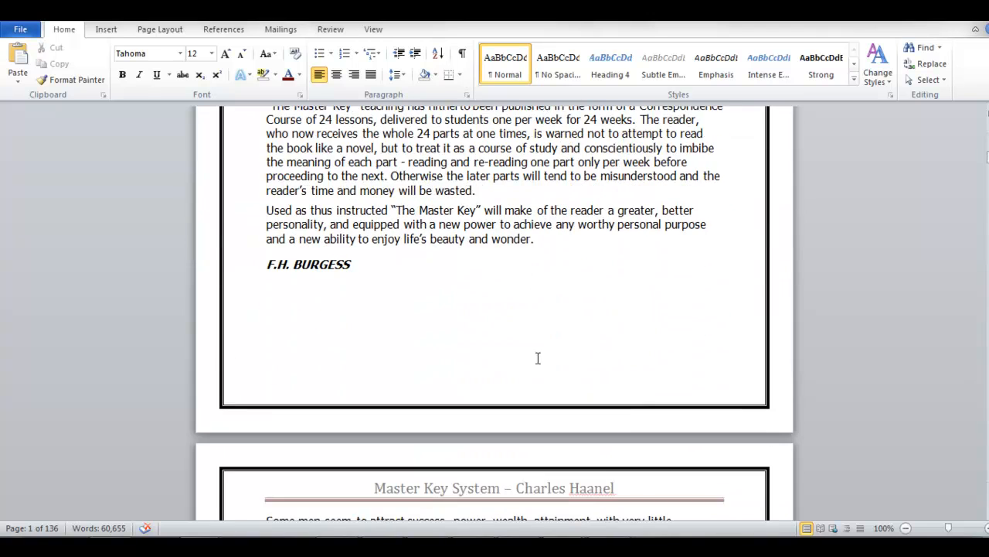
- Insert the built-in Alphabet footer with page numbering into the document
left_click(108, 31)
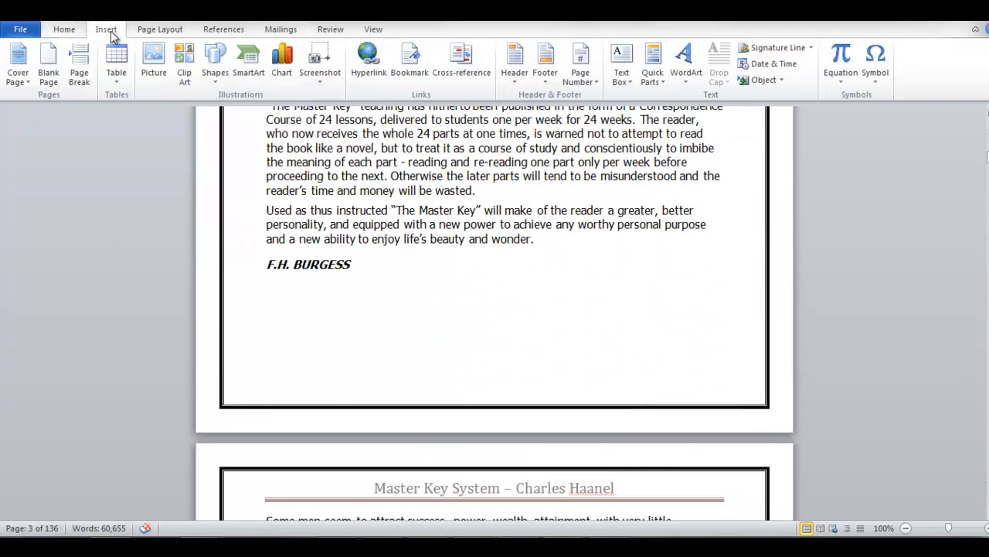
left_click(549, 69)
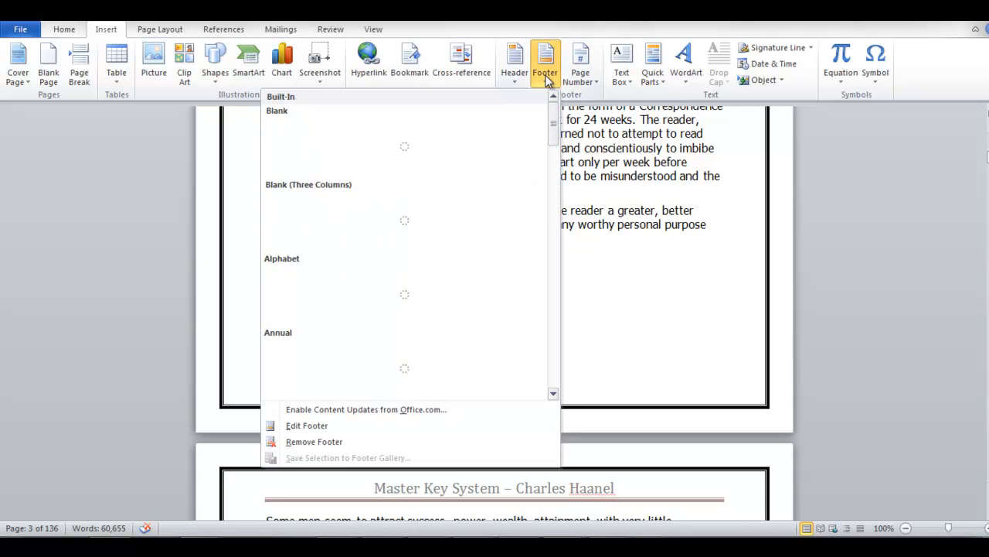
left_click(438, 294)
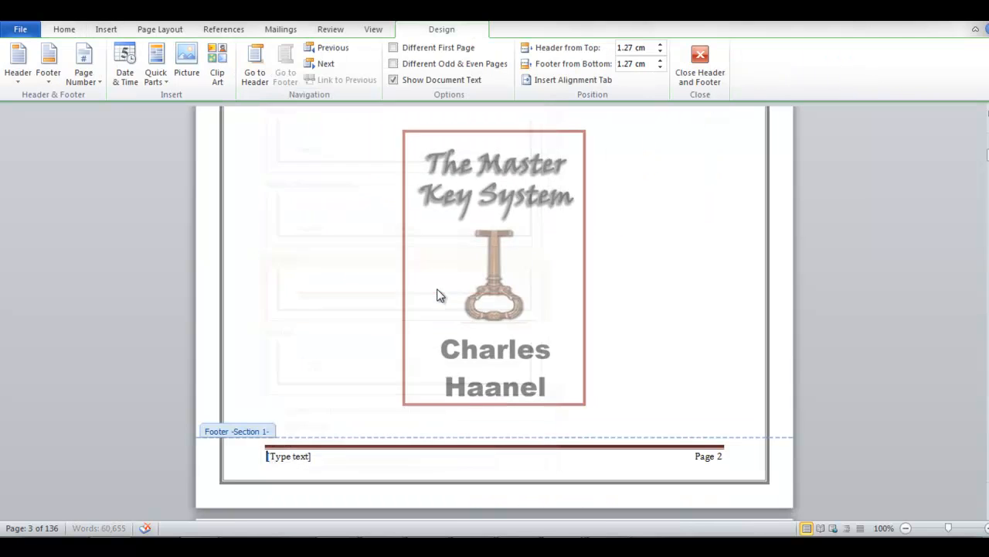
scroll(290, 476, "down", 3)
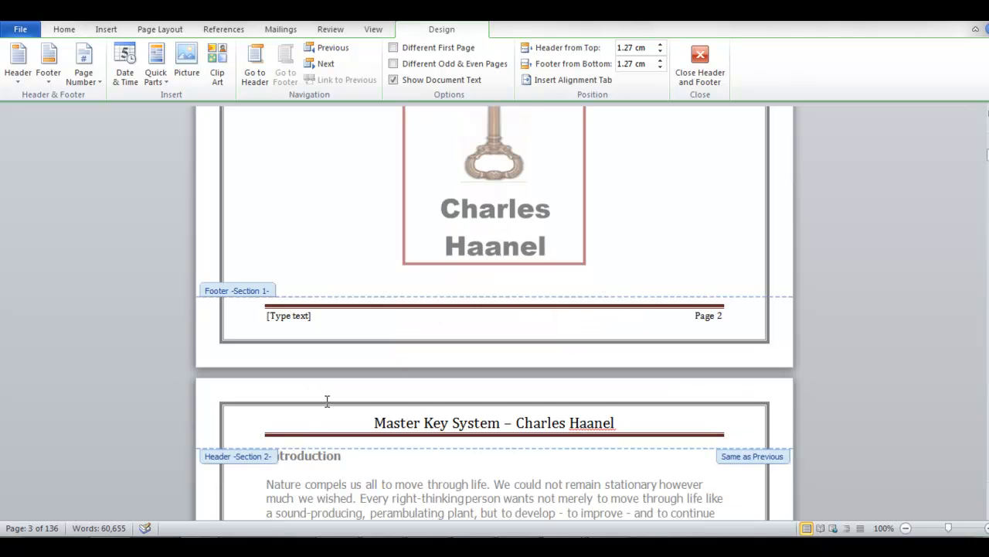
left_click(305, 317)
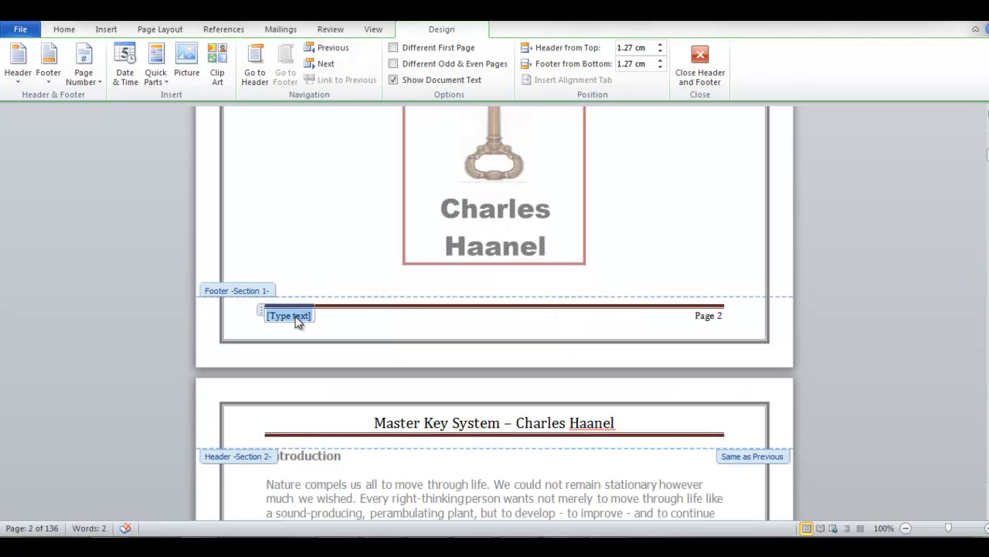
type("www.")
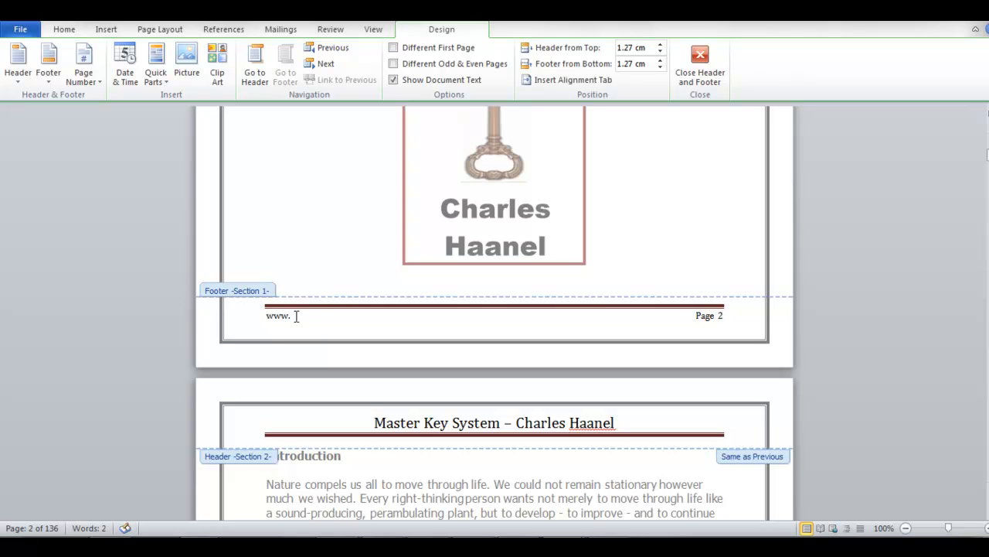
type("TimsMinions.com")
key("Return")
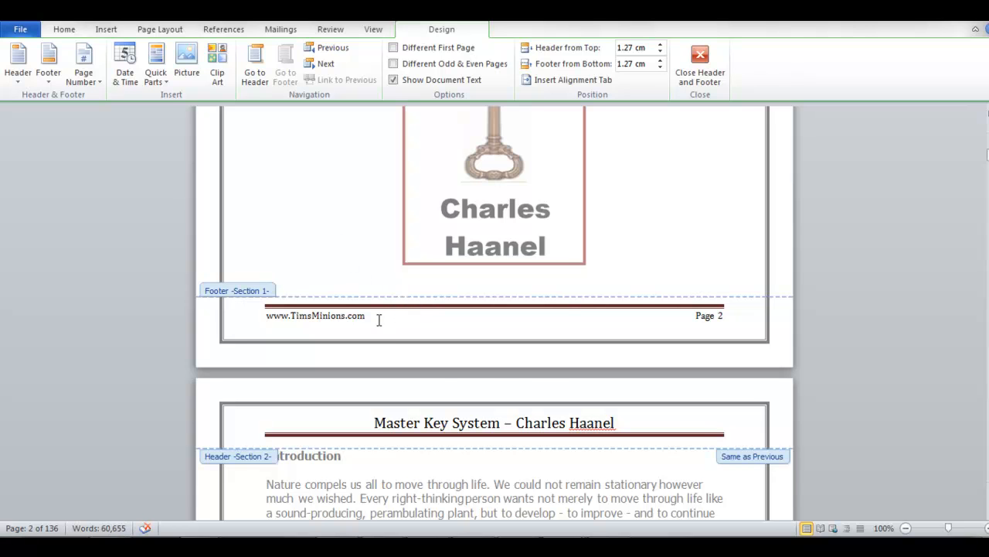
- Return to the body text and check the footer from the table of contents through the Introduction to the fourth page
double_click(327, 163)
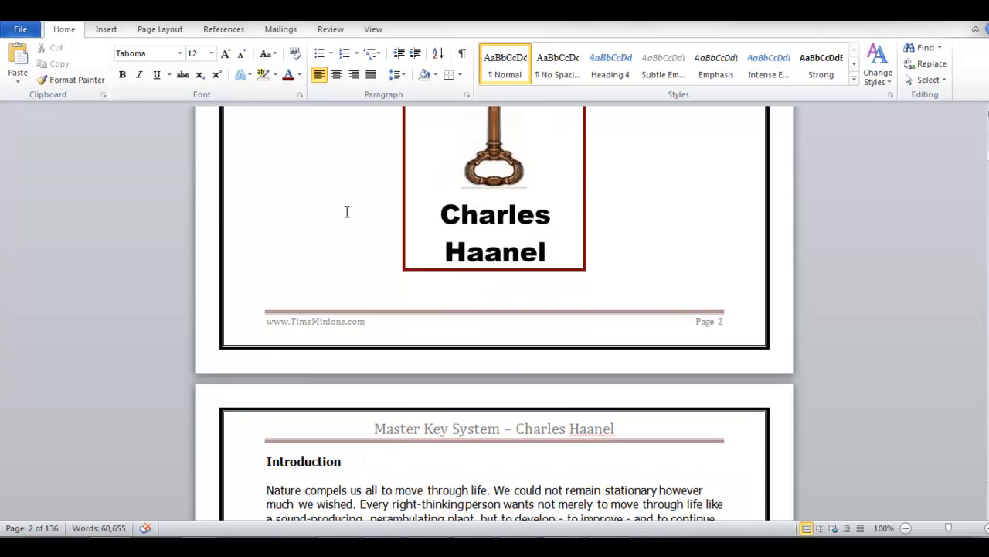
scroll(359, 224, "down", 3)
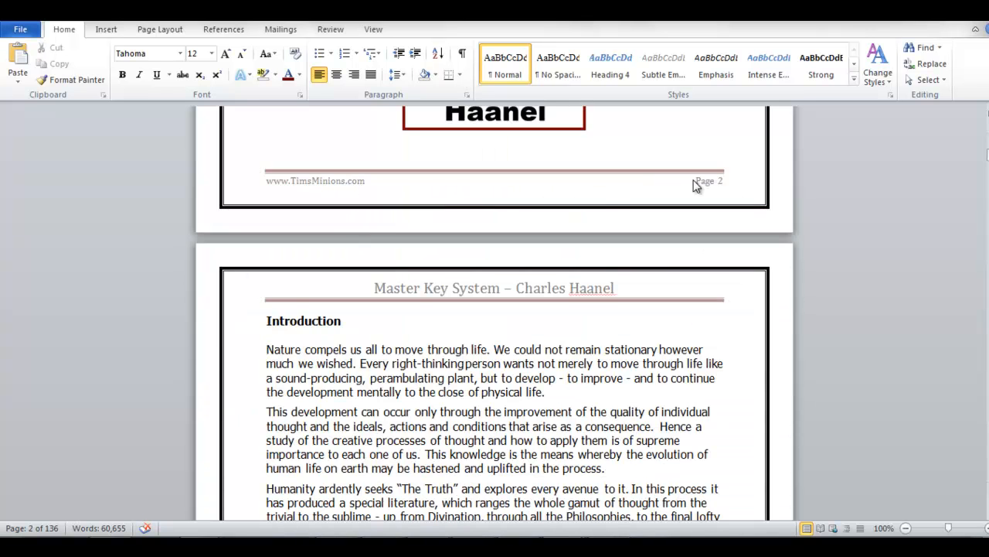
scroll(348, 347, "up", 12)
scroll(350, 346, "up", 5)
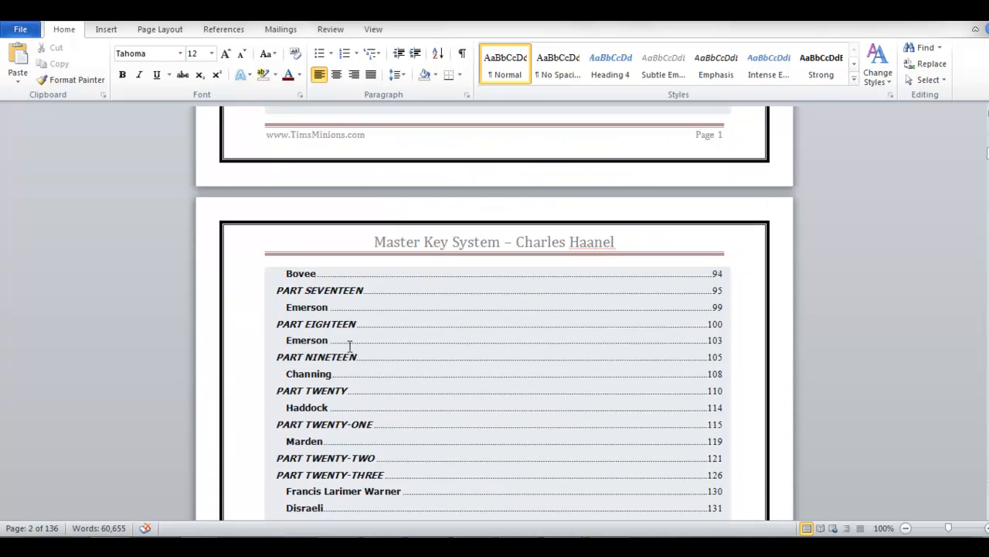
scroll(423, 284, "down", 3)
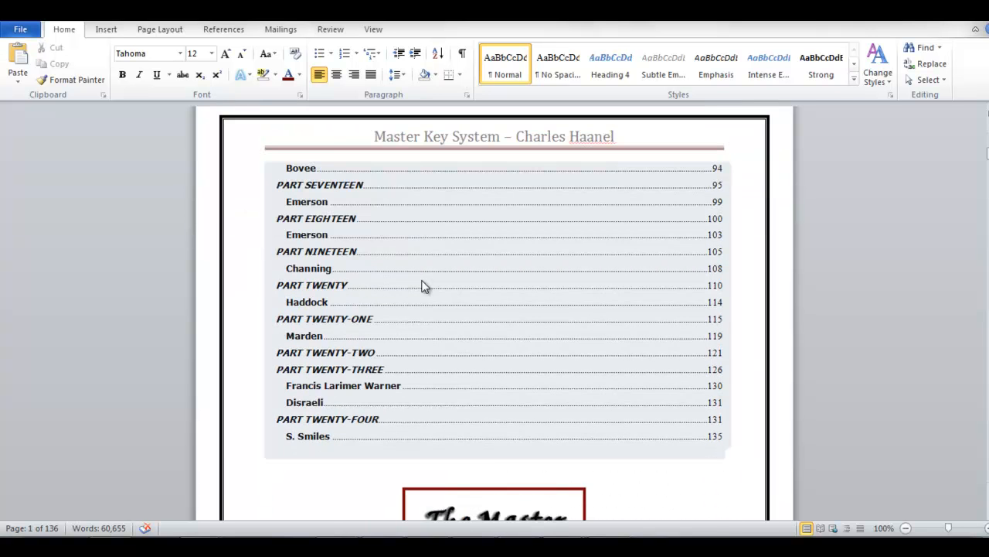
scroll(424, 286, "down", 5)
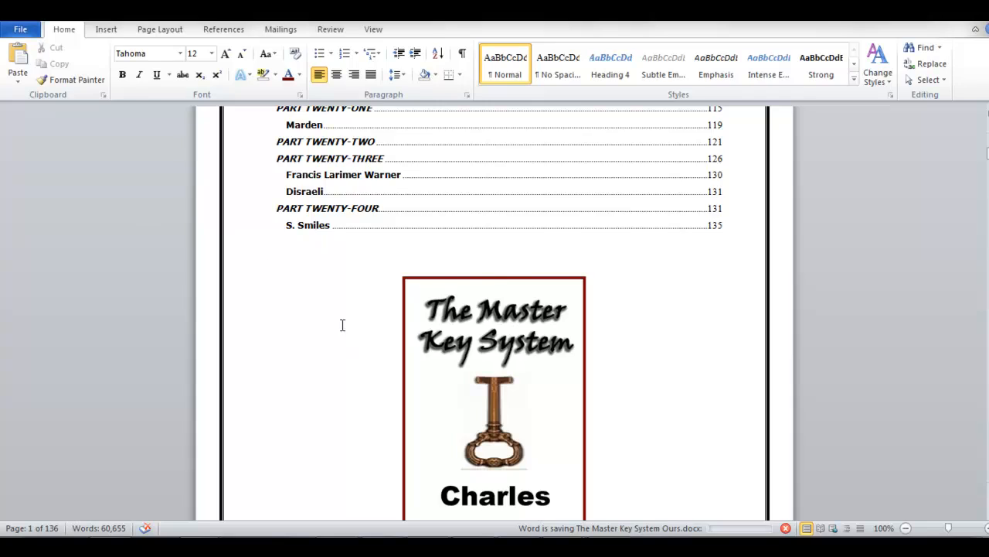
scroll(342, 325, "down", 10)
scroll(346, 336, "down", 15)
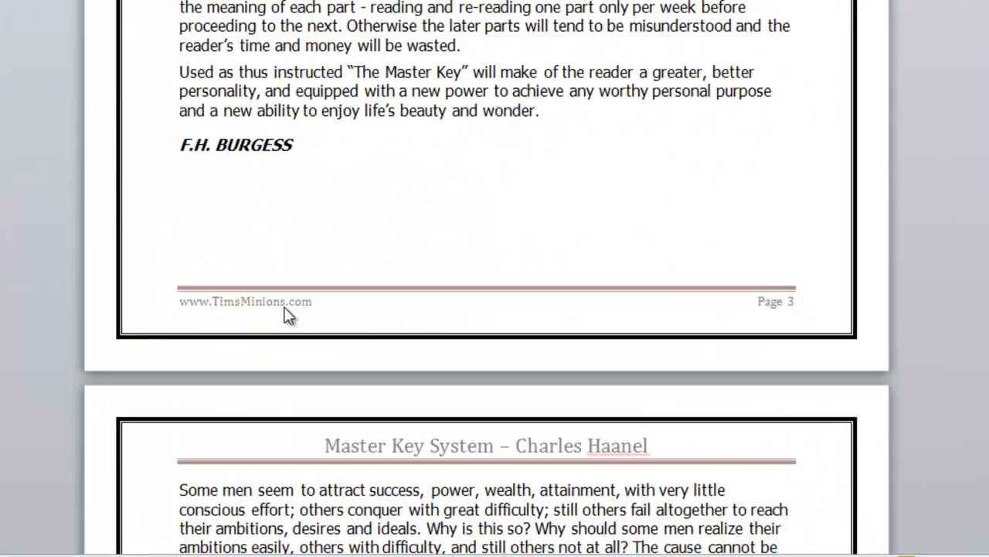
scroll(286, 316, "down", 10)
- Open the page 4 footer for editing and draw a square rectangle shape over the text near the page's lower end
double_click(367, 326)
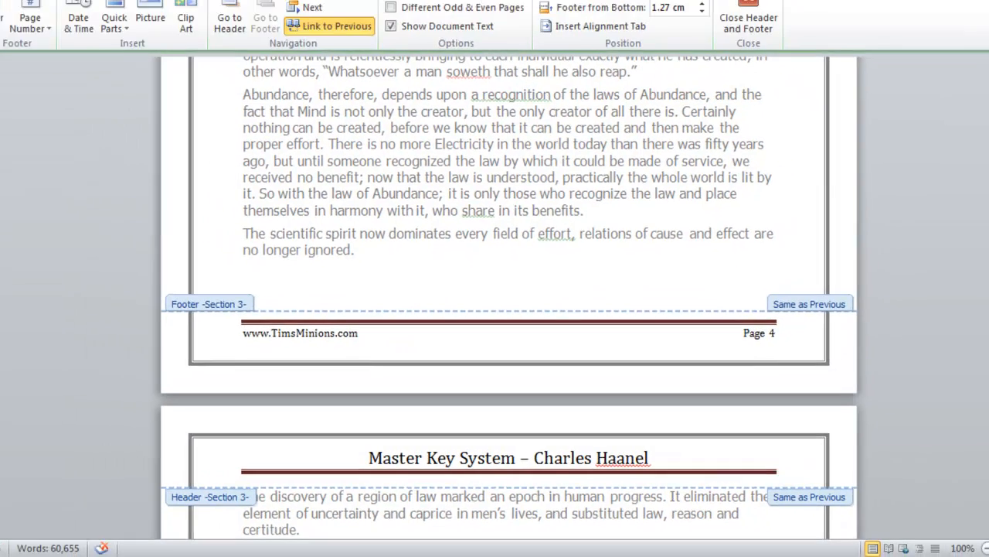
left_click(113, 10)
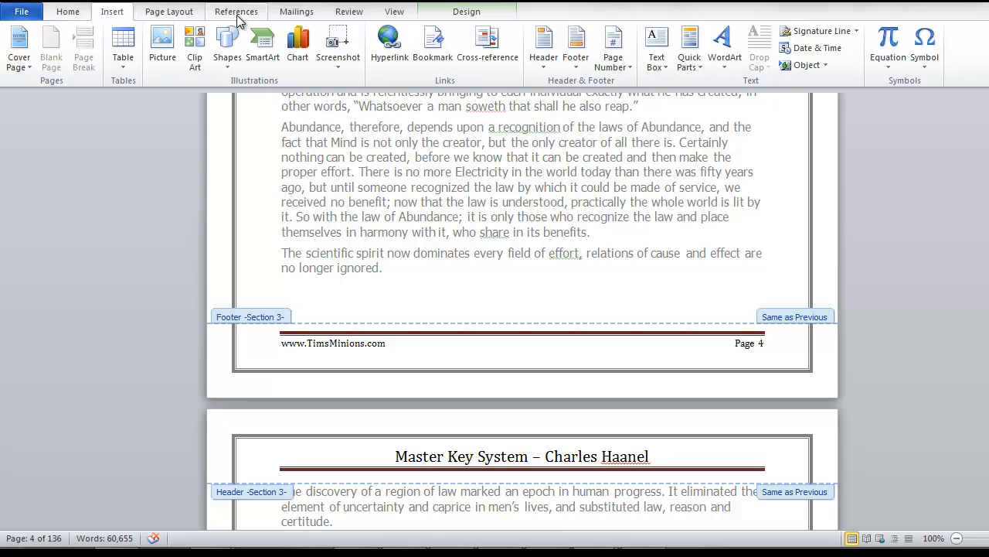
left_click(227, 47)
left_click(111, 96)
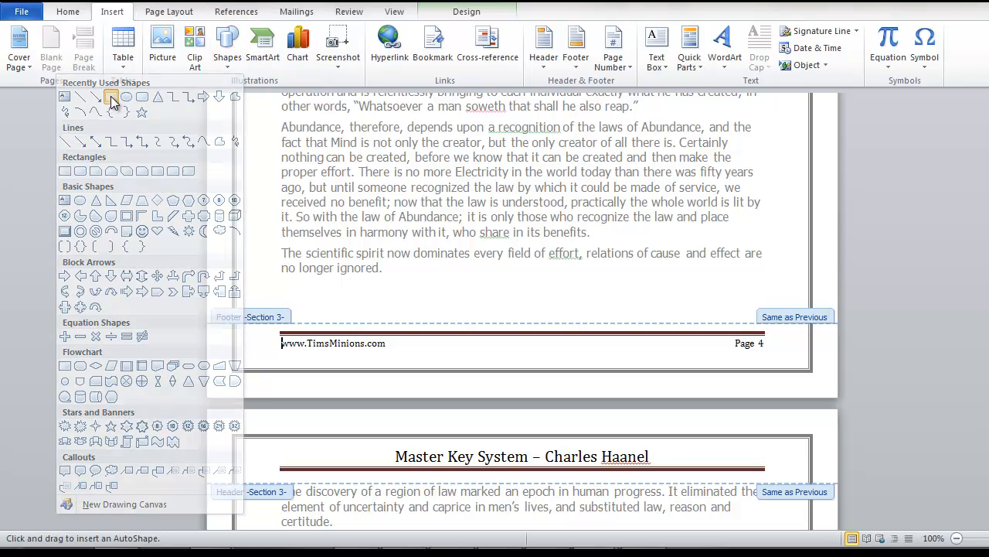
left_click_drag(354, 201, 430, 275)
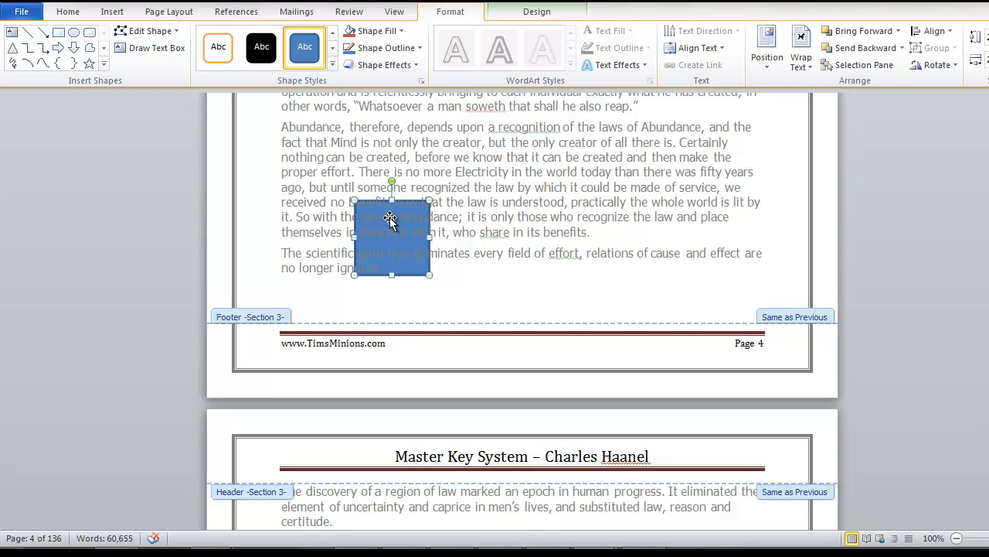
- Move the rectangle to the page's left edge and resize it to fill the left margin over the full page height
left_click_drag(392, 219, 244, 228)
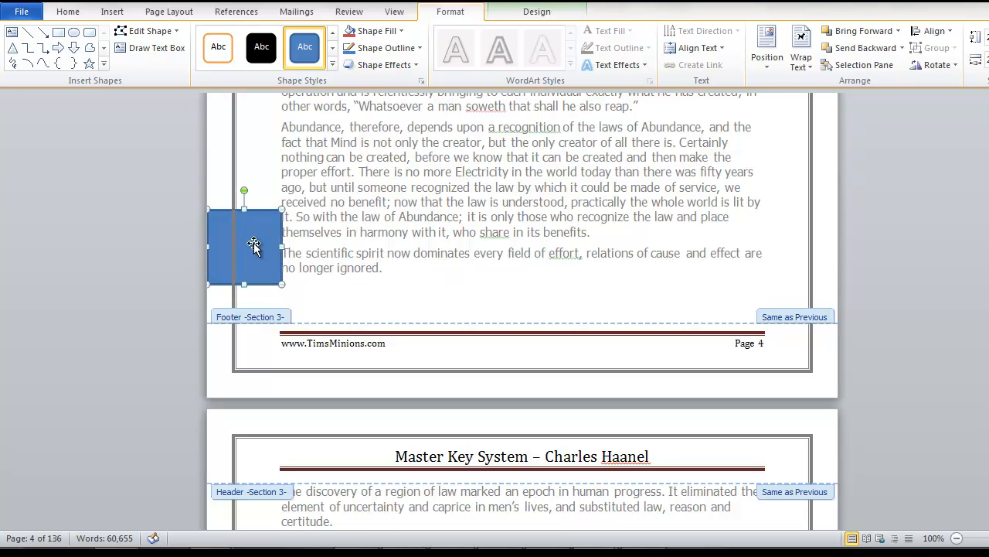
left_click_drag(244, 285, 232, 397)
left_click_drag(282, 302, 278, 303)
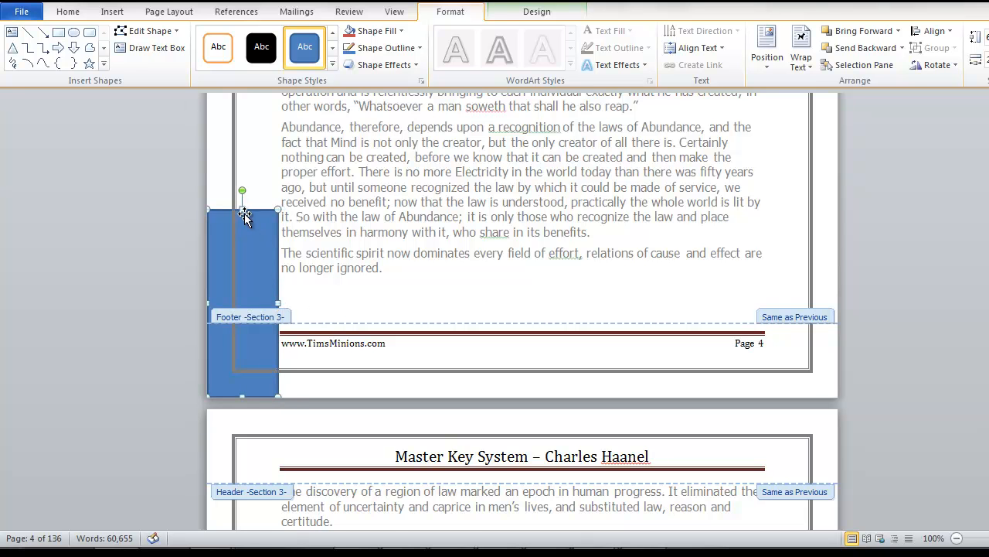
mouse_move(242, 208)
left_mouse_down()
mouse_move(237, 91)
mouse_move(243, 121)
mouse_move(248, 112)
left_mouse_up()
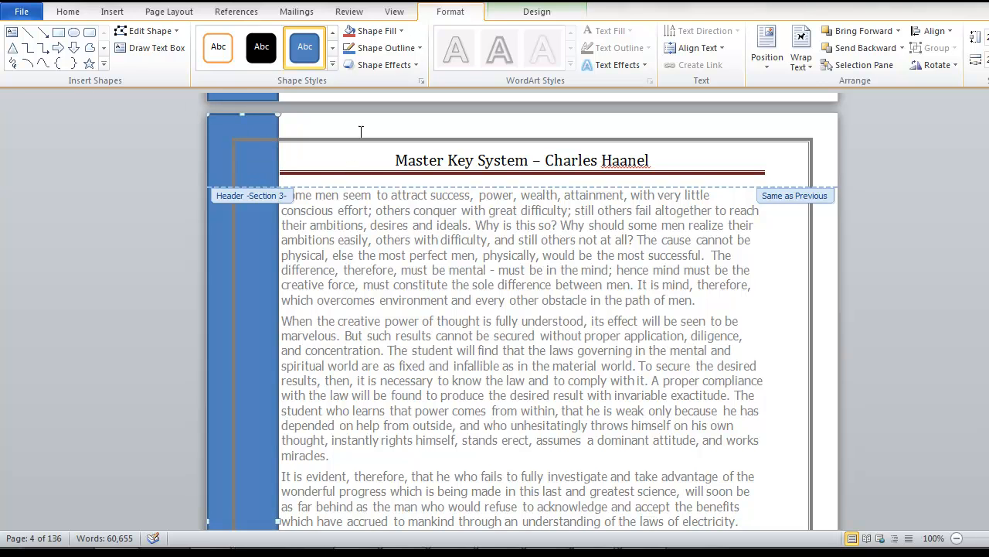
- Set the margin strip's outline and fill to mid grey, check it along the page, and return to the body text
left_click(420, 49)
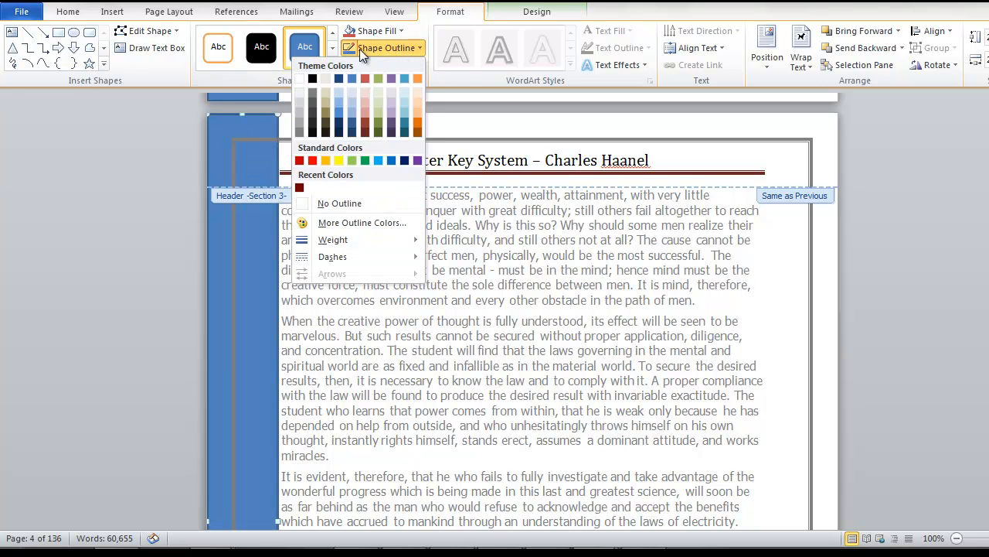
left_click(313, 94)
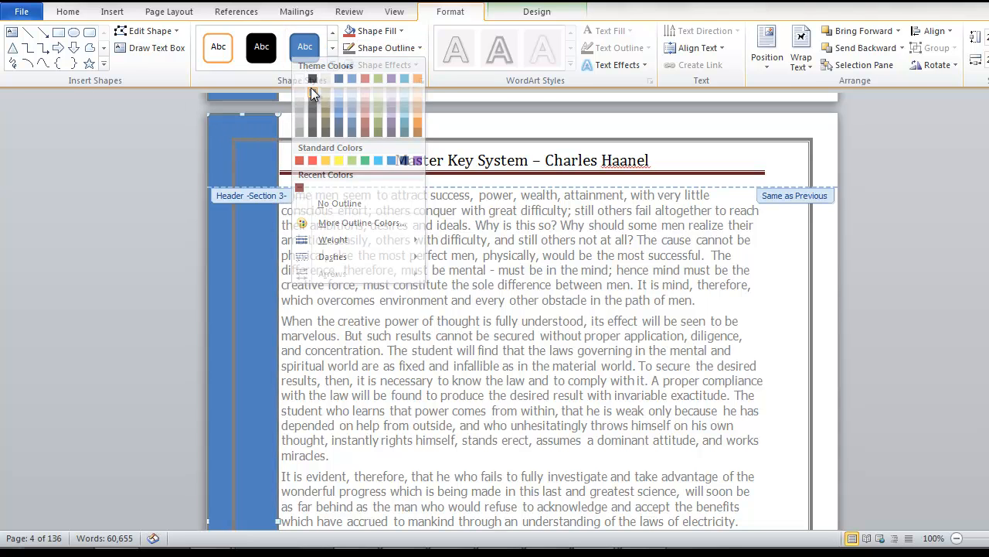
left_click(404, 35)
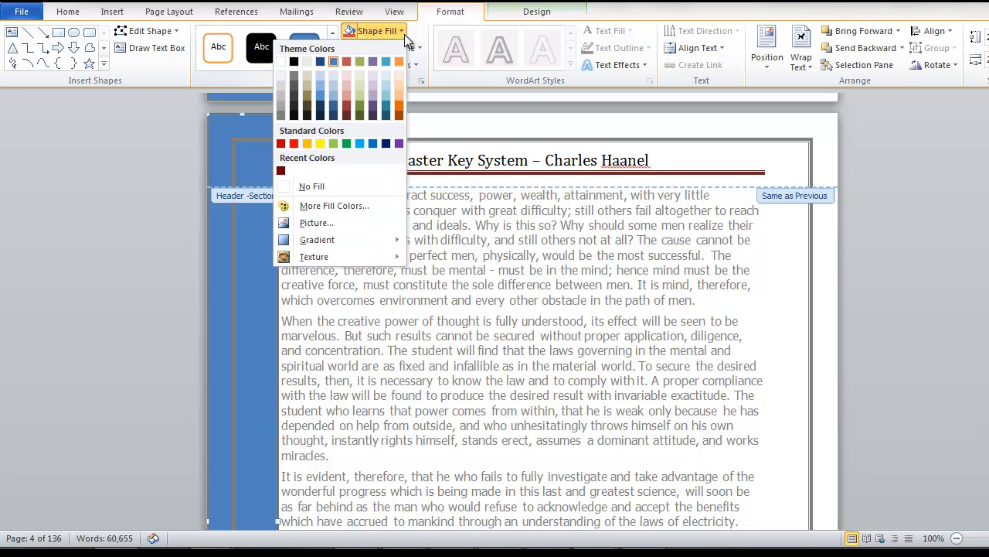
left_click(293, 79)
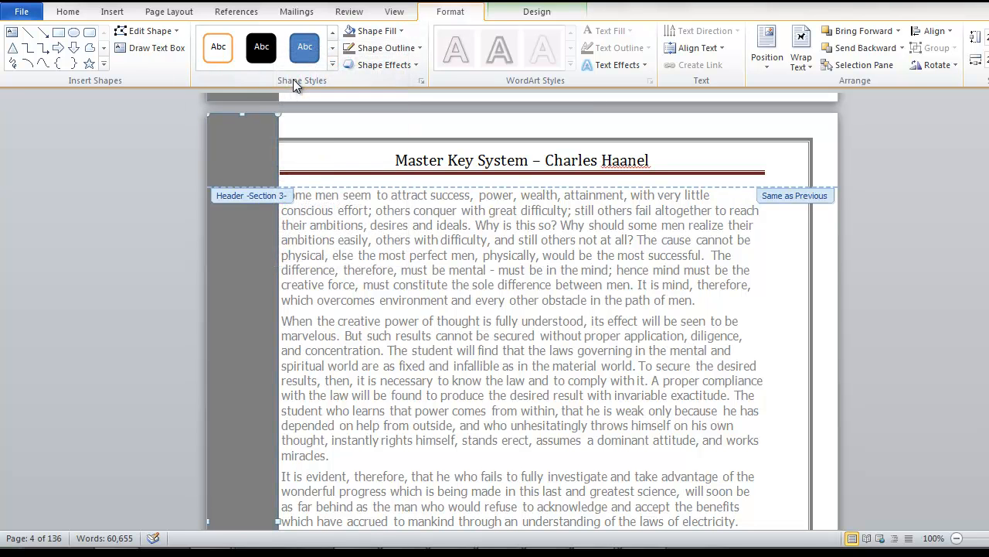
scroll(401, 304, "down", 7)
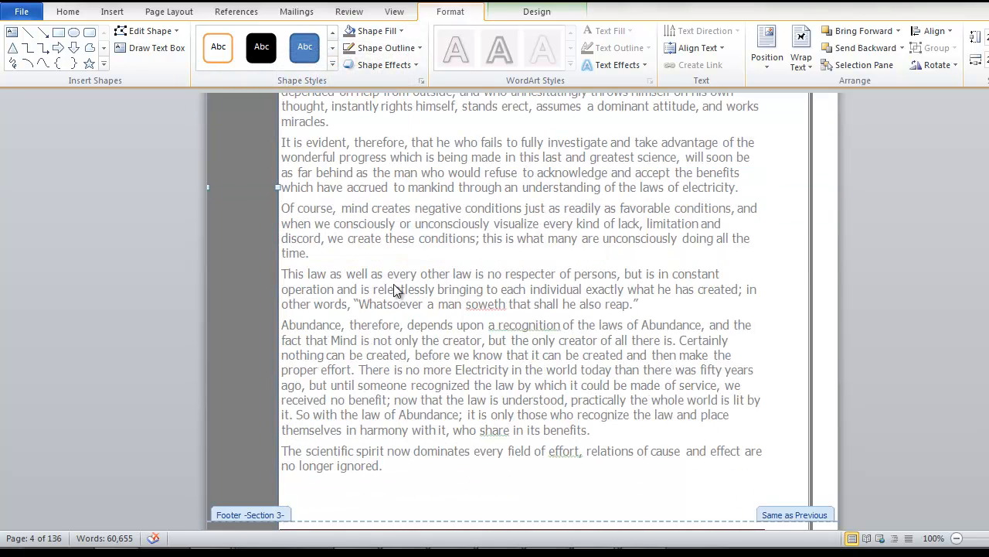
scroll(299, 489, "down", 5)
scroll(313, 433, "up", 10)
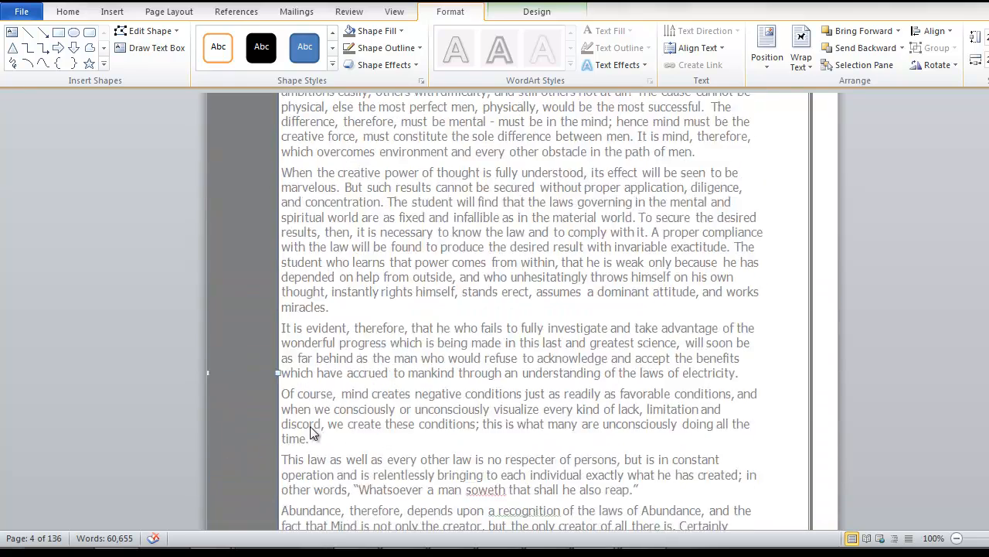
scroll(313, 433, "up", 5)
scroll(313, 432, "down", 3)
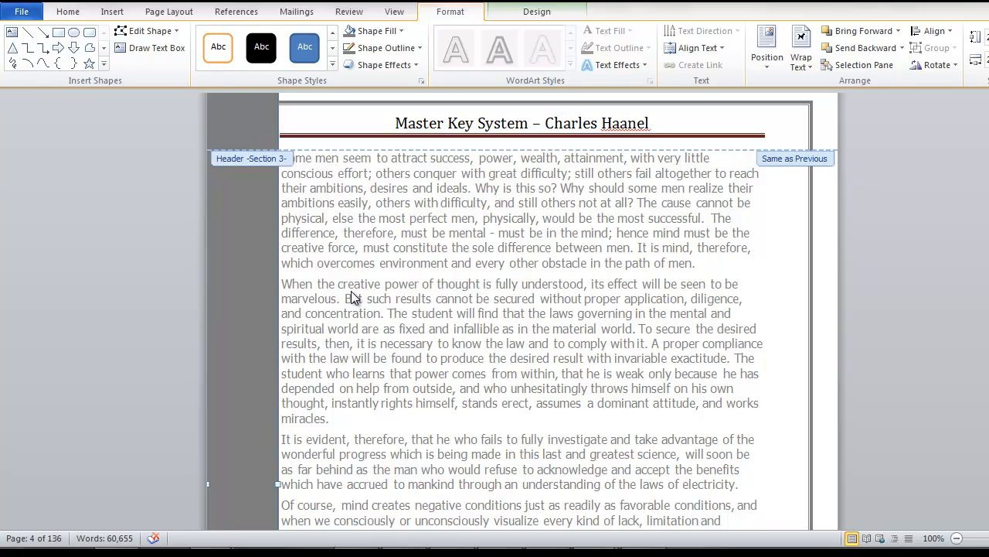
double_click(351, 290)
- Remove the page border from the whole document by setting it to None
scroll(352, 290, "down", 10)
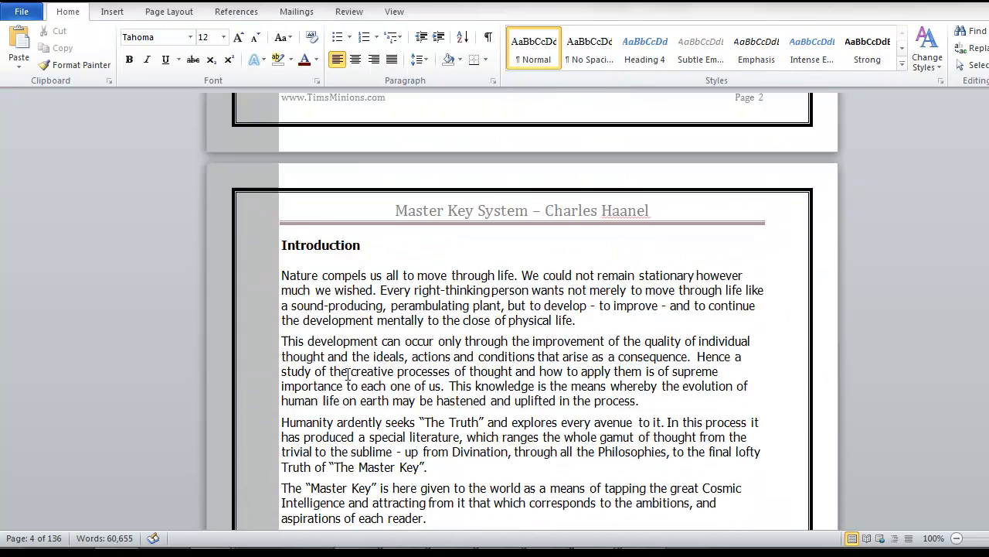
scroll(347, 377, "down", 11)
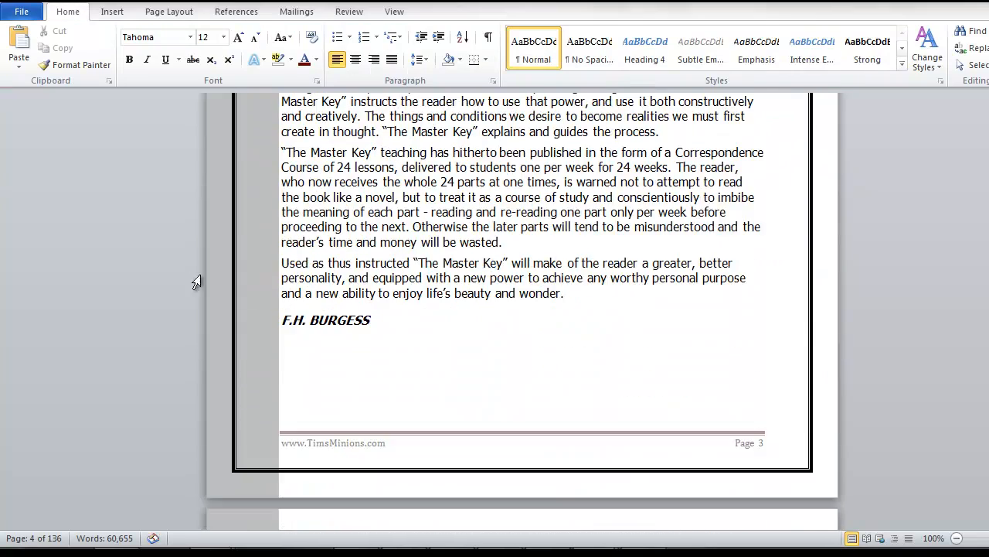
scroll(428, 331, "up", 3)
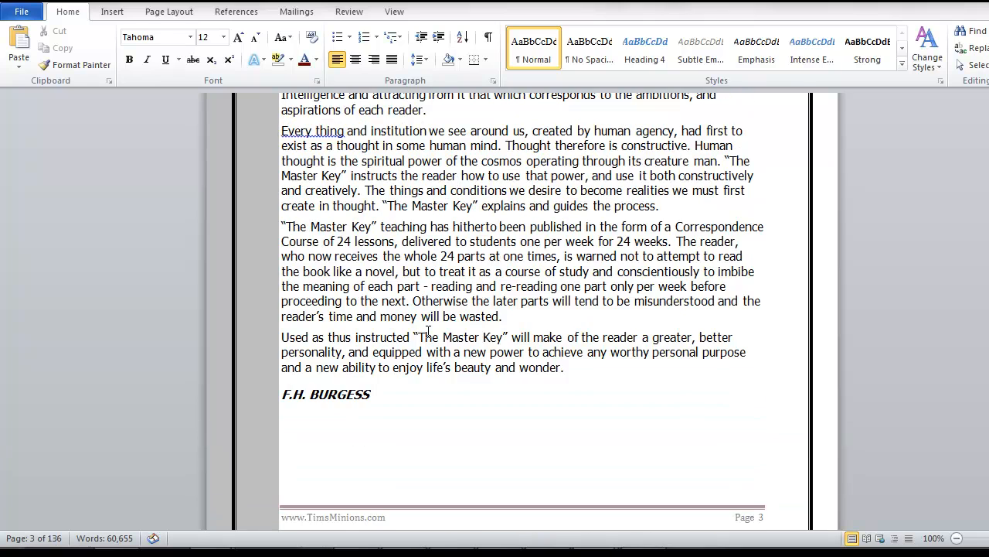
scroll(428, 332, "up", 8)
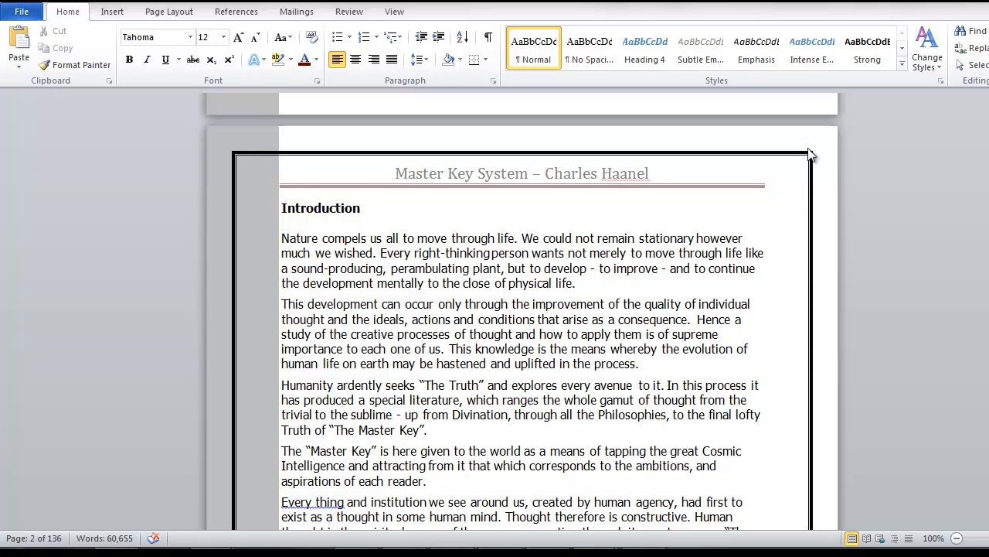
left_click(169, 11)
left_click(438, 48)
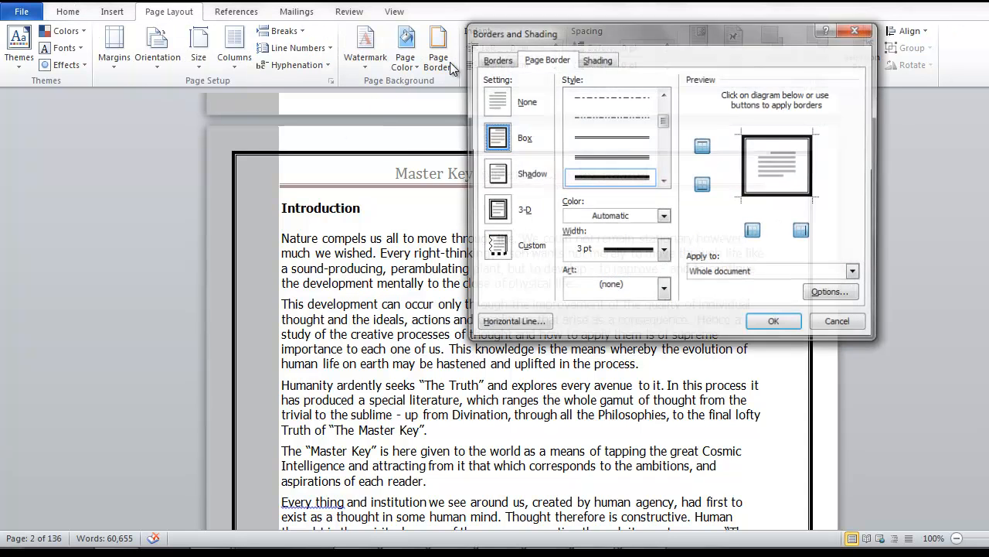
left_click(502, 106)
left_click(775, 323)
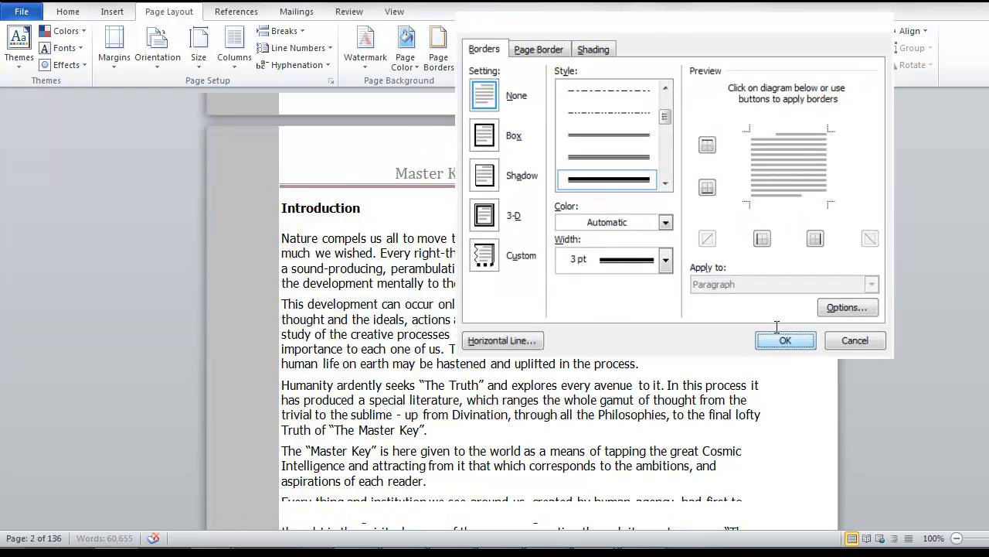
- Insert a grey WordArt text from the page 3 footer and place it below the Introduction's signature, above the footer line
scroll(325, 424, "up", 15)
scroll(325, 425, "up", 8)
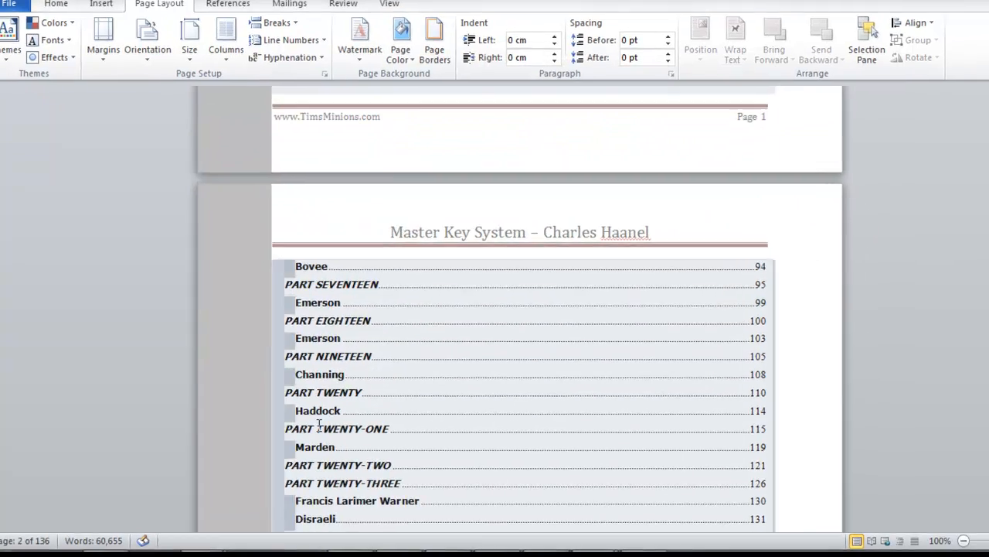
scroll(247, 384, "down", 6)
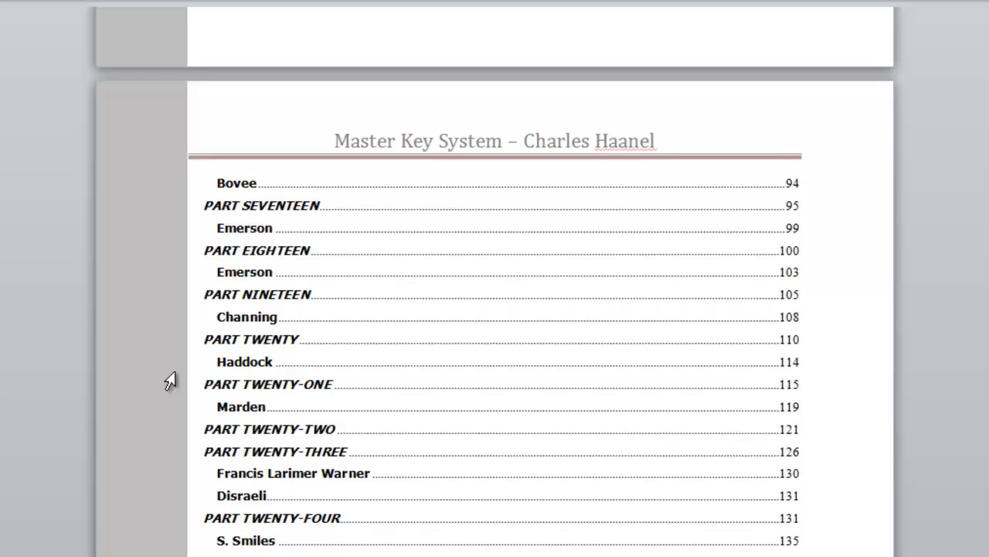
scroll(169, 381, "down", 15)
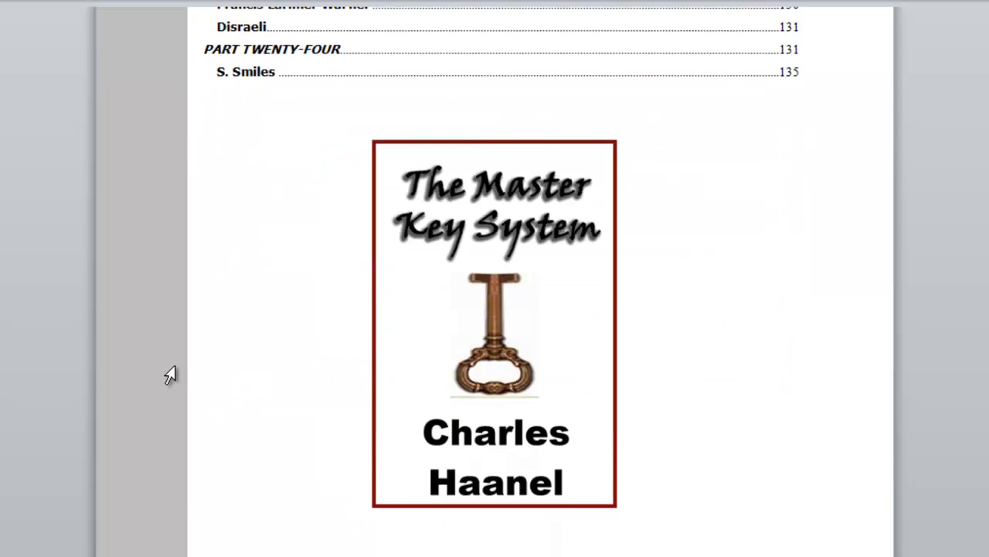
double_click(422, 362)
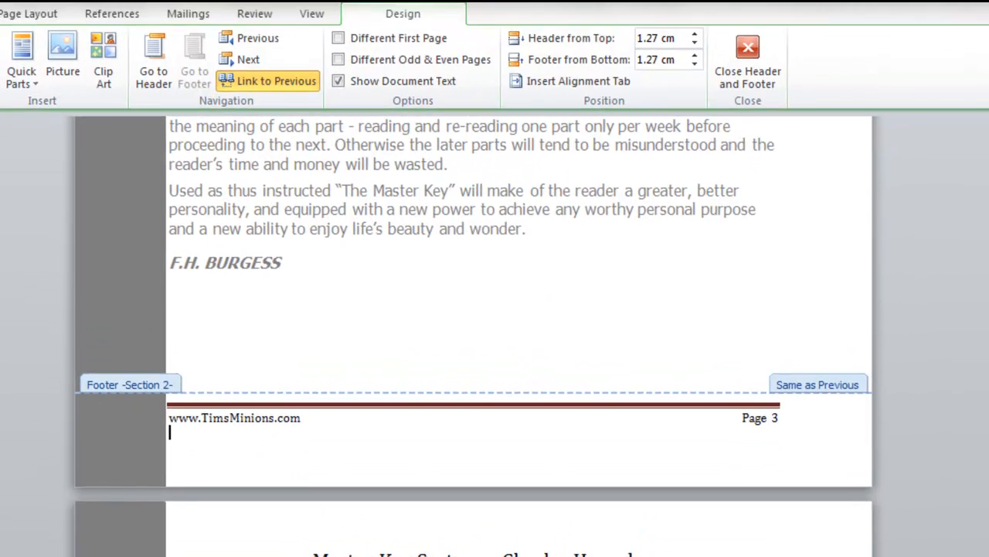
left_click(1, 14)
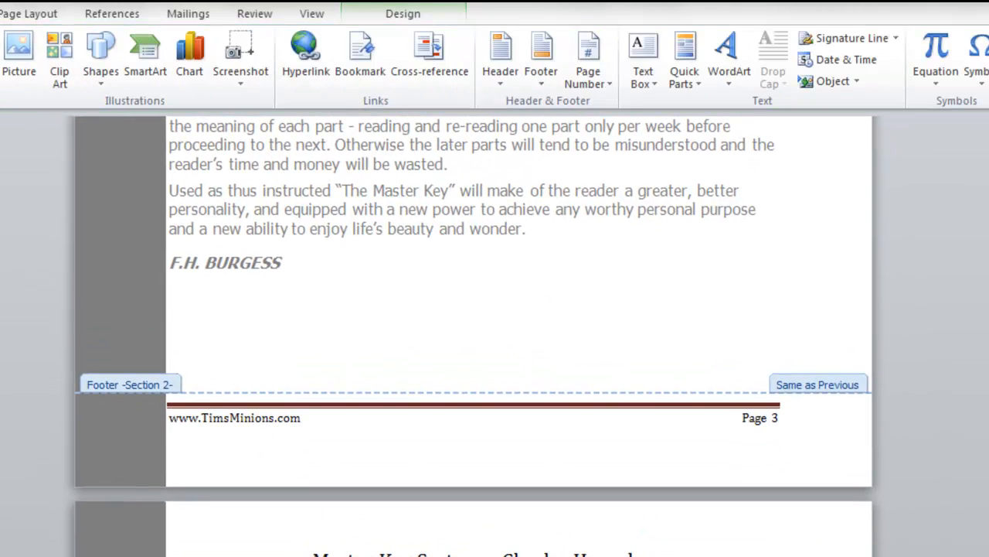
left_click(729, 58)
left_click(602, 240)
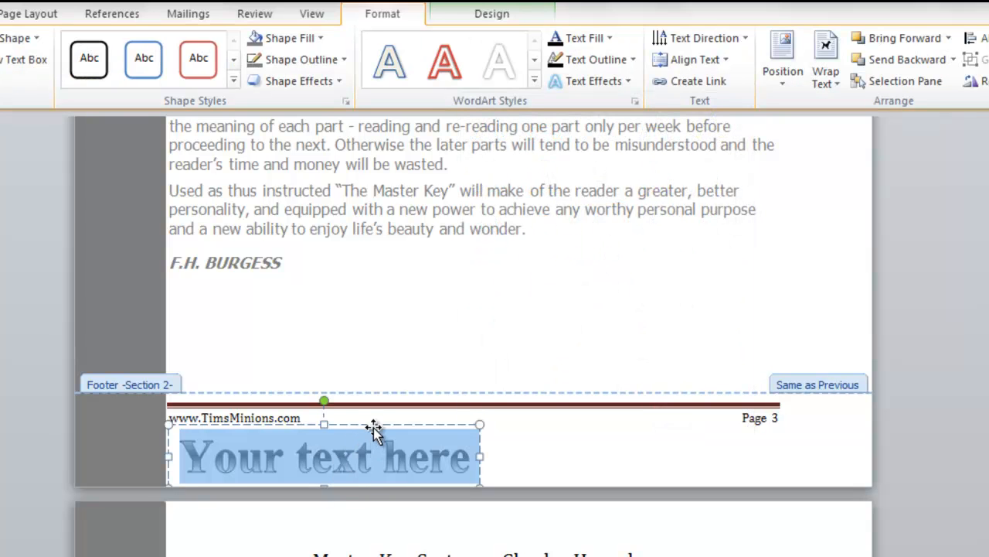
left_click_drag(376, 427, 396, 292)
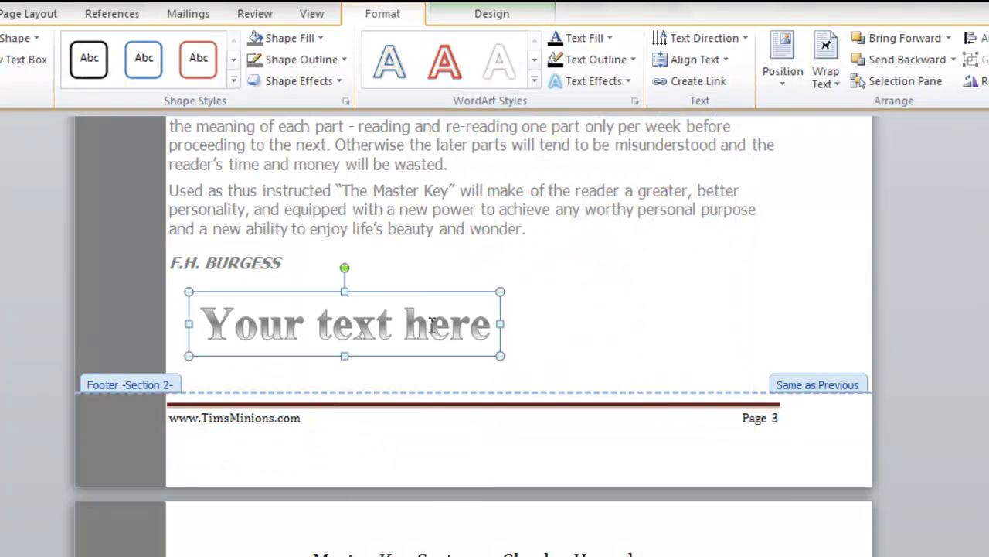
- Replace the WordArt's placeholder text with "The Master Key System"
left_click_drag(487, 328, 252, 313)
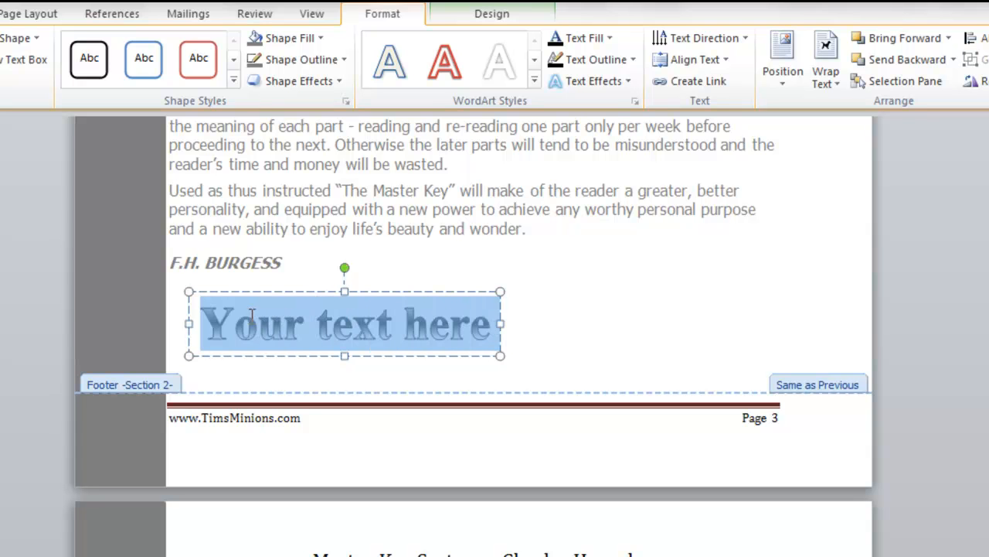
type("T")
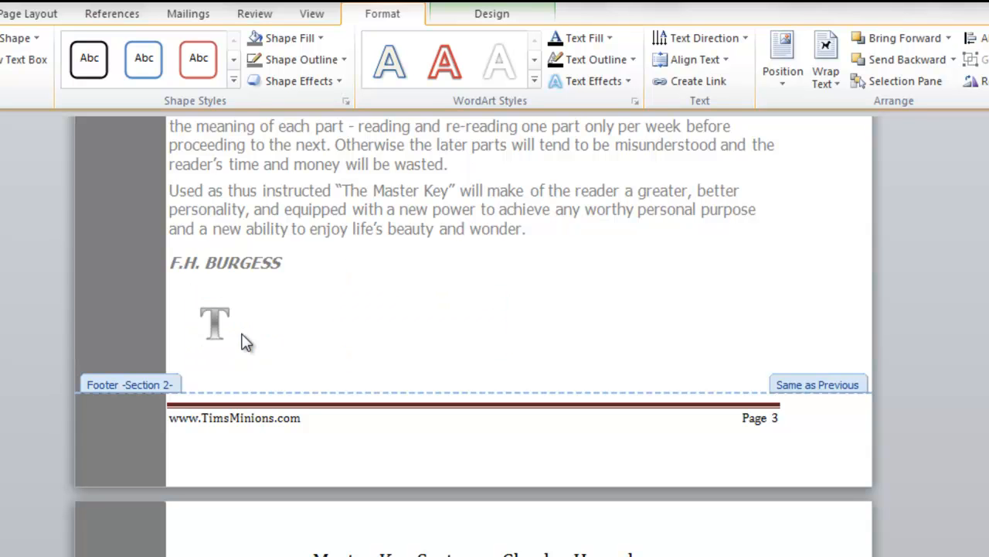
type("he Mas")
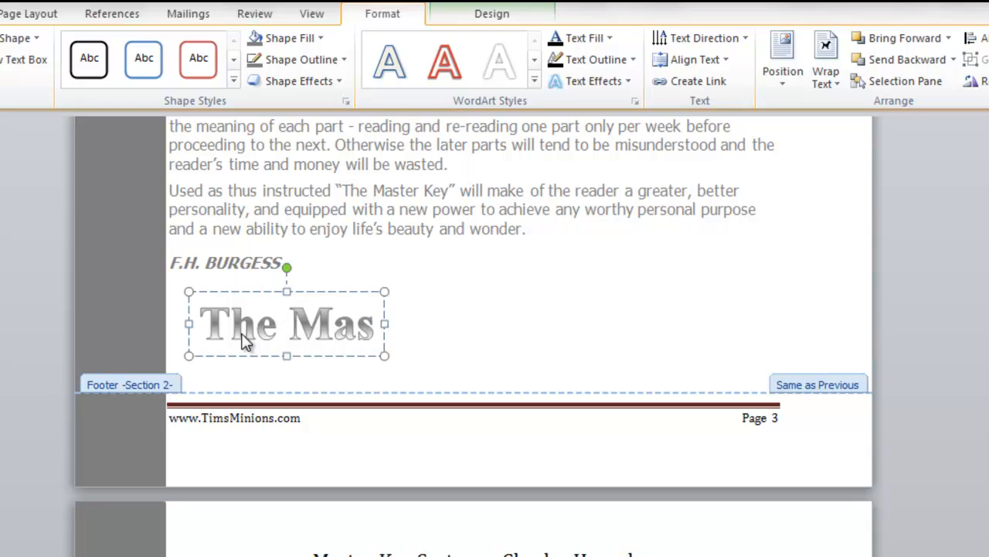
type("ter K")
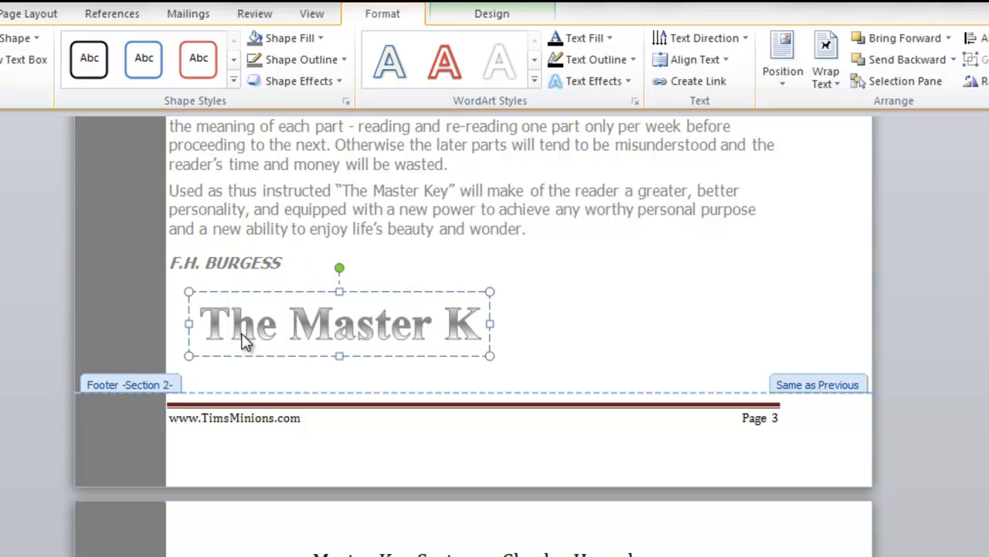
type("ey System")
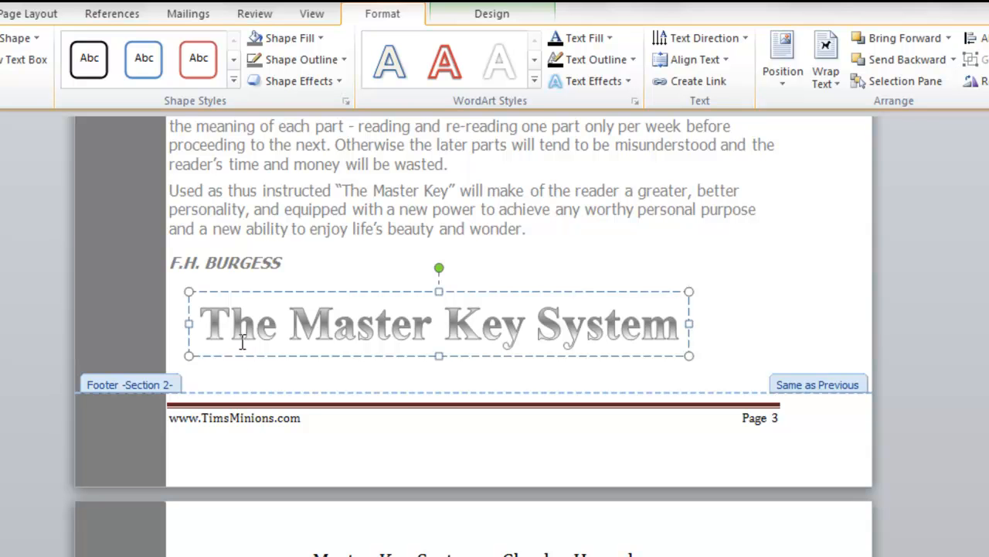
- Set the font of the WordArt text to Viner Hand ITC
left_click_drag(682, 328, 227, 312)
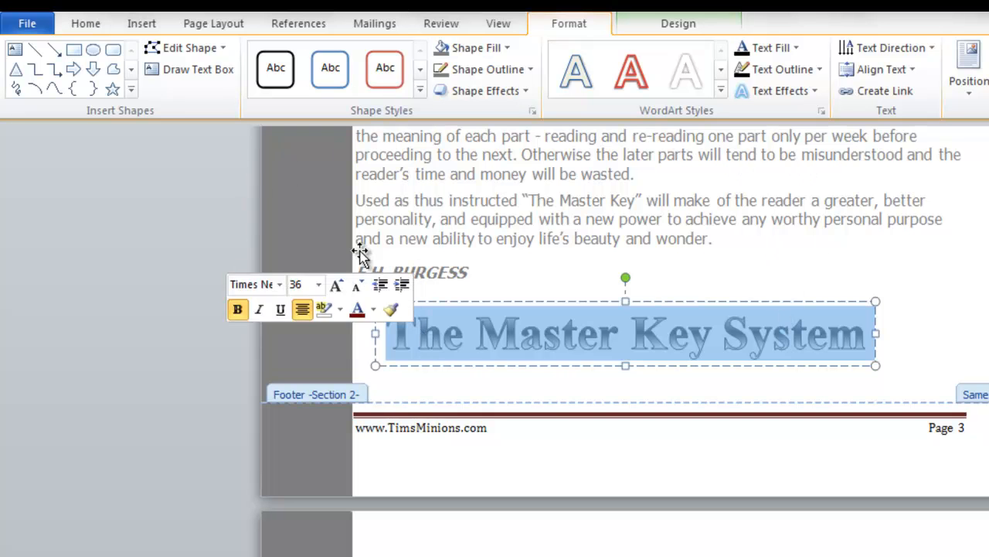
left_click(83, 23)
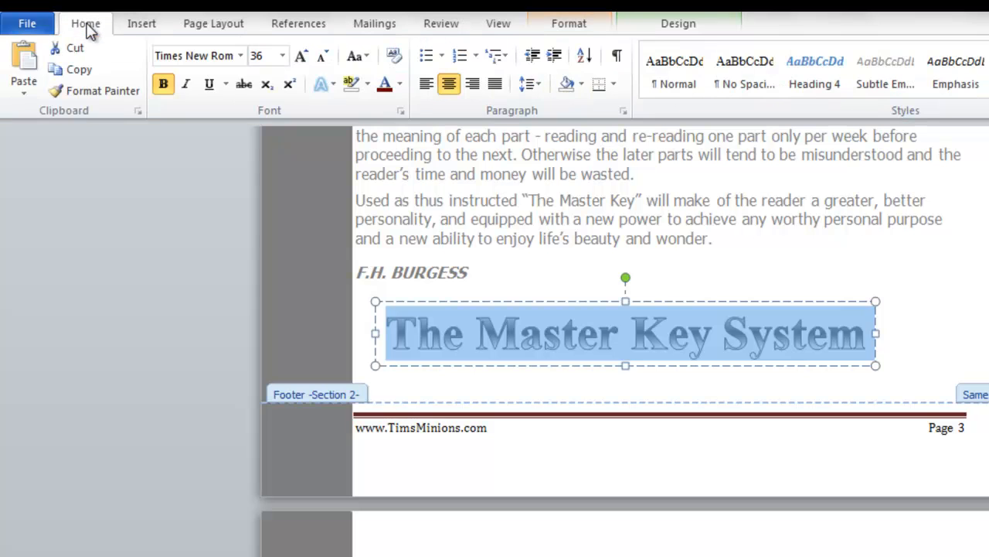
left_click(241, 55)
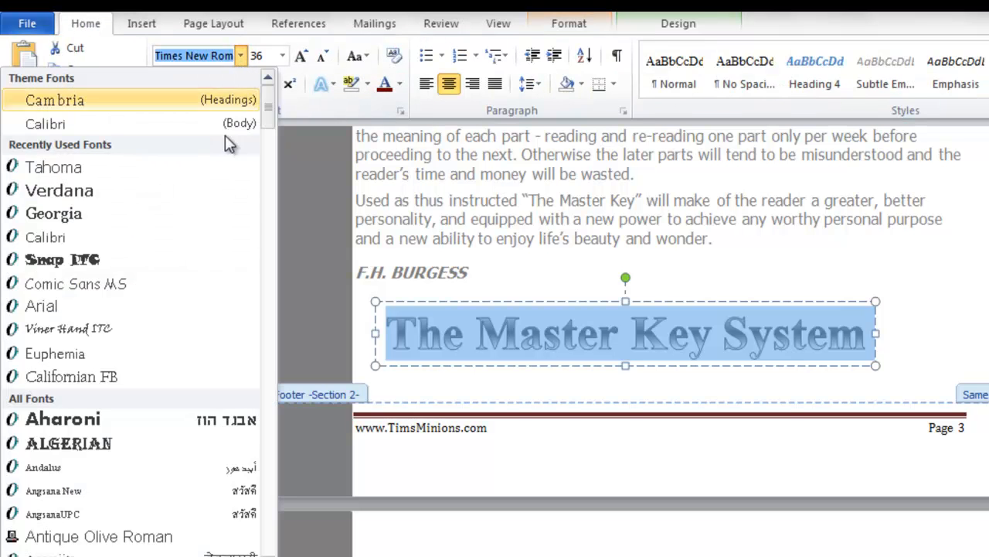
left_click(74, 328)
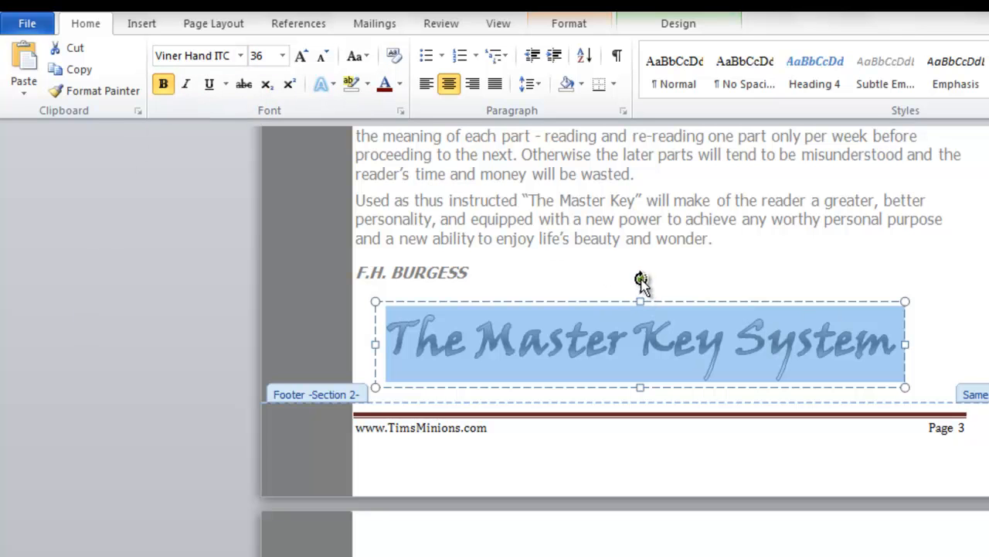
- Rotate the WordArt a quarter turn so it reads upward and move it into the grey margin strip on page 3
left_click_drag(641, 280, 553, 342)
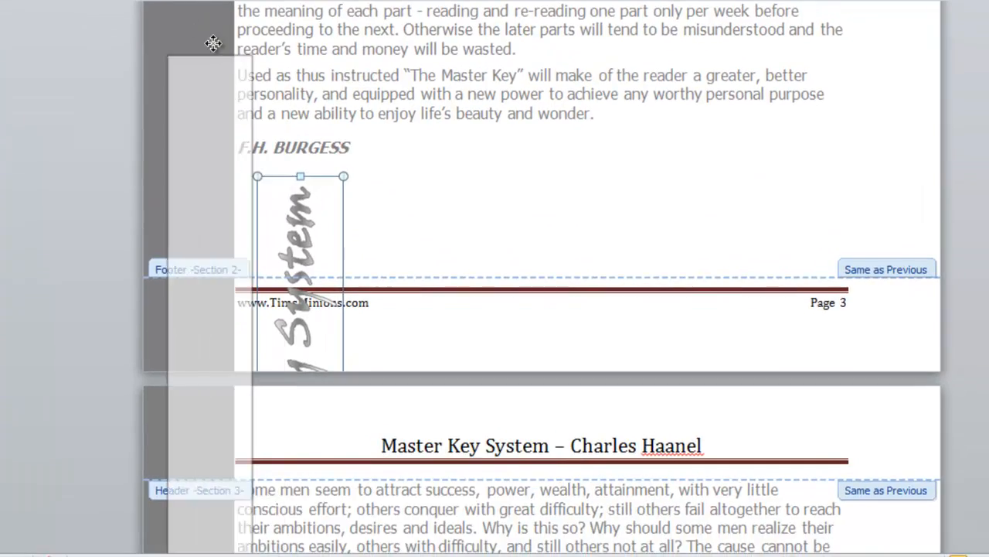
left_click_drag(213, 45, 199, 1)
scroll(340, 245, "up", 2)
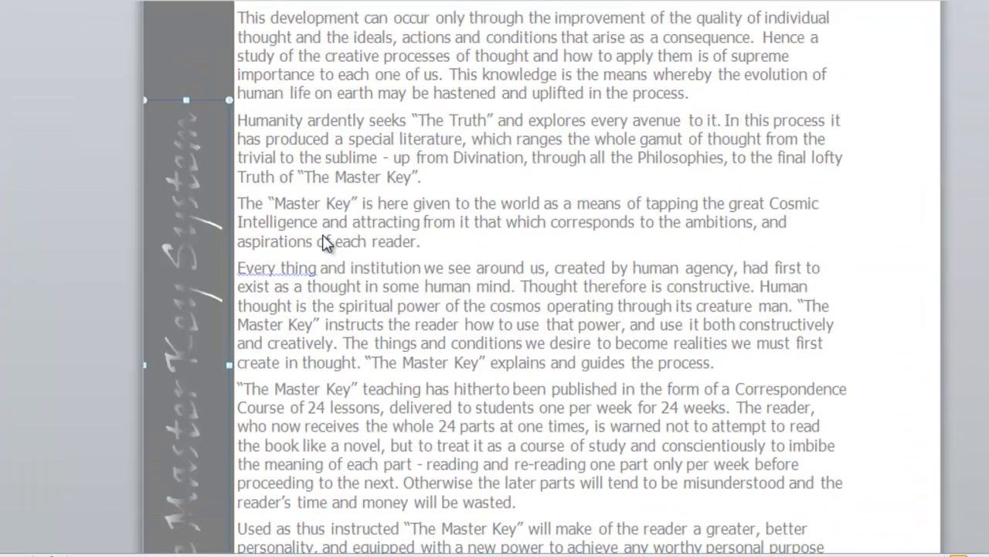
scroll(272, 287, "down", 4)
scroll(283, 309, "up", 8)
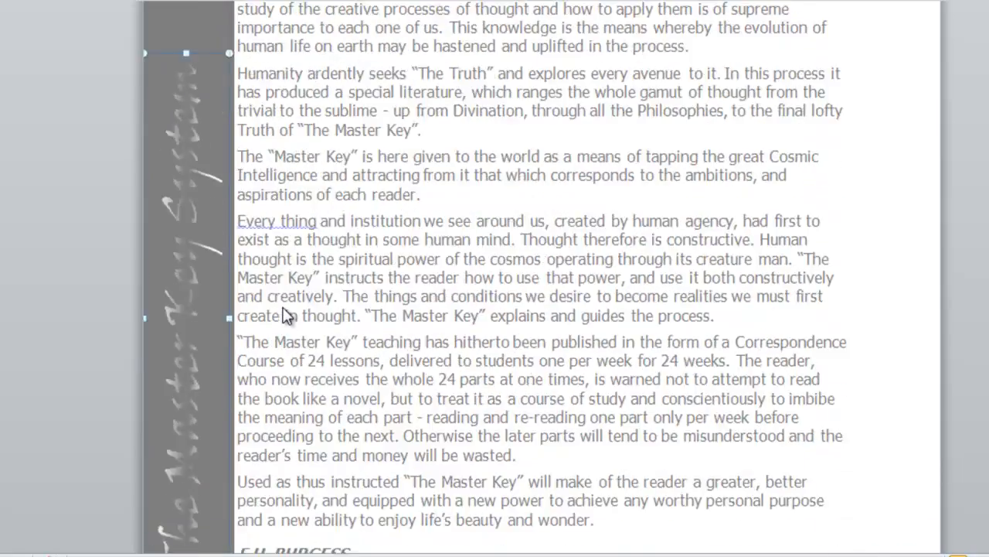
scroll(296, 317, "up", 1)
scroll(232, 309, "down", 3)
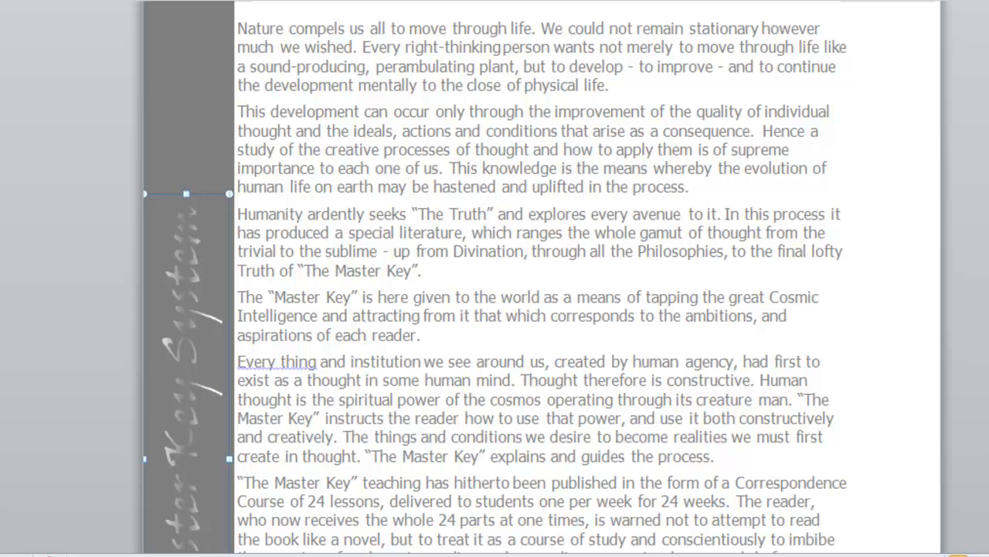
- Fine-tune the vertical WordArt's position so it sits centred across the margin strip and about halfway along the page height
left_click_drag(203, 197, 201, 117)
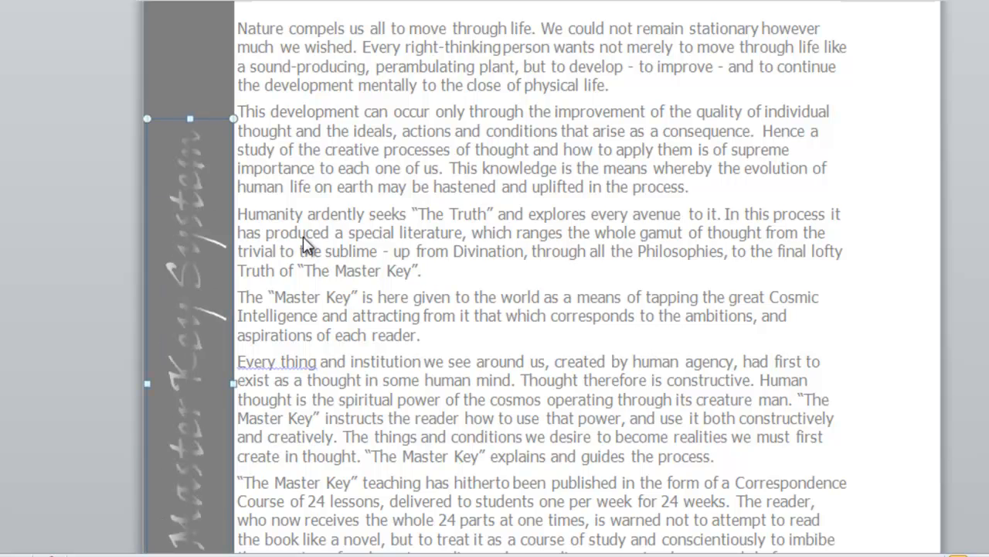
scroll(303, 240, "down", 3)
scroll(272, 326, "up", 5)
scroll(294, 329, "down", 7)
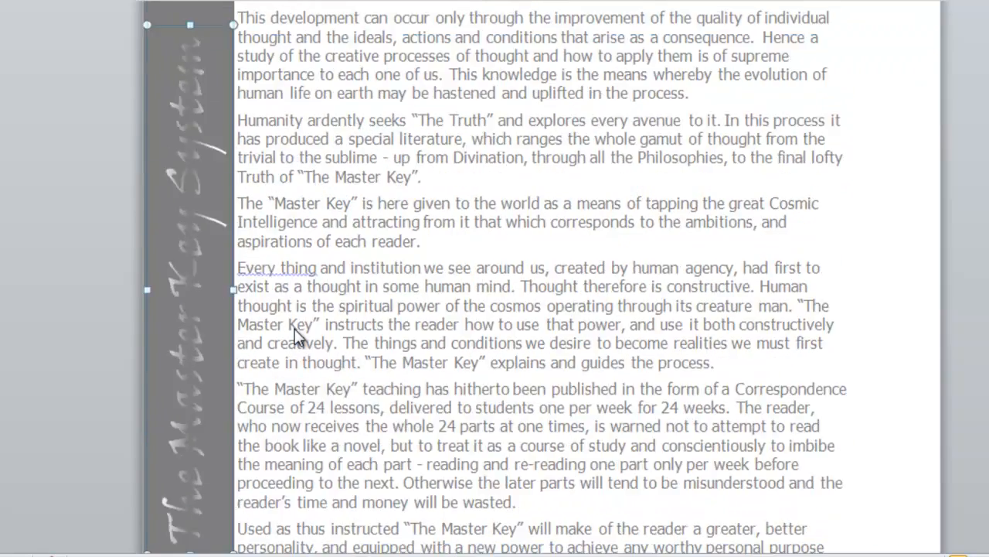
left_click_drag(192, 366, 177, 421)
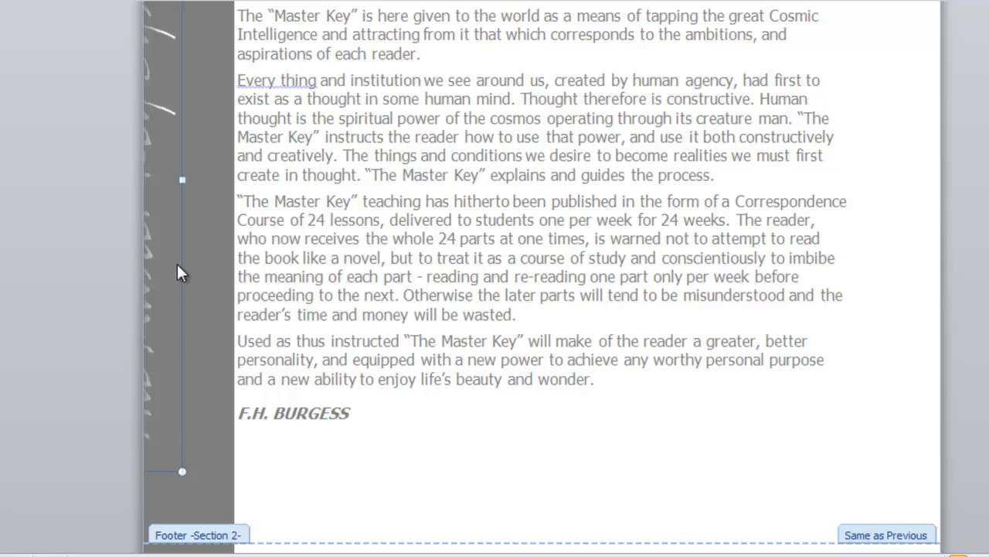
left_click_drag(186, 324, 228, 323)
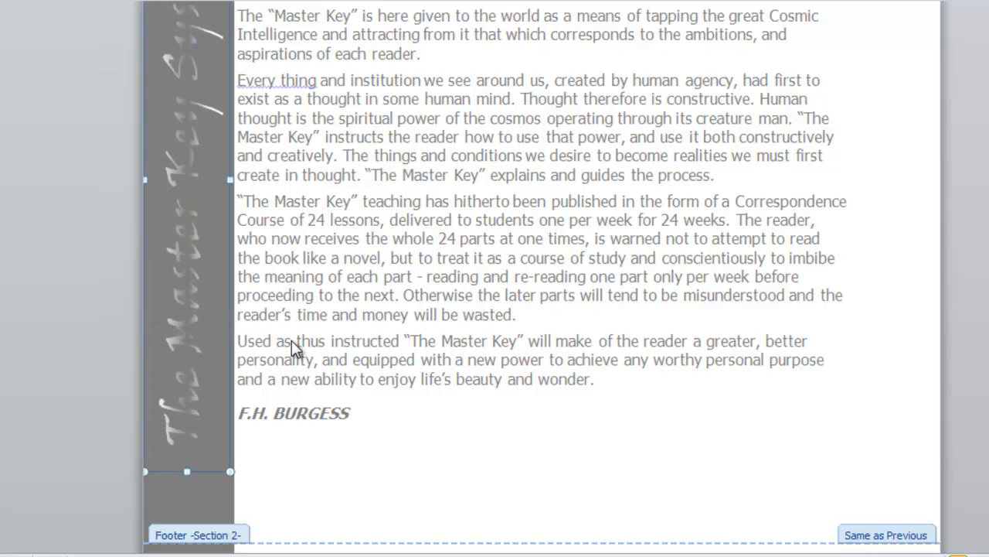
scroll(328, 351, "up", 4)
scroll(328, 351, "up", 4)
scroll(270, 309, "down", 10)
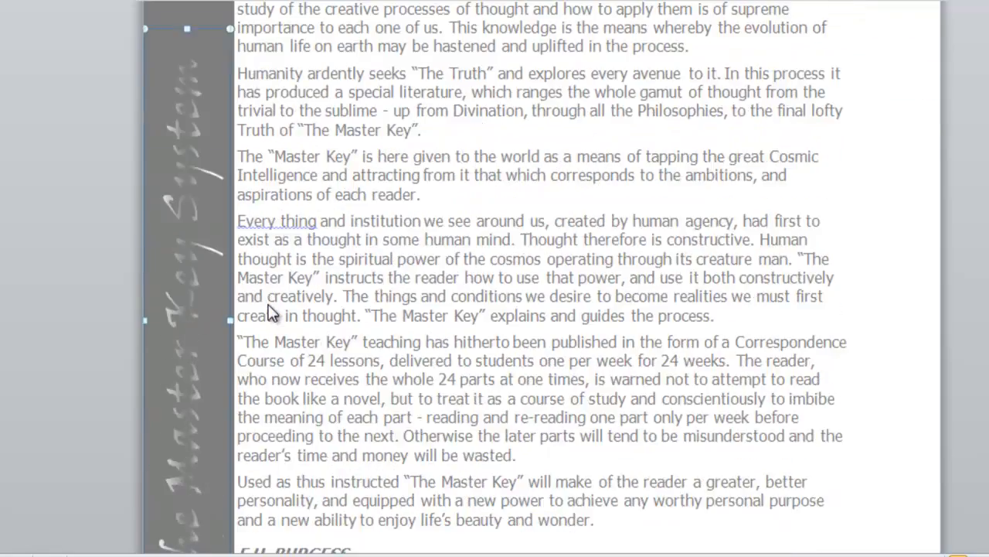
scroll(278, 248, "up", 8)
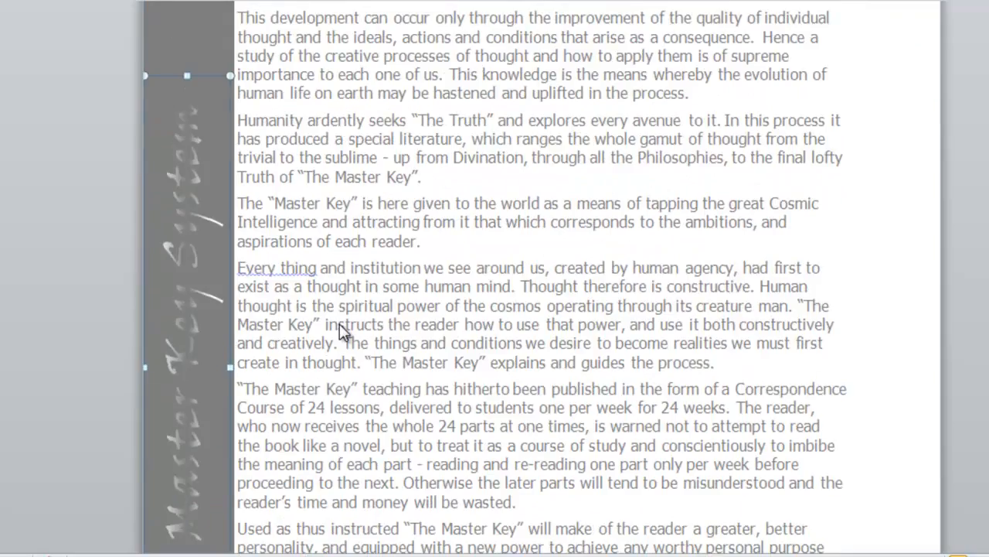
left_click_drag(210, 266, 214, 246)
scroll(215, 246, "down", 2)
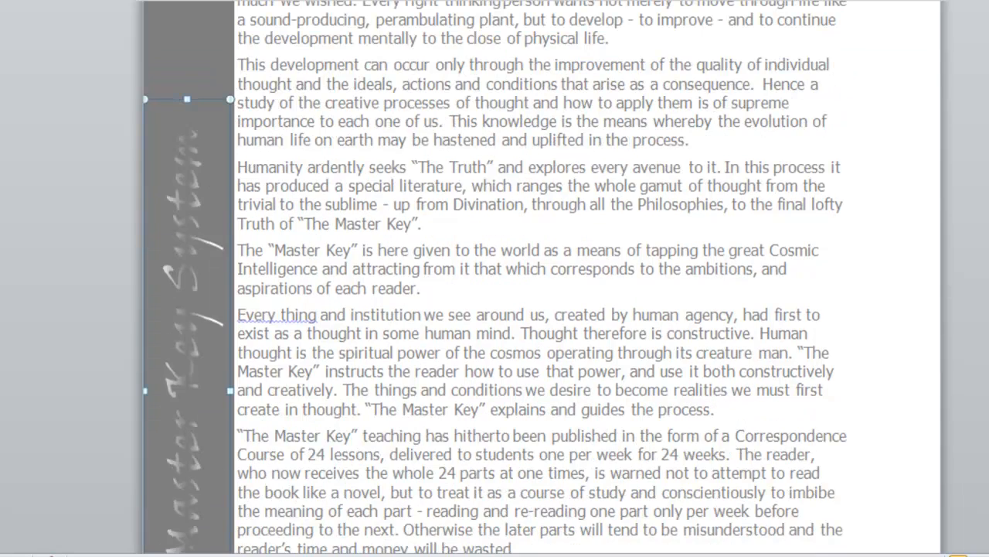
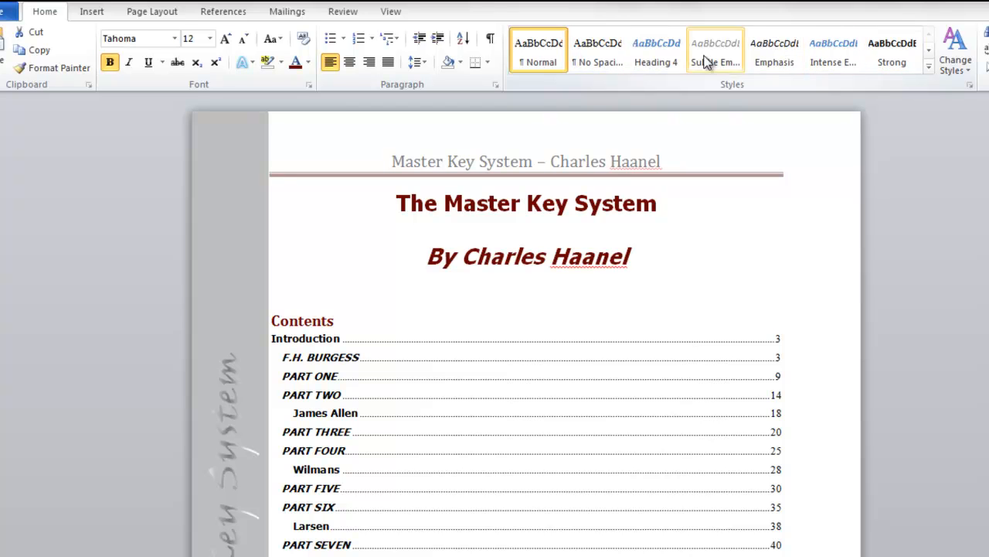
- Try the Subtle Emphasis style on the Introduction title on page 3, and replace it with the Heading 1 style
left_click(930, 67)
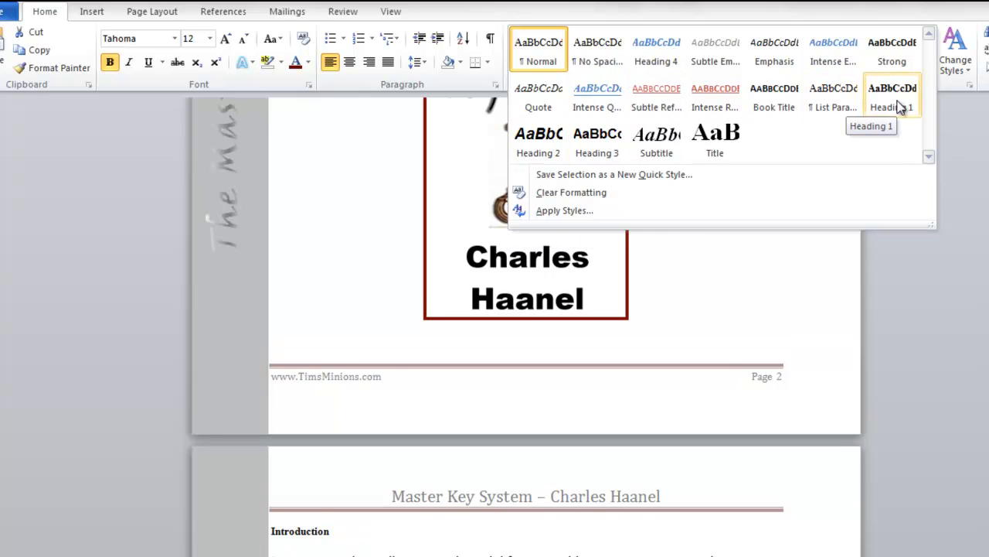
left_click(968, 119)
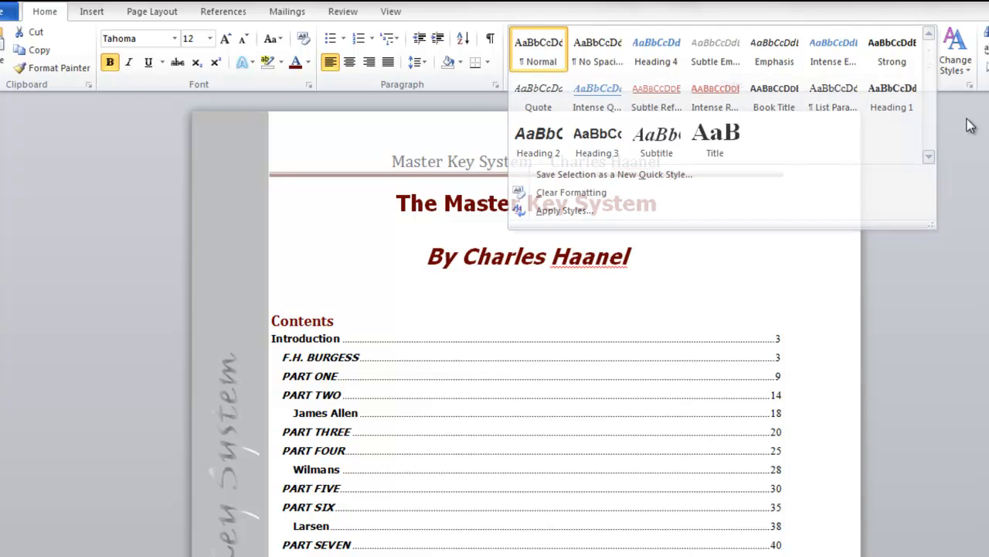
left_click(719, 66)
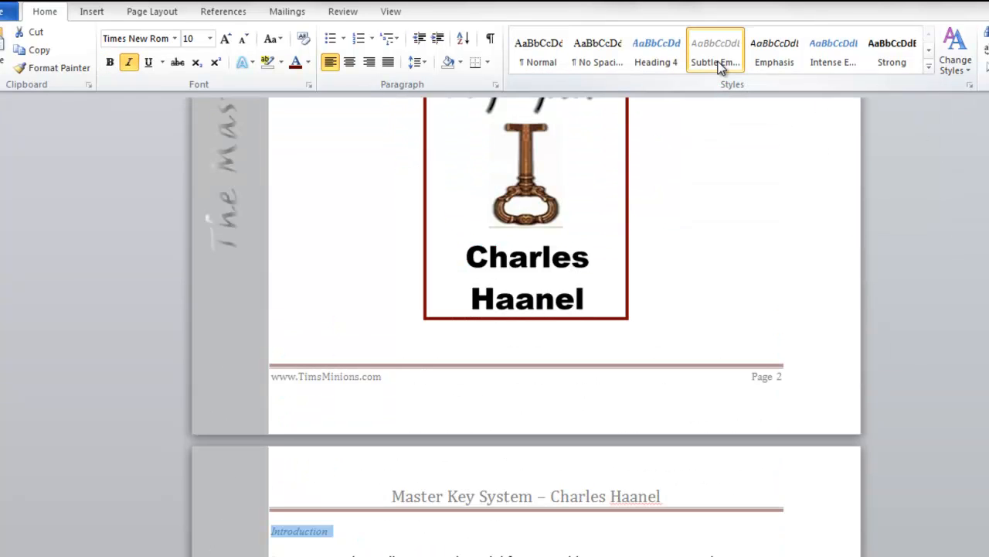
left_click(929, 68)
left_click(890, 102)
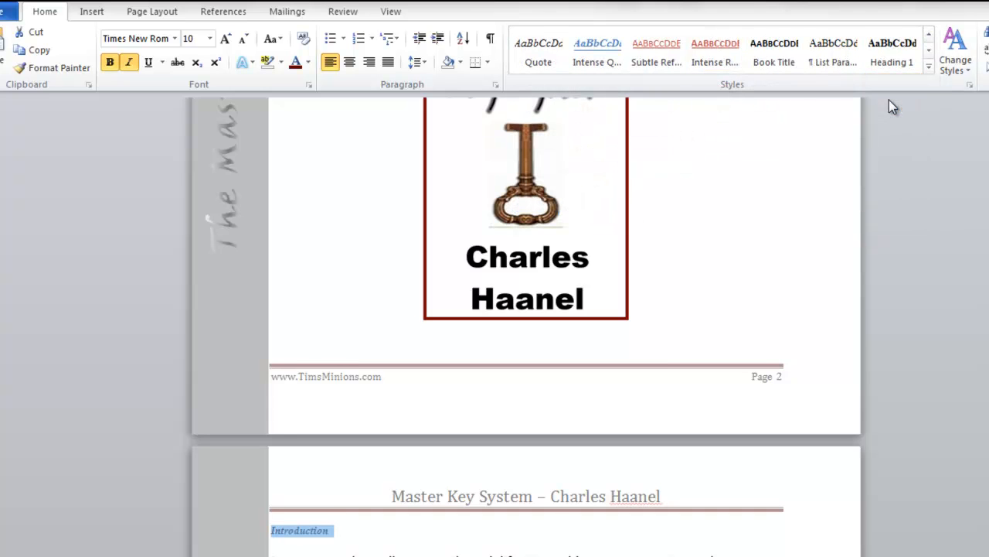
left_click(881, 62)
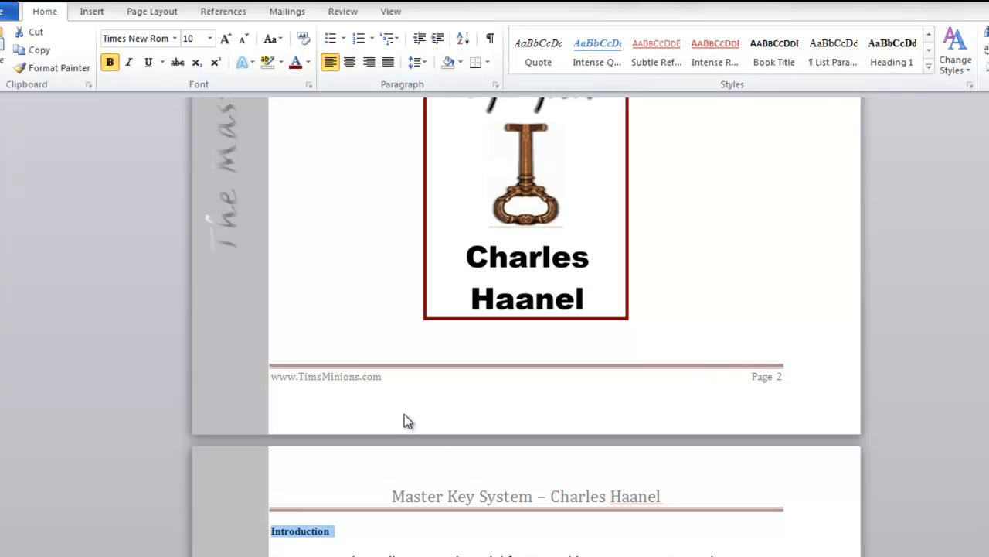
- Modify the Heading 1 style to Verdana, 14 pt, bold, in the recently used dark red colour
right_click(895, 54)
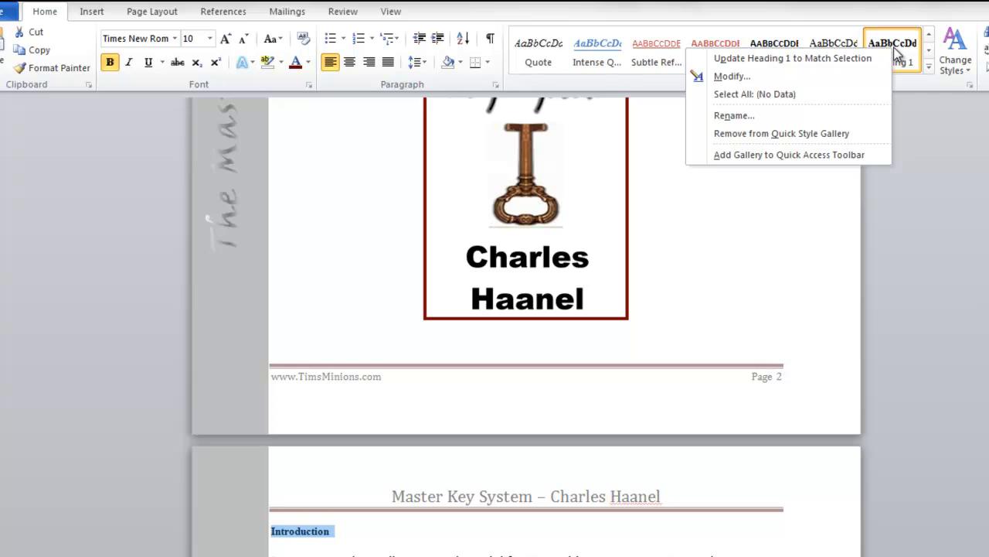
left_click(732, 76)
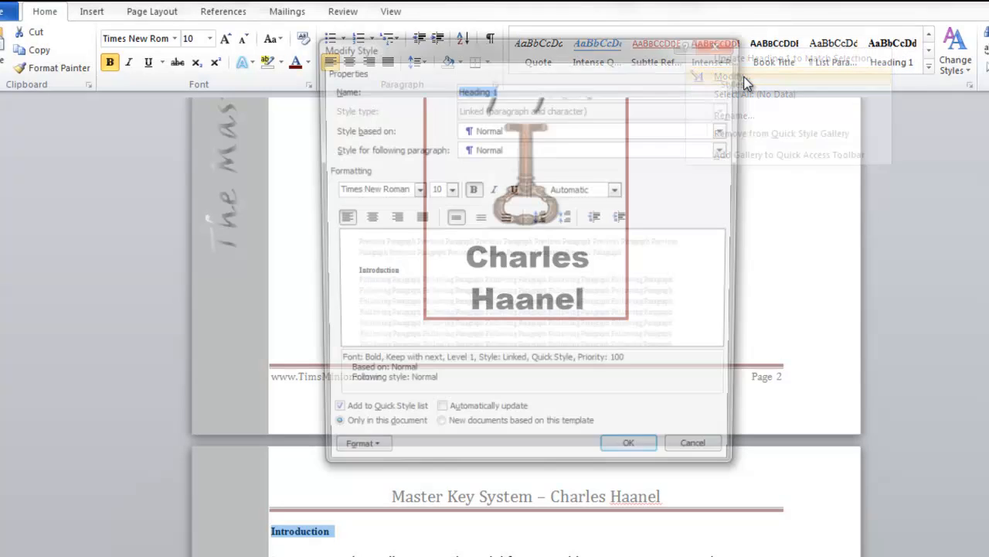
left_click(415, 189)
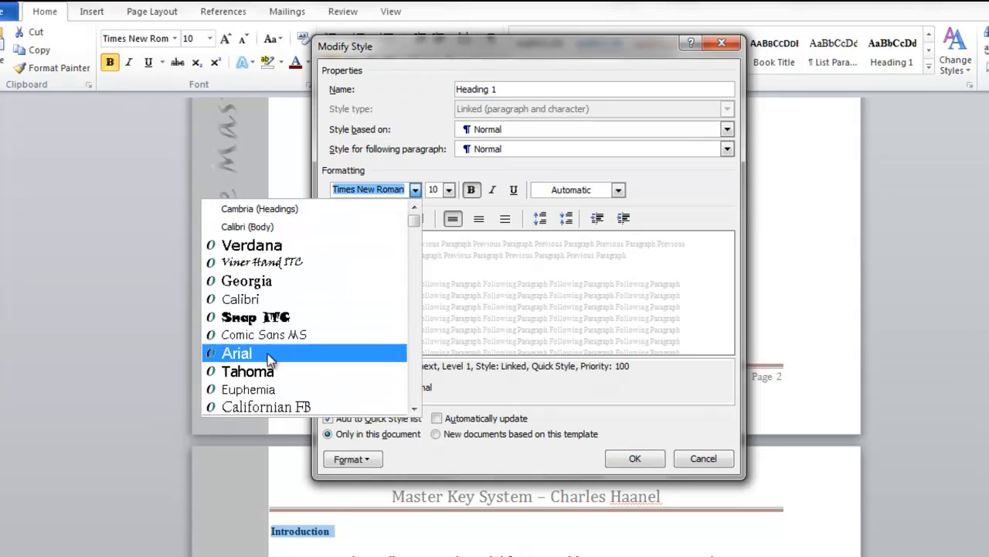
left_click(269, 246)
left_click(448, 190)
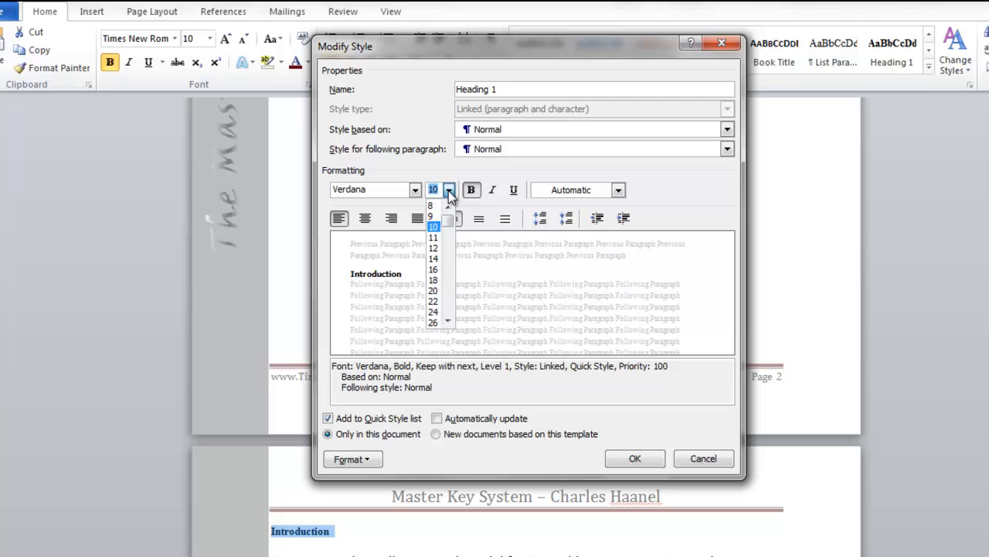
left_click(437, 261)
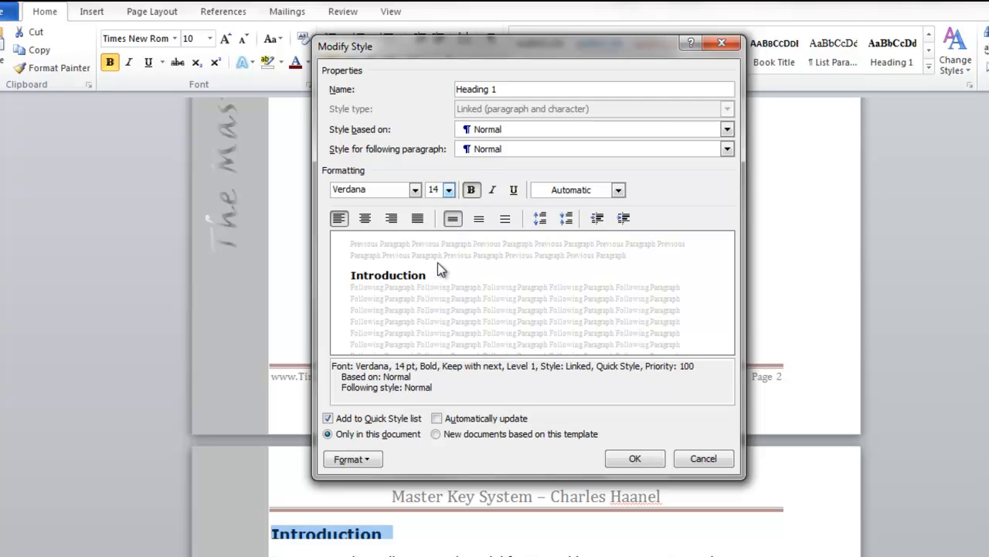
left_click(472, 190)
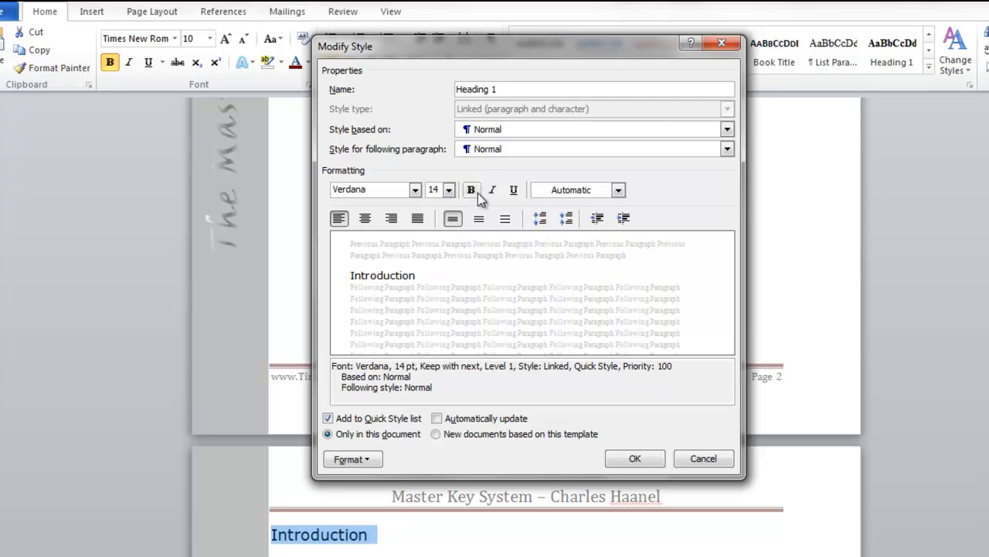
left_click(471, 190)
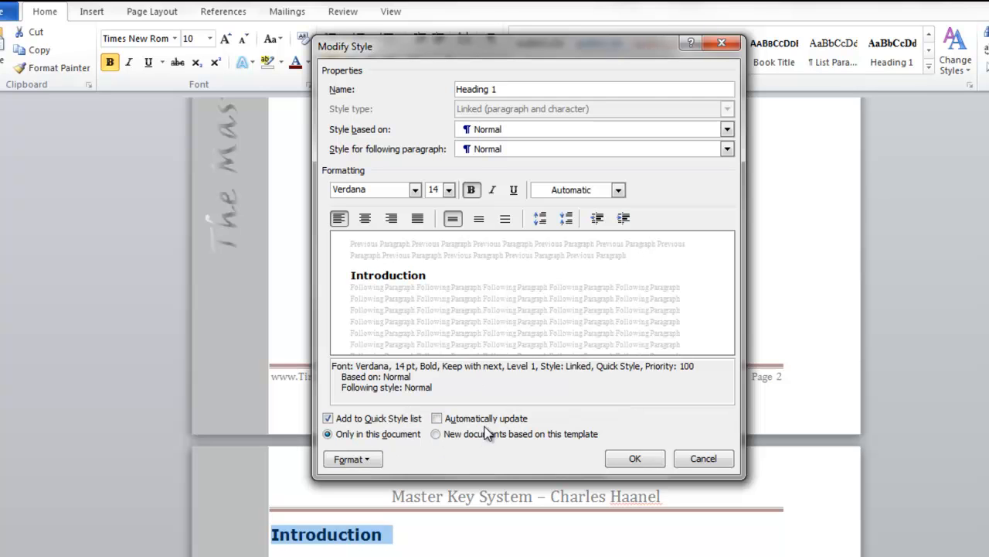
left_click(618, 190)
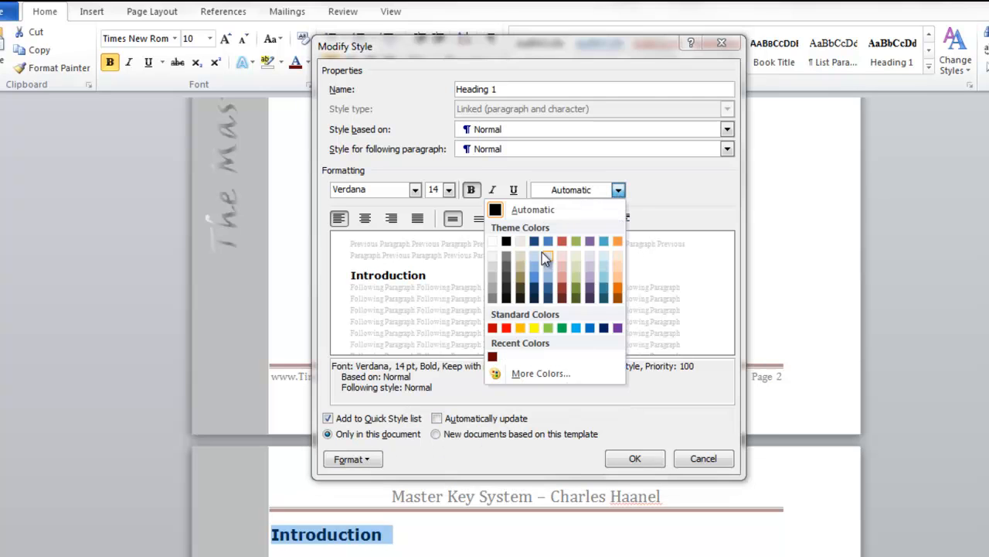
left_click(494, 358)
left_click(636, 458)
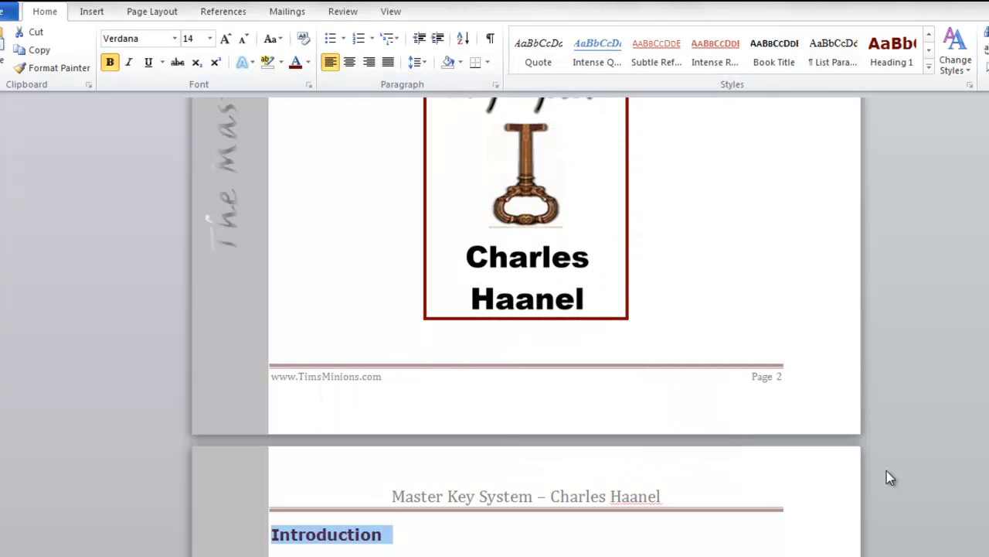
- Examine the Introduction heading on page 3 with its modified Heading 1 formatting
left_click(463, 533)
scroll(194, 397, "down", 8)
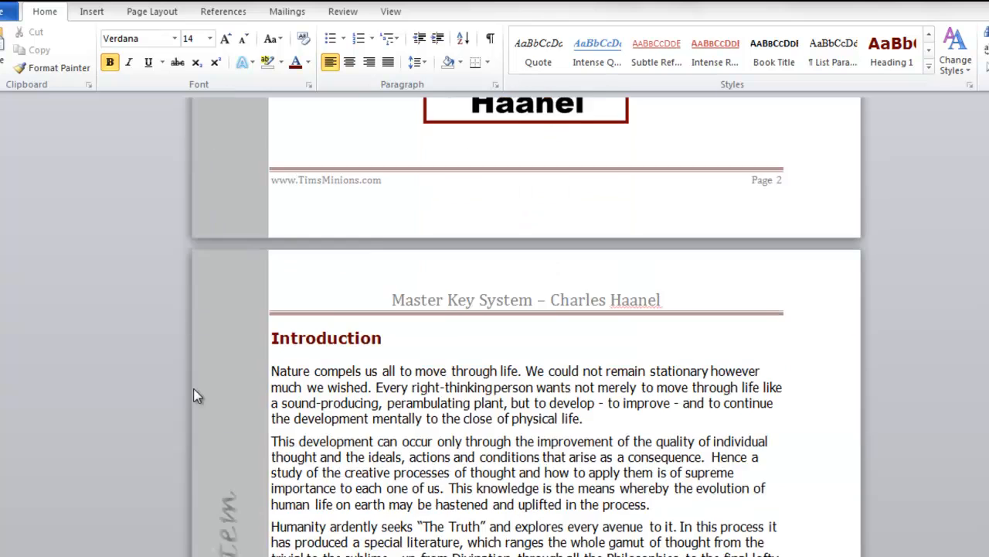
scroll(194, 345, "up", 4)
scroll(796, 225, "down", 3)
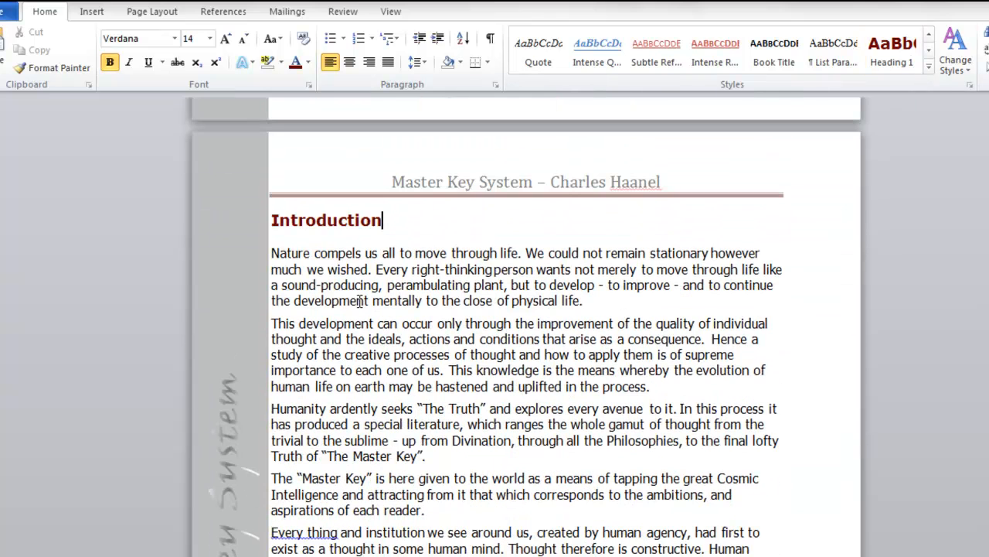
left_click_drag(383, 221, 272, 223)
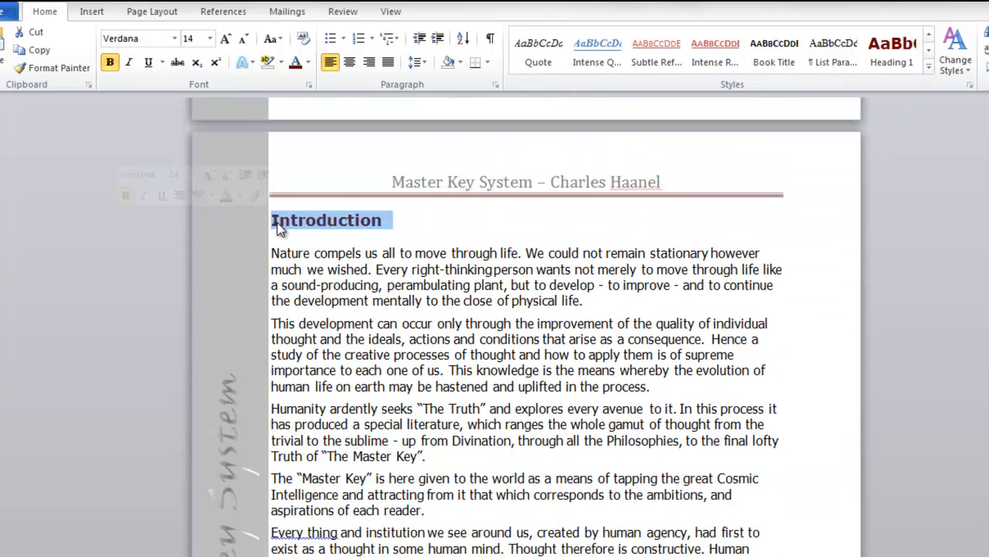
- Update the entire table of contents on page 1
scroll(365, 377, "up", 4)
scroll(515, 397, "up", 19)
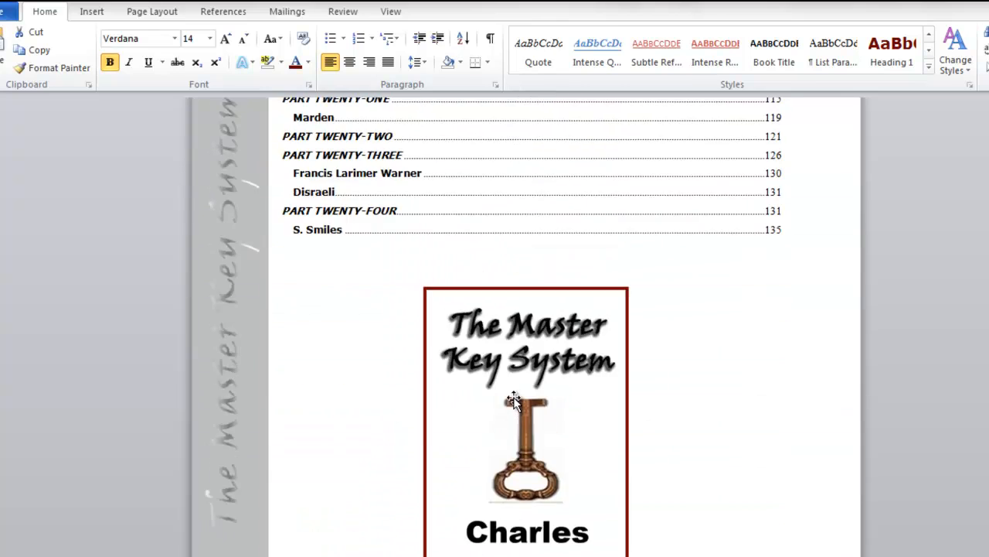
left_click(515, 399)
scroll(850, 324, "up", 15)
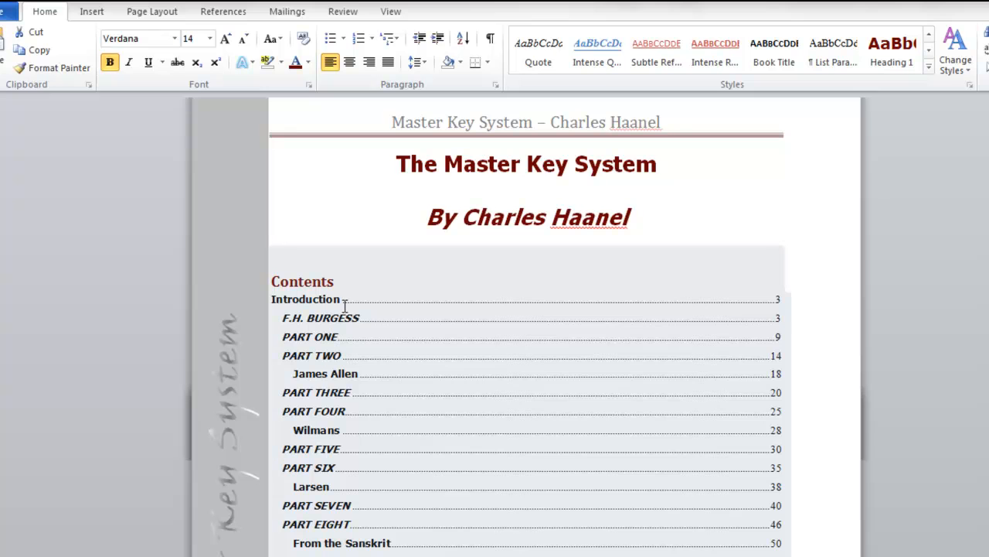
left_click(365, 314)
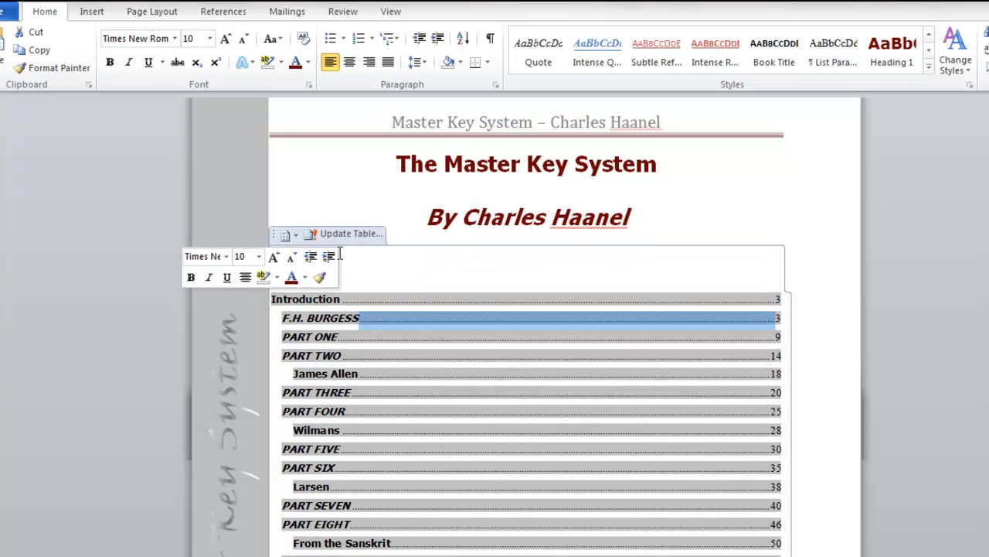
left_click(352, 233)
left_click(886, 285)
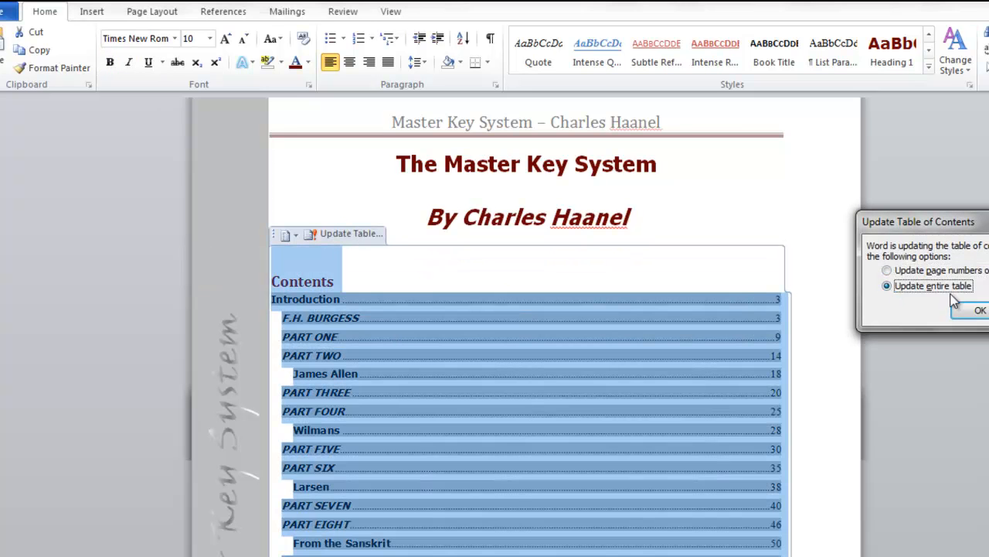
left_click(975, 310)
left_click(833, 375)
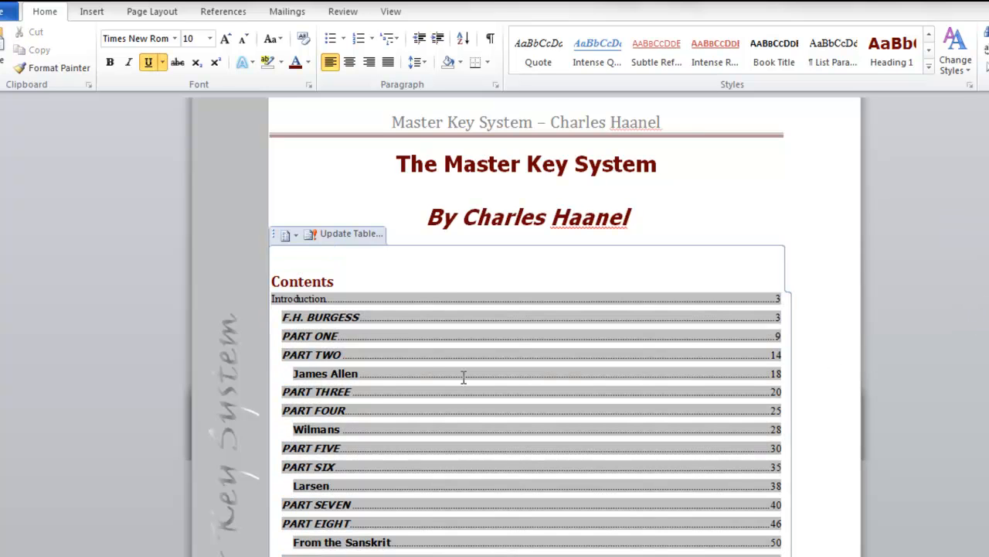
- Run the table of contents update a second time
scroll(410, 319, "down", 3)
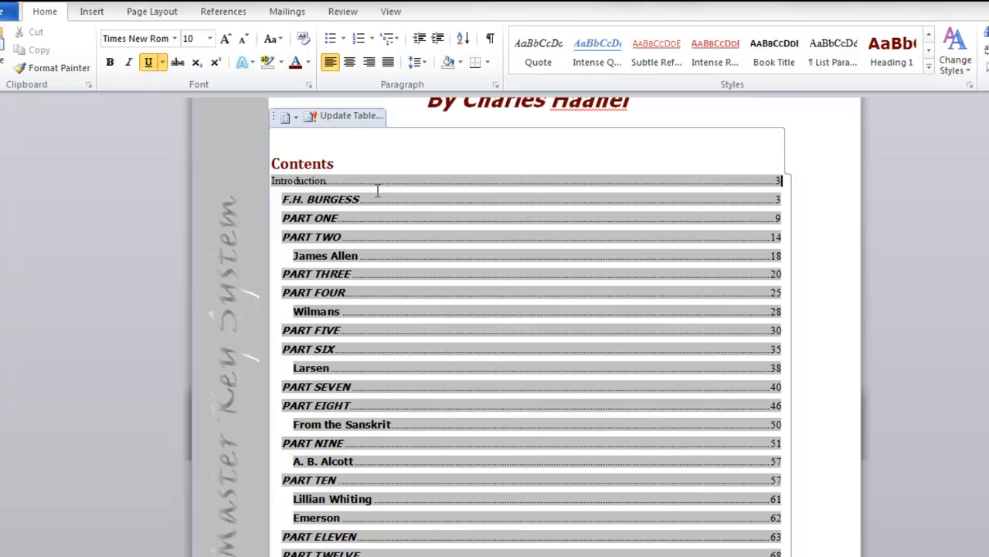
left_click(320, 201)
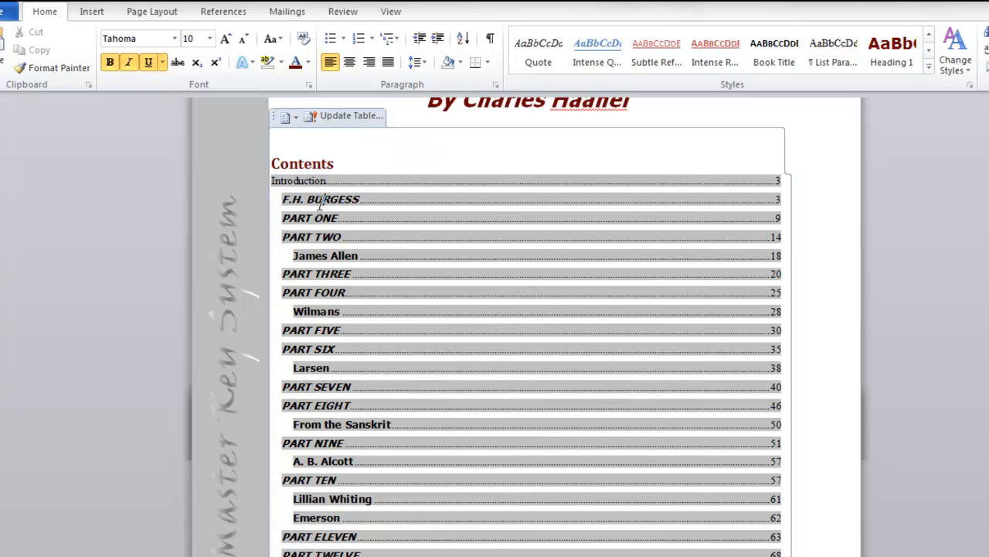
left_click(339, 115)
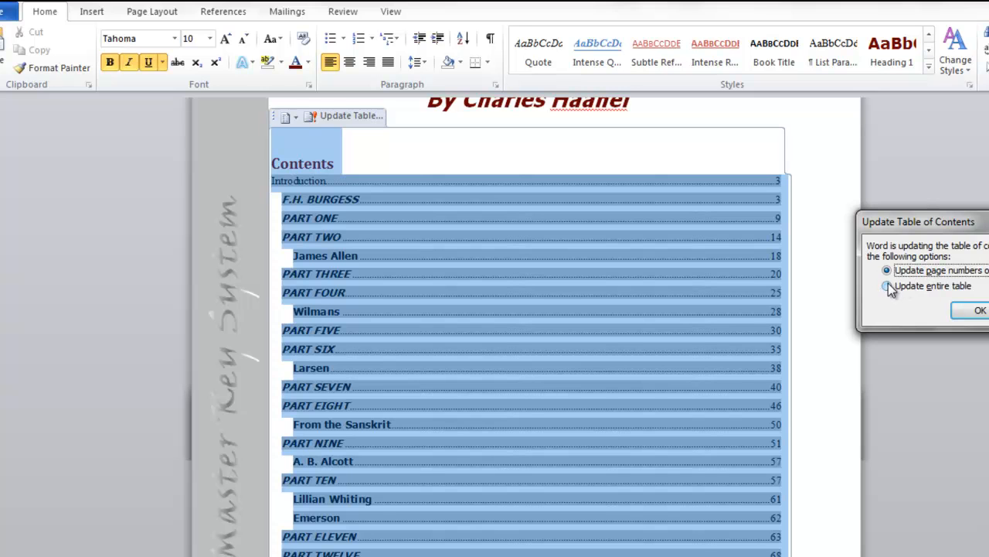
left_click(971, 310)
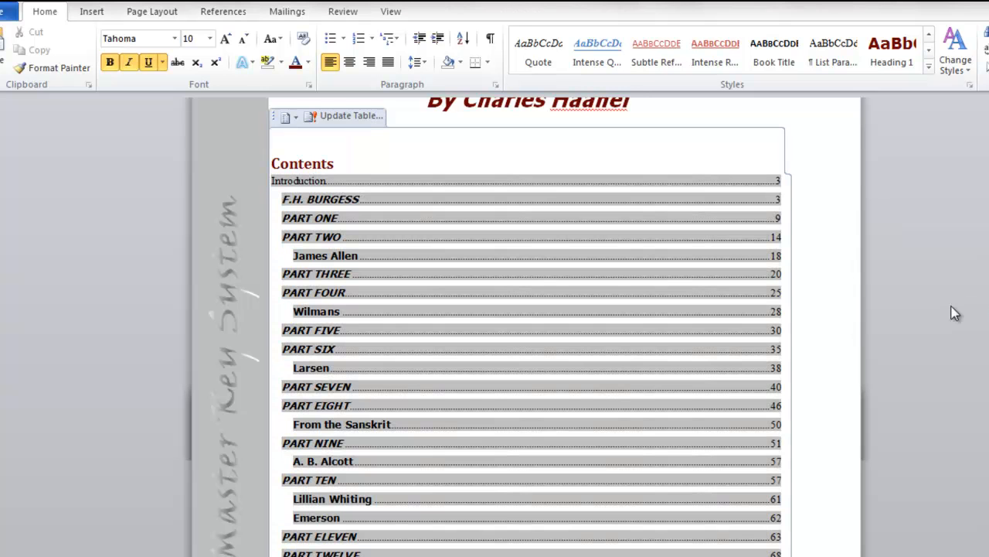
- Undo the table of contents updates to bring back the earlier formatting of the Introduction entry
scroll(831, 293, "down", 6)
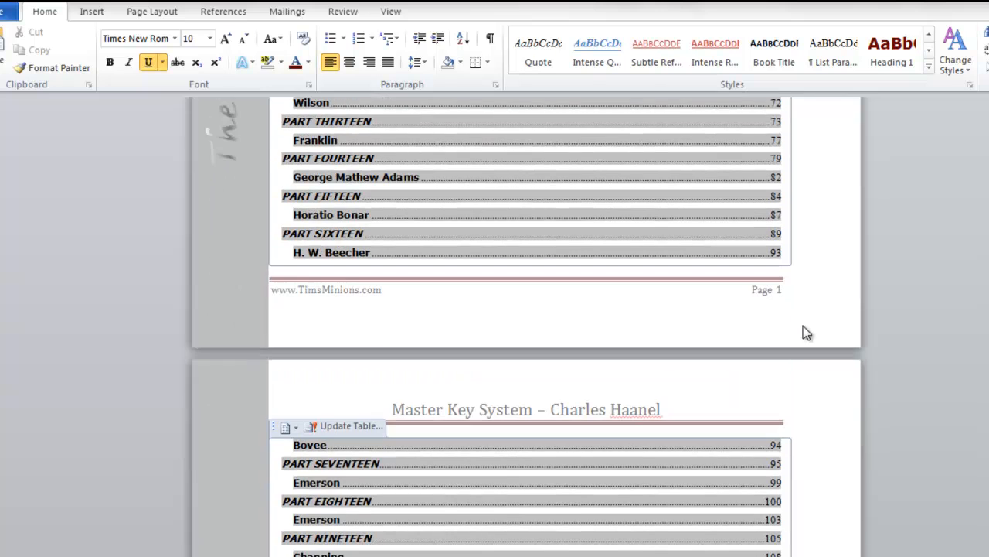
scroll(804, 332, "up", 8)
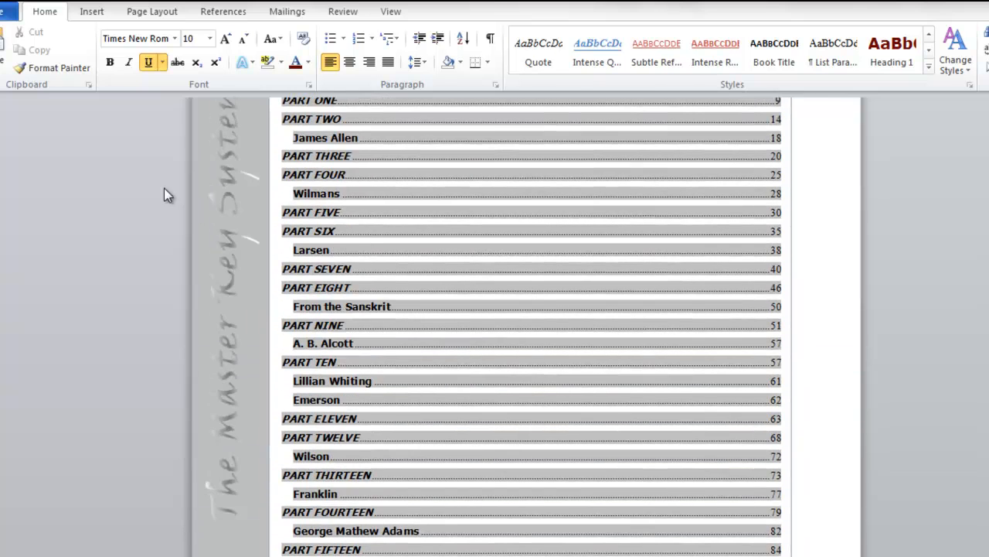
key("ctrl+a")
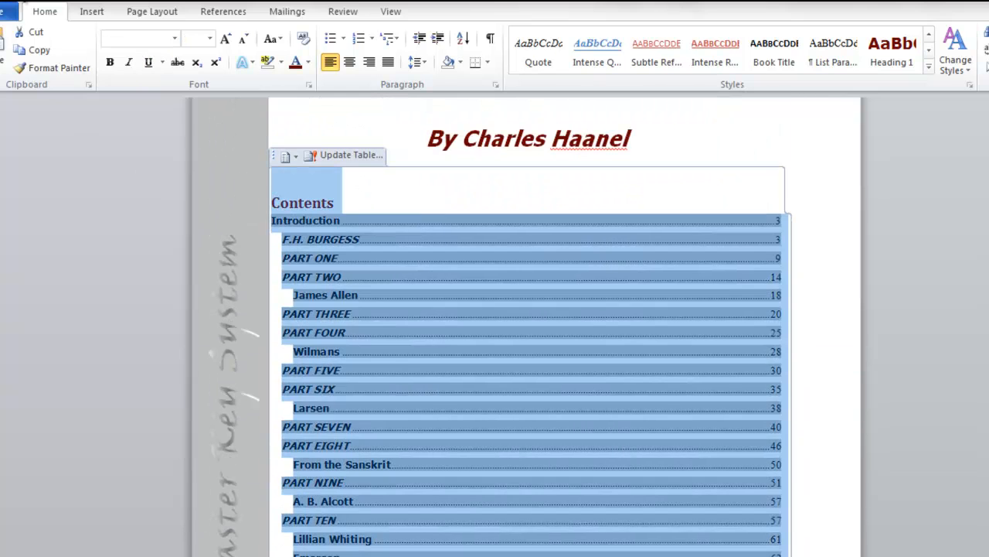
left_click(802, 292)
- Modify the Heading 1 style of the Introduction title on page 3 to add italic
scroll(802, 292, "down", 7)
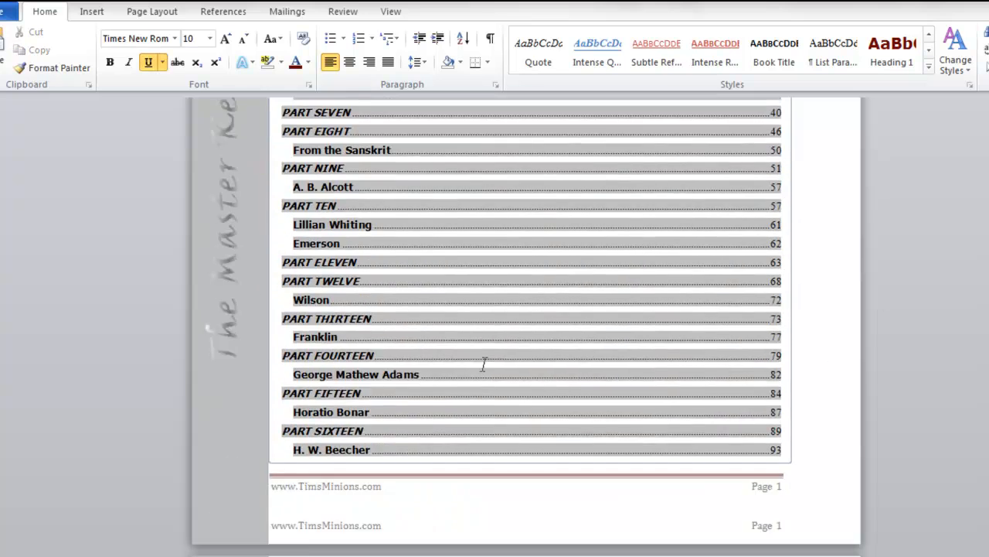
scroll(486, 334, "down", 10)
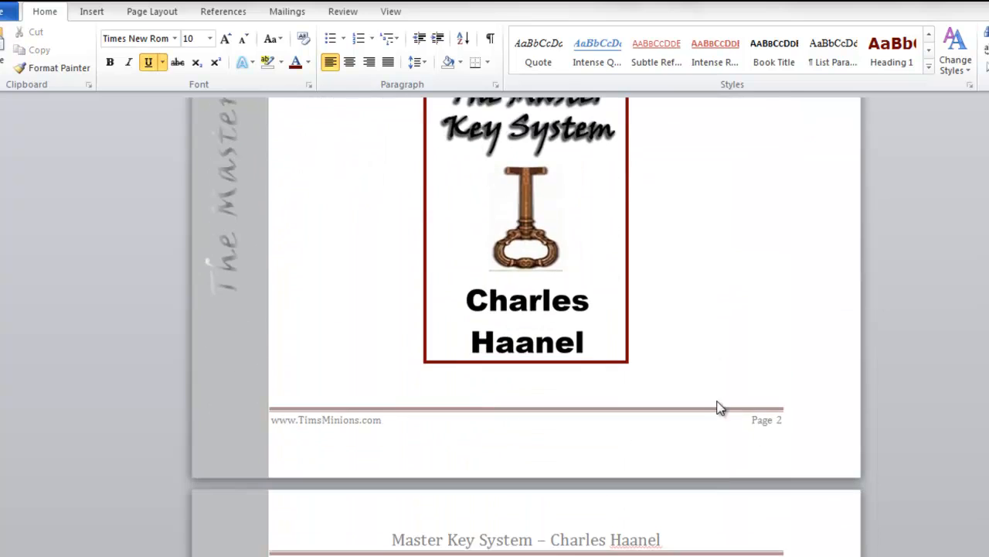
scroll(633, 317, "down", 10)
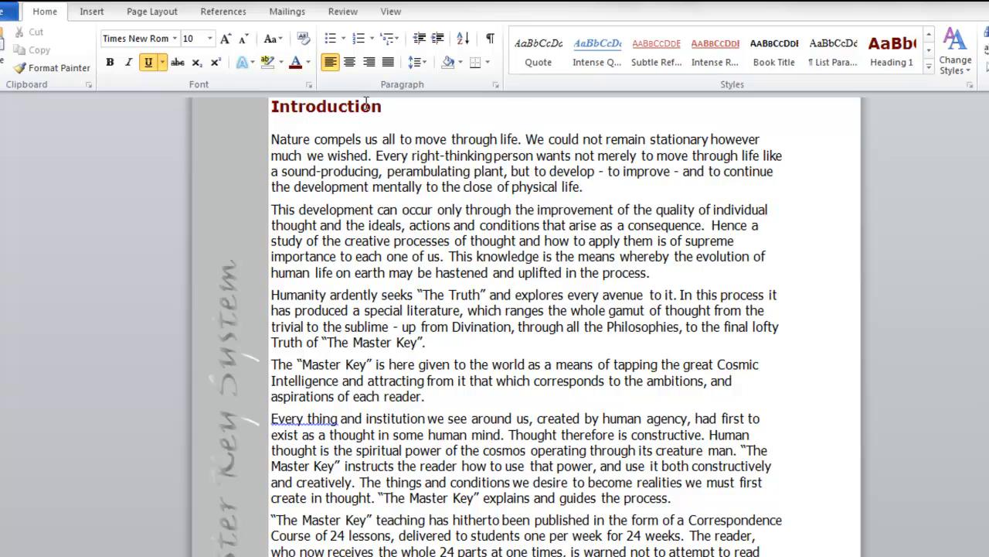
left_click(365, 106)
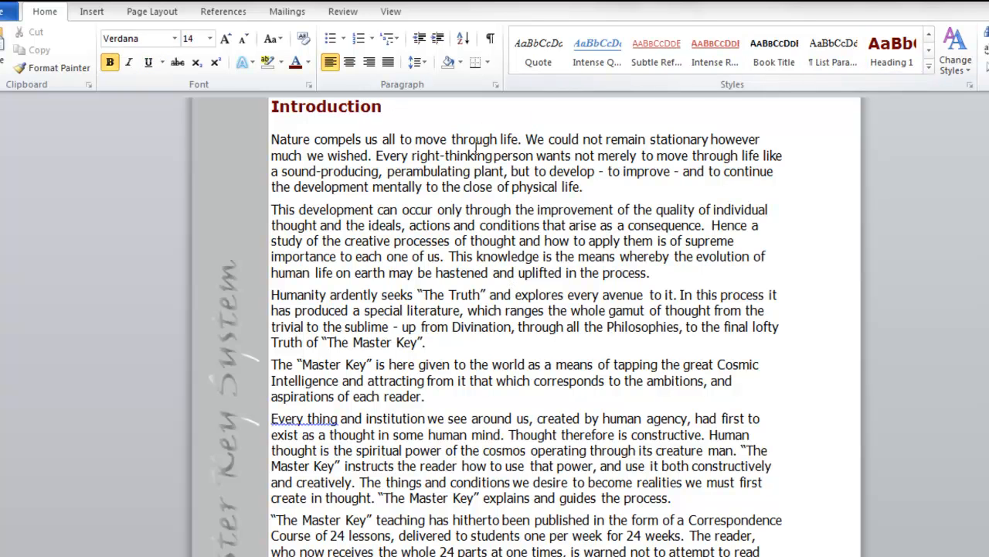
scroll(477, 157, "up", 4)
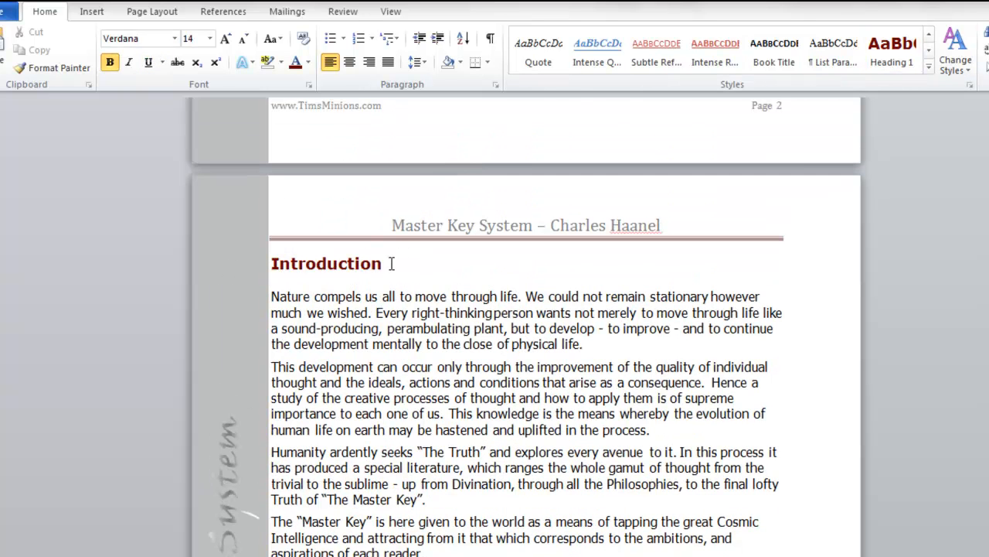
right_click(885, 60)
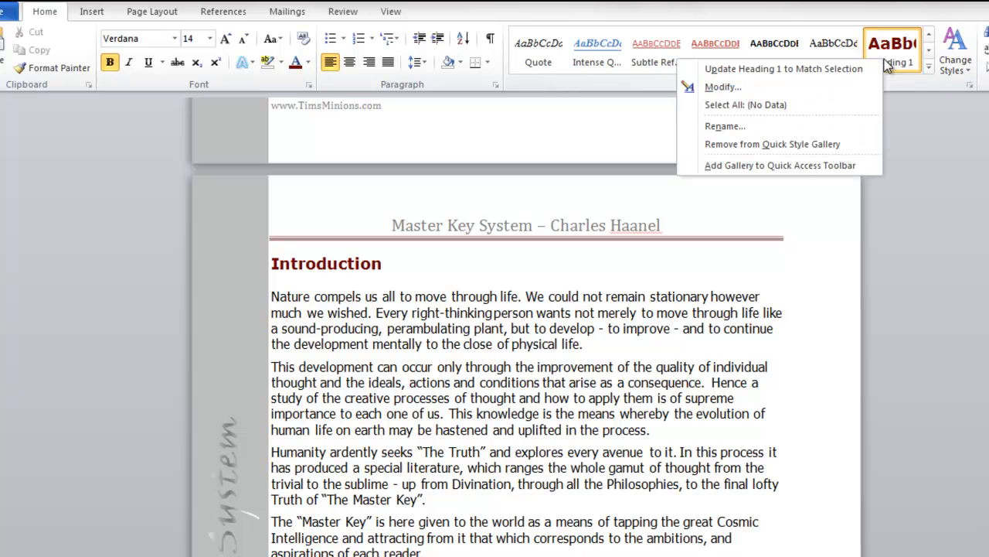
left_click(755, 87)
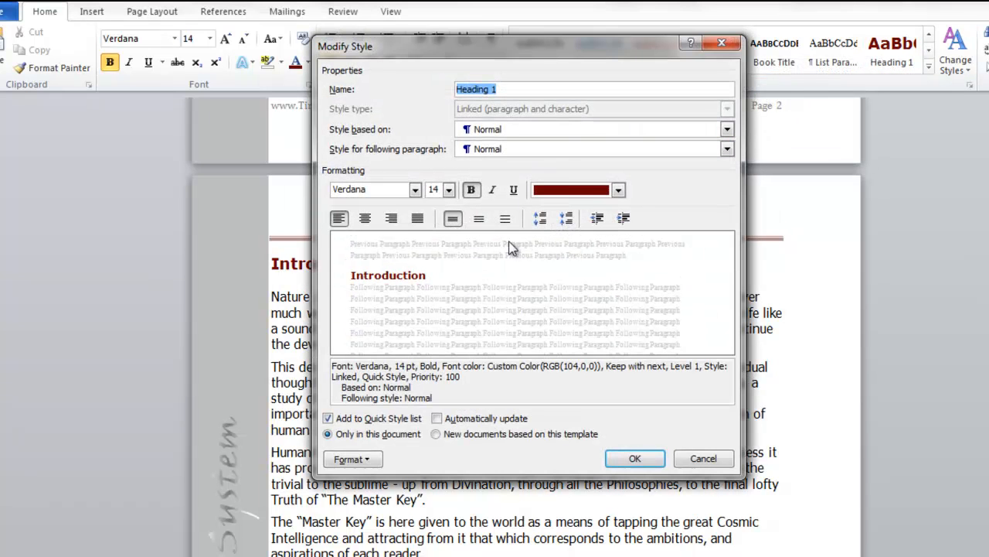
left_click(493, 189)
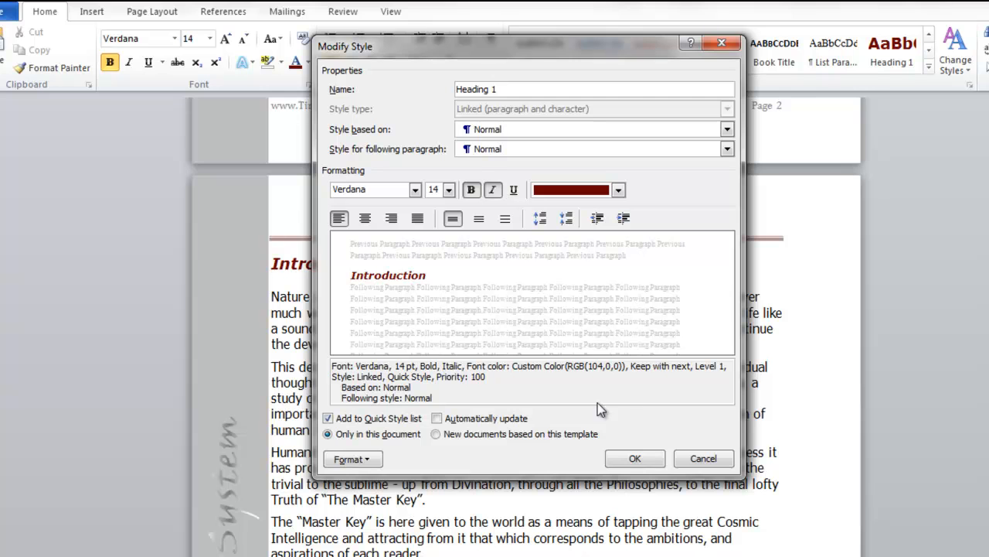
left_click(647, 458)
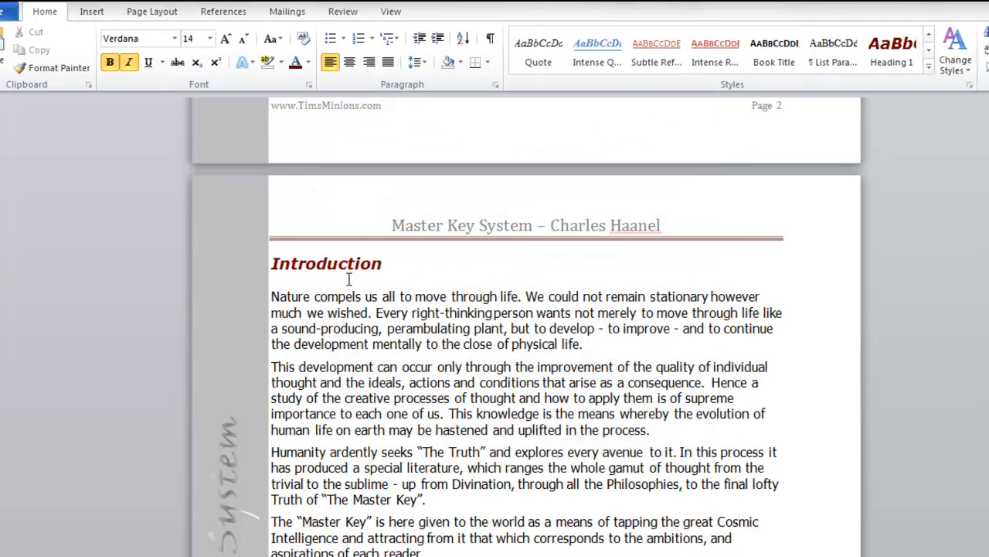
- Apply the Heading 1 style to the empty line below the Introduction title
left_click_drag(272, 264, 386, 265)
left_click(432, 278)
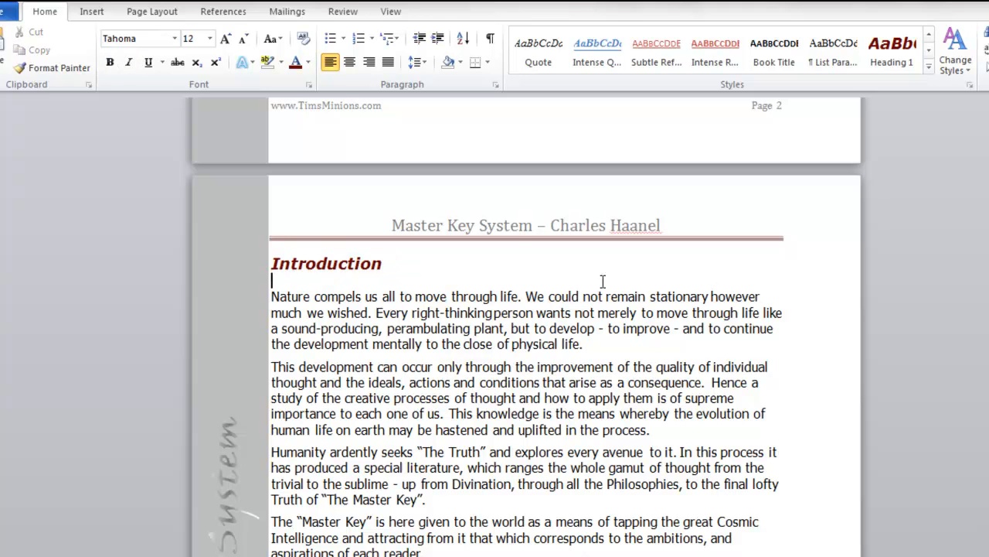
left_click(889, 62)
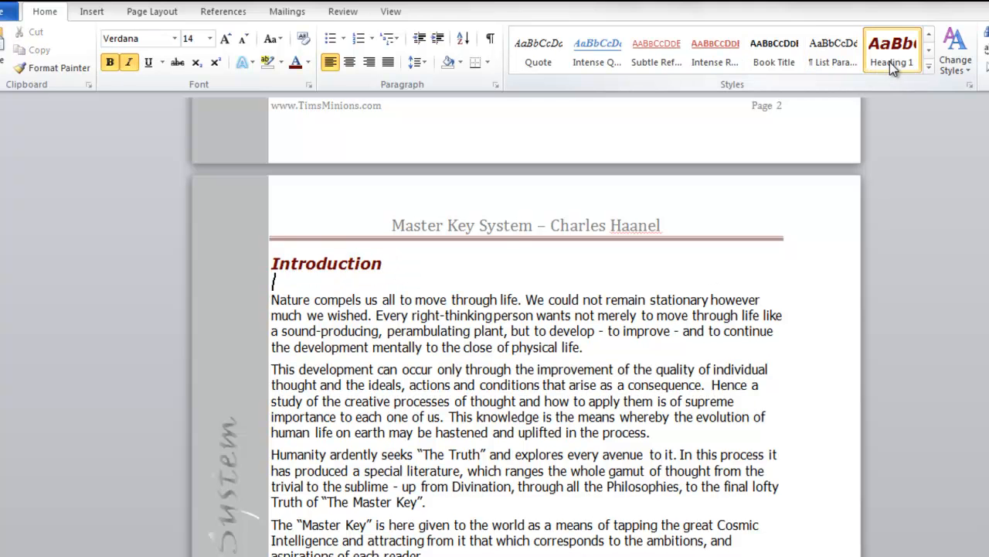
left_click(330, 263)
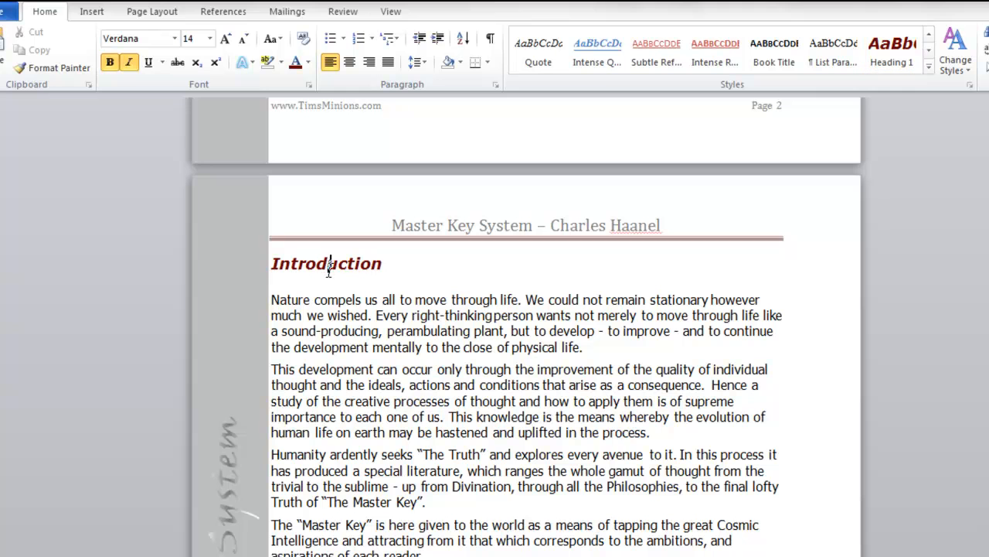
- Delete the Heading 1 styled empty line below the Introduction title and insert a plain blank line in its place
left_click(273, 287)
key("BackSpace")
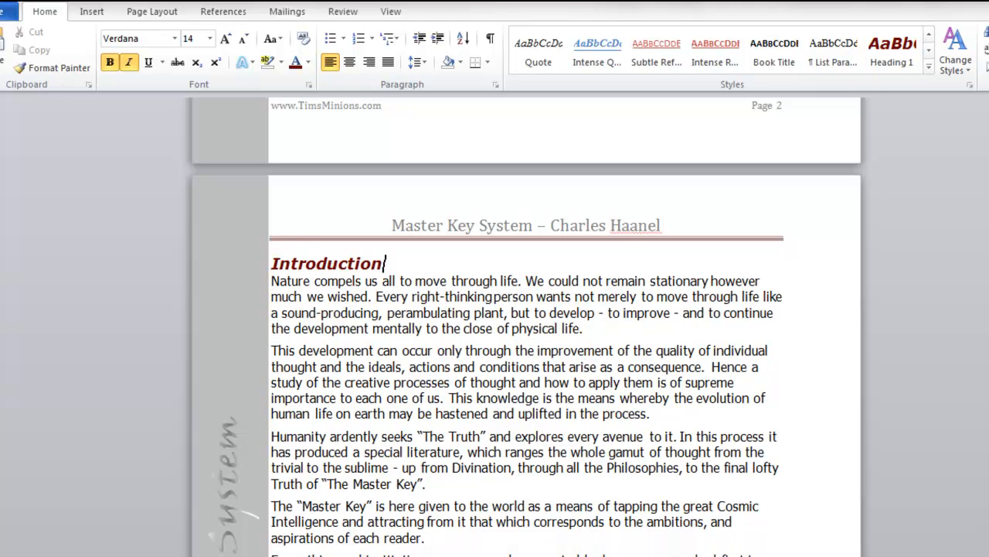
key("Return")
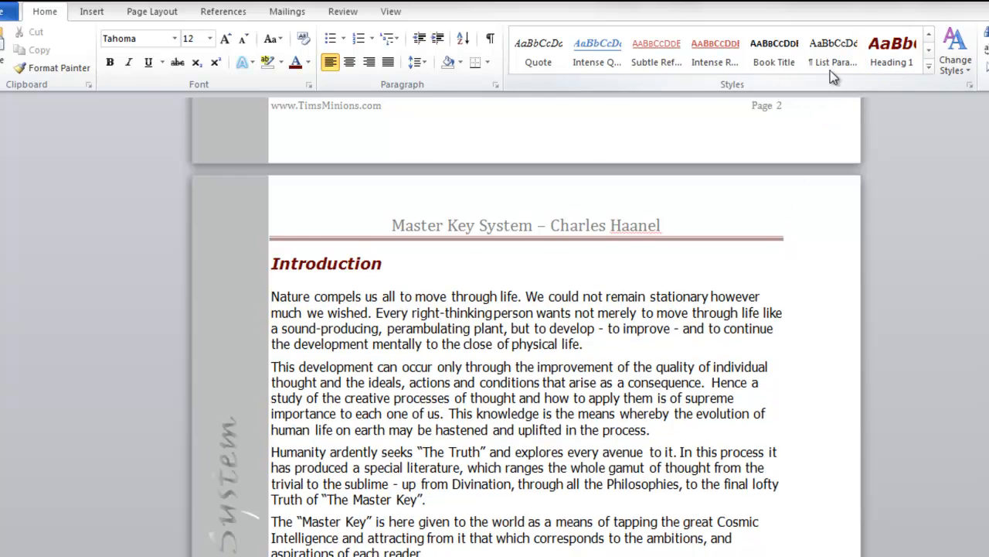
- Review pages 3 and 4 and the contents list on pages 1 and 2 for the effect of the heading style change
scroll(454, 355, "down", 6)
scroll(455, 357, "down", 16)
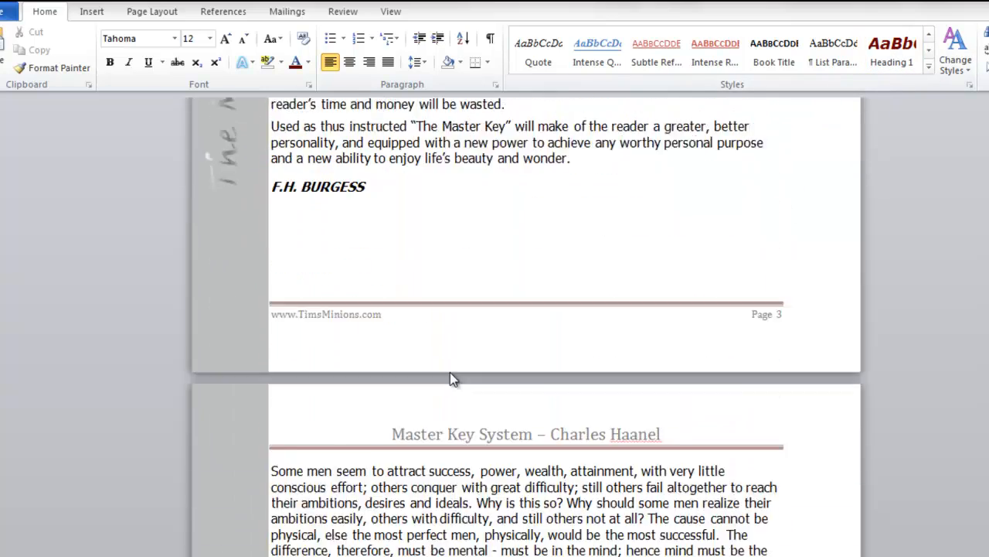
scroll(451, 371, "down", 4)
scroll(451, 371, "up", 18)
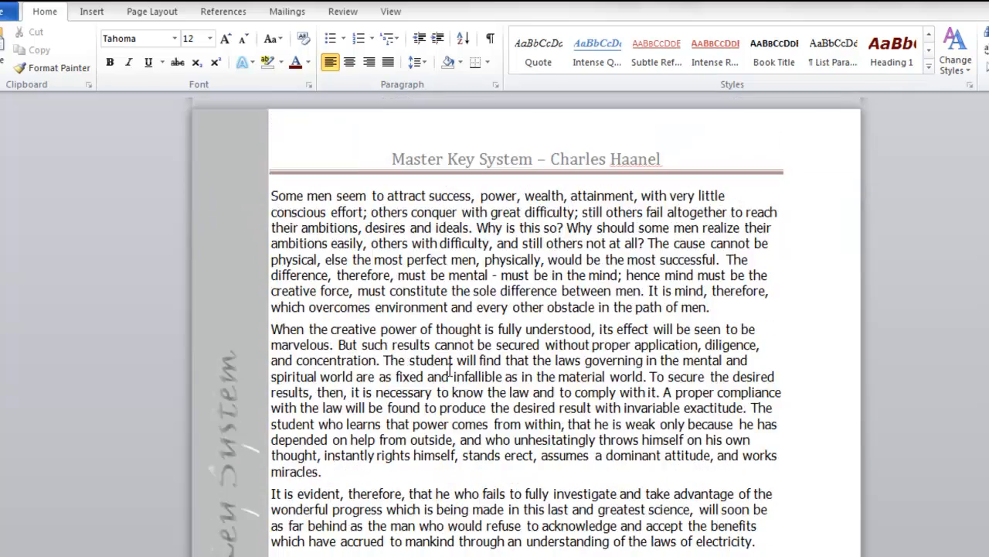
scroll(450, 371, "up", 15)
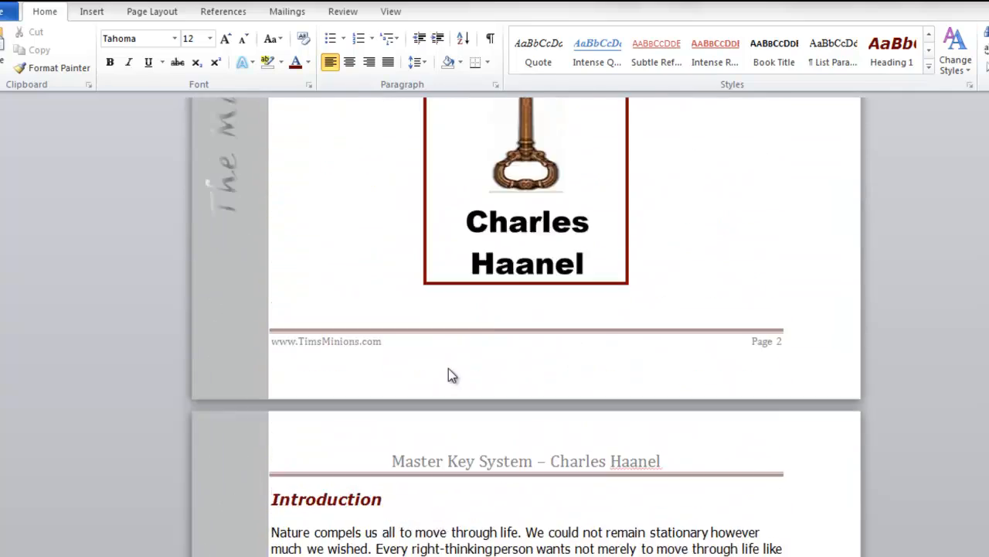
scroll(448, 371, "up", 15)
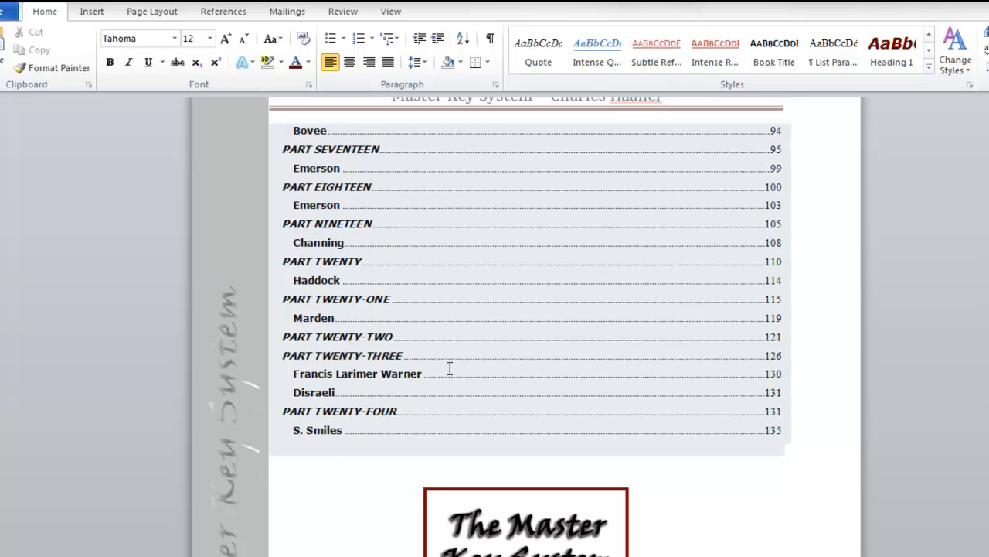
scroll(449, 368, "up", 10)
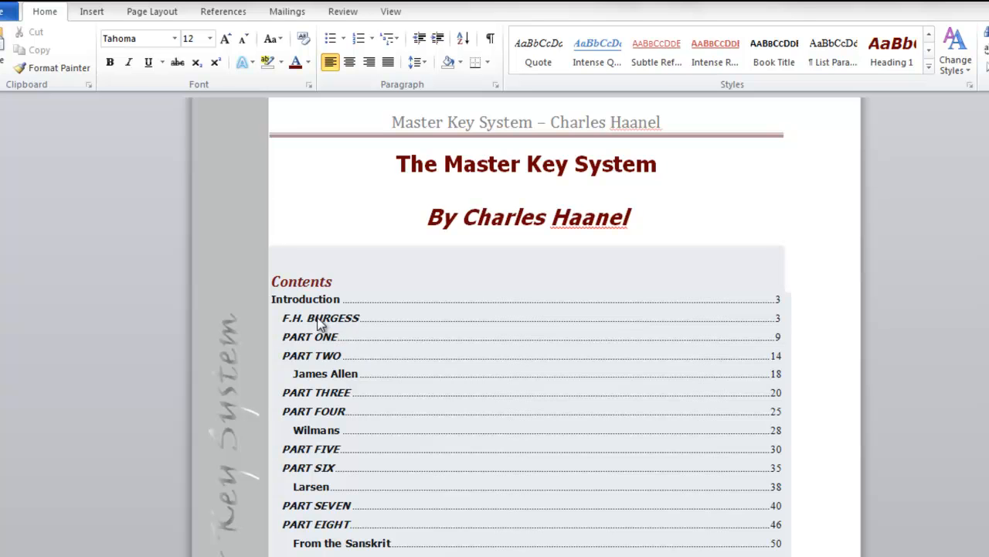
scroll(341, 332, "down", 3)
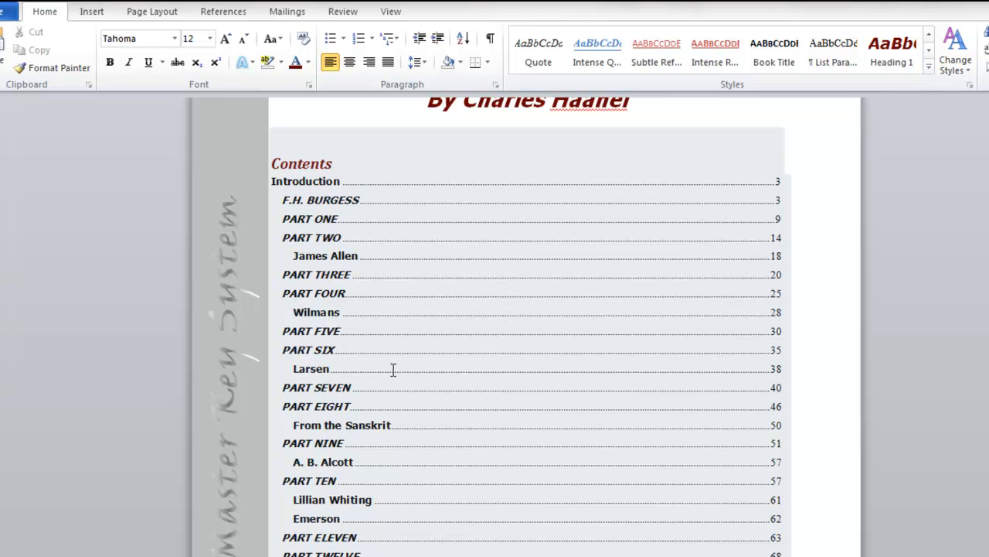
- Review the contents list on page 1 and the built-in automatic and manual table of contents layouts
scroll(327, 374, "down", 1)
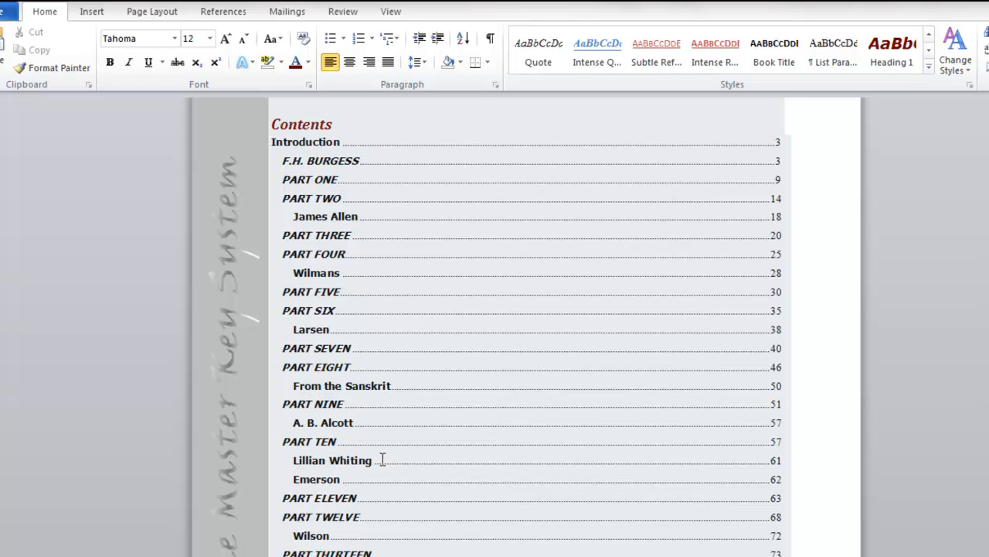
scroll(382, 460, "down", 2)
scroll(376, 244, "up", 2)
left_click(385, 208)
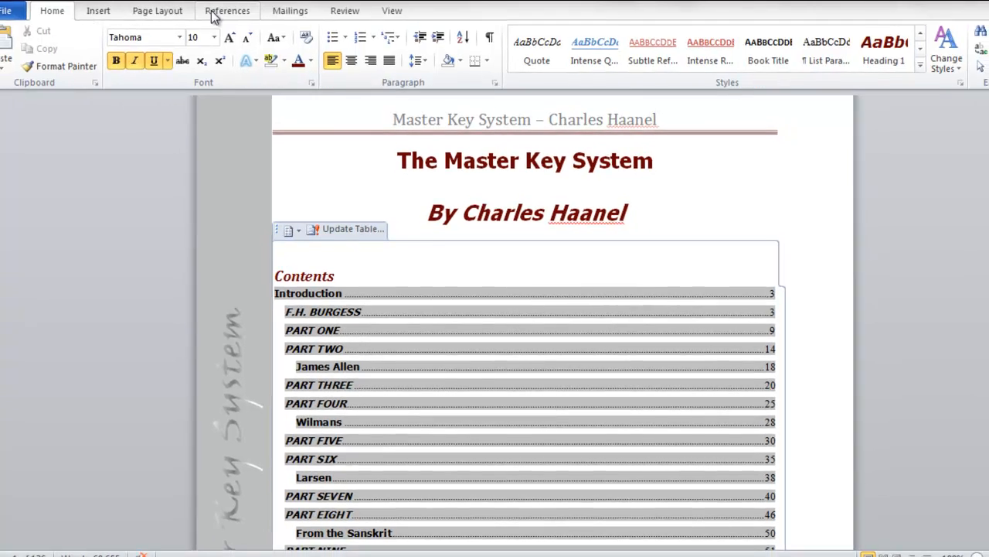
left_click(221, 10)
left_click(2, 67)
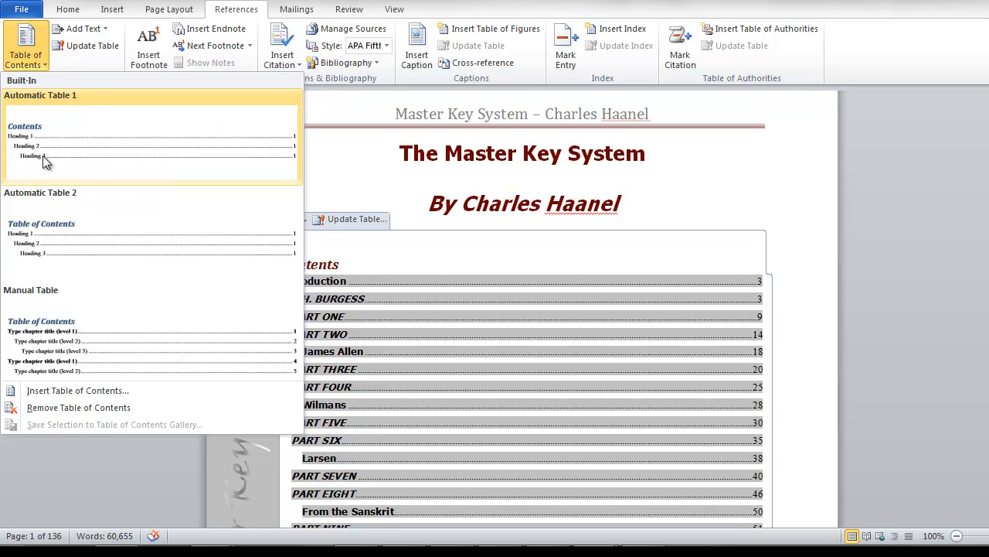
left_click(916, 175)
- Apply the Heading 1 style to the Contents title above the contents list on page 1
left_click(820, 256)
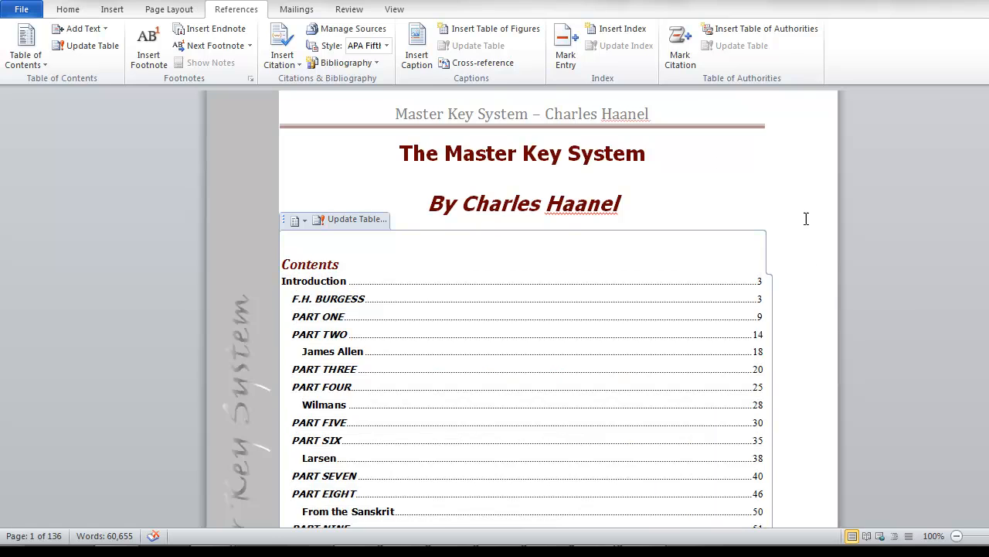
left_click(75, 9)
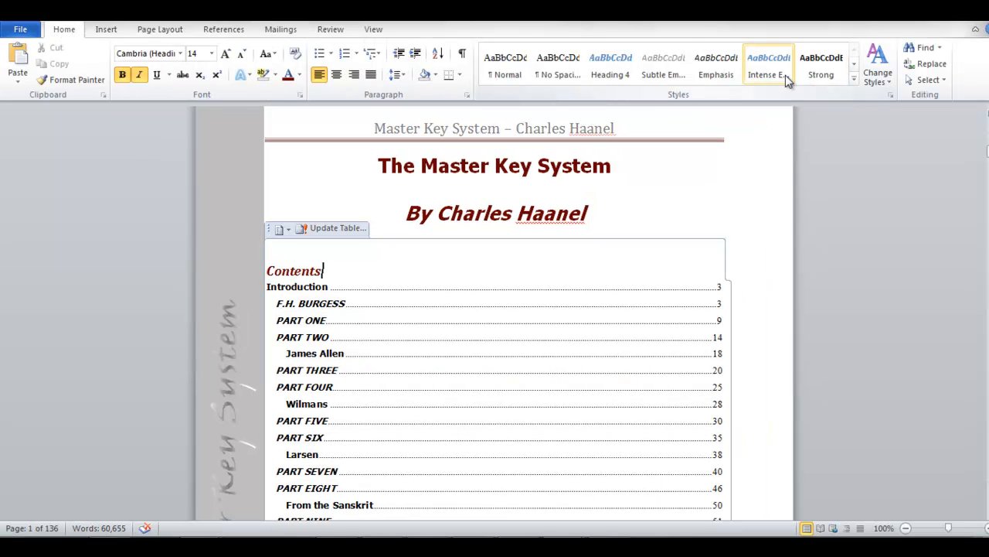
left_click(854, 80)
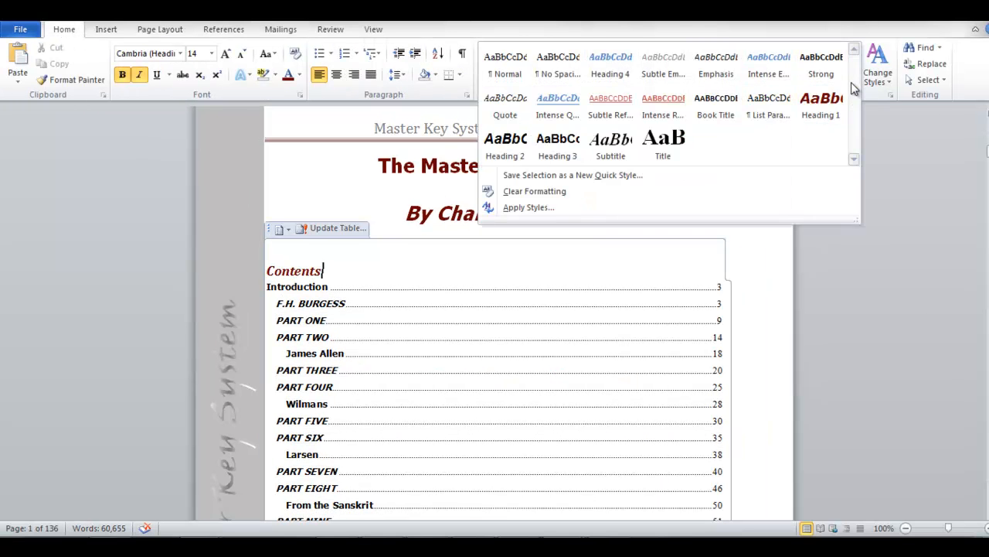
left_click(838, 110)
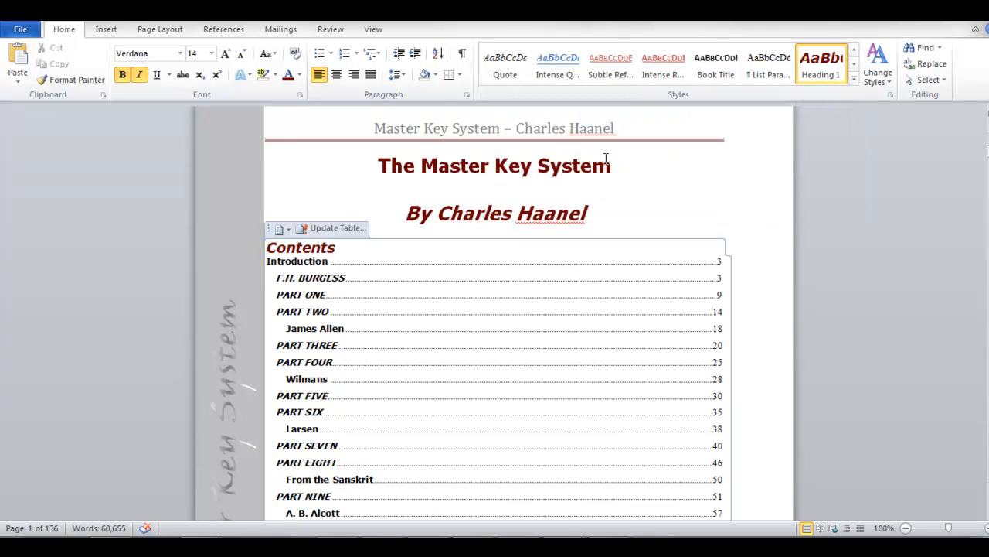
left_click_drag(339, 247, 265, 248)
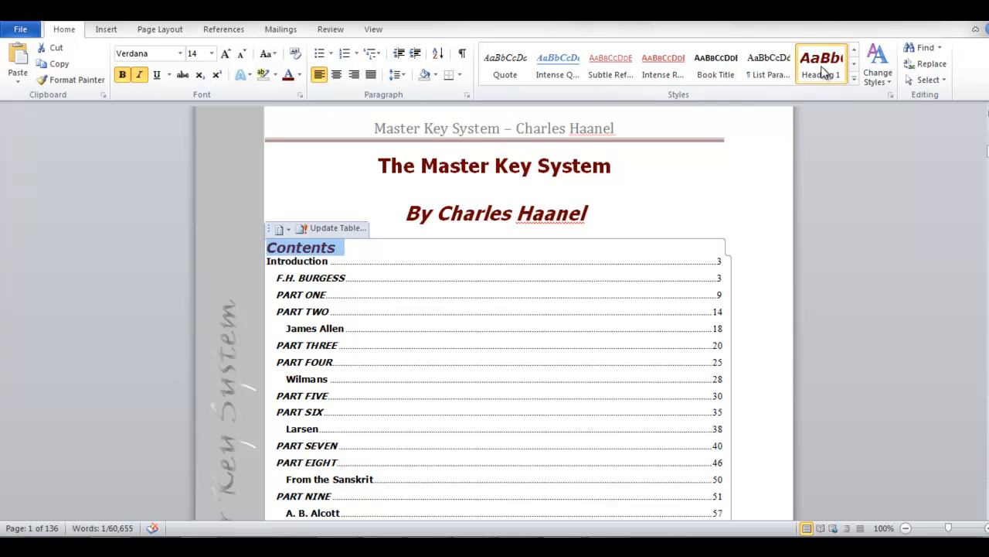
left_click(758, 190)
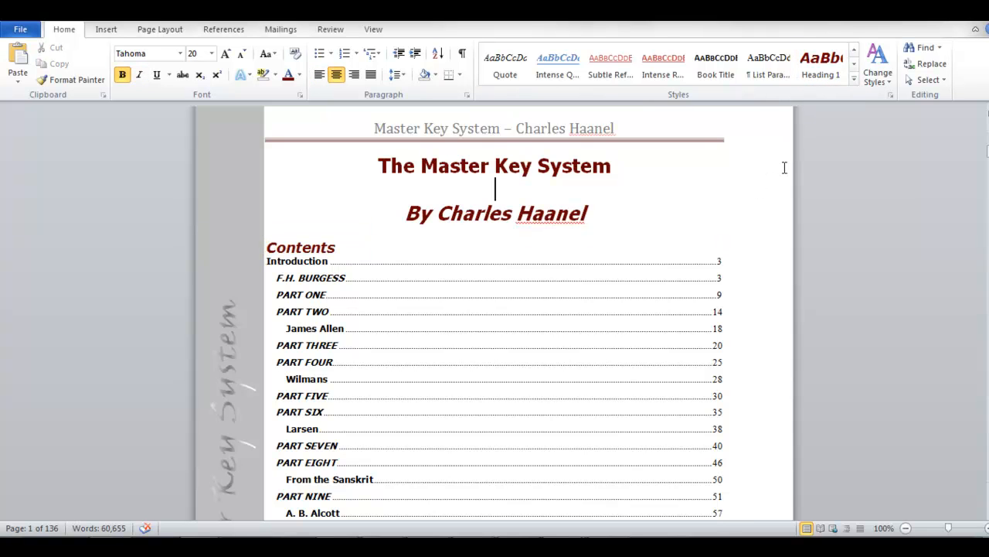
- Review the document from the contents list through page 8, including the styled signature line at the end of page 3
scroll(763, 215, "down", 5)
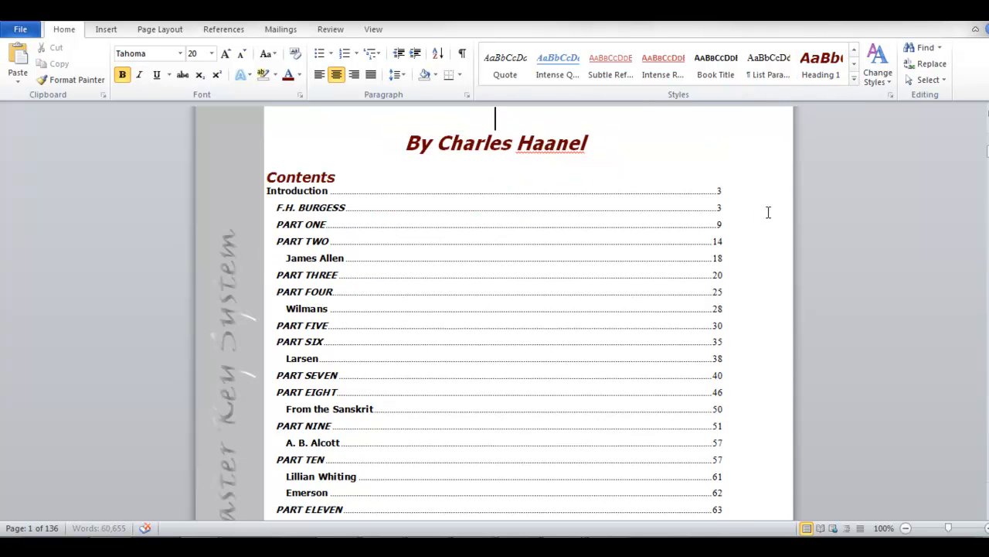
scroll(765, 216, "down", 13)
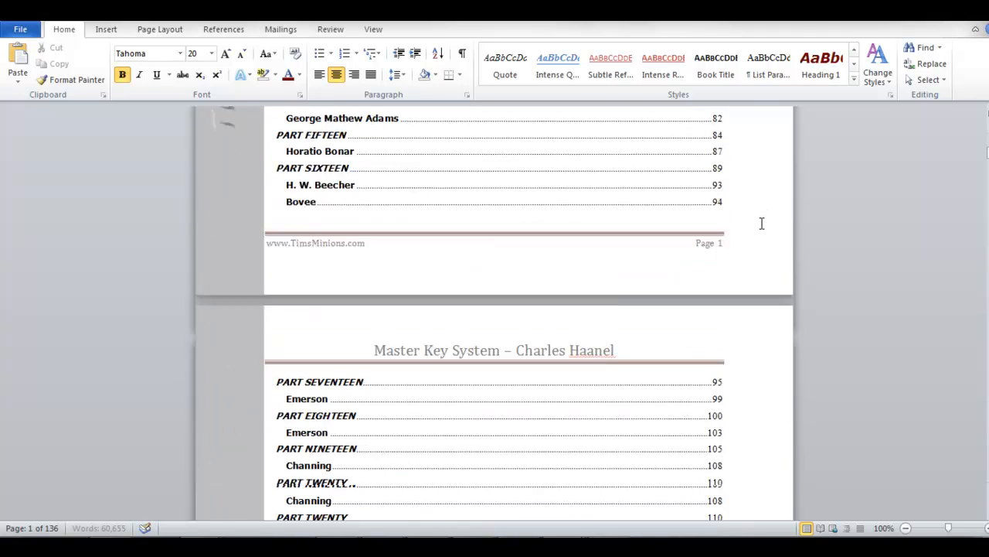
scroll(762, 224, "down", 18)
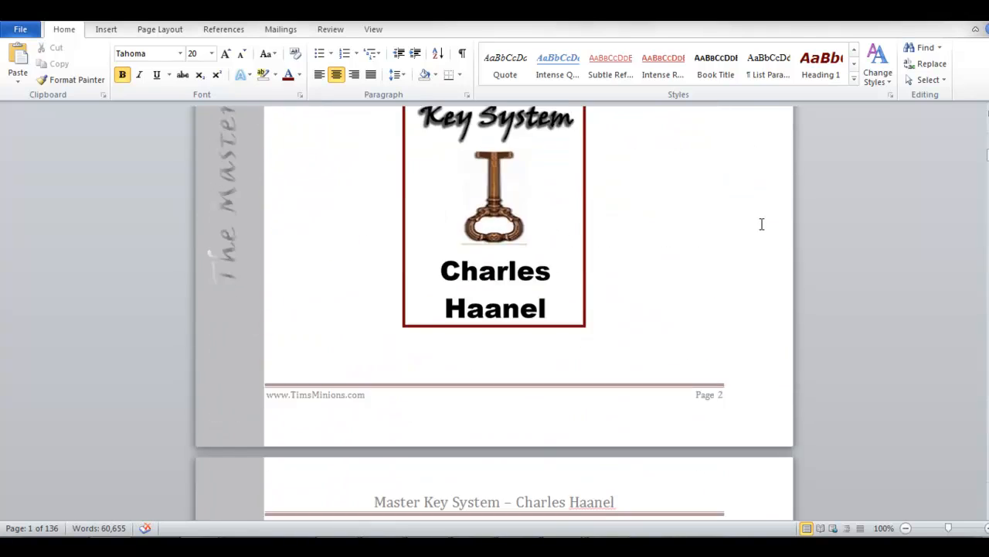
scroll(761, 224, "down", 13)
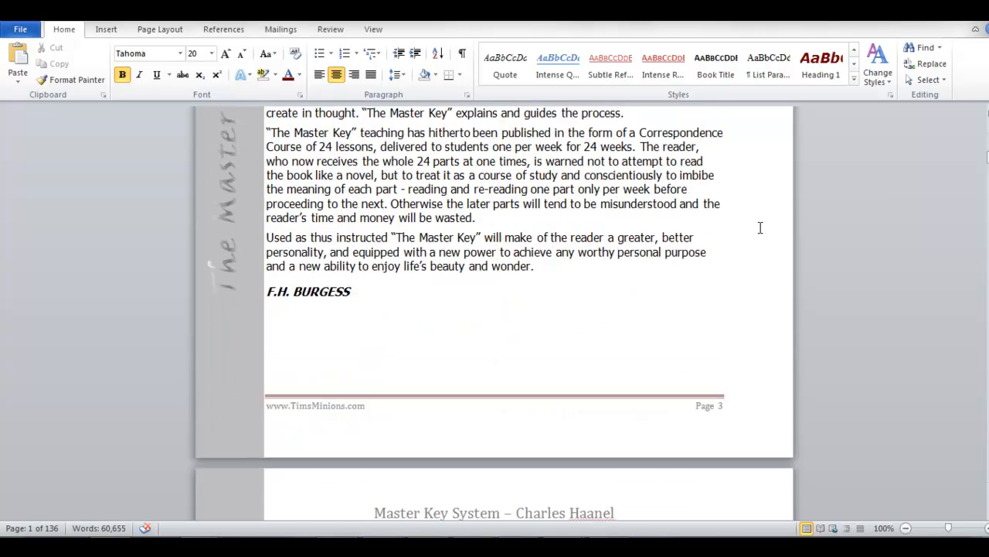
left_click_drag(353, 150, 265, 151)
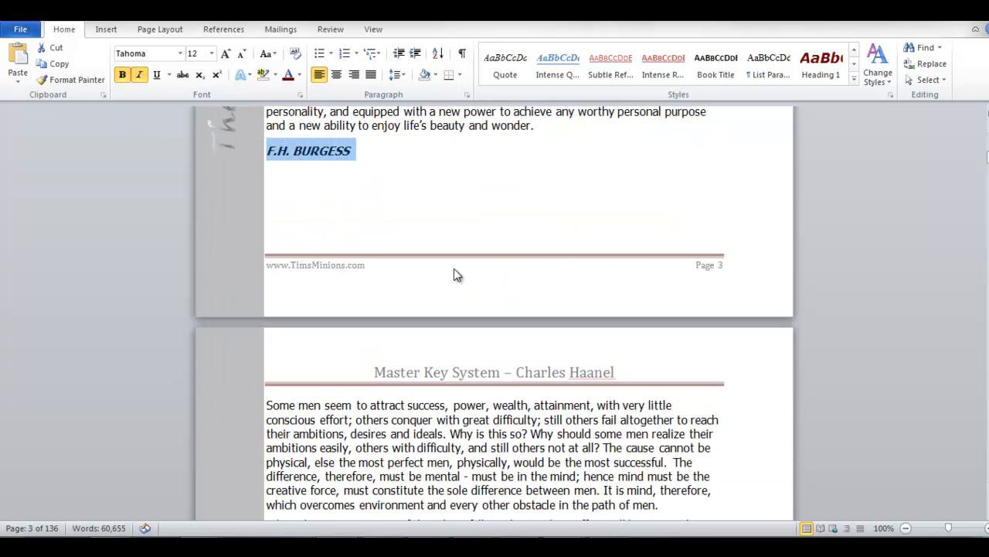
left_click(425, 224)
scroll(440, 221, "down", 8)
scroll(446, 218, "down", 20)
scroll(463, 226, "down", 20)
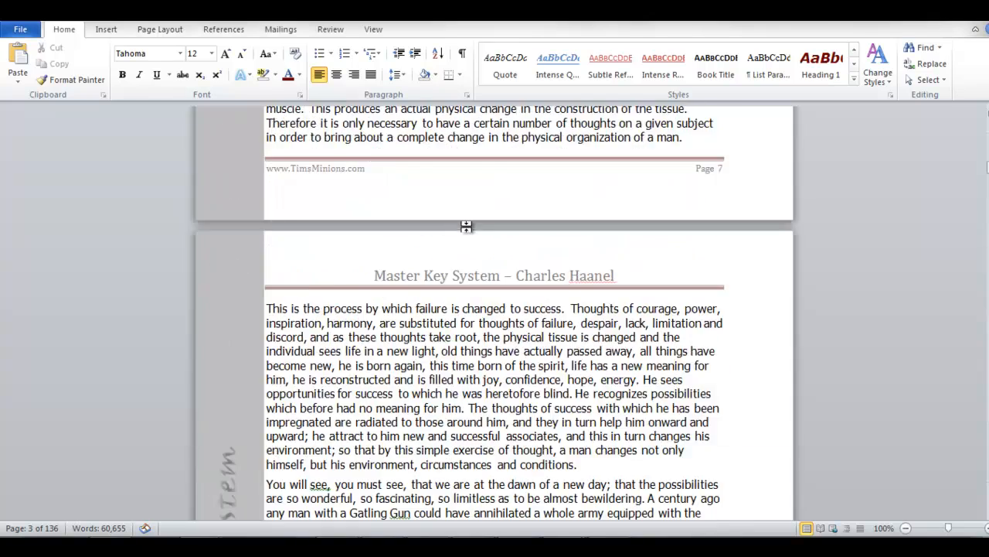
scroll(467, 226, "down", 5)
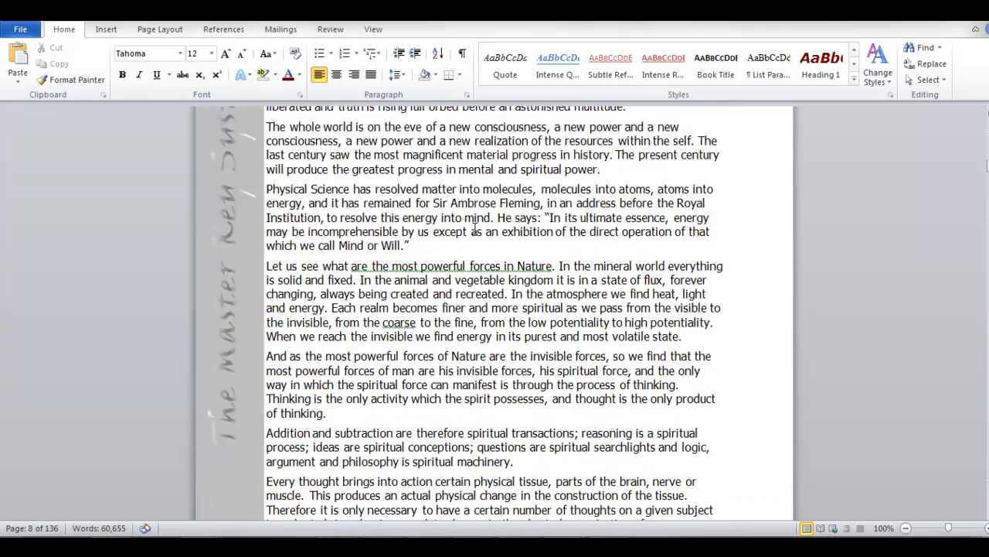
scroll(473, 232, "down", 15)
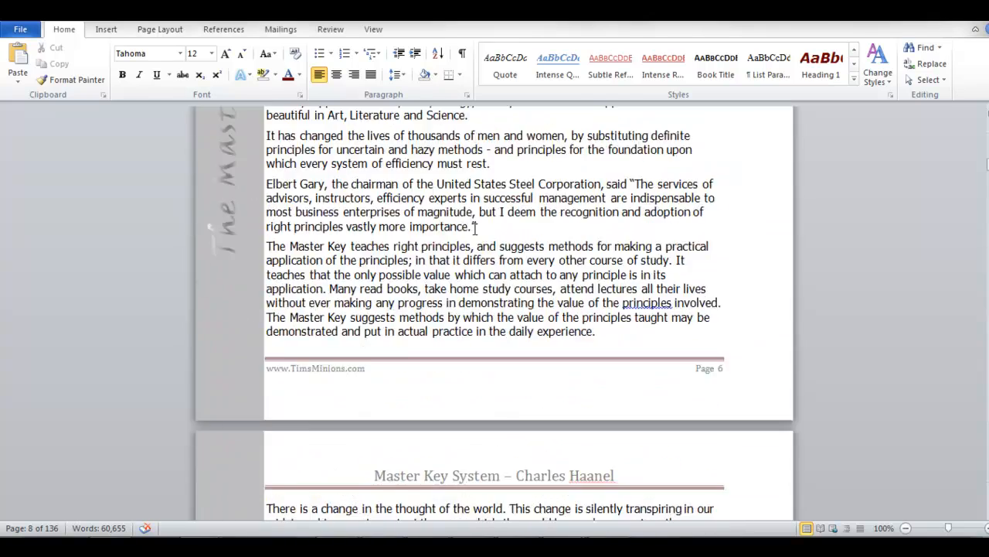
- Remove the italics from the author's name closing the text on page 3, keeping it bold
scroll(473, 237, "up", 7)
scroll(474, 236, "up", 15)
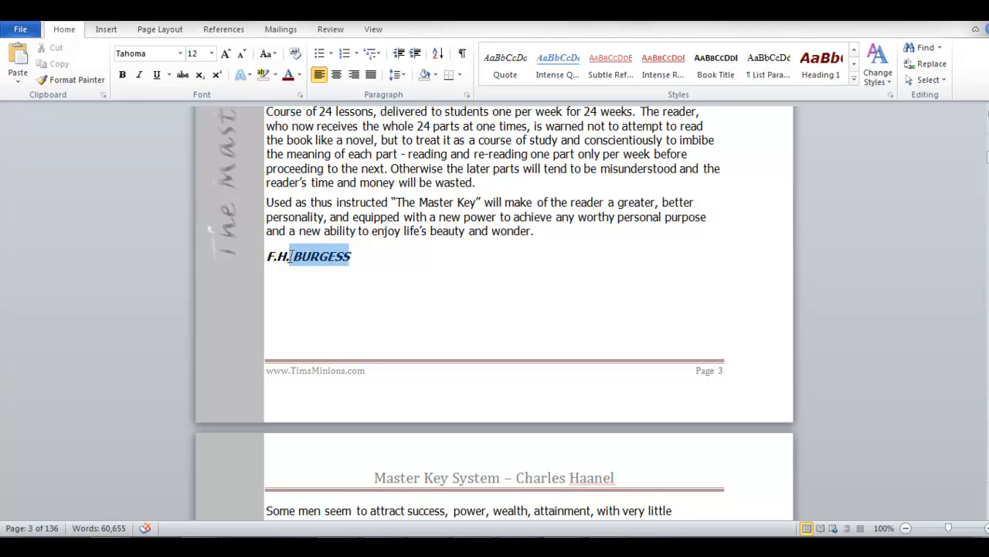
left_click(124, 74)
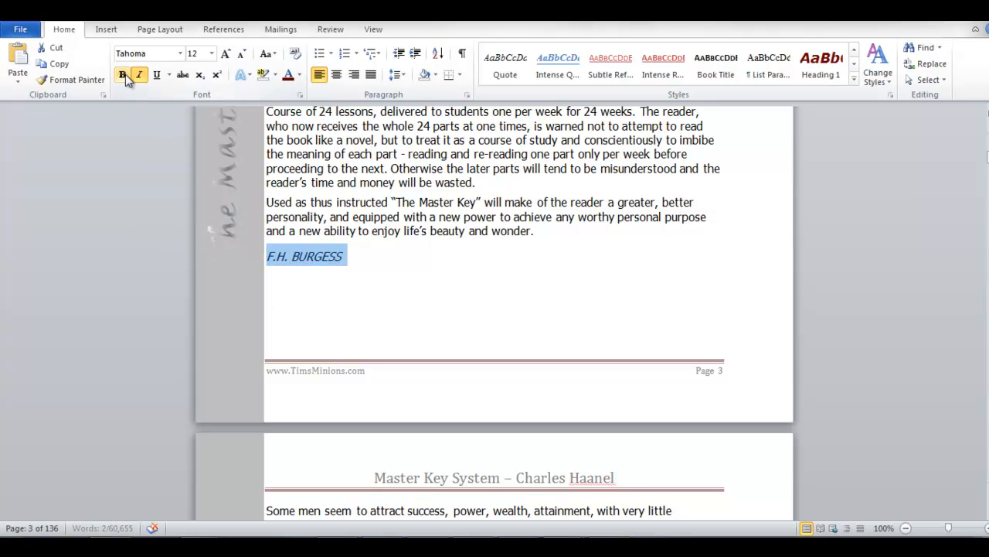
left_click(139, 75)
left_click(122, 75)
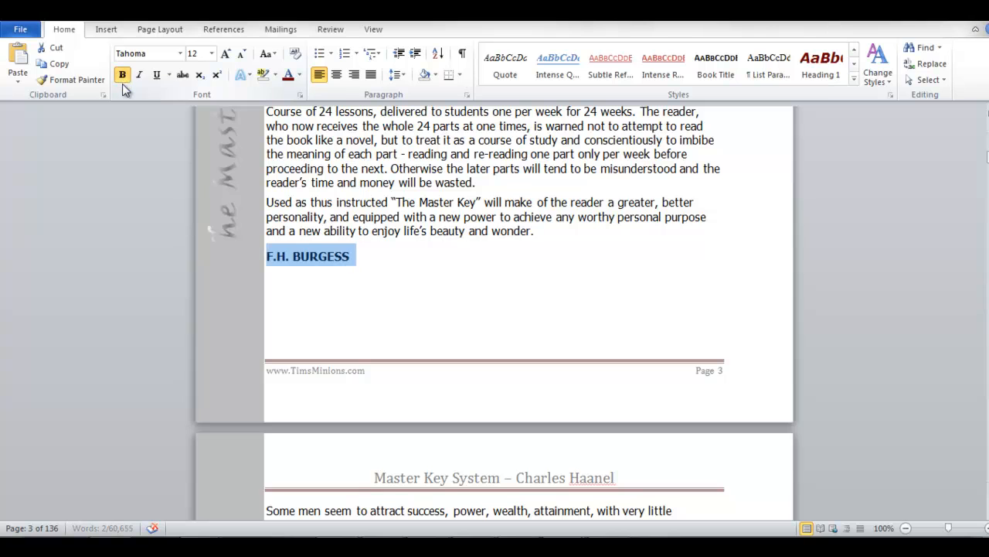
left_click(468, 280)
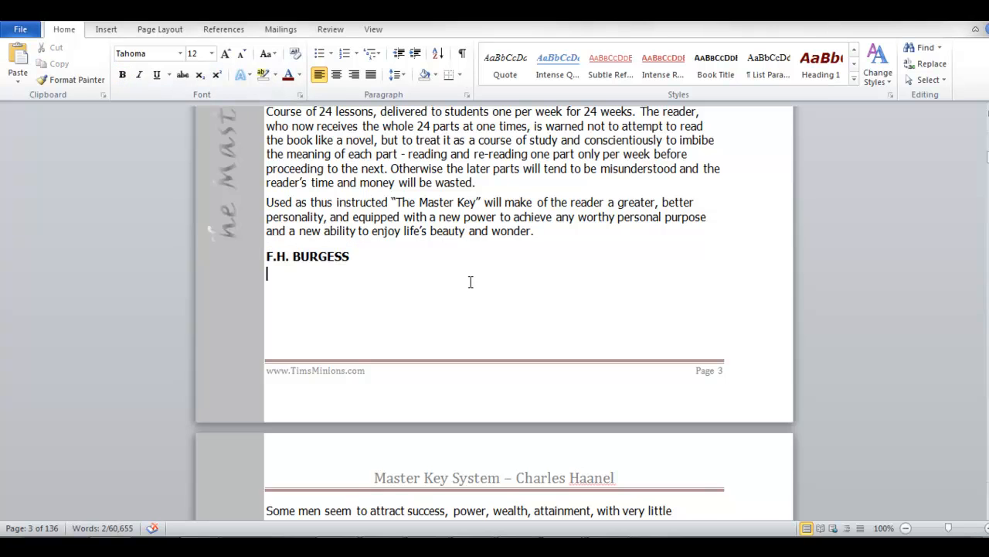
- Apply the Heading 1 style to the "PART ONE" title on page 9
scroll(467, 282, "down", 1)
scroll(467, 282, "down", 20)
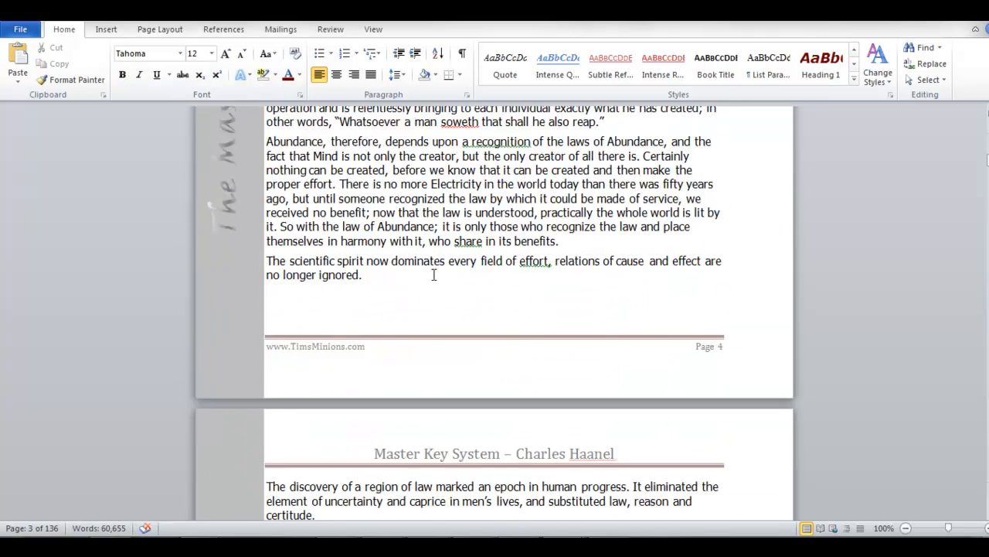
scroll(438, 300, "down", 20)
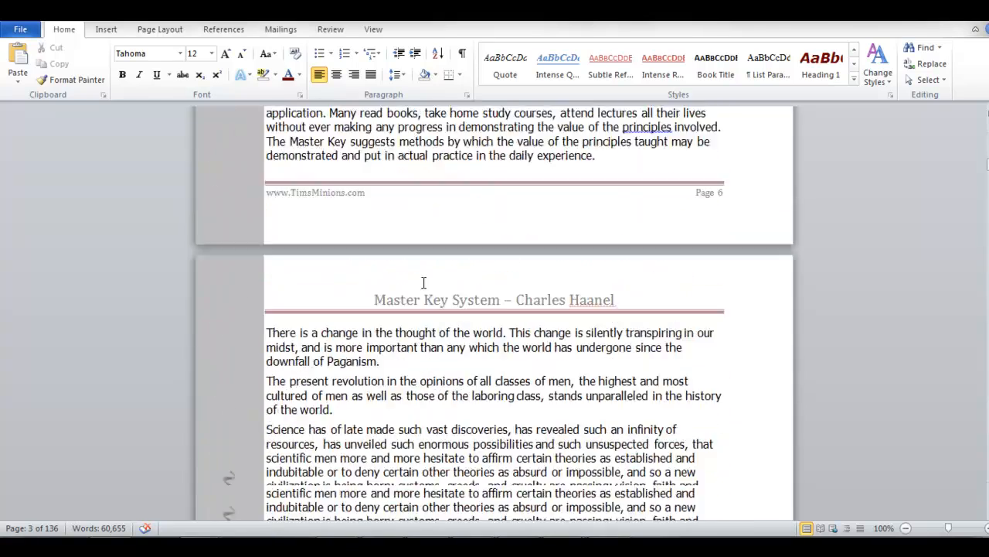
scroll(420, 282, "down", 20)
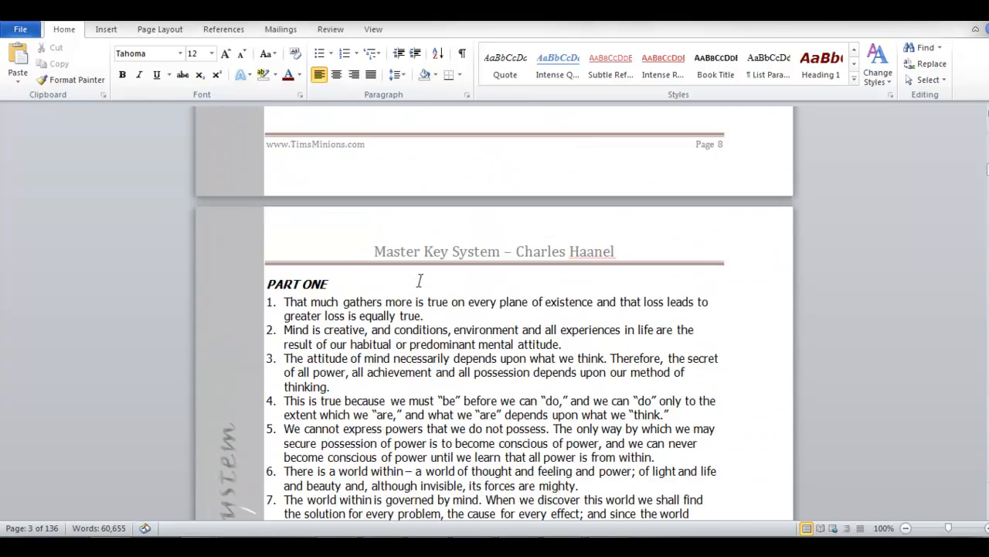
left_click_drag(333, 280, 280, 276)
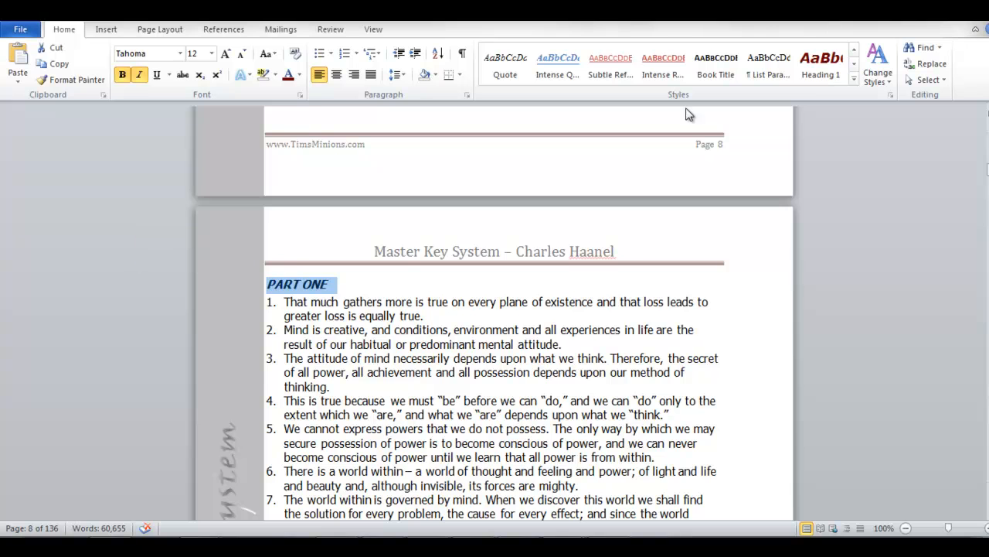
left_click(819, 73)
left_click(371, 283)
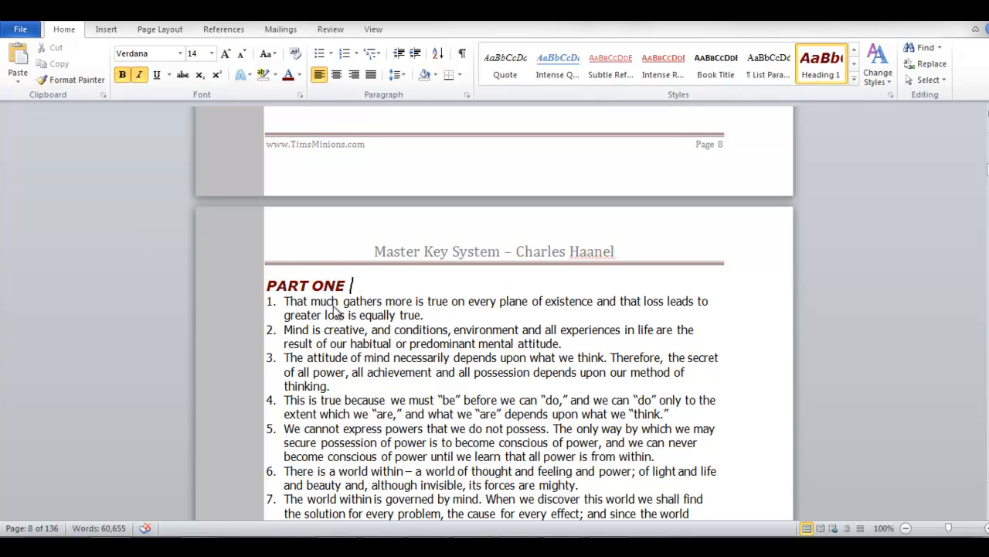
- Apply the Heading 1 style to the "PART TWO" title on page 14
scroll(389, 295, "down", 20)
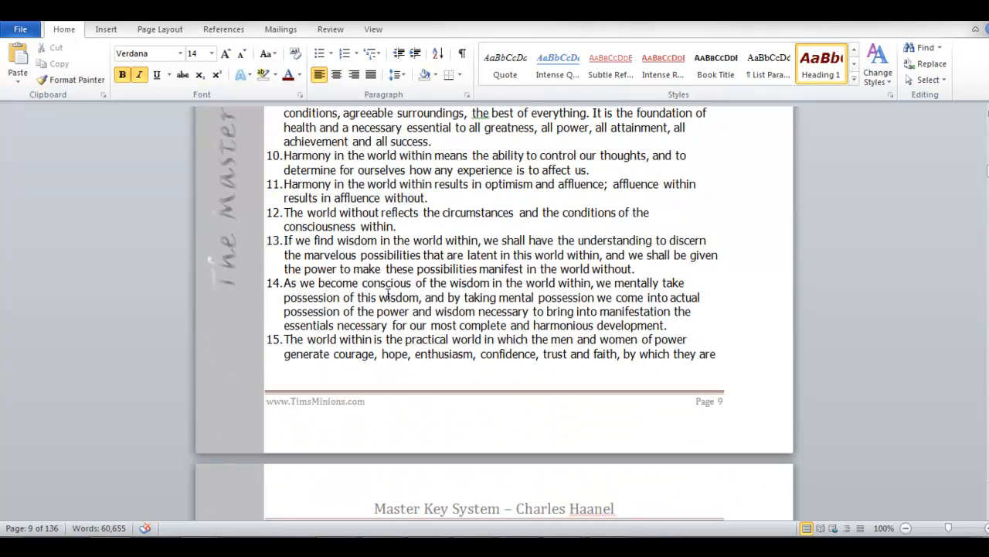
scroll(390, 295, "down", 20)
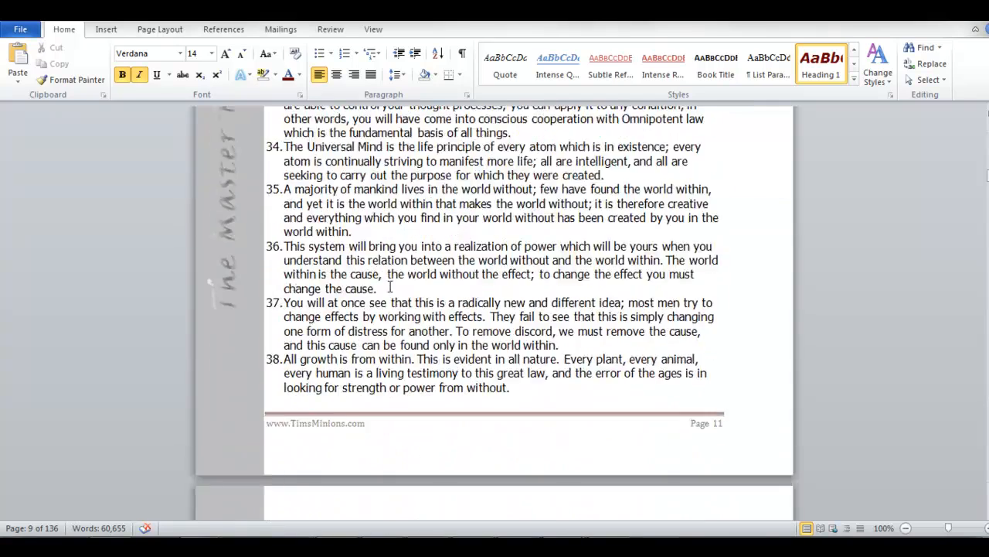
scroll(390, 292, "down", 11)
scroll(389, 292, "up", 3)
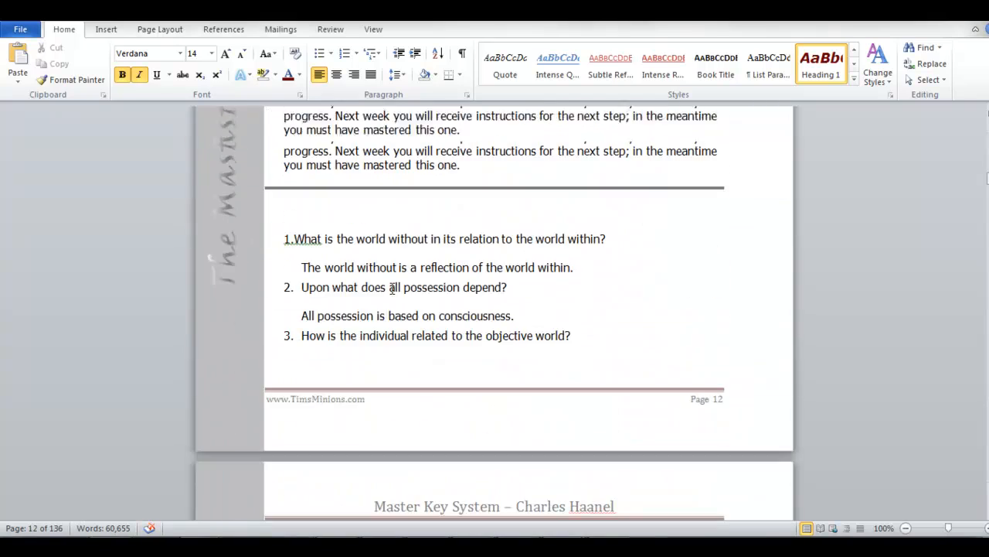
scroll(391, 288, "down", 20)
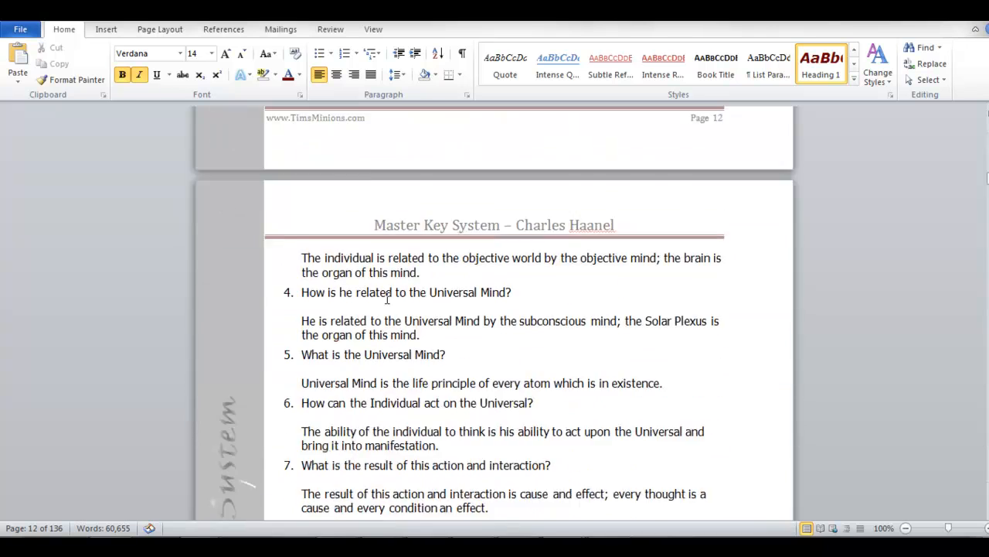
scroll(390, 305, "down", 8)
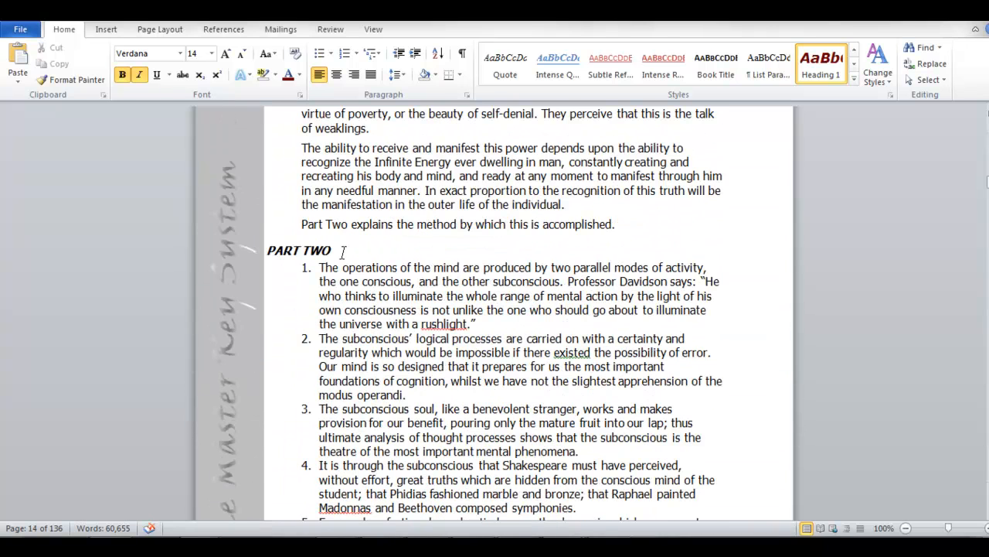
triple_click(331, 252)
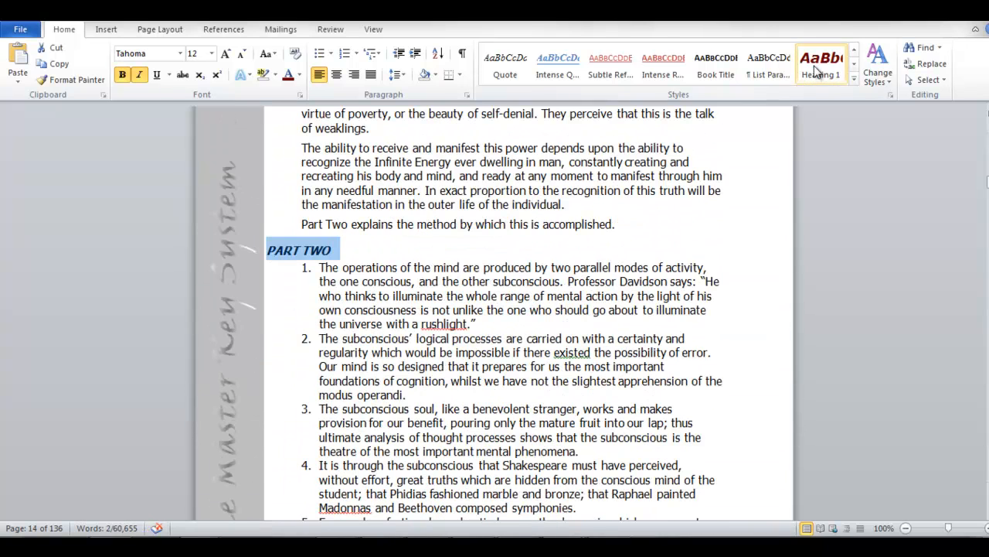
left_click(817, 71)
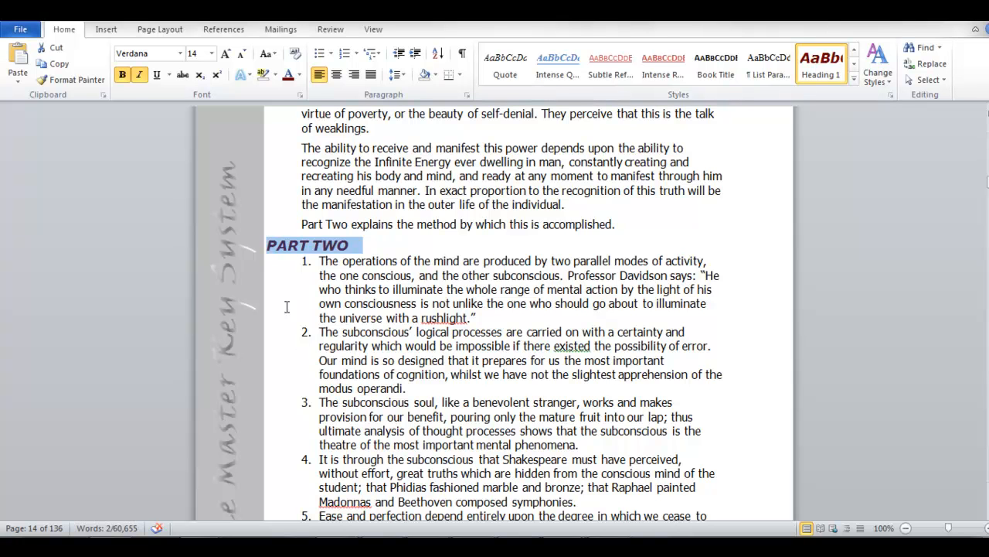
- Insert a Next Page section break directly before the "PART TWO" heading
left_click(268, 246)
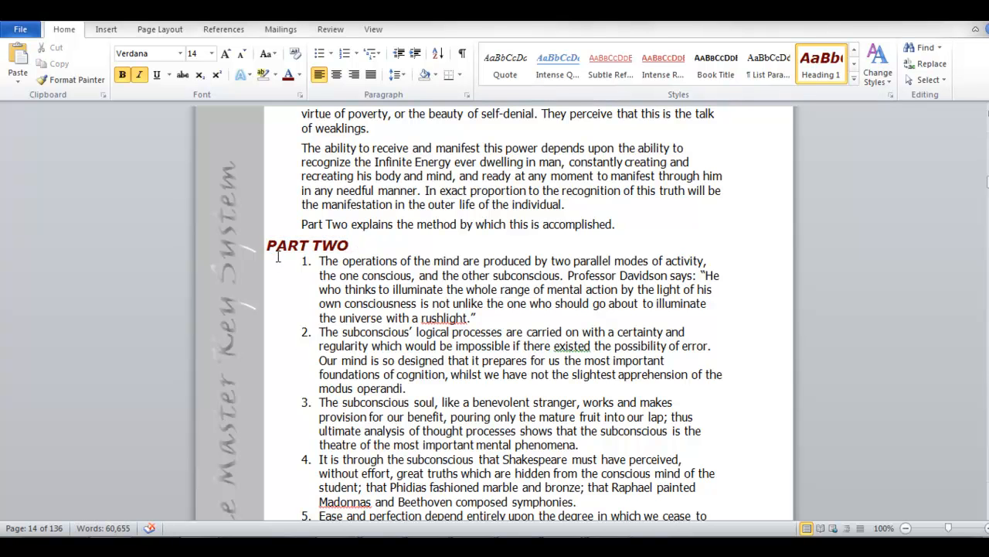
left_click(160, 29)
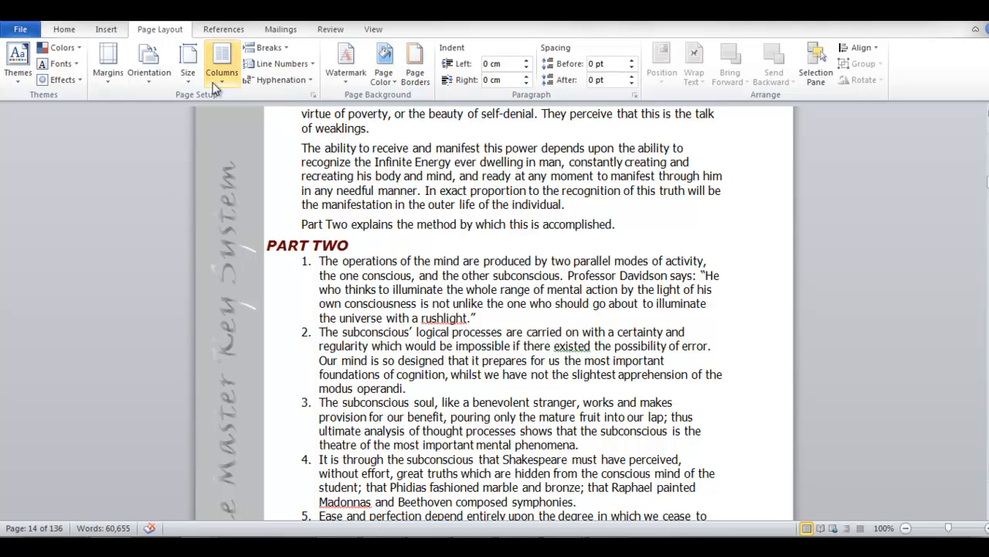
left_click(285, 49)
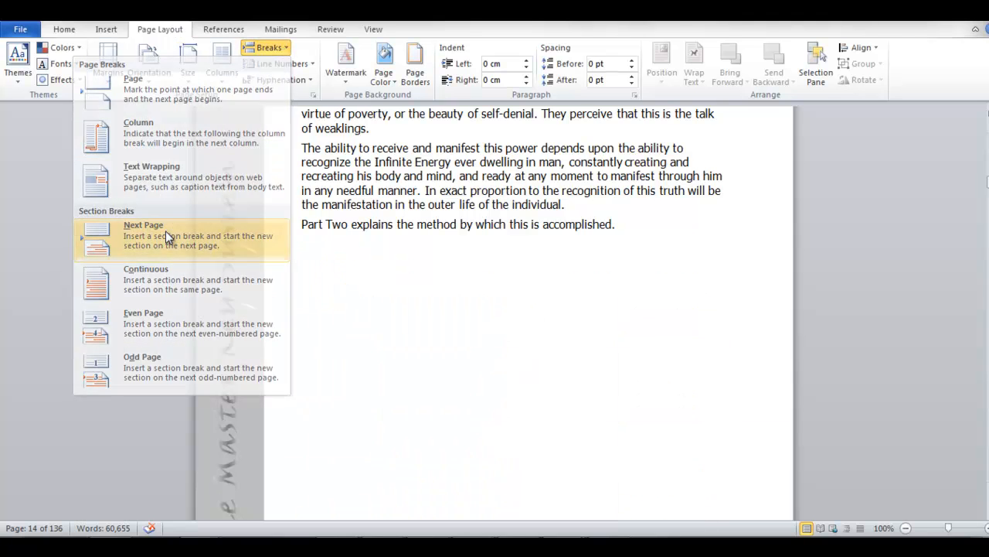
left_click(165, 231)
- Insert a Next Page section break before question 1 of the Part One study questions on page 12
scroll(301, 258, "up", 18)
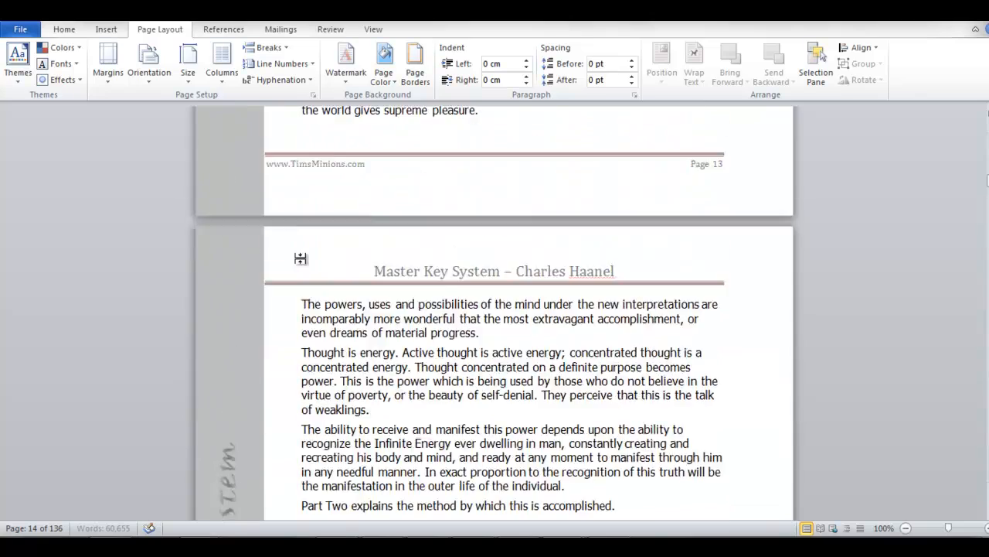
scroll(300, 258, "up", 15)
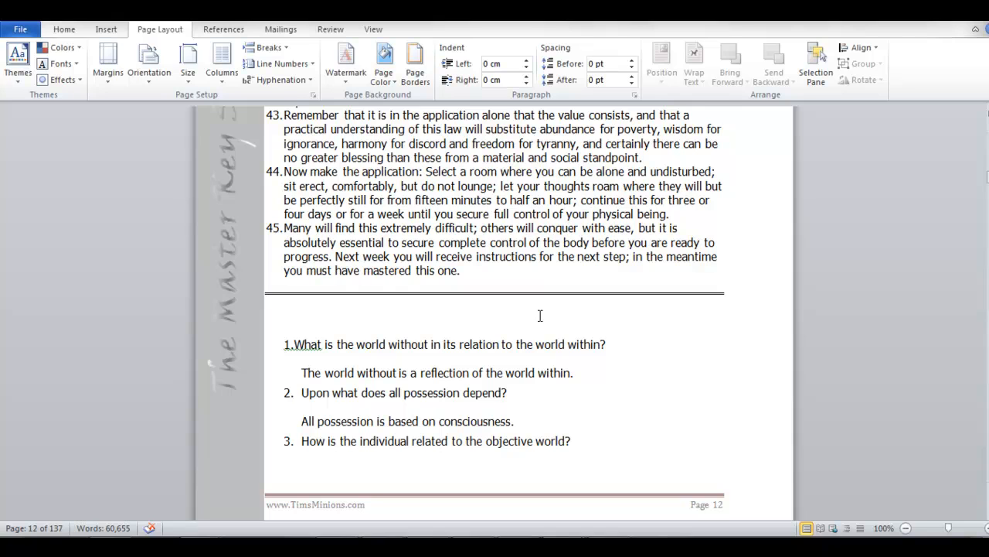
scroll(540, 315, "down", 1)
scroll(430, 342, "up", 9)
scroll(377, 330, "down", 10)
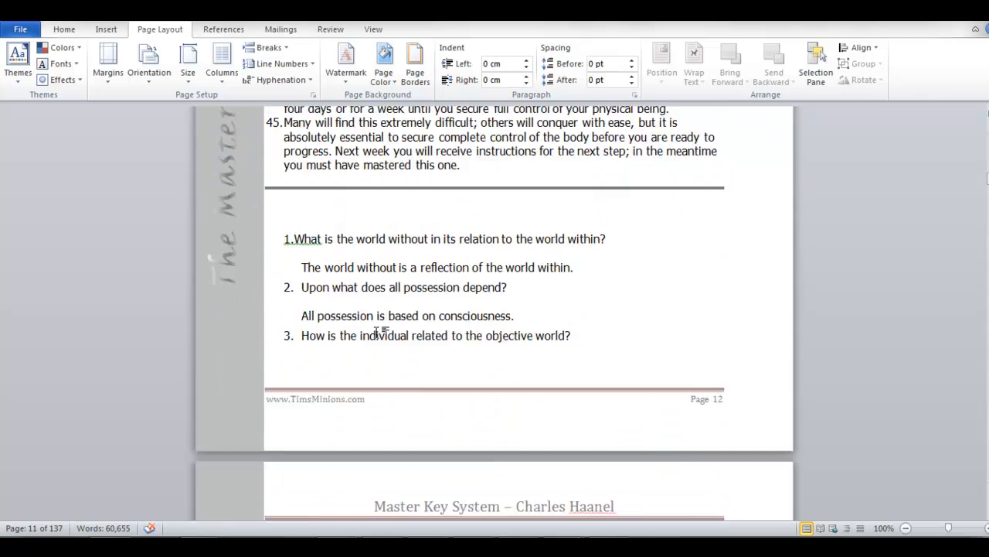
scroll(378, 332, "down", 1)
scroll(377, 332, "down", 4)
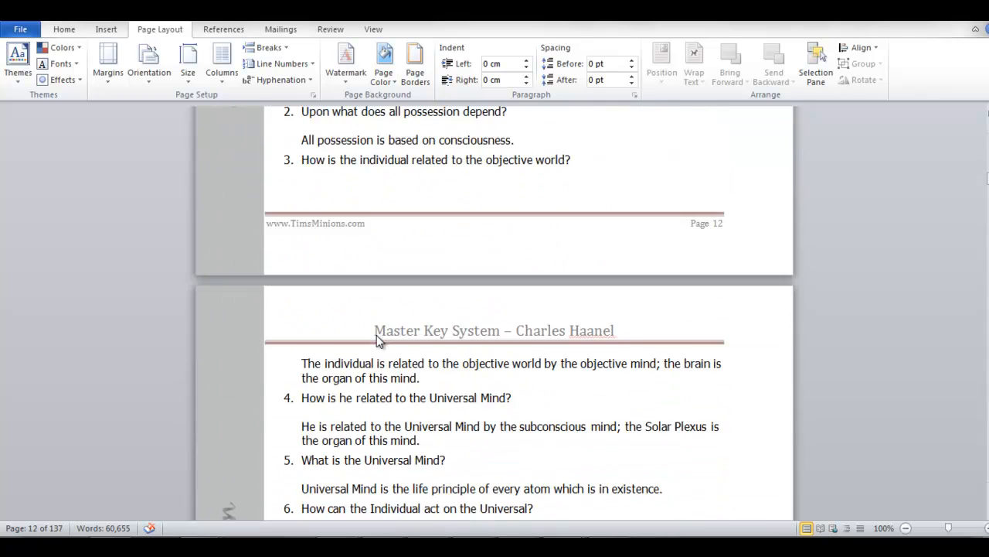
scroll(376, 335, "up", 6)
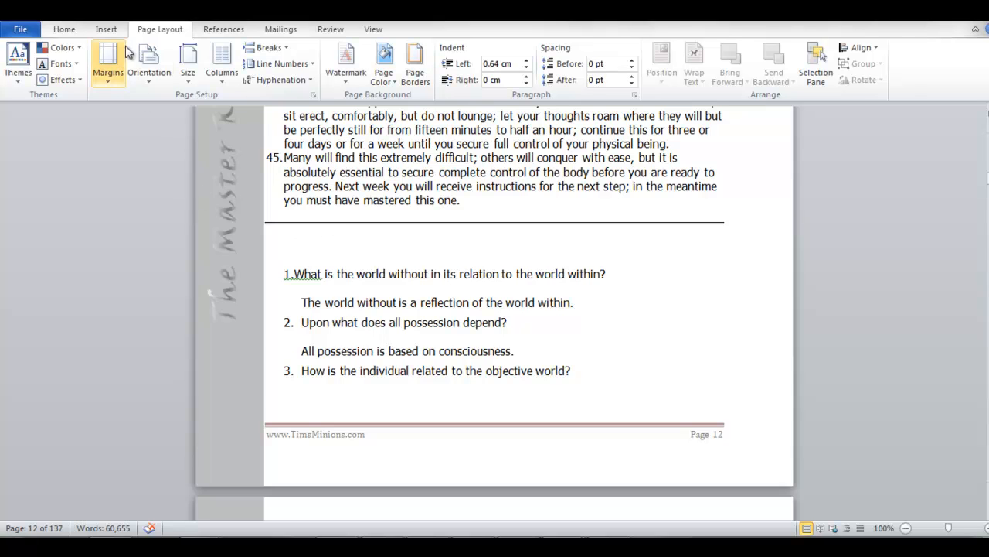
left_click(280, 50)
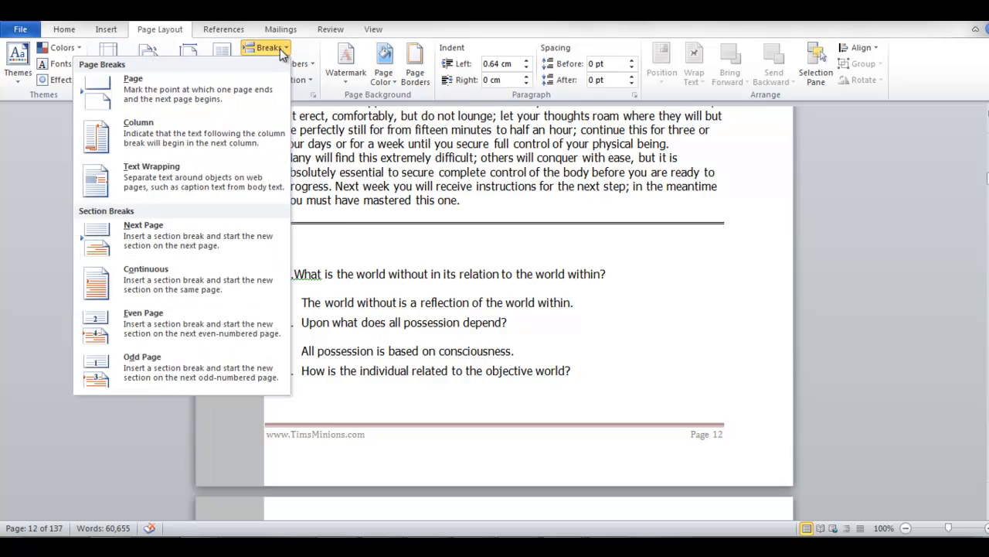
left_click(170, 236)
- Try the Normal style and bold on the quoted author's name at the end of page 18, and undo the changes
scroll(171, 259, "down", 20)
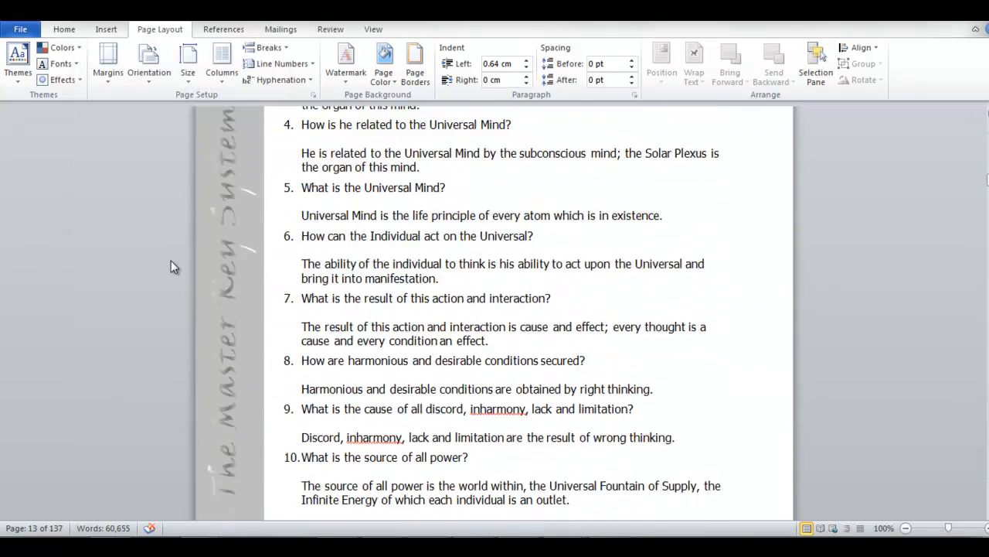
scroll(168, 261, "down", 20)
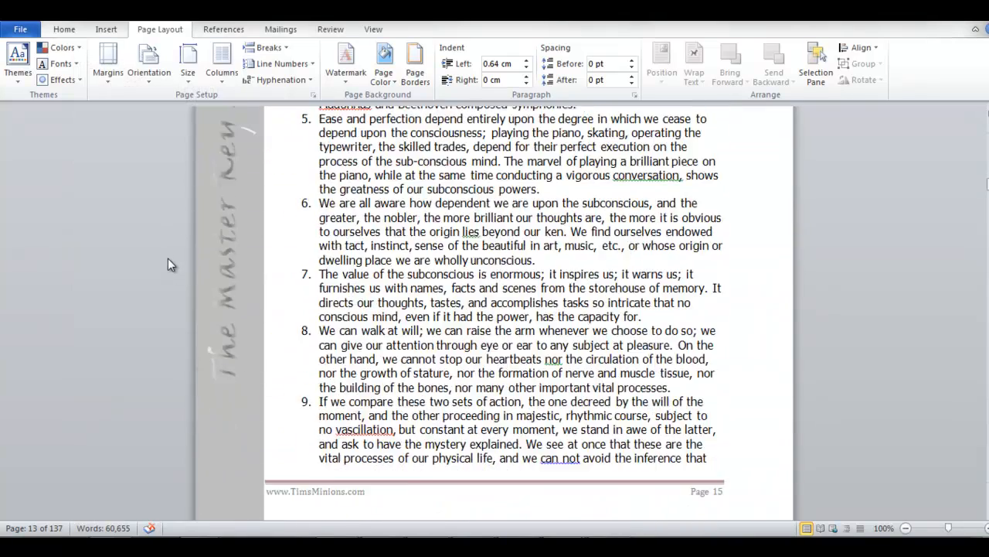
scroll(183, 275, "down", 20)
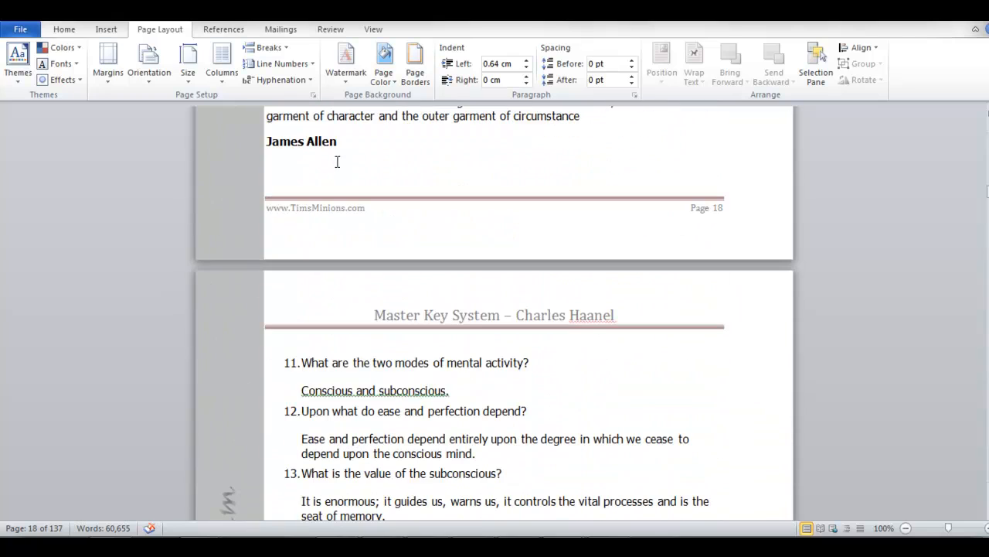
left_click_drag(339, 140, 278, 140)
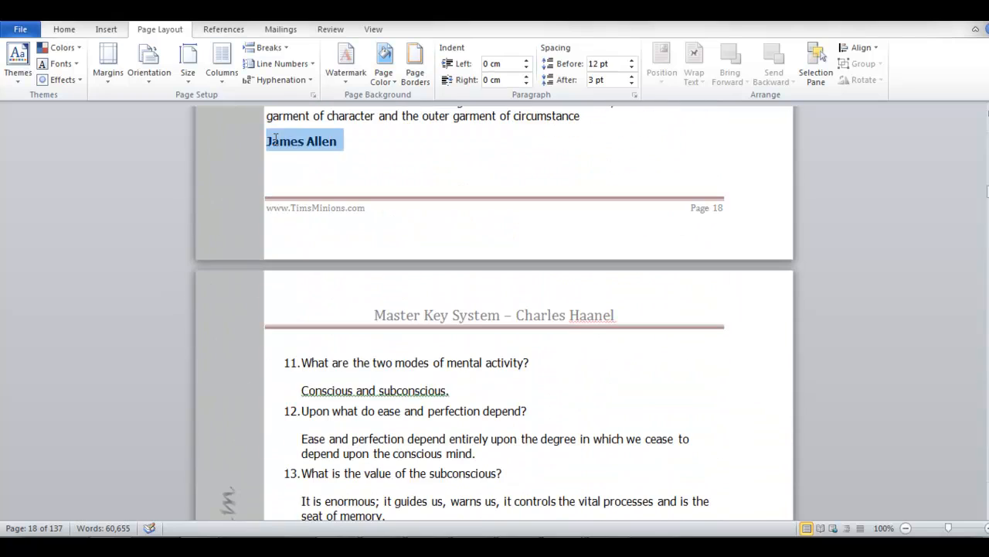
left_click(68, 30)
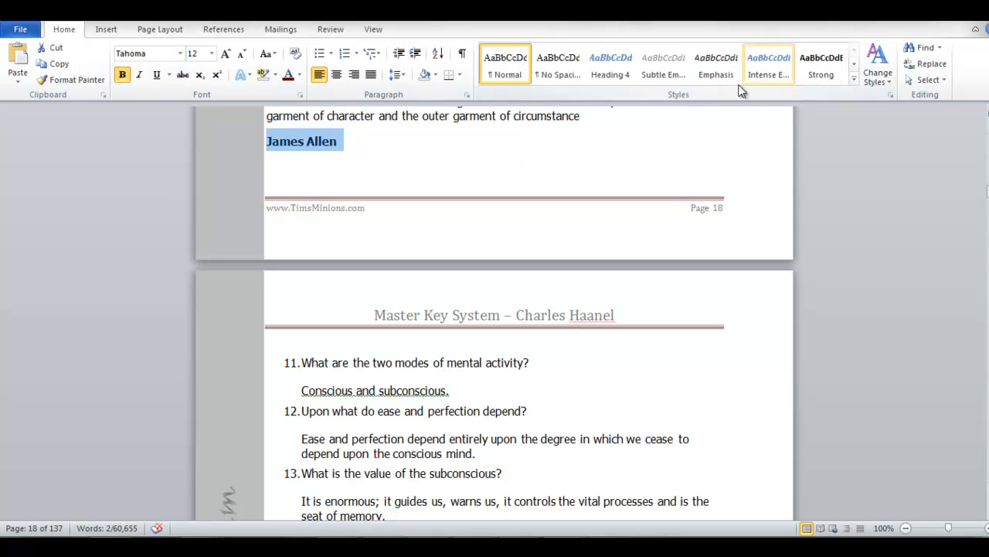
left_click(503, 73)
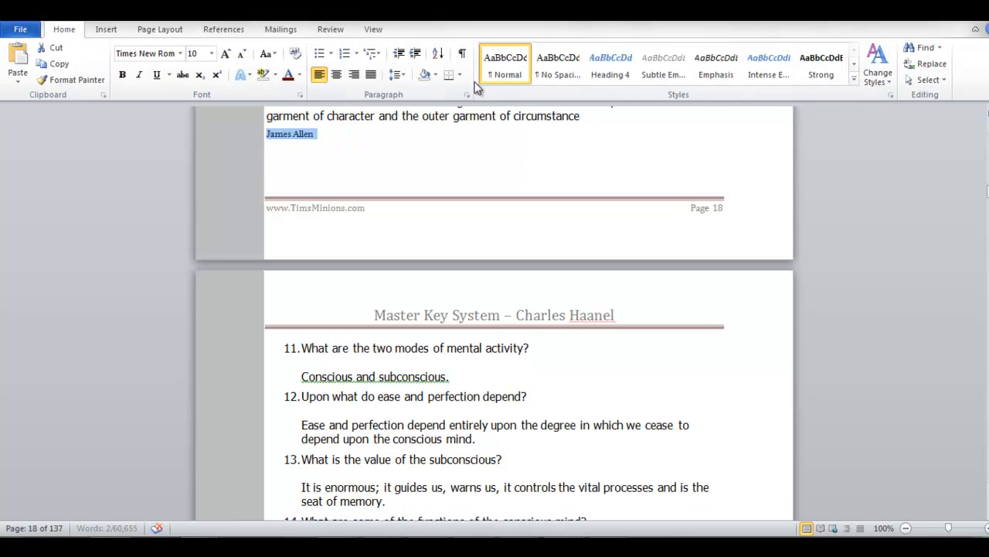
key("ctrl+b")
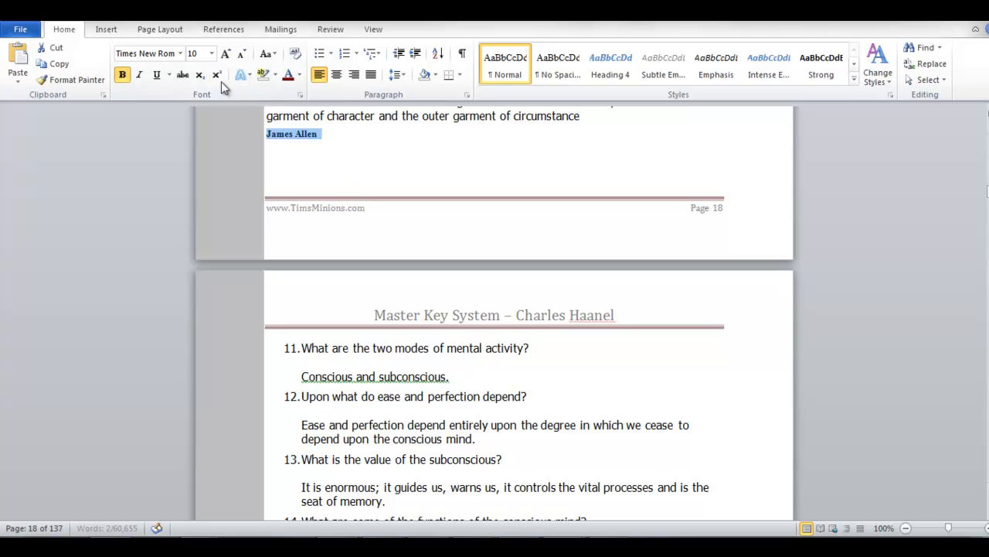
left_click(510, 71)
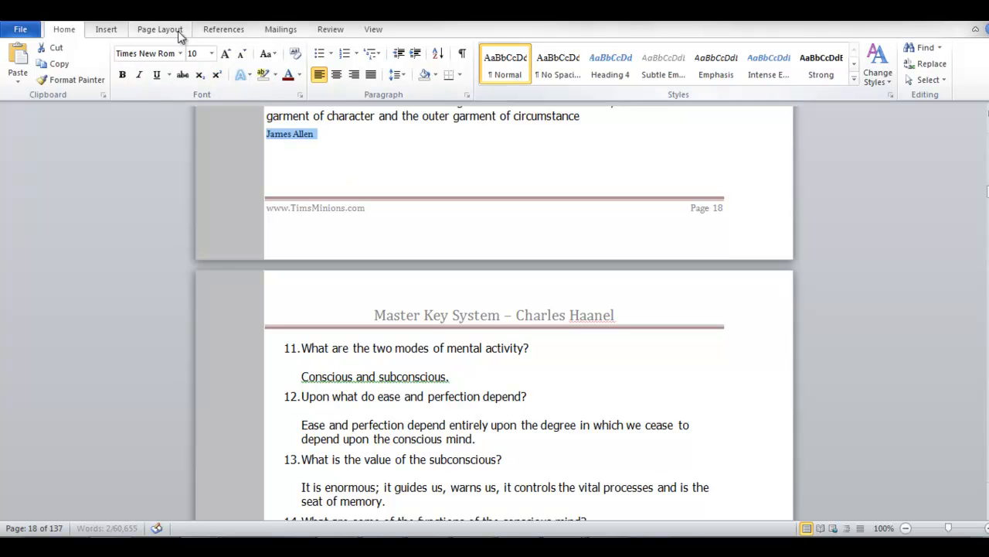
key("ctrl+z")
left_click(408, 146)
scroll(424, 193, "down", 3)
scroll(424, 226, "down", 3)
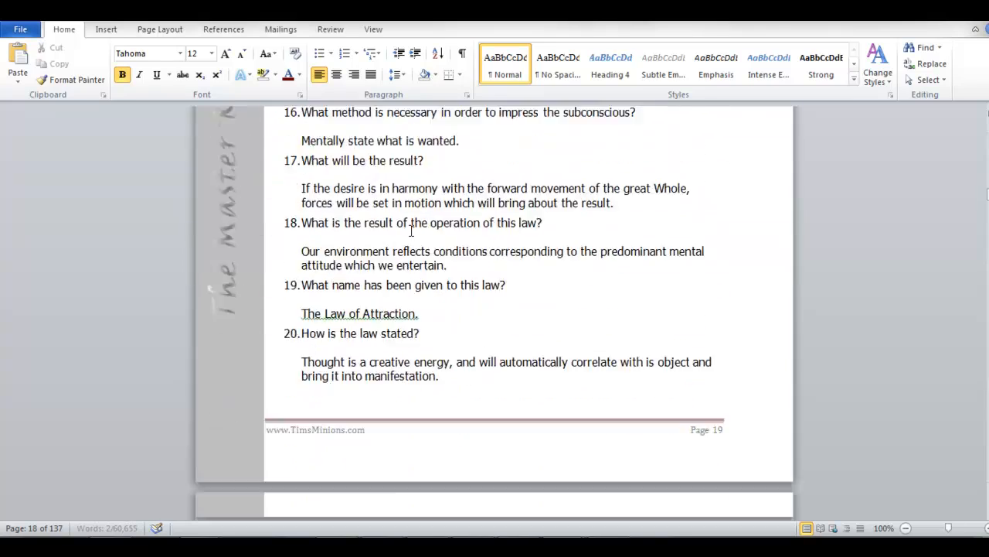
scroll(411, 234, "up", 4)
scroll(414, 252, "down", 20)
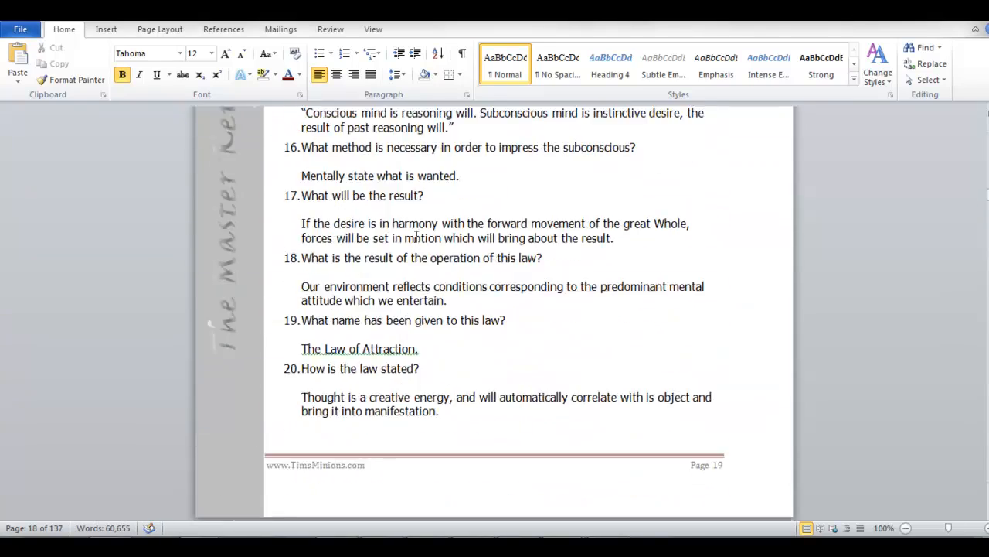
- Apply the Heading 1 style to the "PART THREE" title on page 20
scroll(322, 157, "up", 4)
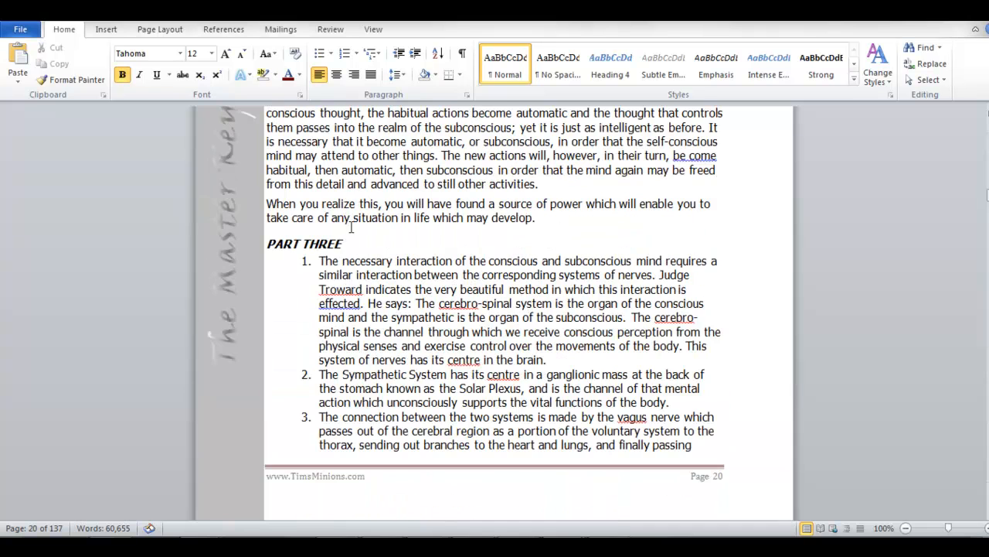
triple_click(342, 243)
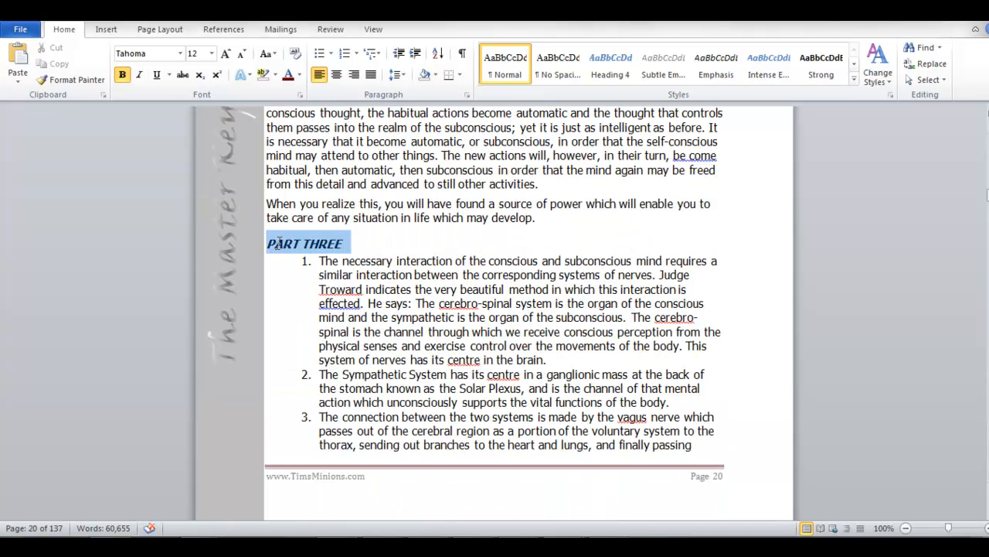
left_click(854, 79)
left_click(824, 108)
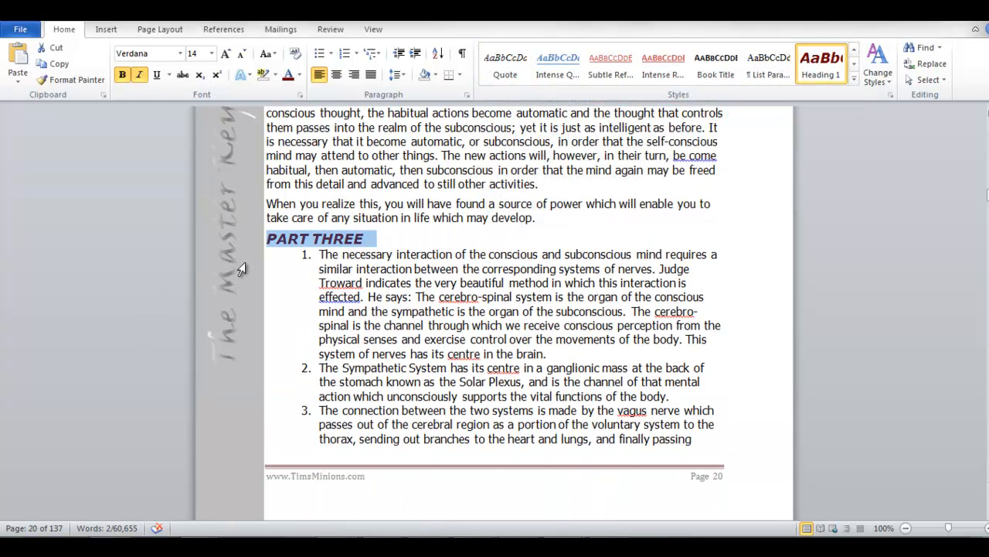
- Insert a Next Page section break directly before the "PART THREE" heading
left_click(270, 245)
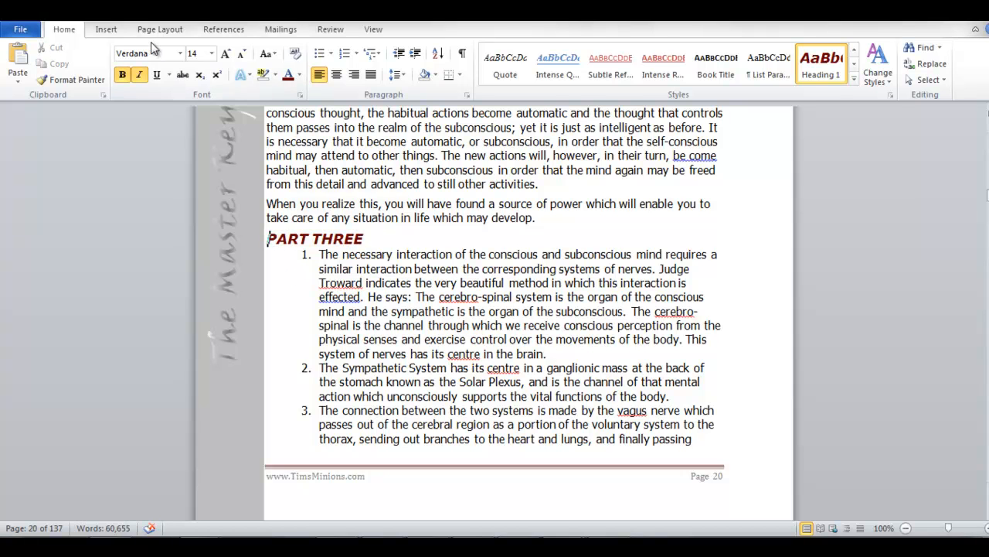
left_click(175, 30)
left_click(268, 48)
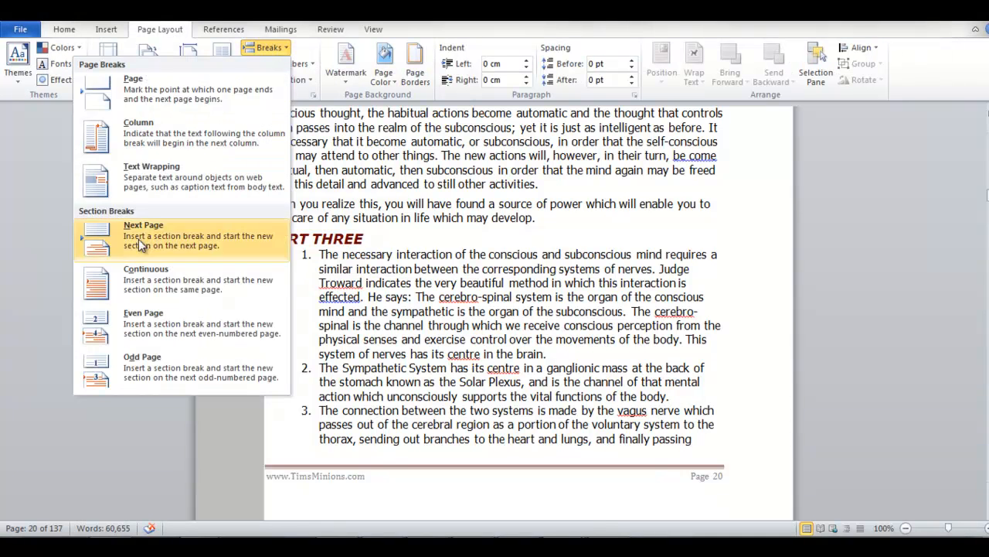
left_click(174, 241)
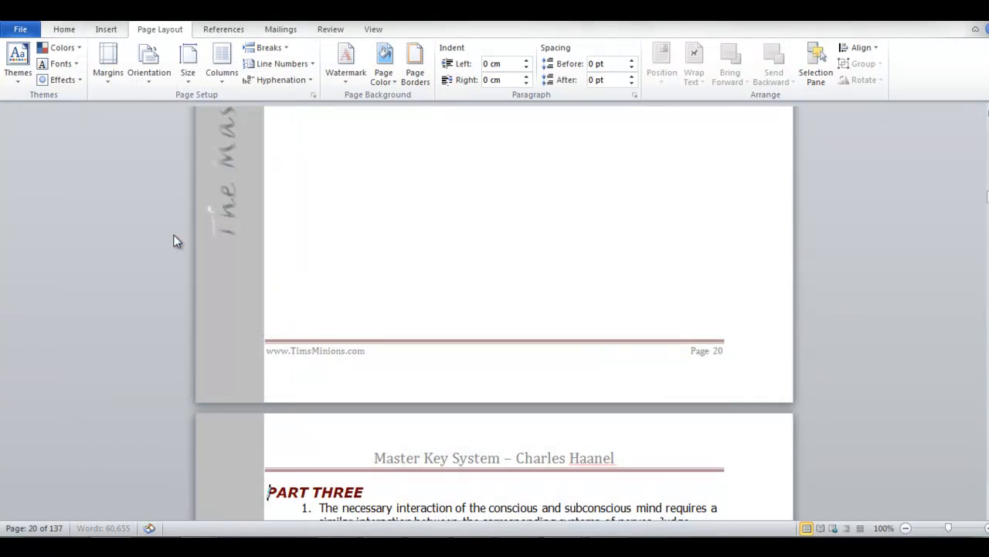
- Update the entire table of contents, not only its page numbers
scroll(172, 303, "down", 3)
scroll(698, 310, "up", 5)
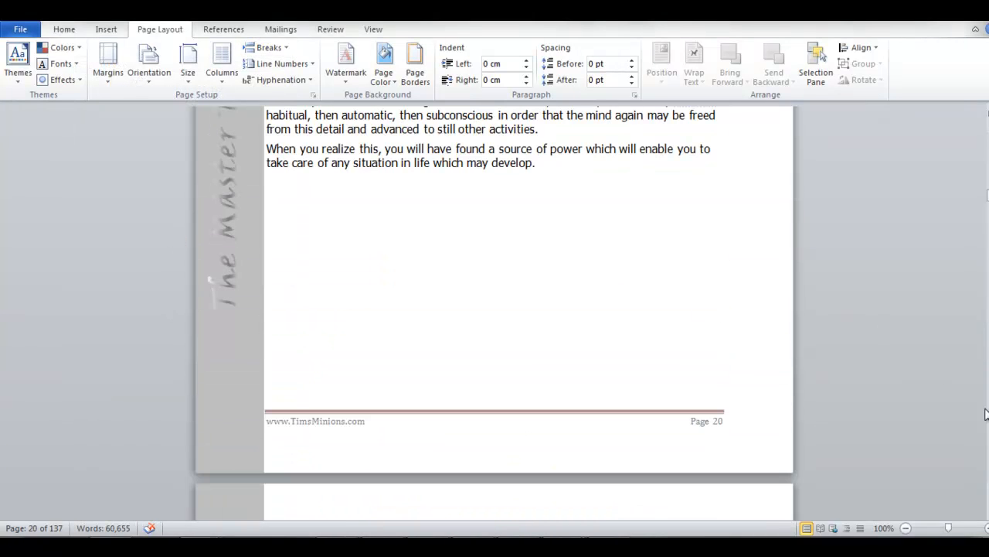
left_click_drag(988, 195, 988, 146)
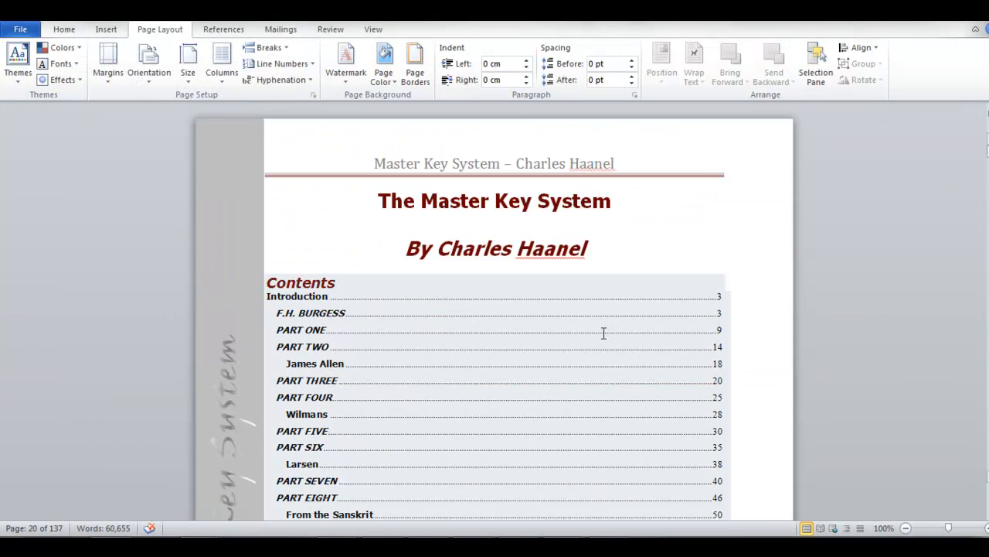
left_click(338, 304)
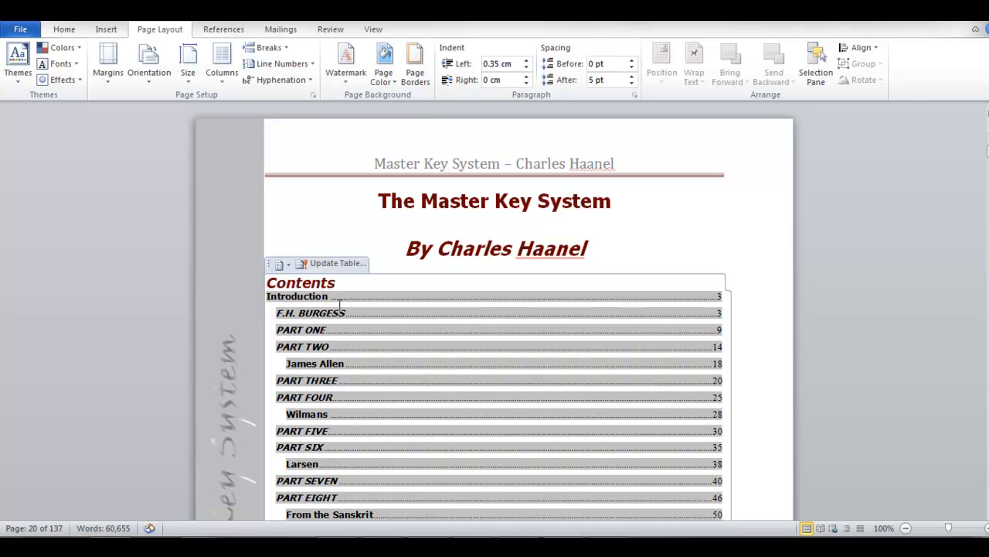
left_click(338, 264)
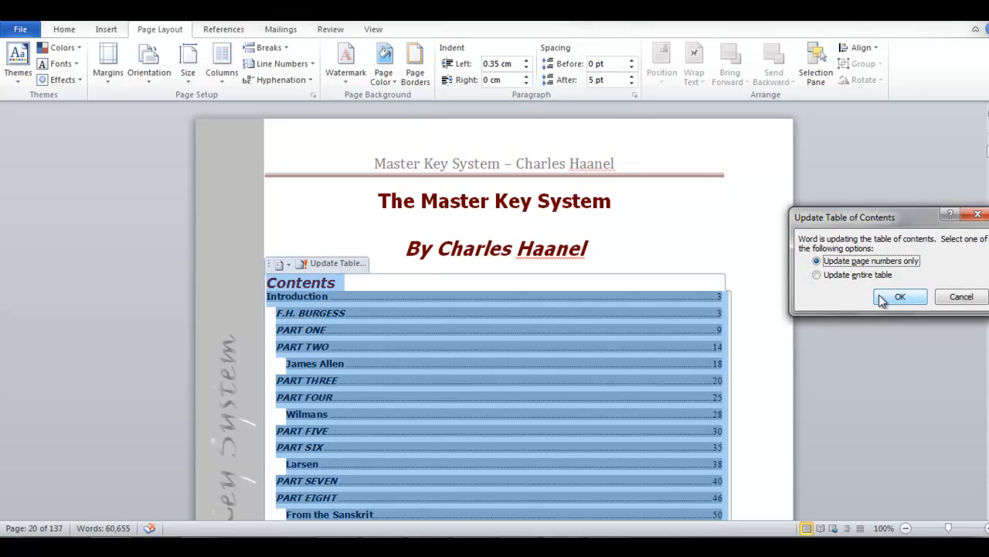
left_click(818, 276)
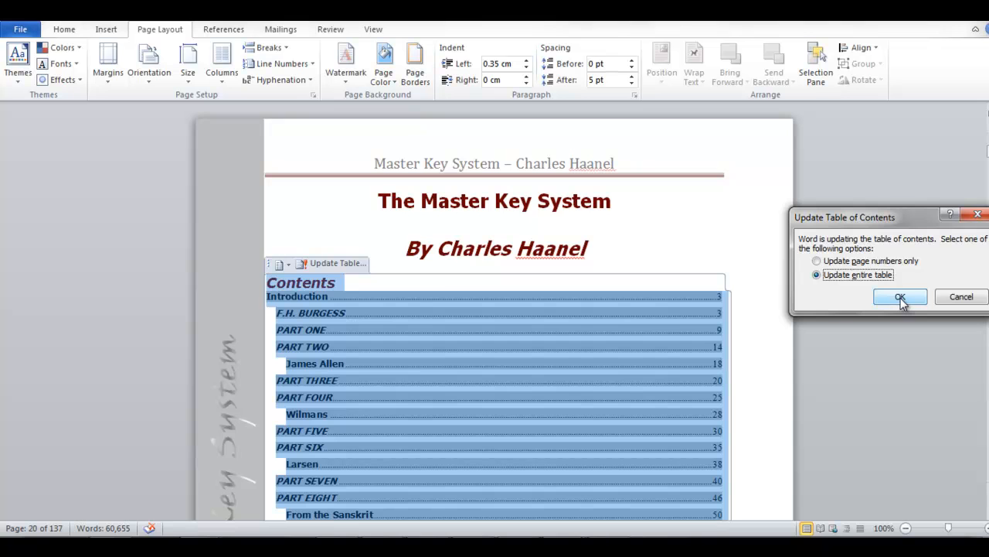
left_click(900, 297)
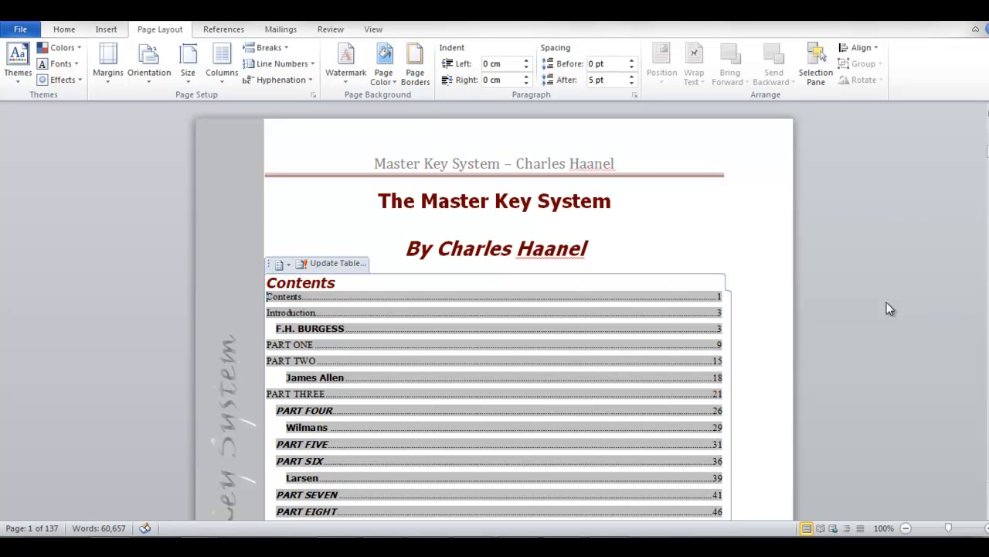
- Examine the levels and formatting of the part titles and author names in the table of contents
scroll(742, 316, "down", 3)
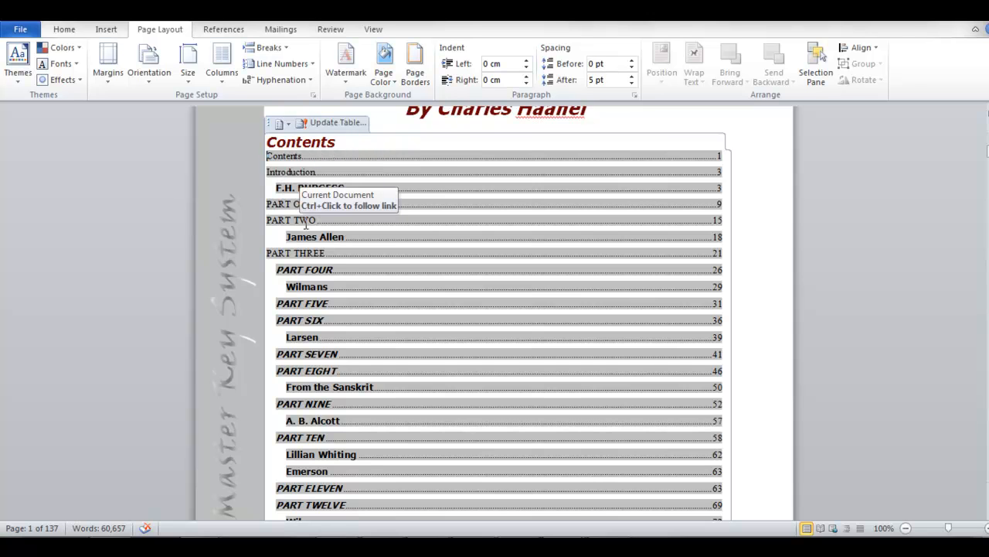
left_click_drag(345, 188, 285, 187)
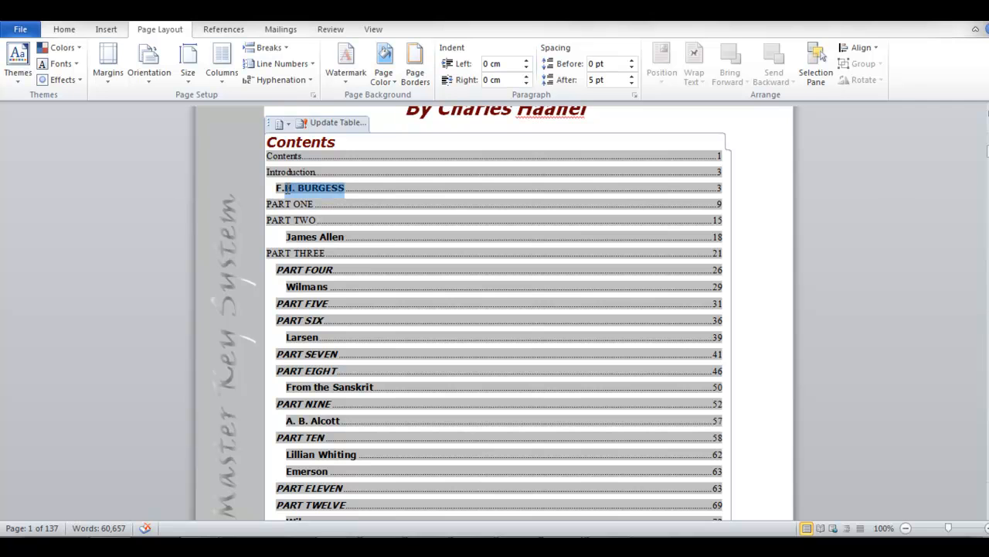
left_click(340, 237)
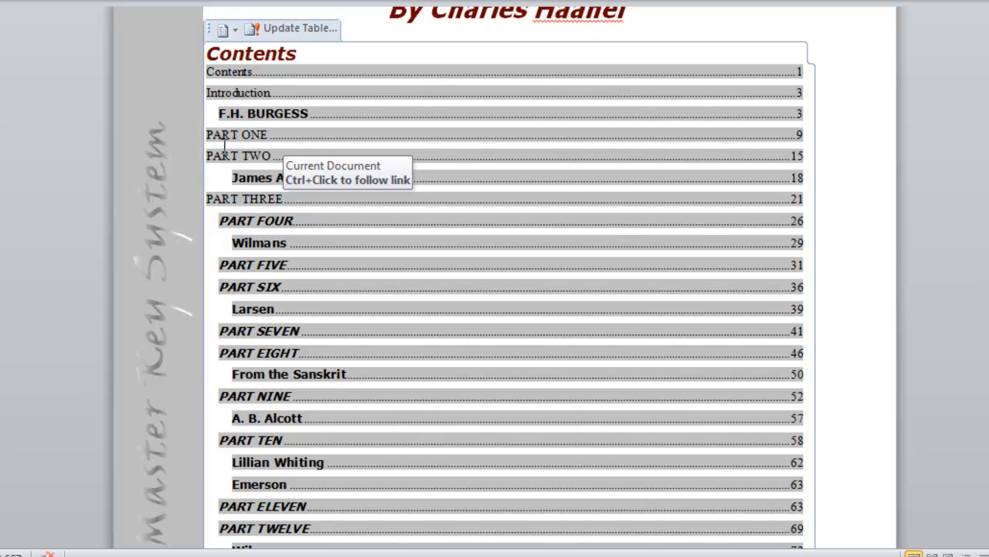
scroll(224, 194, "down", 1)
left_click(861, 224)
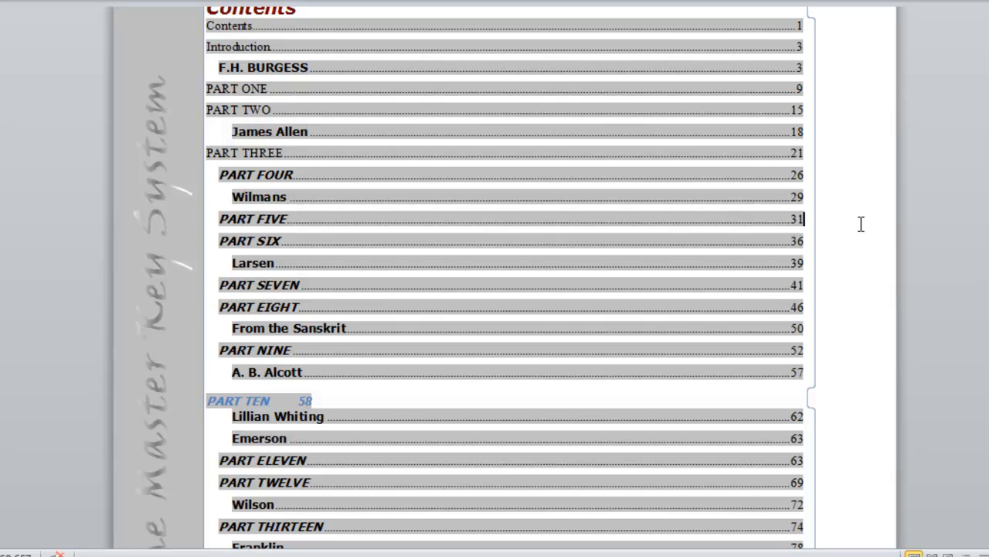
- Apply the No Spacing style to the signatory's name below the last paragraph on page 3
scroll(509, 278, "down", 20)
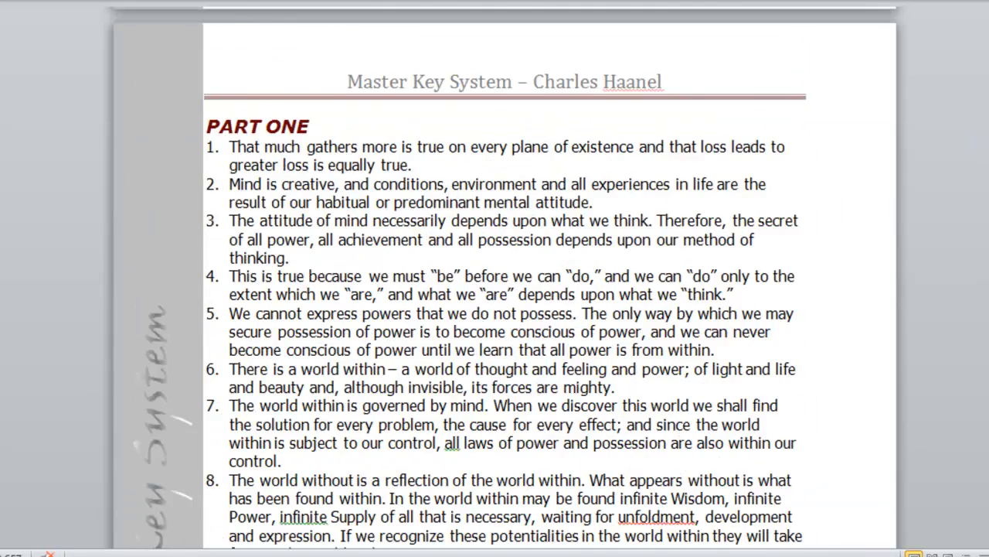
scroll(707, 249, "down", 10)
scroll(422, 246, "down", 20)
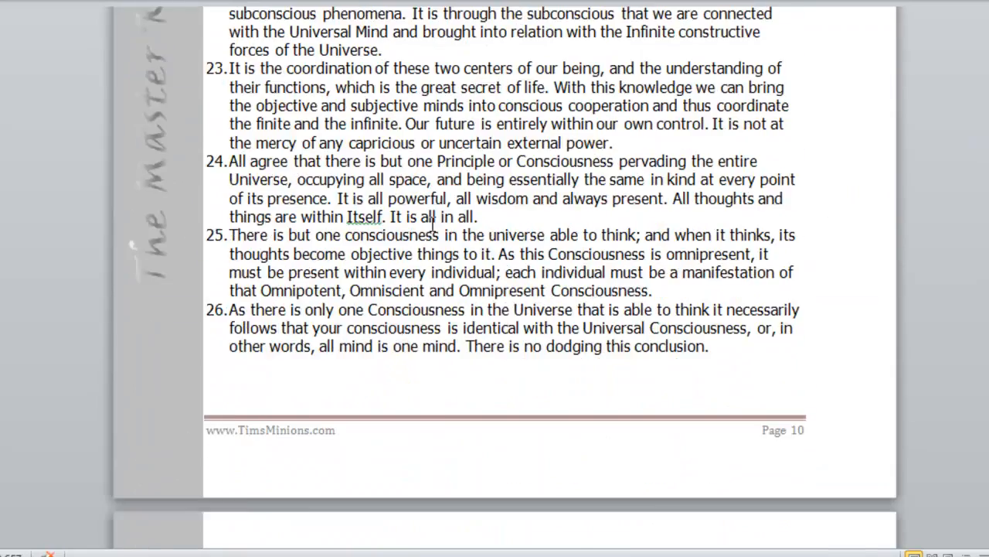
scroll(434, 221, "down", 8)
scroll(438, 221, "up", 20)
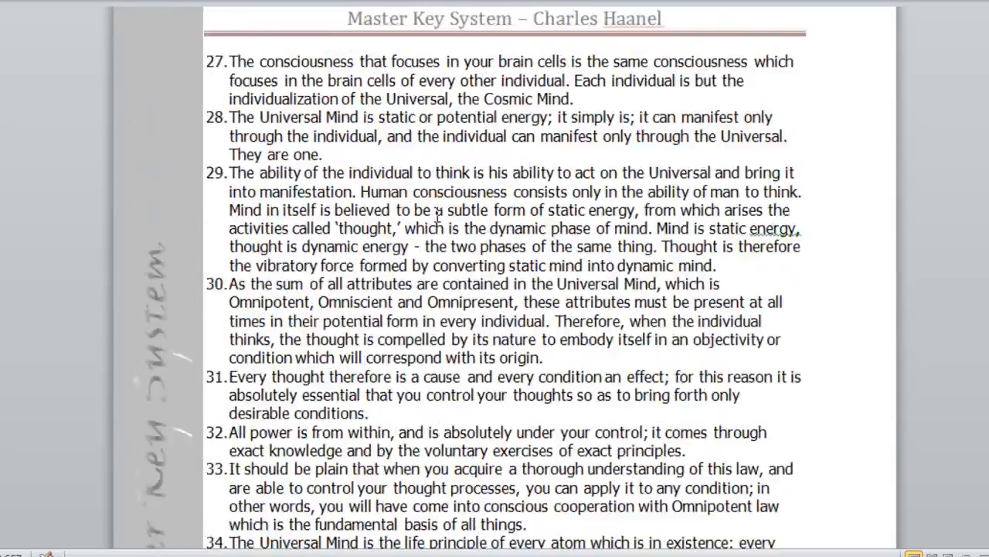
scroll(438, 214, "up", 20)
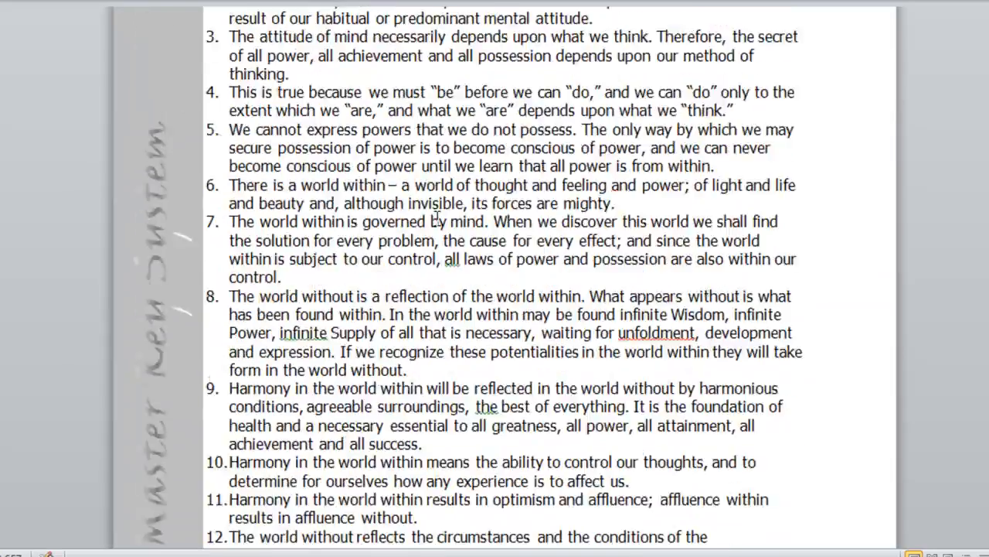
scroll(437, 218, "up", 8)
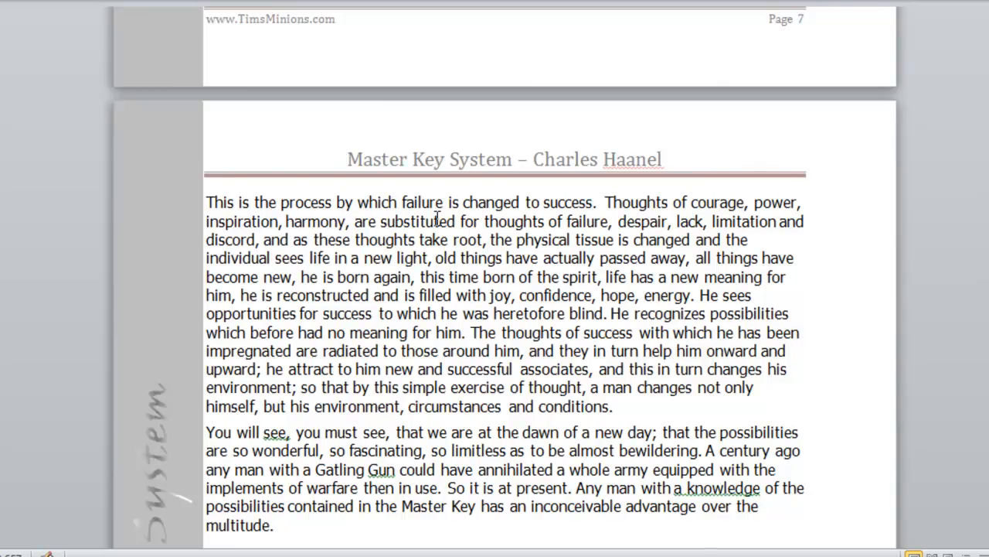
scroll(436, 218, "up", 20)
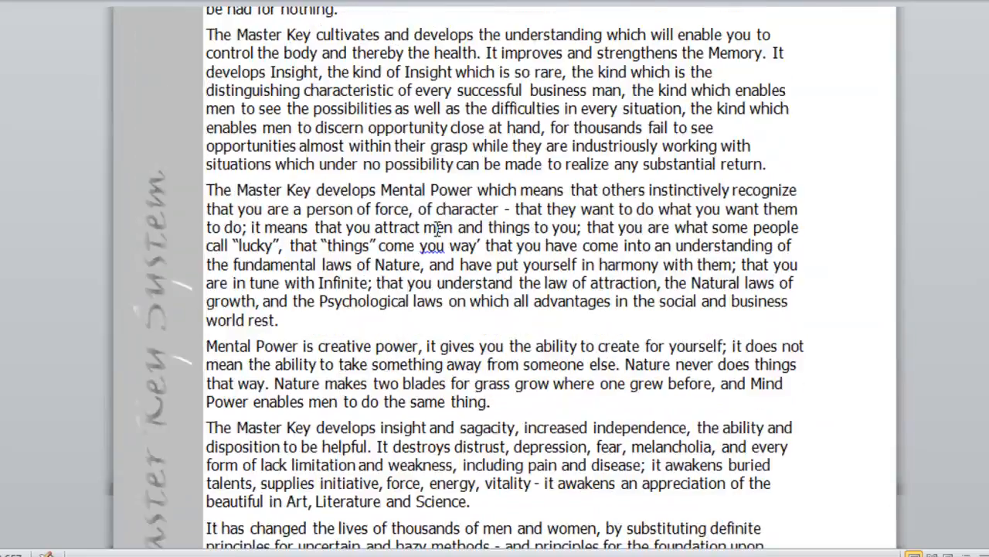
scroll(438, 228, "up", 20)
scroll(437, 236, "up", 16)
left_click_drag(323, 230, 204, 226)
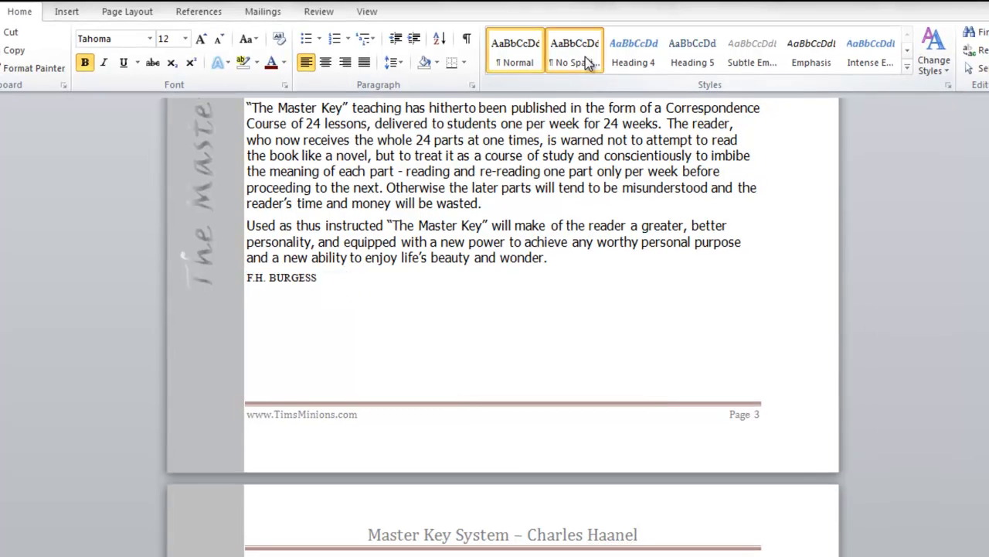
left_click(588, 61)
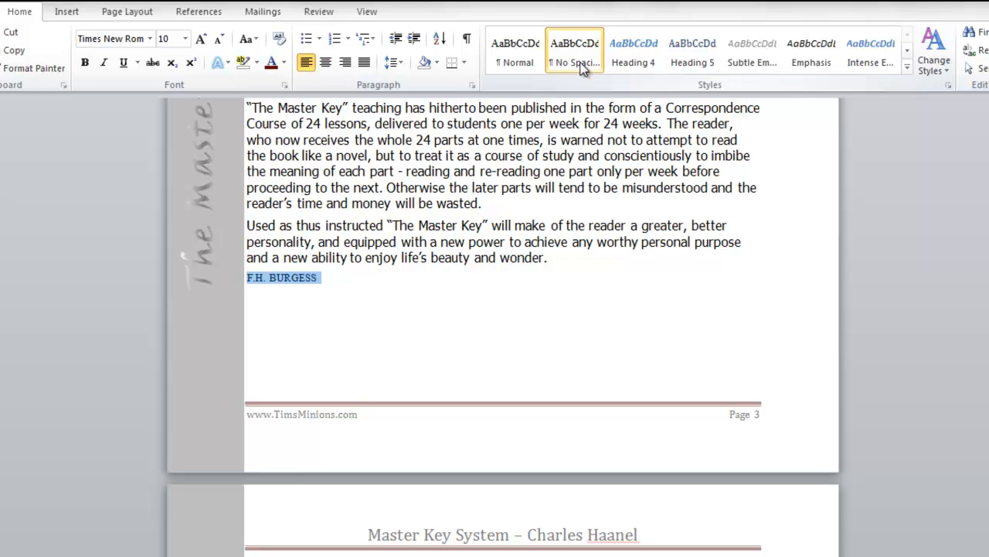
left_click(354, 274)
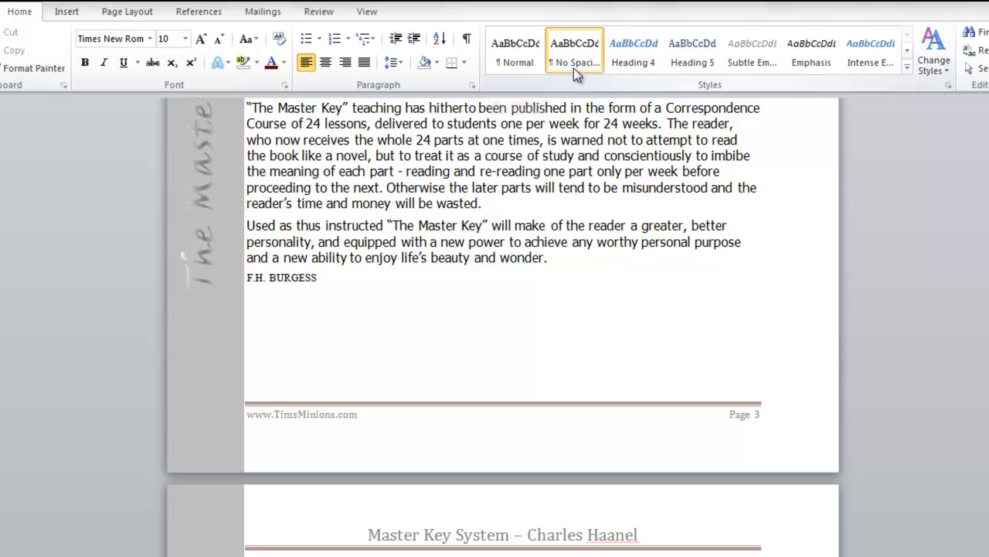
- Set the font size of the signatory's name on page 3 to 14
left_click_drag(319, 279, 253, 283)
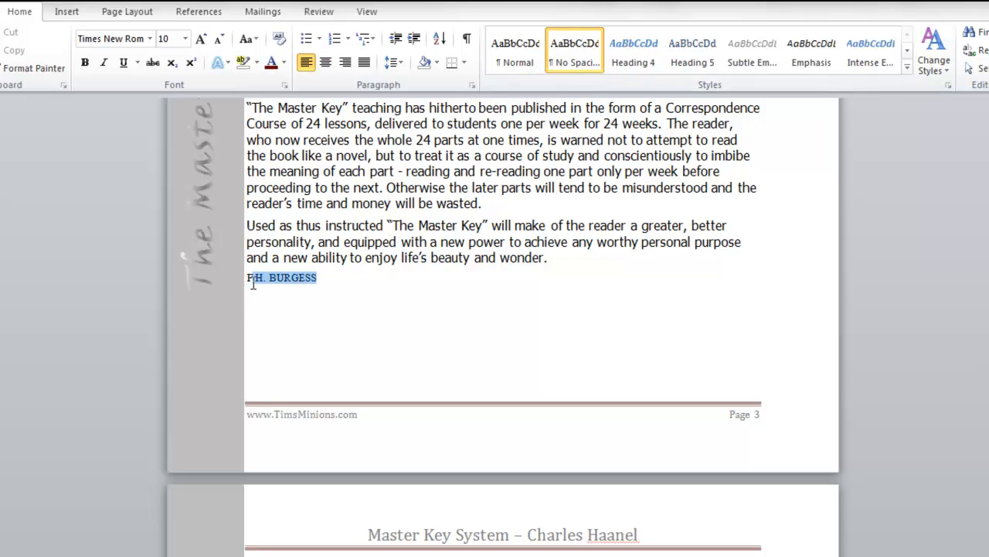
left_click(185, 38)
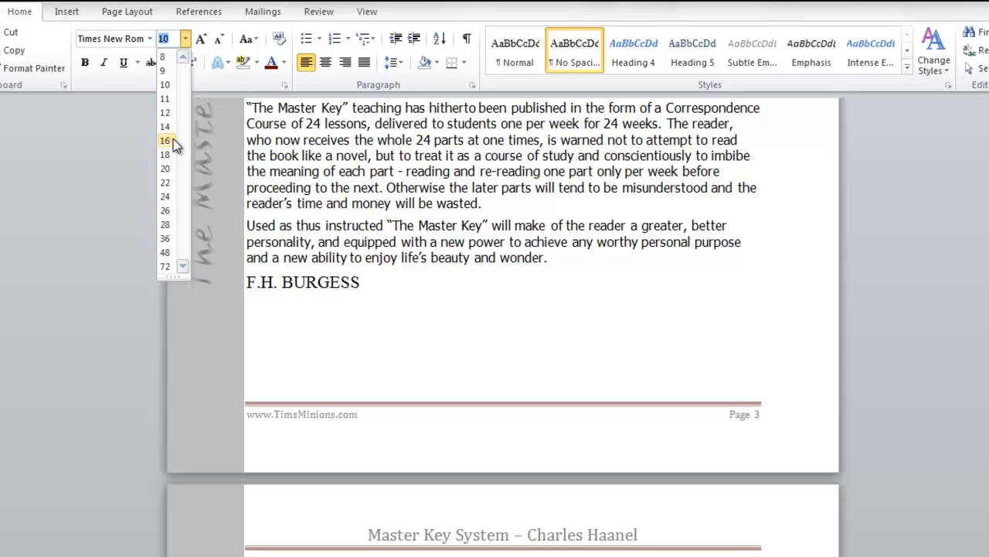
left_click(166, 126)
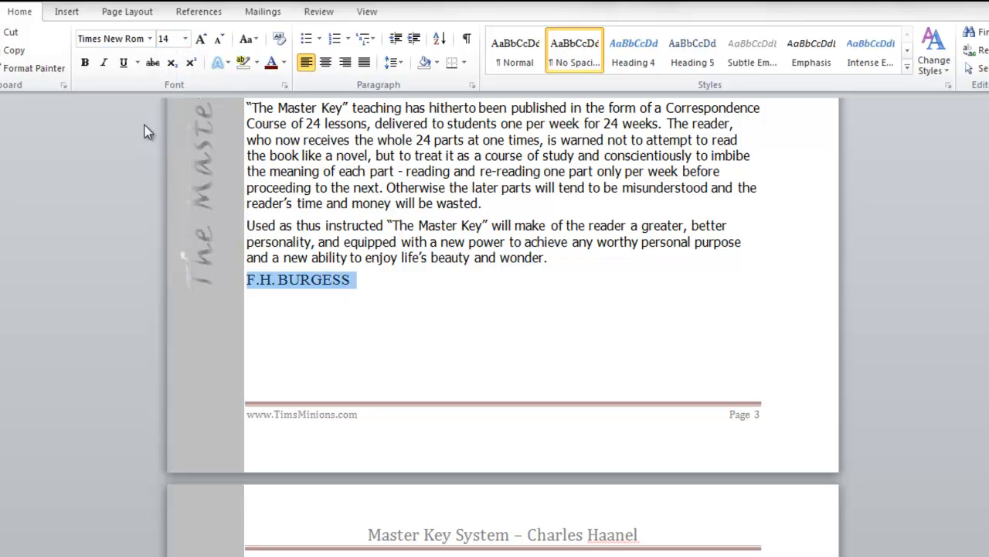
left_click(470, 369)
- Apply the No Spacing style to the author's name below the closing quotation on page 18
scroll(473, 367, "down", 20)
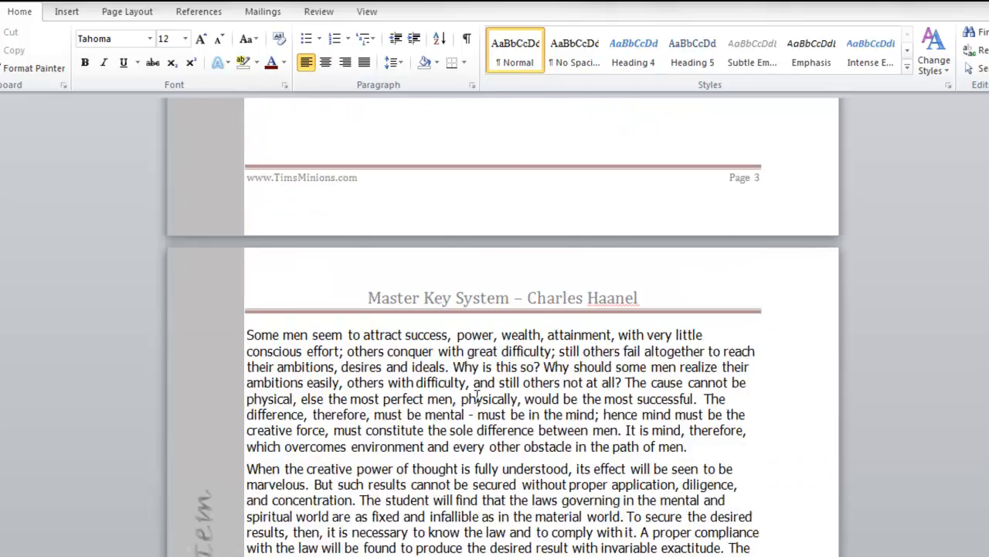
scroll(427, 392, "down", 20)
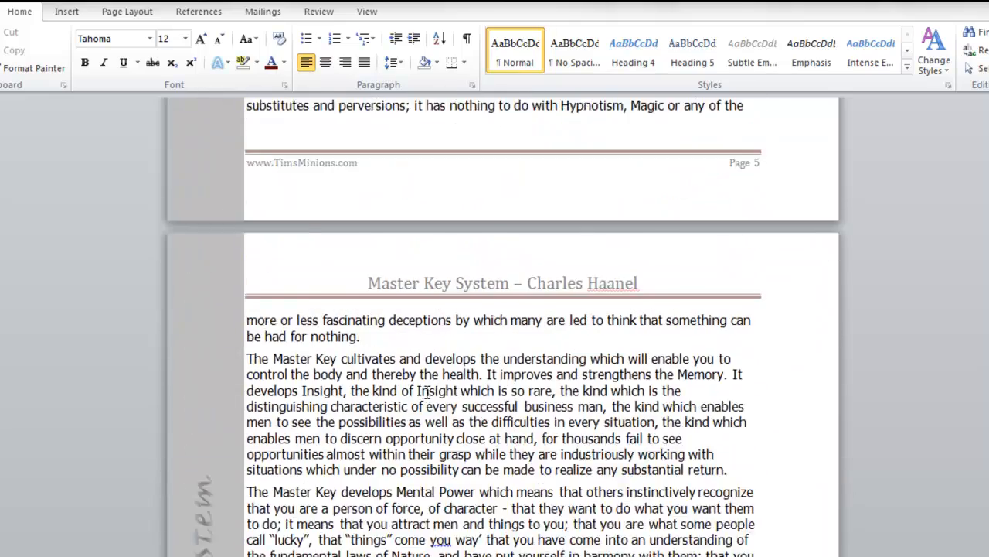
scroll(427, 390, "down", 20)
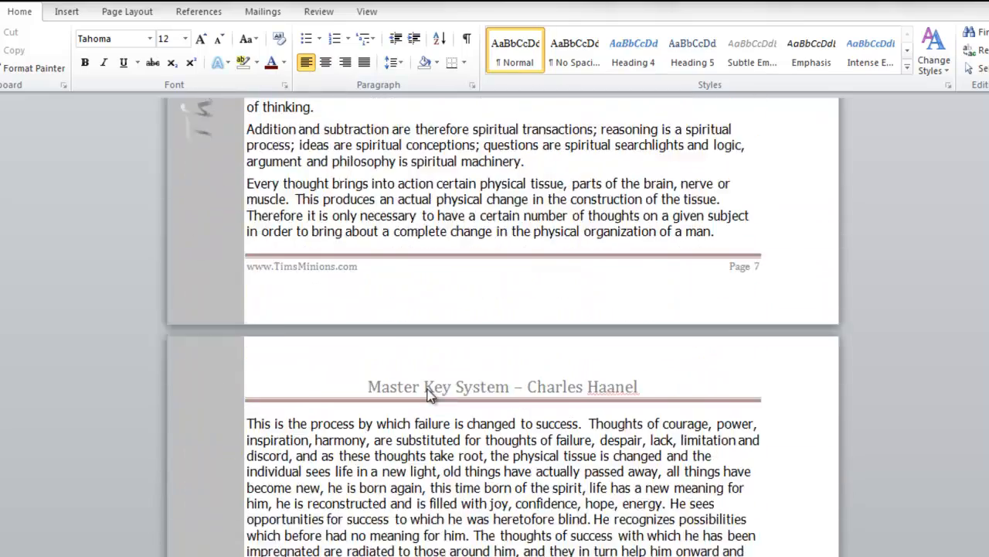
scroll(431, 391, "down", 20)
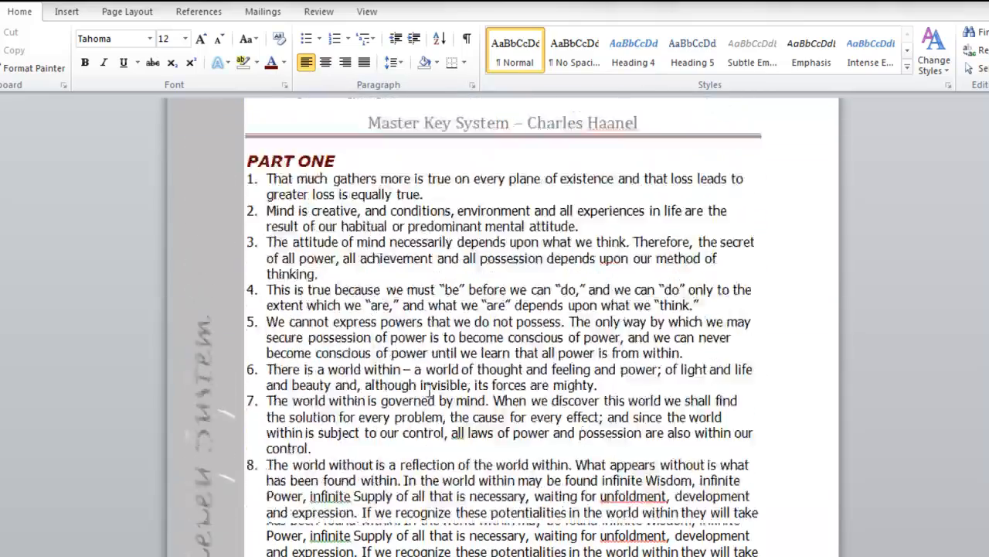
scroll(433, 395, "down", 20)
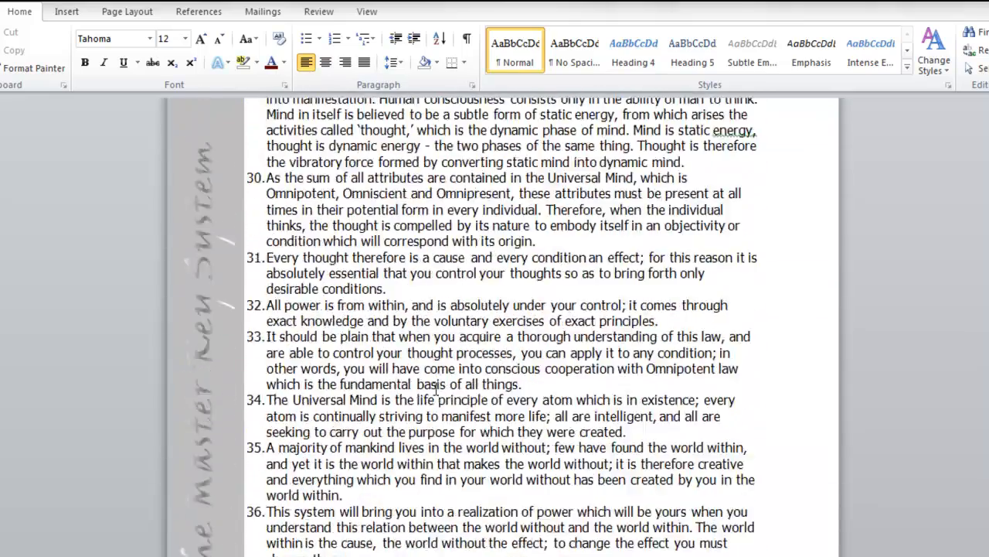
scroll(437, 391, "down", 20)
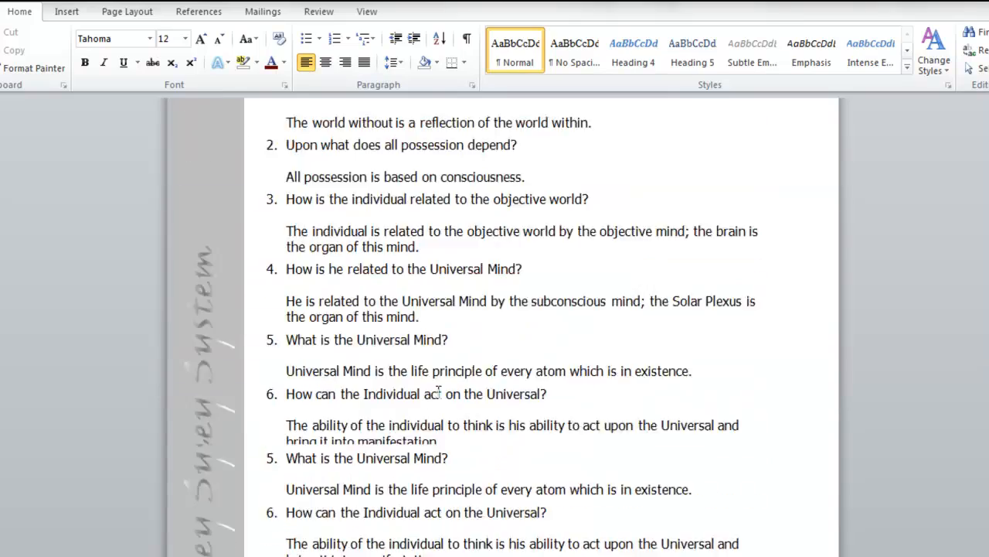
scroll(439, 392, "down", 20)
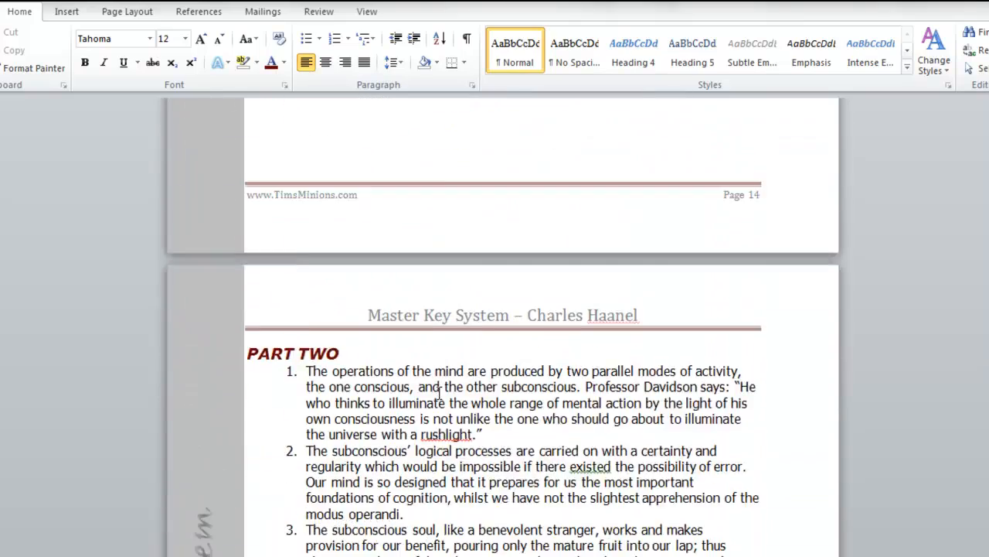
scroll(441, 390, "down", 20)
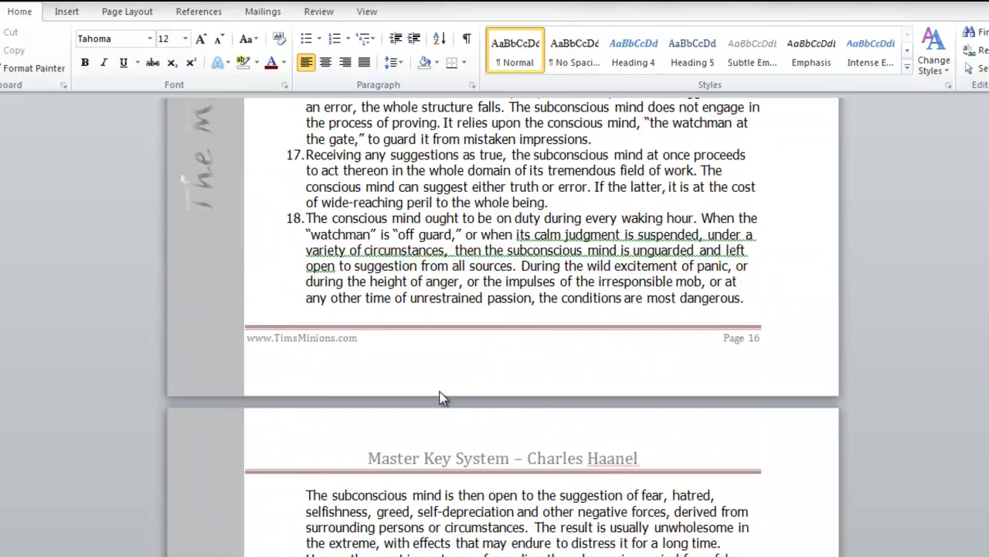
scroll(438, 396, "down", 15)
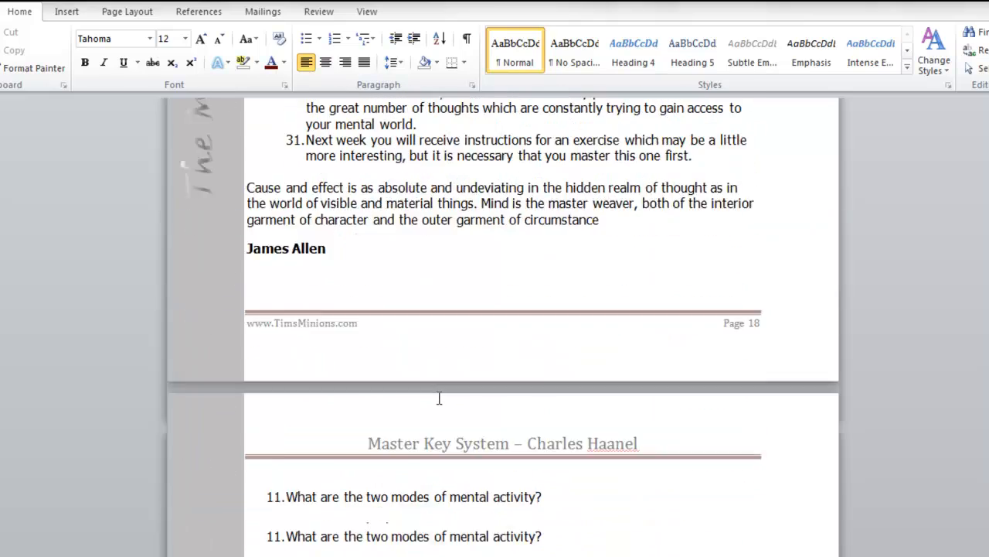
left_click_drag(331, 171, 259, 170)
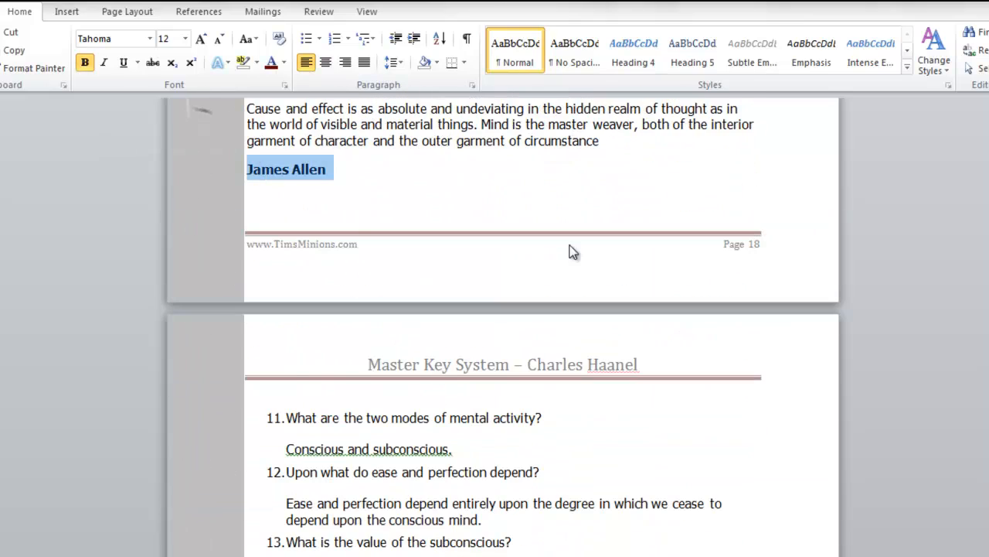
left_click(584, 66)
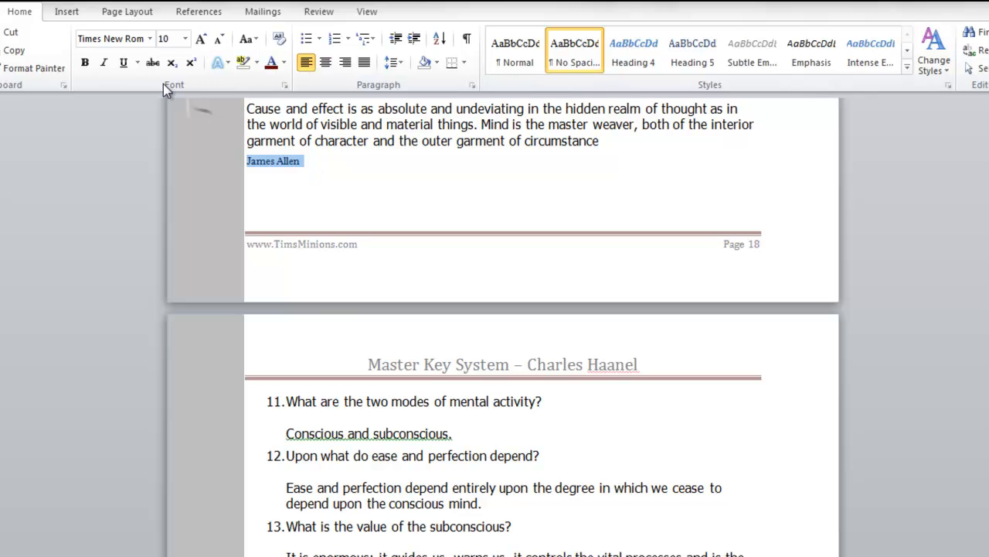
- Set the font size of the quoted author's name on page 18 to 14
left_click(184, 39)
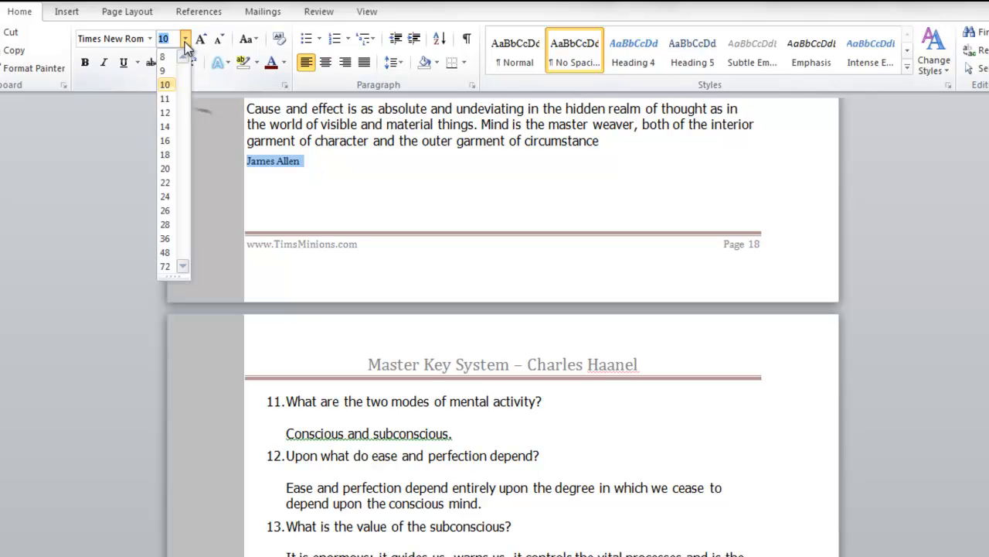
left_click(174, 125)
left_click(380, 190)
- Update the entire table of contents, including its entries and page numbers
scroll(380, 189, "up", 15)
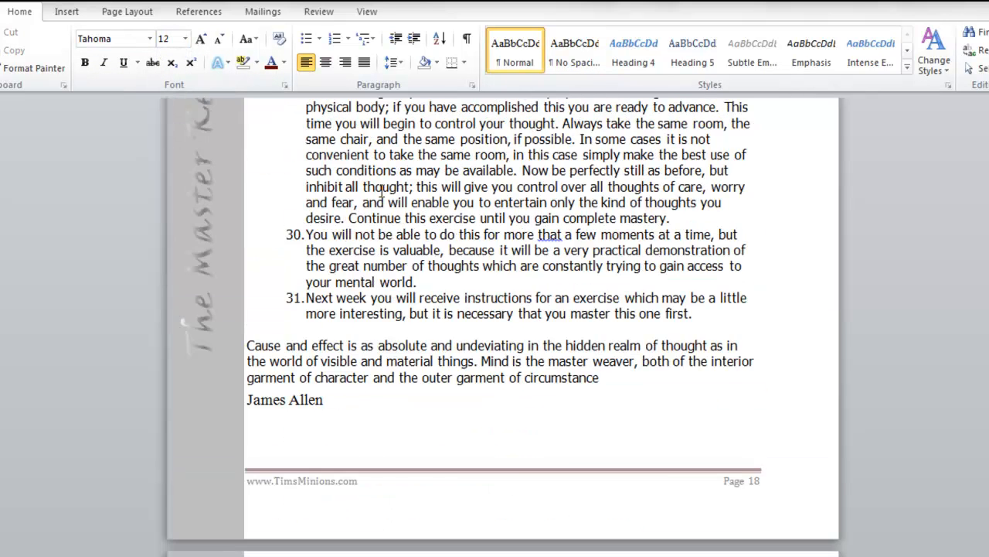
left_click_drag(988, 192, 988, 135)
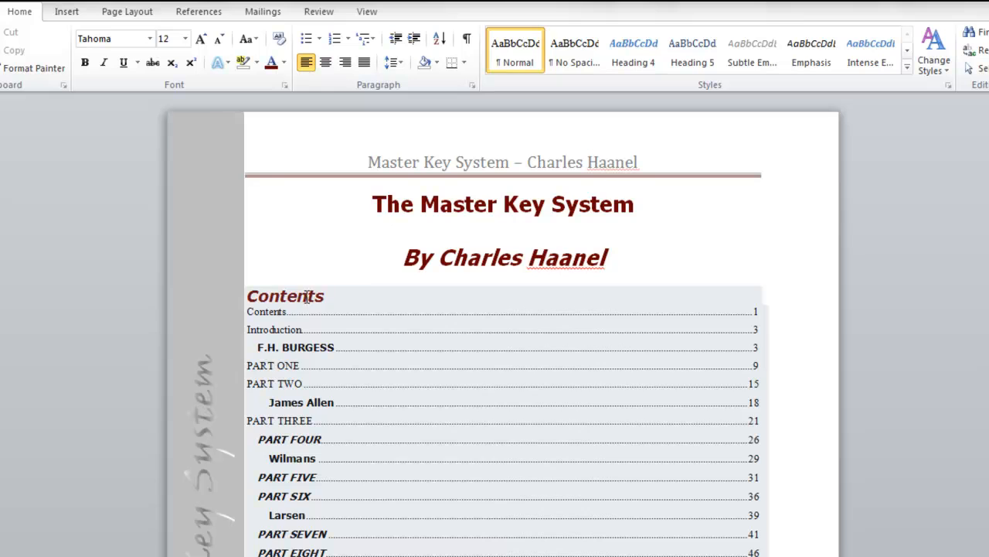
left_click(307, 297)
left_click(323, 274)
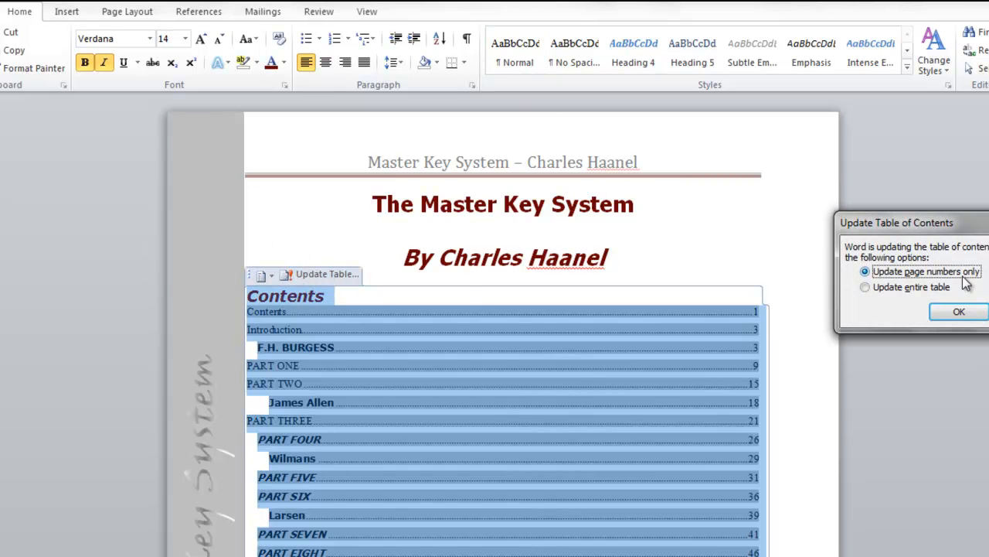
left_click(865, 287)
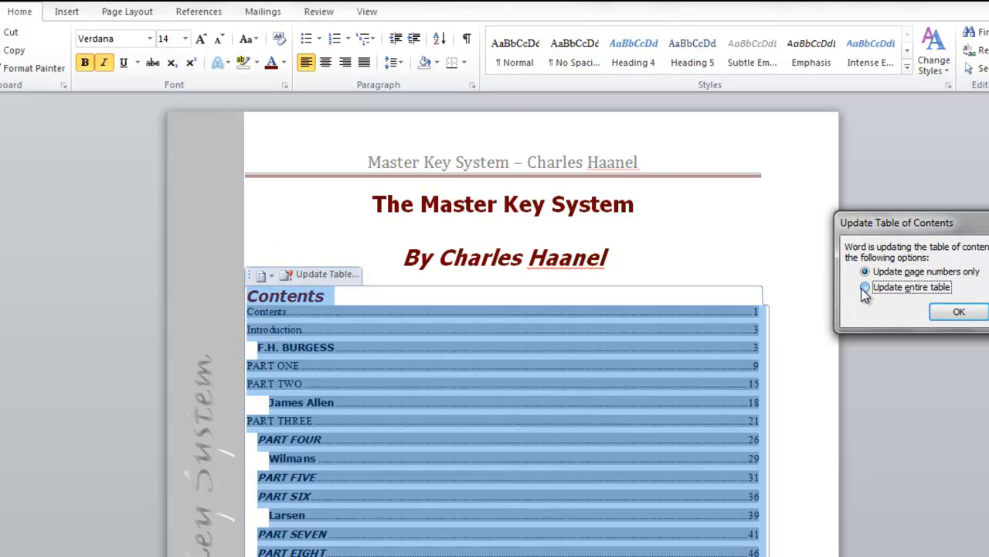
left_click(958, 312)
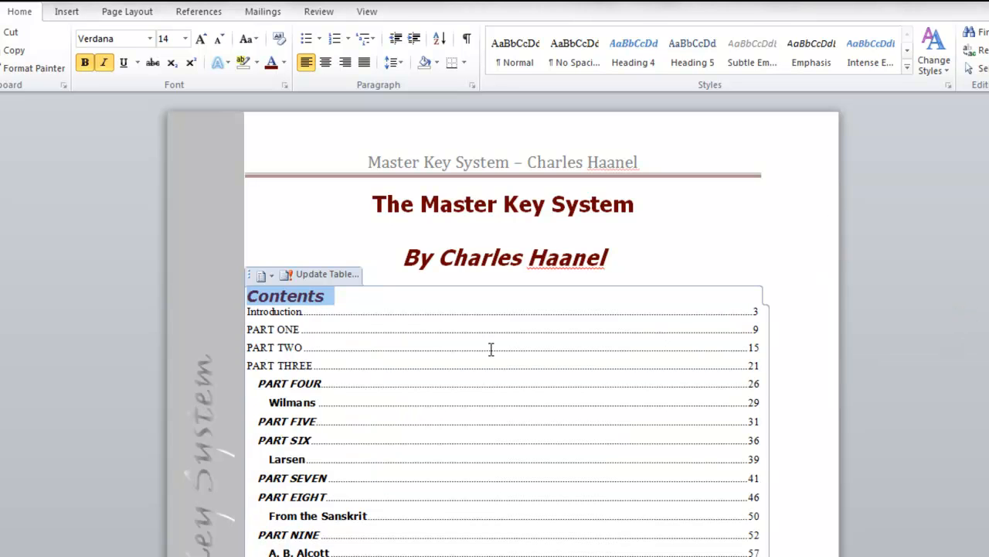
- Compare the PART ONE to PART THREE entries with the remaining table of contents entries and the available heading styles
scroll(319, 367, "down", 2)
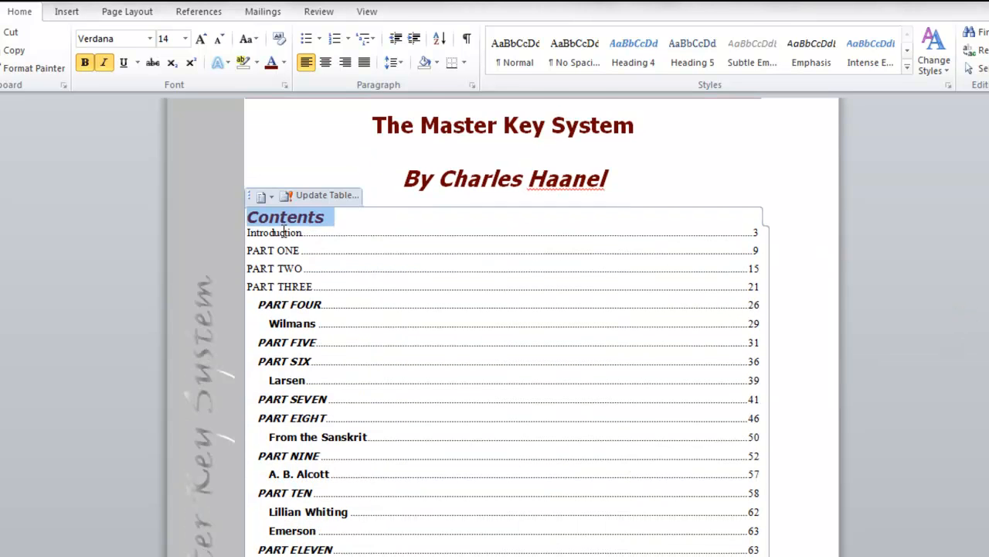
scroll(294, 235, "down", 2)
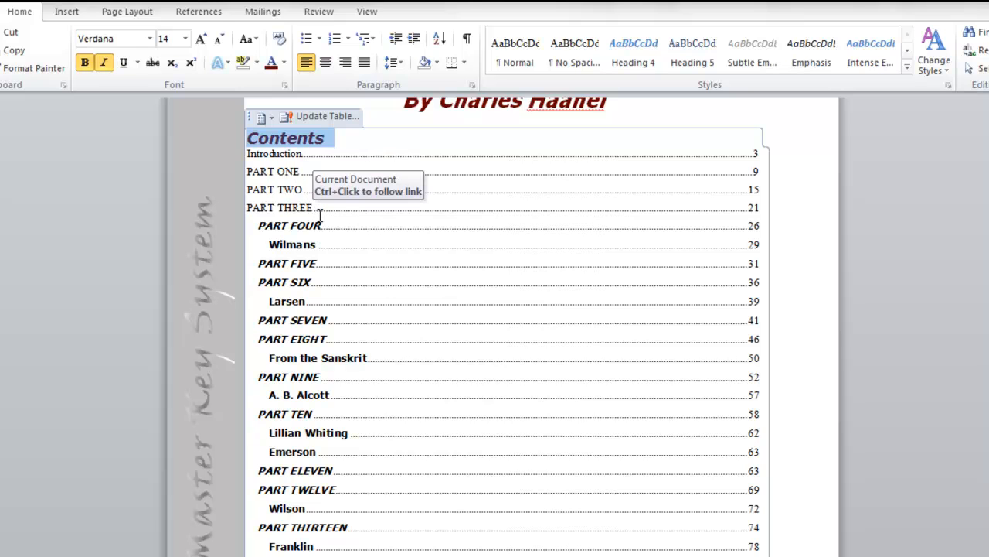
left_click_drag(314, 207, 263, 173)
scroll(313, 249, "down", 1)
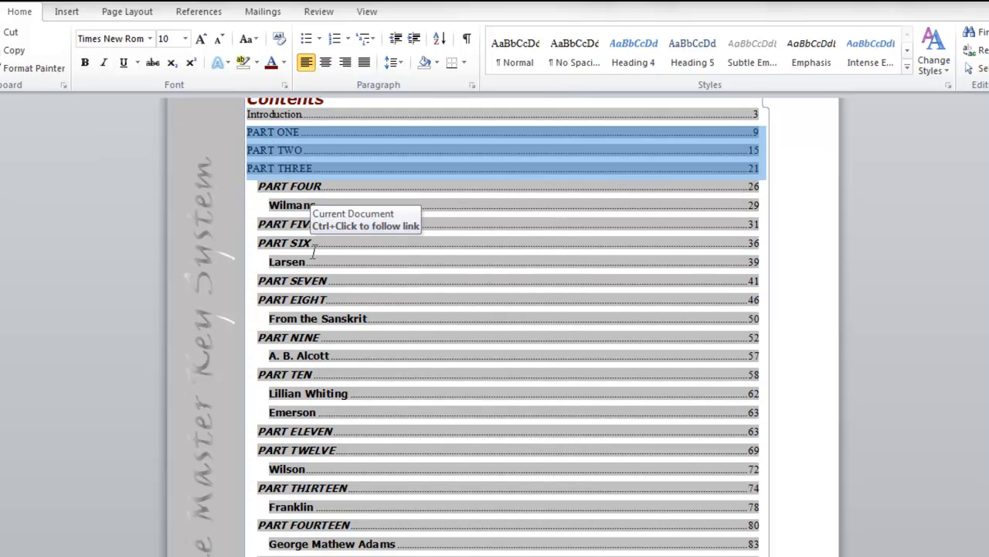
left_click(908, 67)
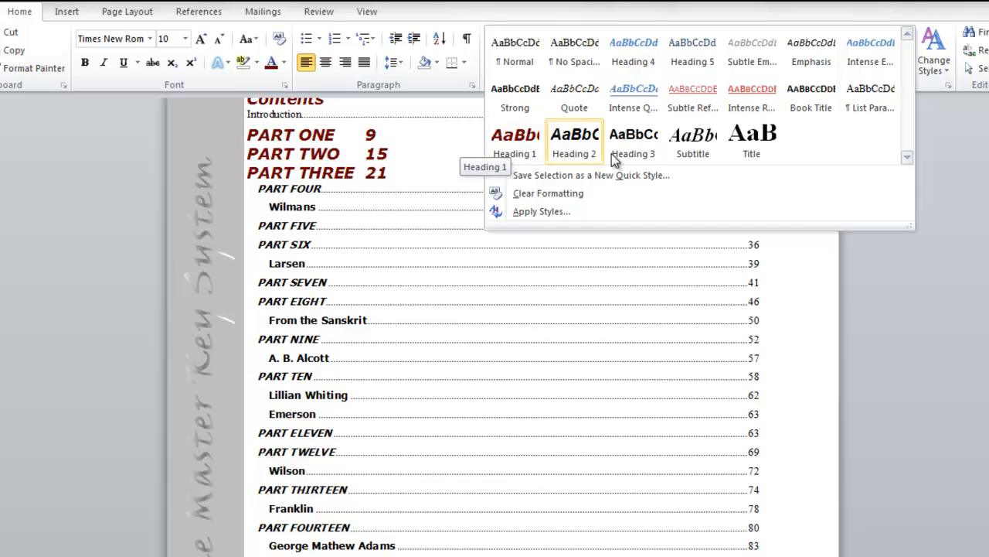
scroll(728, 262, "down", 8)
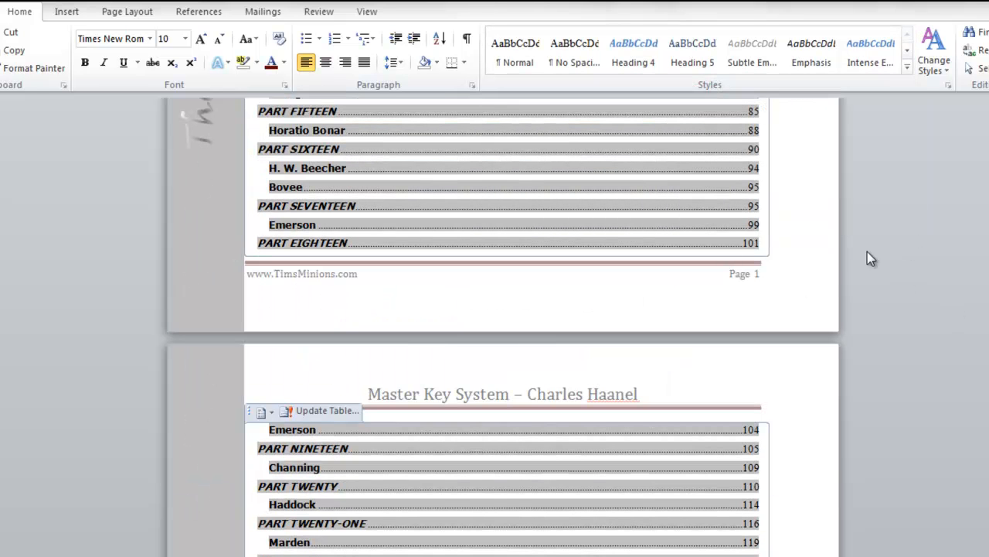
double_click(826, 280)
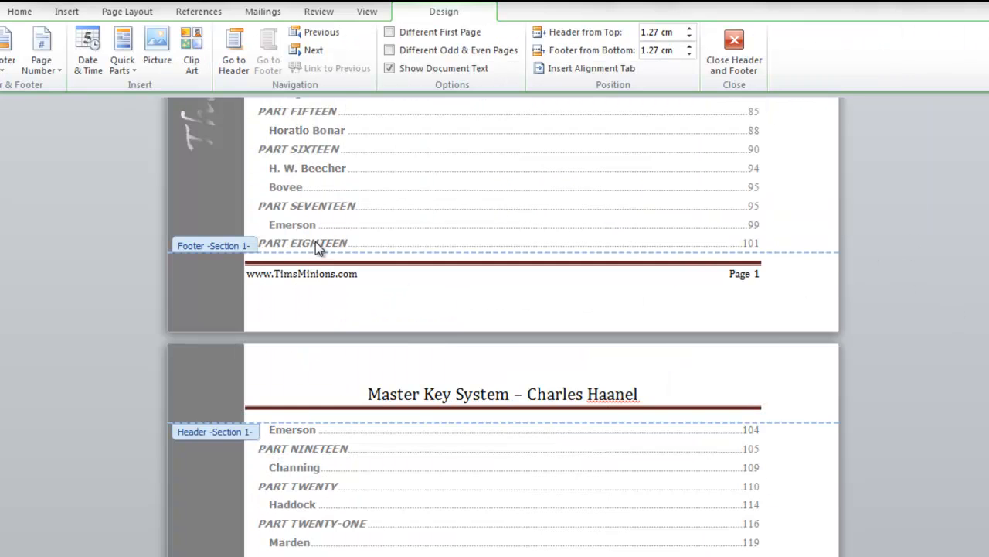
scroll(316, 241, "up", 7)
scroll(315, 240, "up", 4)
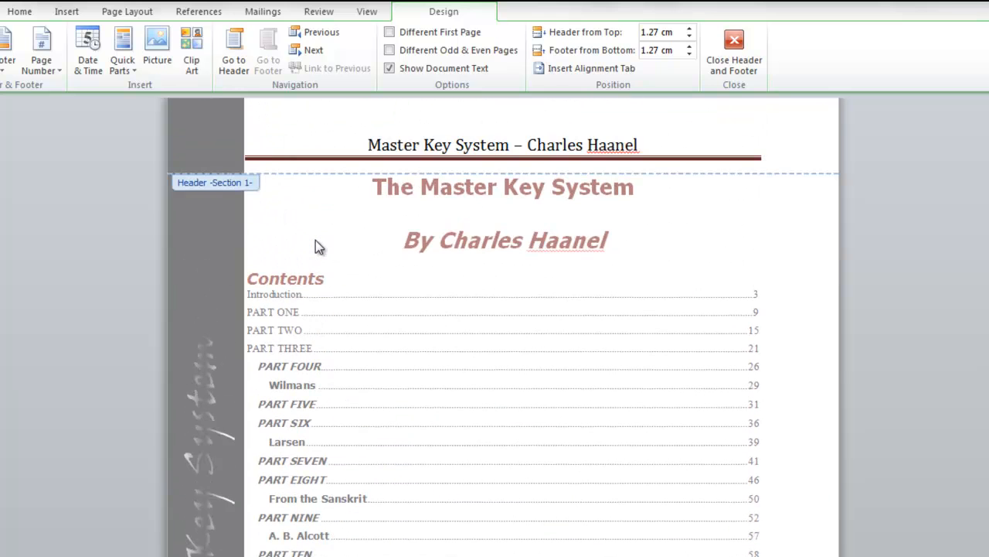
scroll(317, 248, "down", 2)
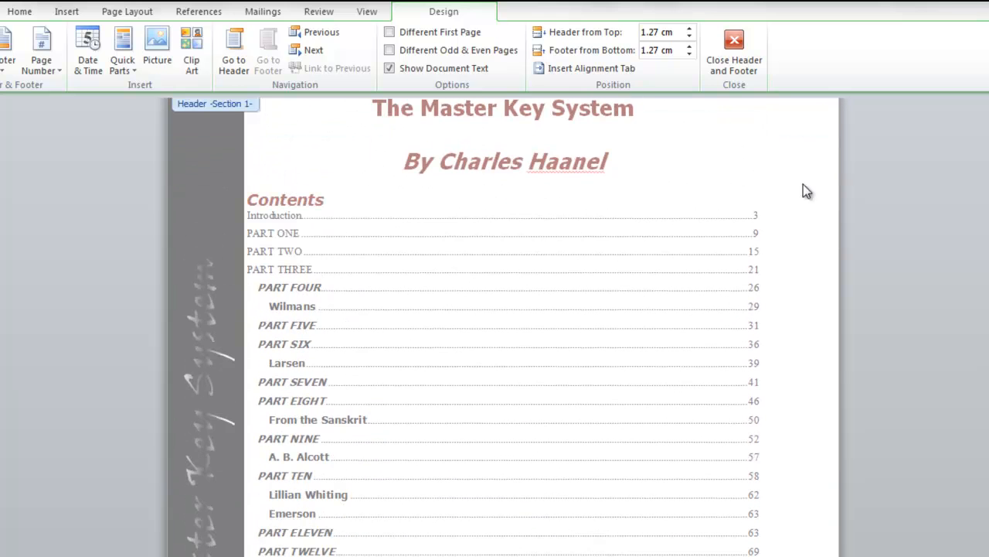
double_click(820, 301)
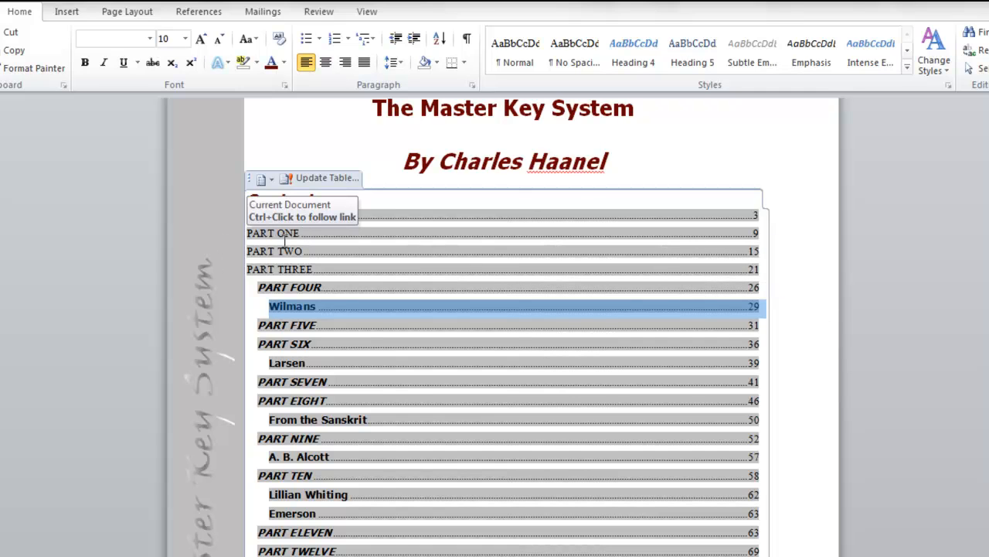
left_click(908, 69)
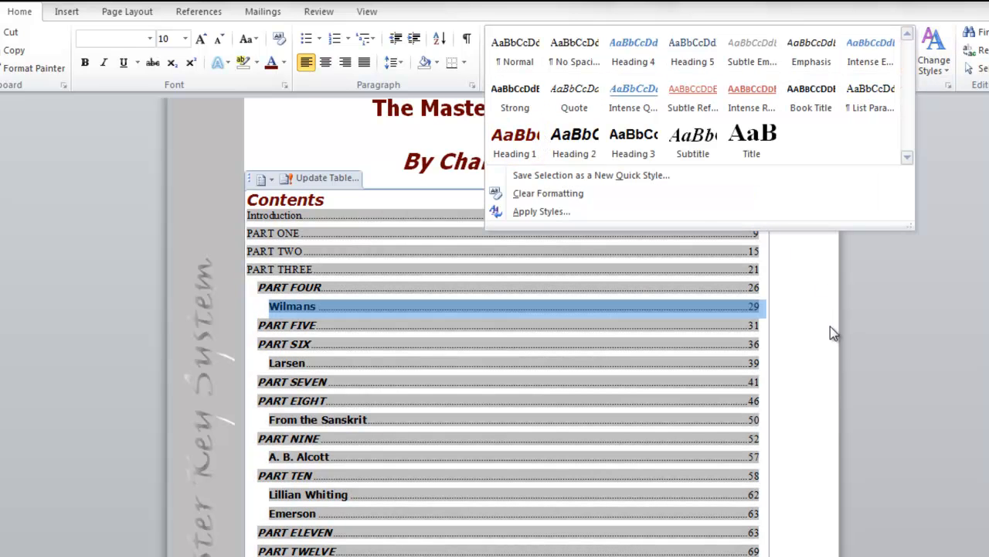
left_click(829, 329)
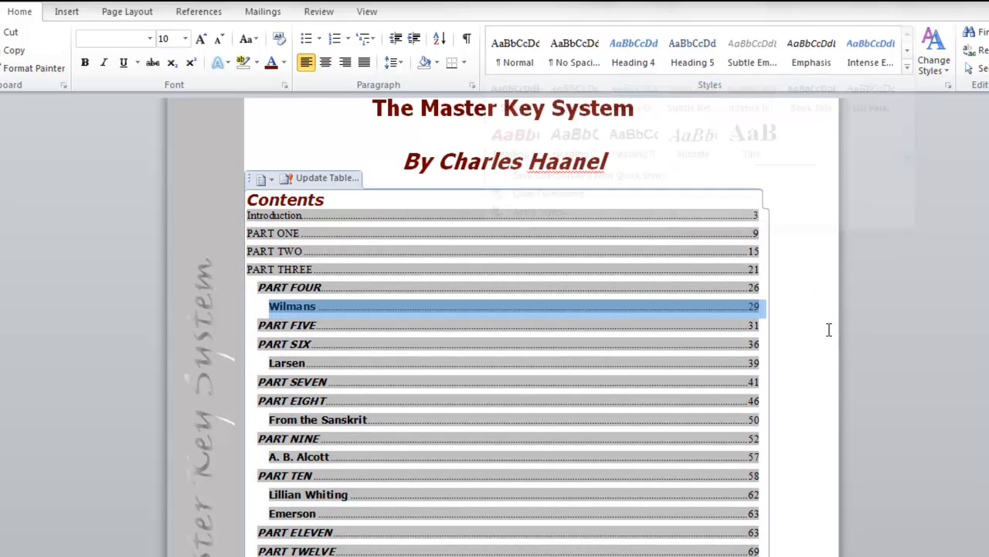
left_click(808, 311)
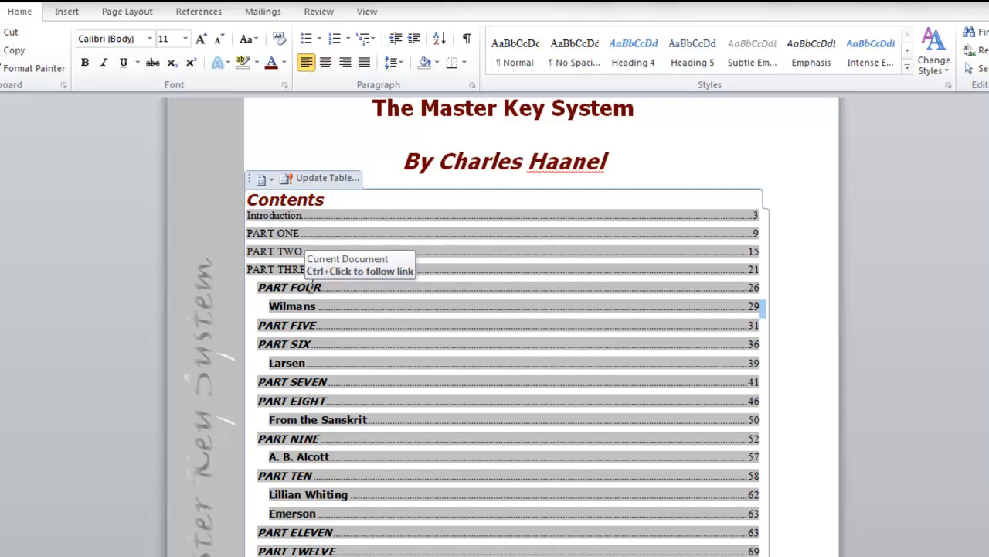
left_click(817, 382)
double_click(817, 381)
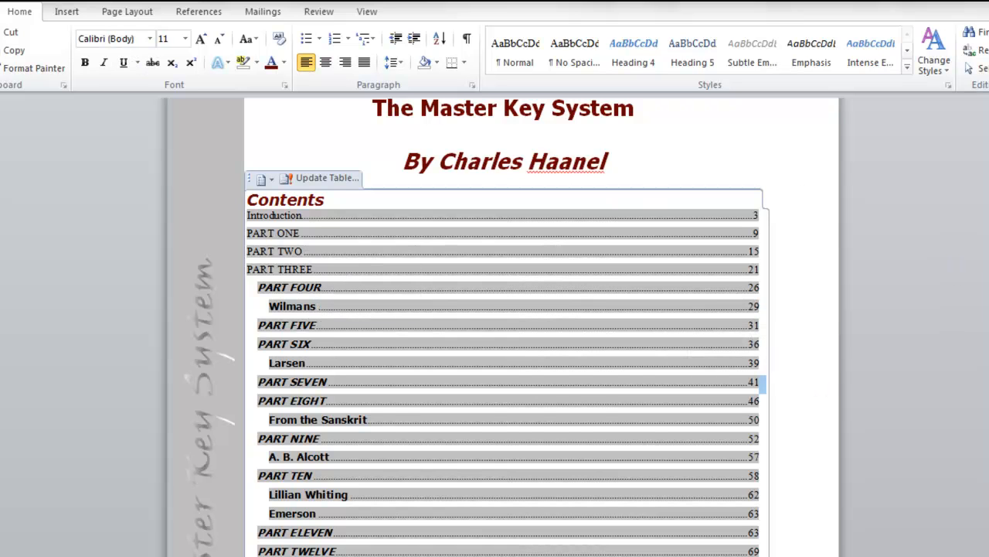
- Apply the Heading 1 style to the PART FOUR title
left_click_drag(988, 143, 988, 152)
scroll(373, 279, "up", 3)
scroll(372, 279, "up", 3)
scroll(379, 281, "down", 20)
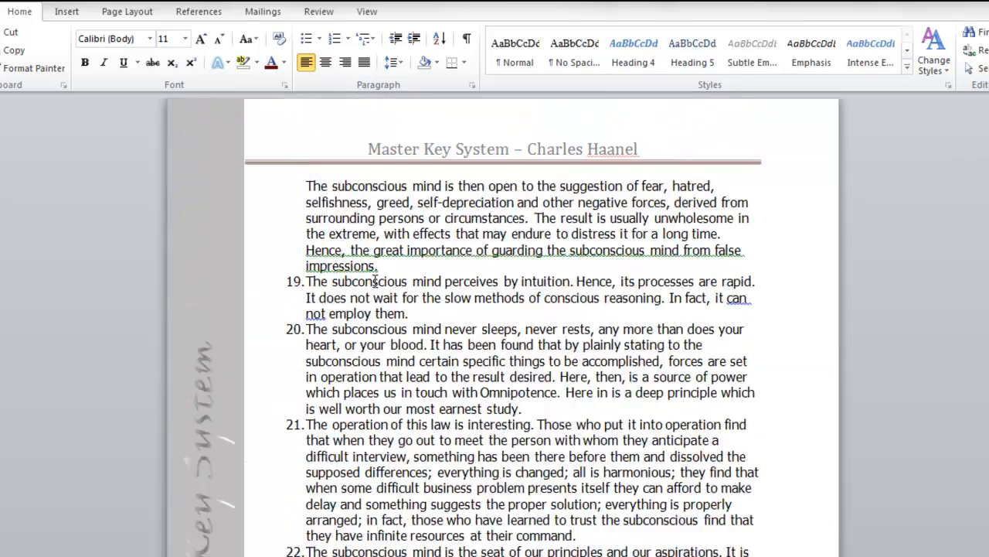
scroll(385, 283, "down", 20)
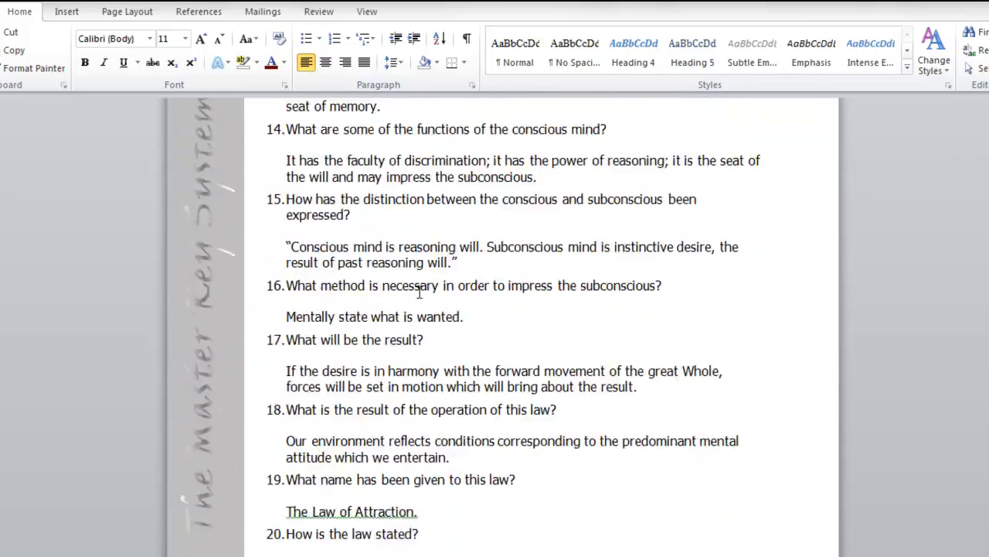
scroll(410, 309, "down", 20)
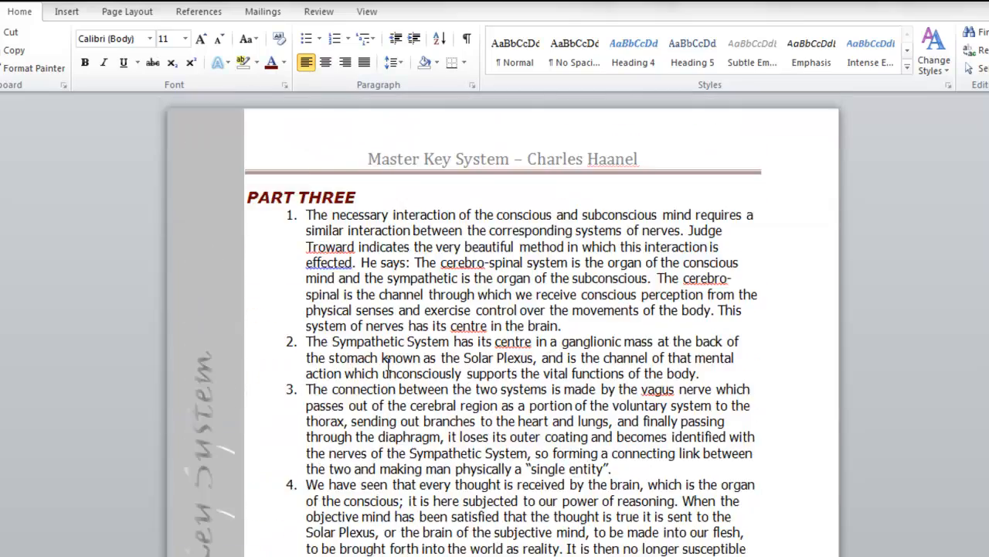
scroll(365, 337, "down", 20)
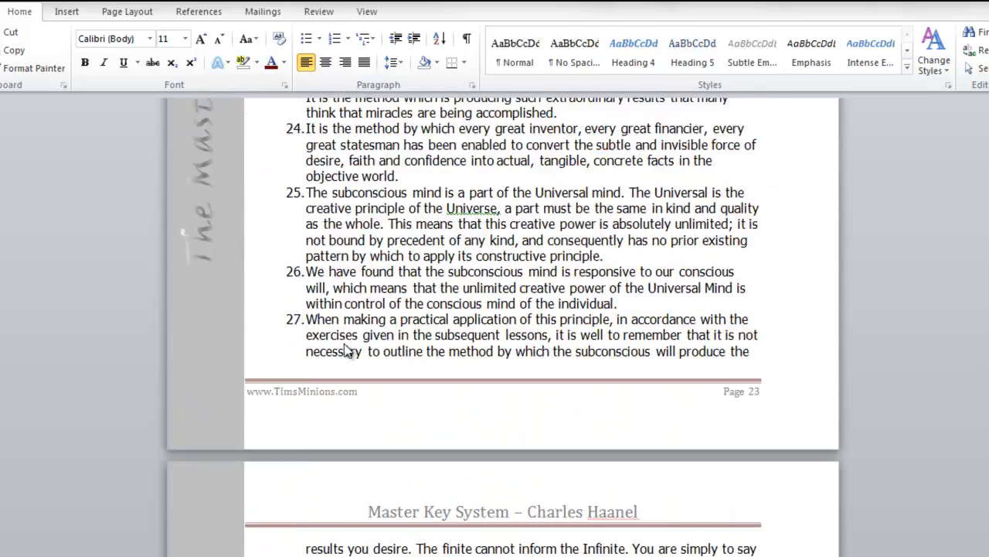
scroll(357, 361, "down", 20)
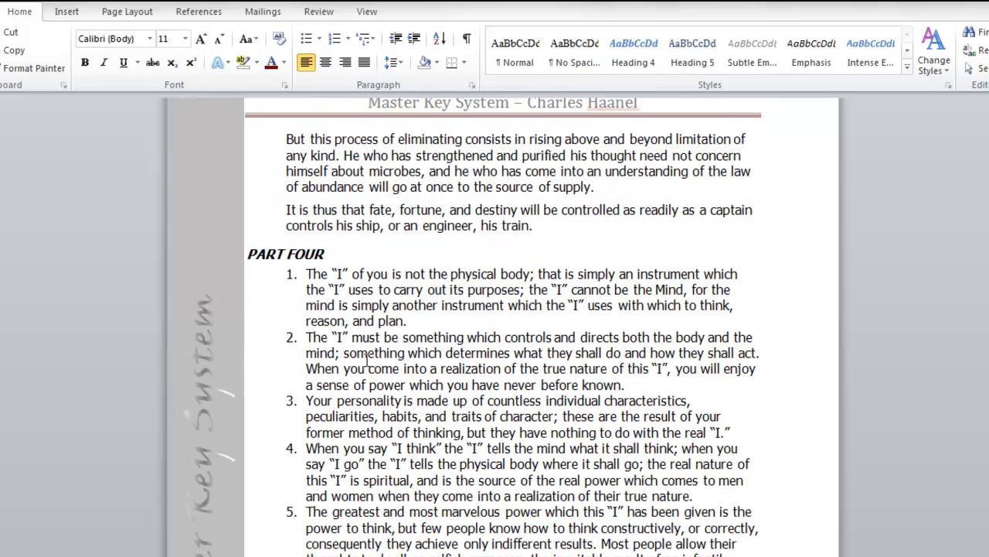
left_click_drag(337, 255, 247, 255)
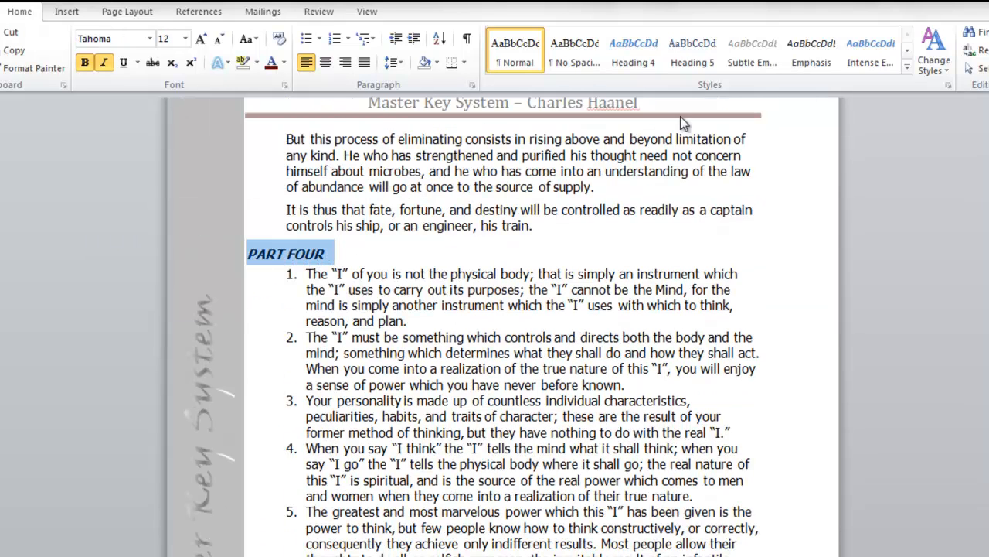
left_click(908, 68)
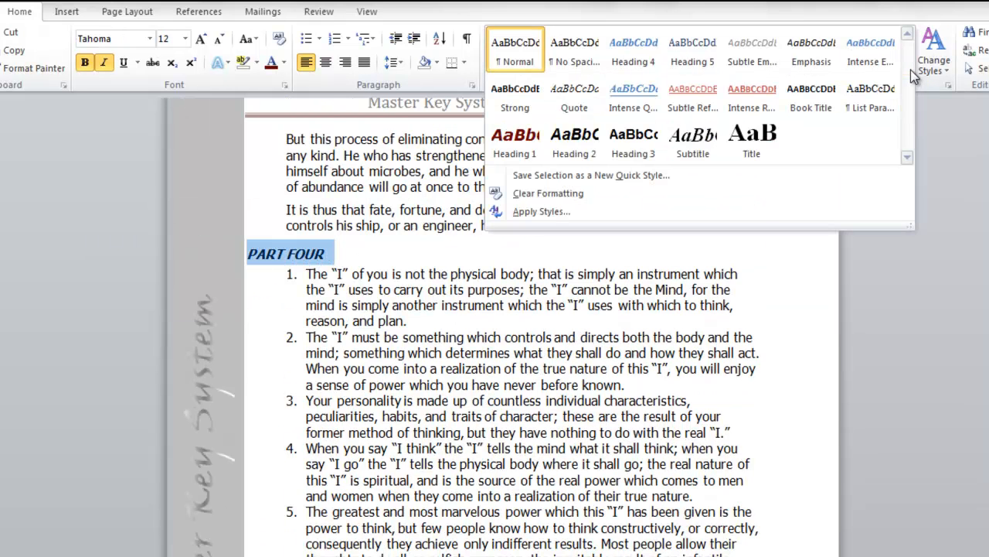
left_click(515, 139)
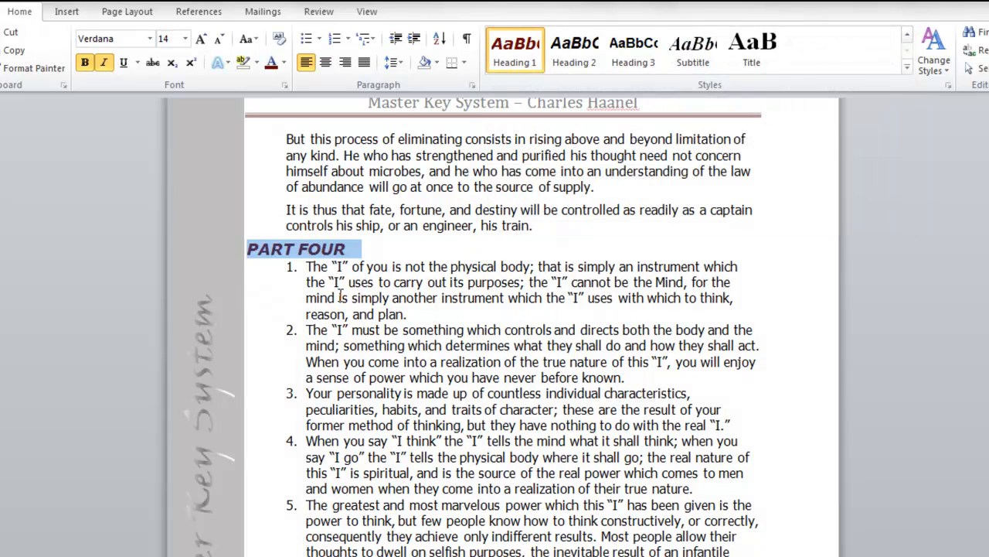
- Insert a Next Page section break directly before the PART FOUR heading
left_click(248, 251)
left_click(128, 12)
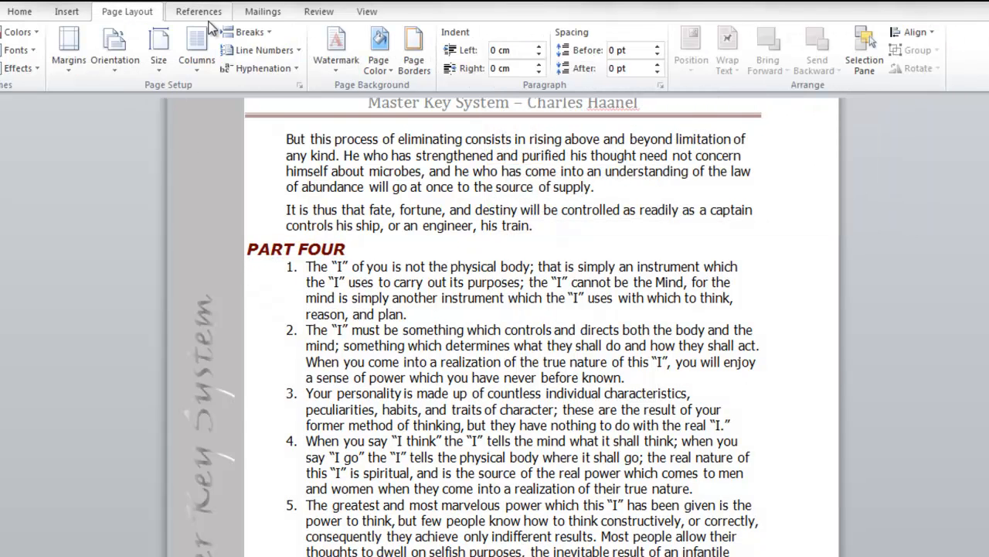
left_click(245, 32)
left_click(133, 257)
- Apply the No Spacing style to the author's name below the quotation on page 30
scroll(395, 275, "down", 15)
scroll(395, 275, "down", 20)
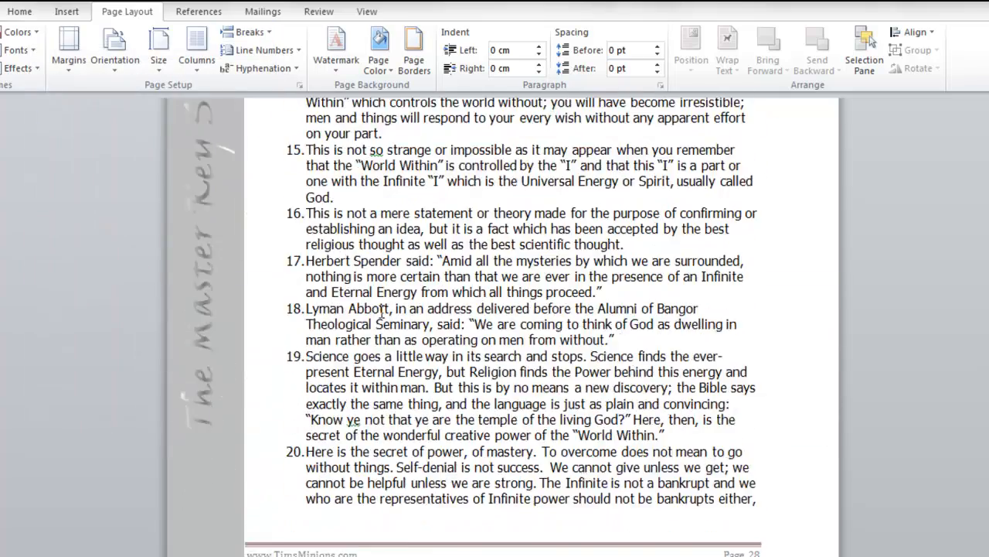
scroll(366, 307, "down", 6)
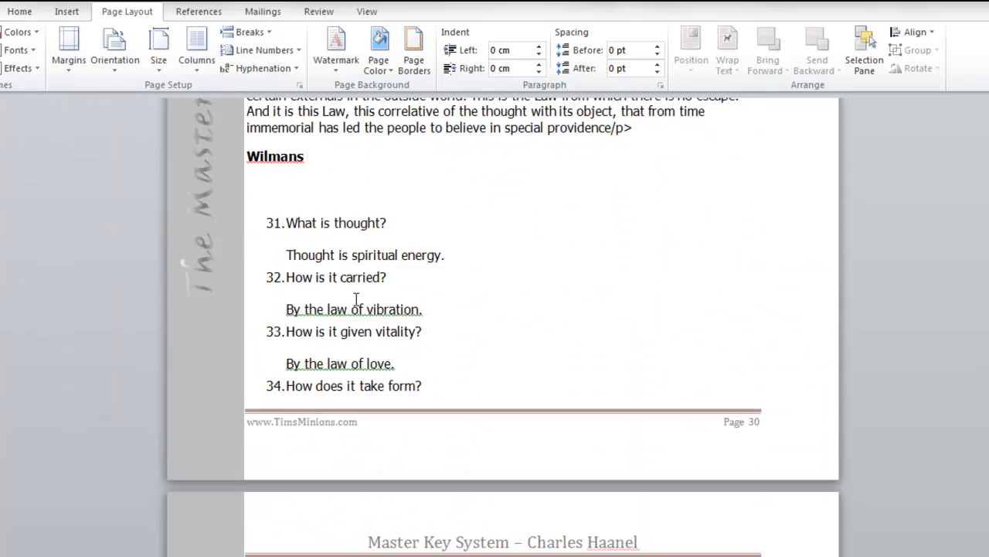
left_click_drag(309, 159, 252, 153)
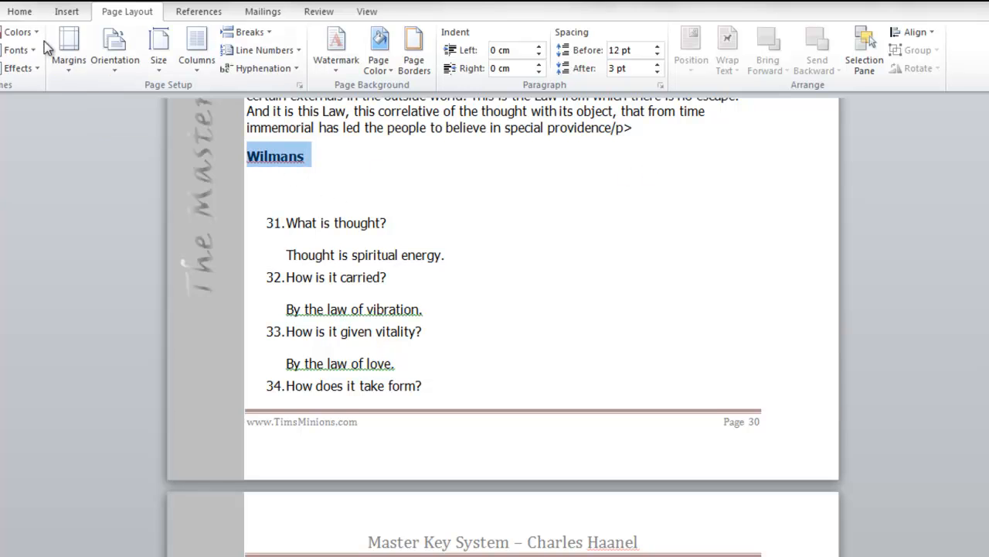
left_click(25, 11)
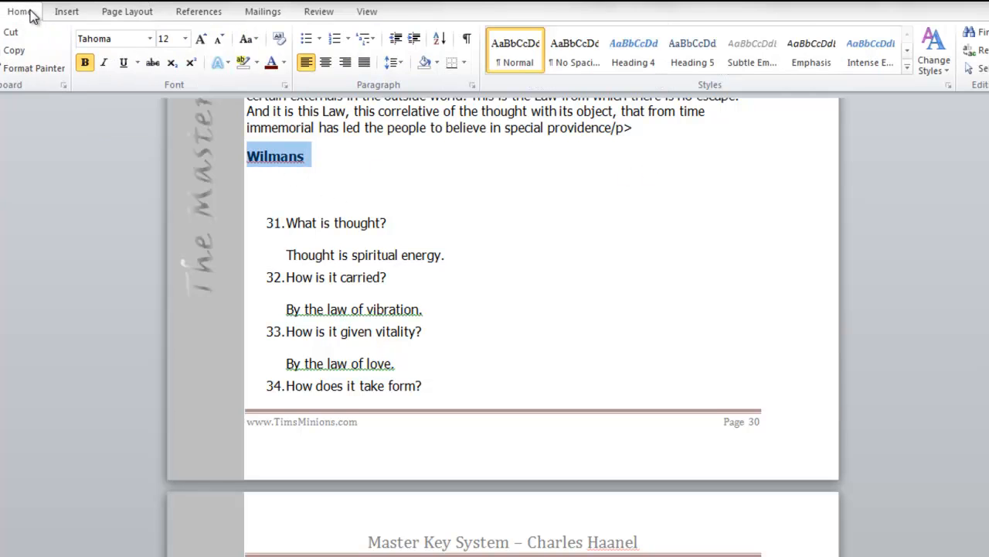
left_click(573, 47)
- Set the quoted author's name on page 30 to font size 16 and delete the stray "/p>" ending the quotation above it
left_click_drag(292, 147, 265, 147)
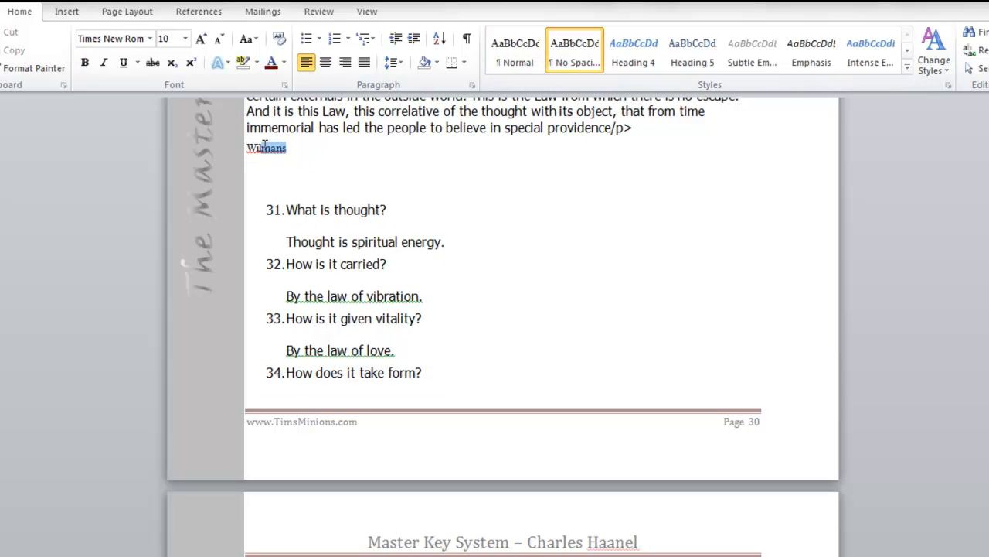
left_click(185, 38)
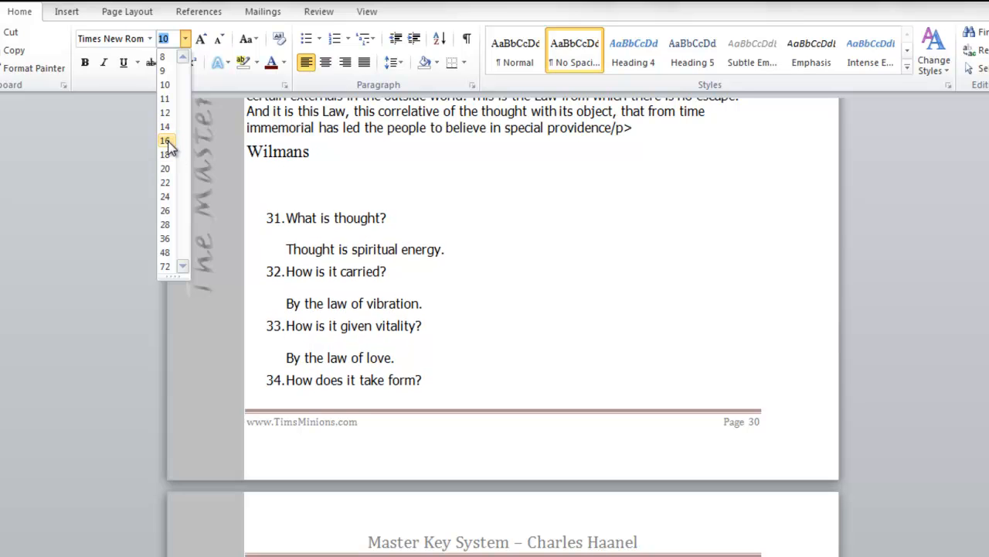
left_click(165, 141)
scroll(384, 271, "up", 2)
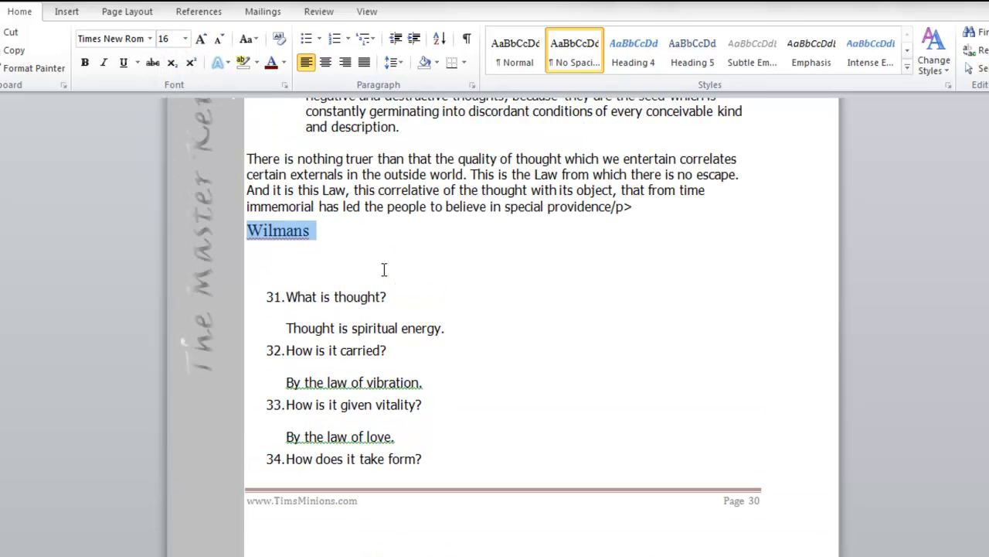
left_click(633, 206)
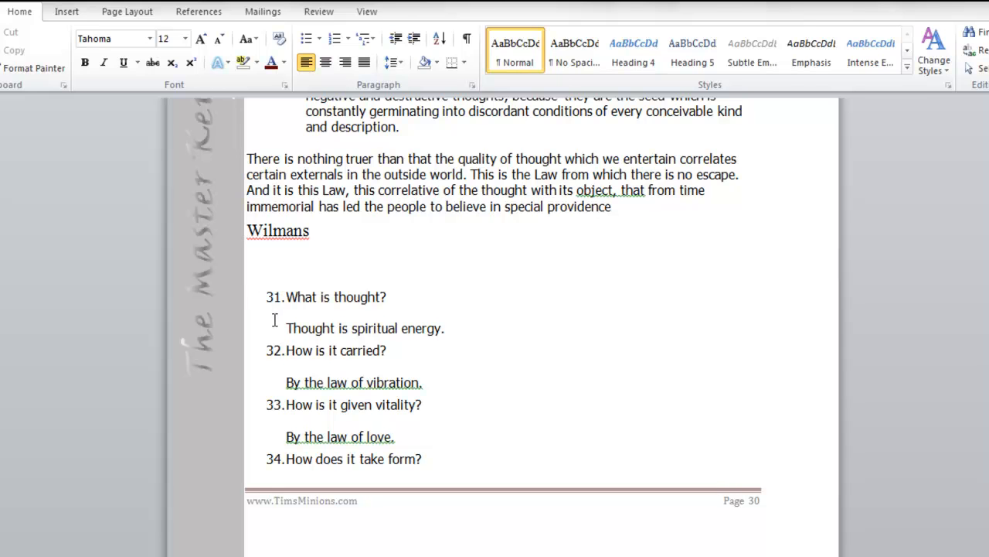
- Insert a Next Page section break before question 31, "What is thought?"
left_click(120, 13)
left_click(264, 31)
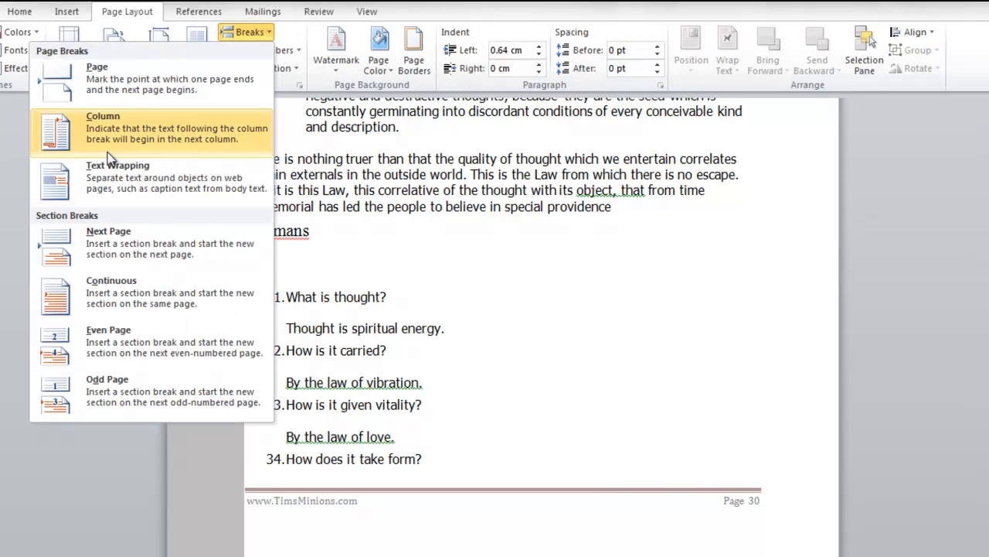
left_click(111, 249)
- Apply the Heading 1 style to the PART FIVE title
scroll(387, 360, "down", 12)
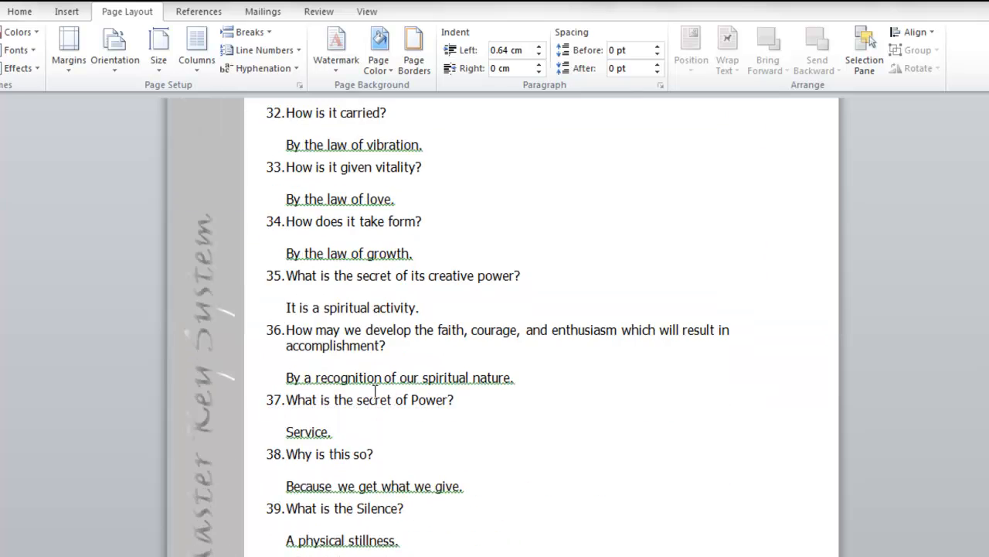
scroll(372, 364, "up", 3)
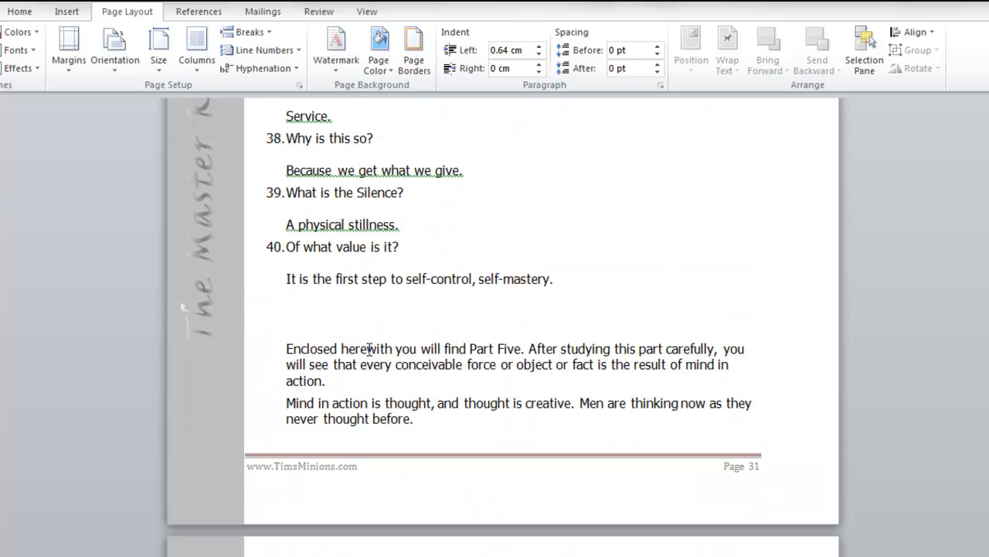
scroll(387, 288, "down", 10)
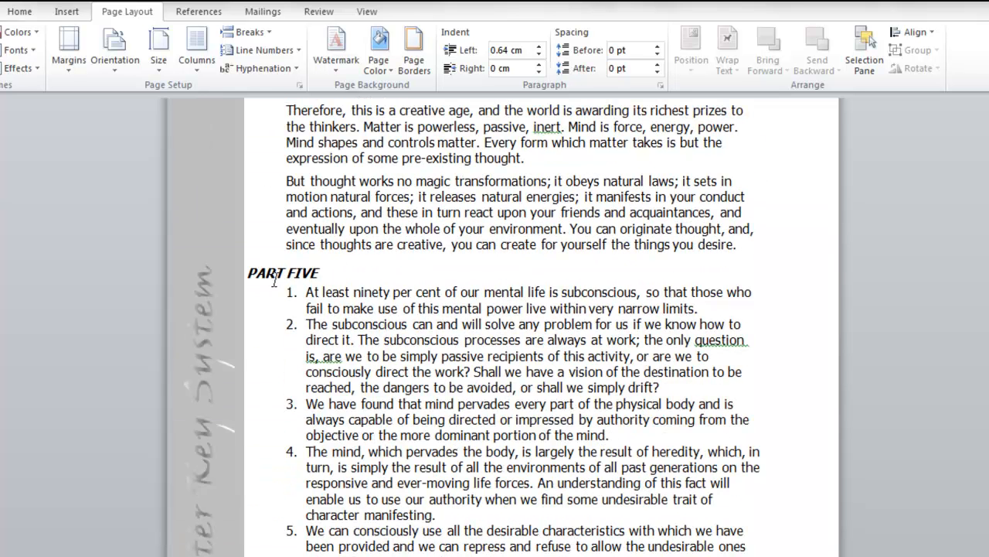
left_click_drag(263, 268, 323, 272)
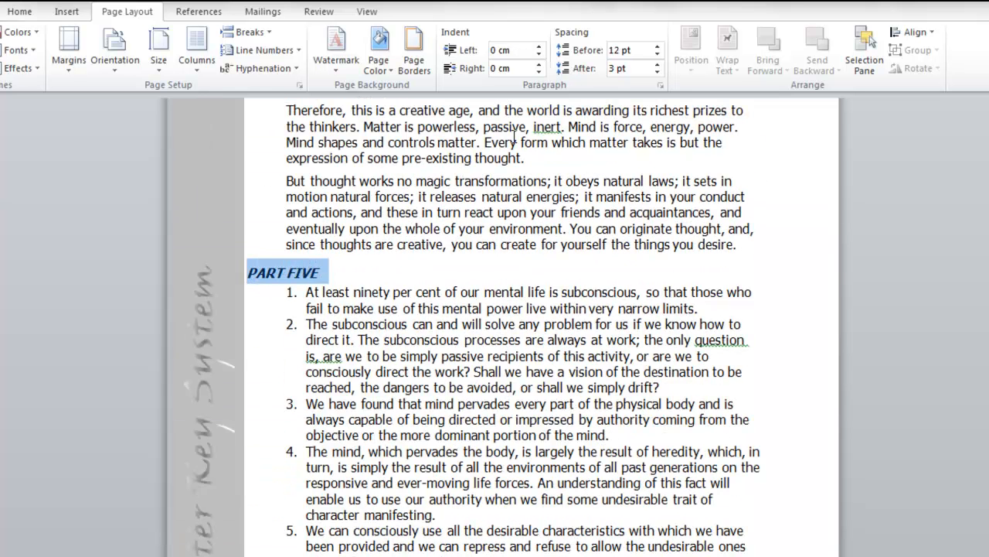
left_click(19, 12)
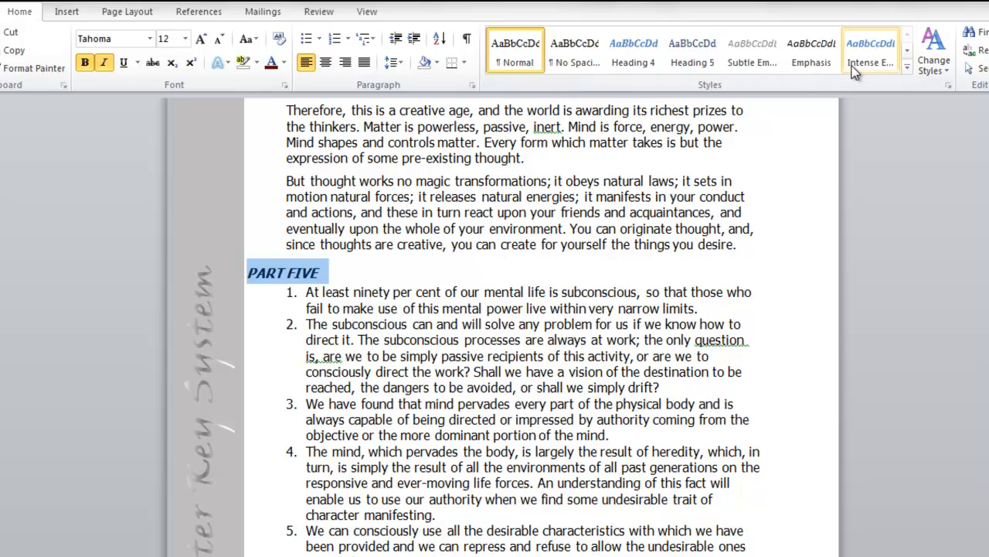
left_click(910, 78)
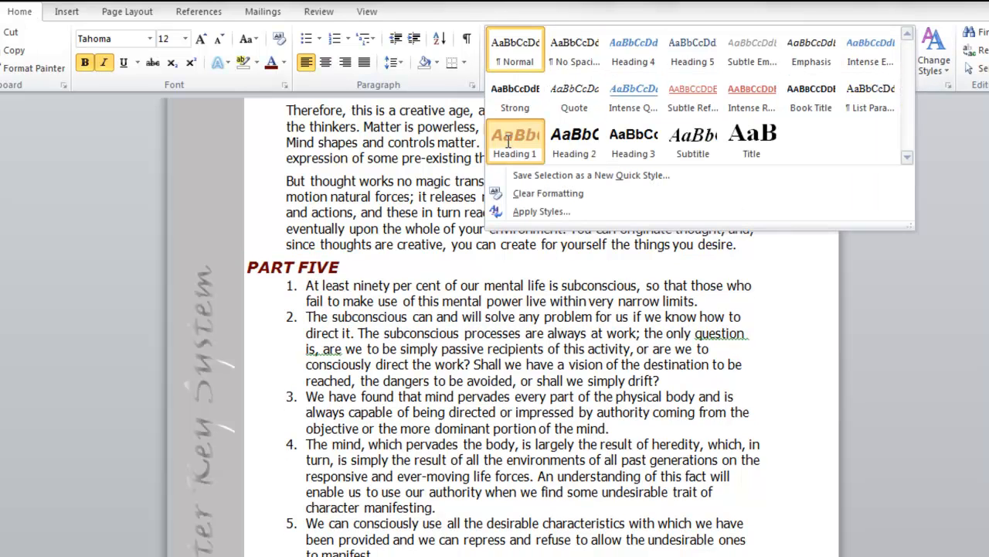
left_click(515, 143)
- Insert a Next Page section break directly before the PART FIVE heading
left_click(246, 270)
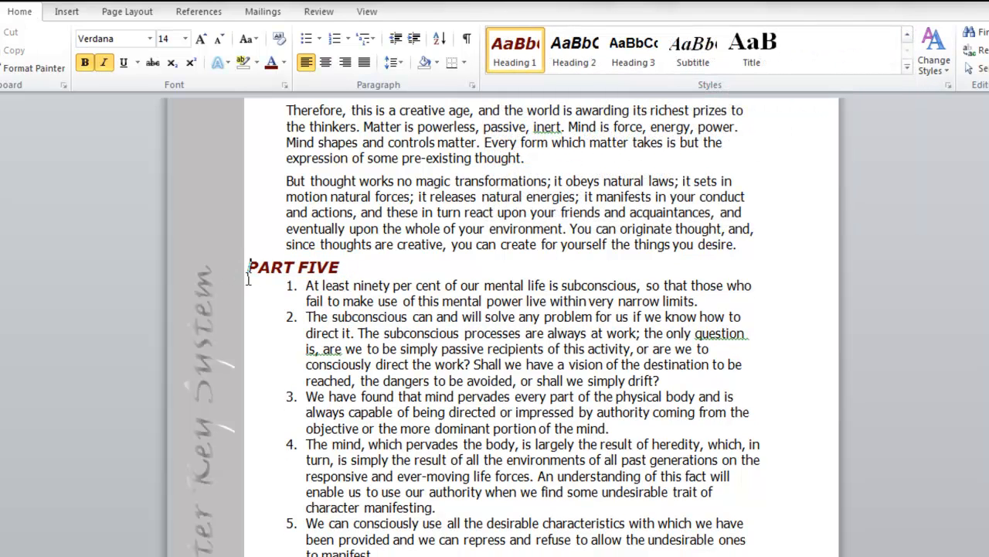
left_click(130, 12)
left_click(246, 33)
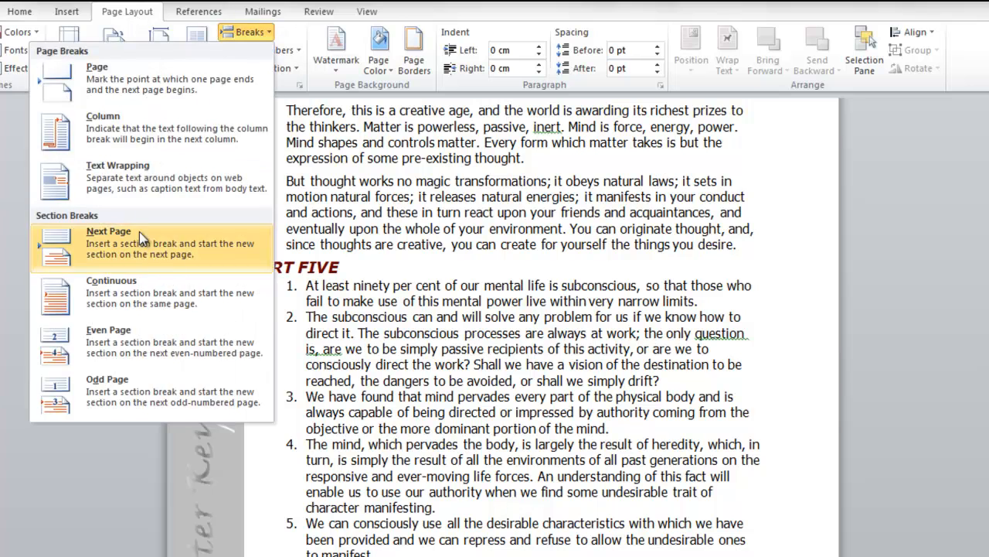
left_click(108, 258)
- Update the entire table of contents to include the reformatted PART FOUR and PART FIVE headings
scroll(137, 293, "down", 15)
scroll(269, 269, "down", 8)
scroll(386, 327, "up", 8)
left_click_drag(988, 232, 988, 110)
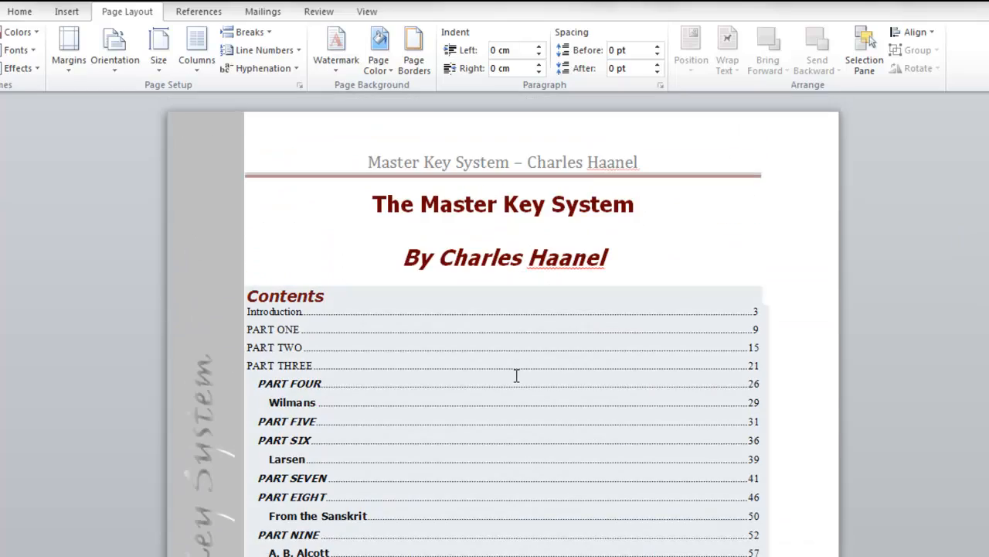
left_click(314, 297)
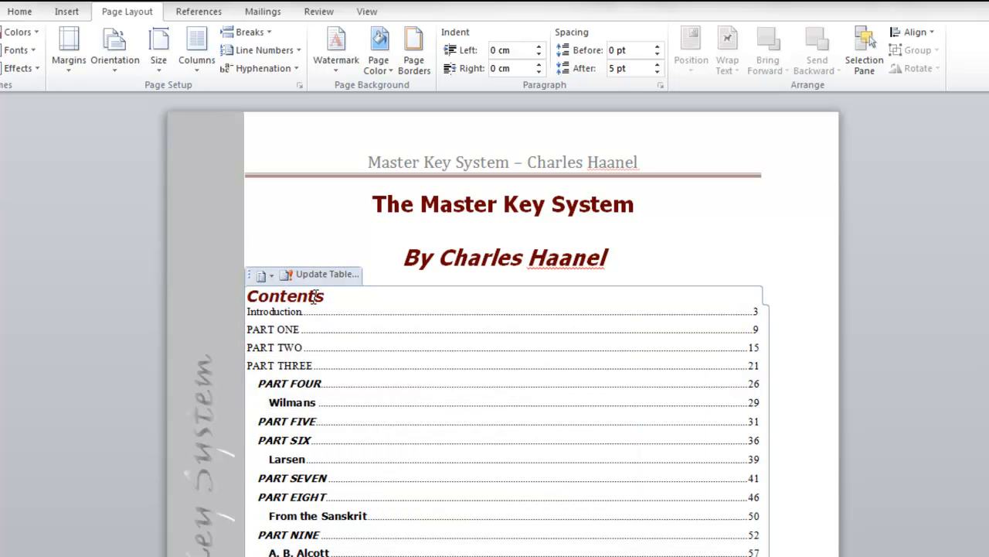
left_click(318, 276)
left_click(869, 290)
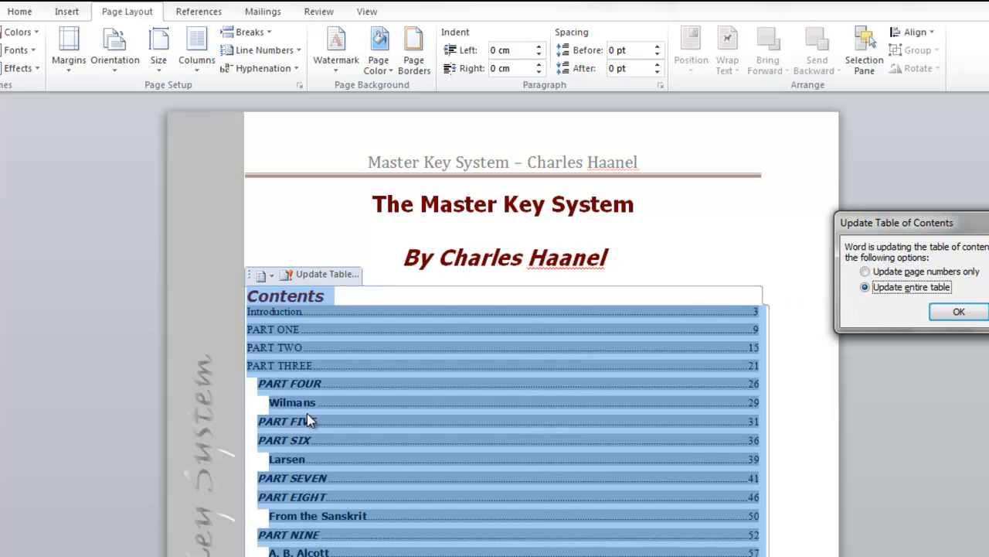
left_click(957, 313)
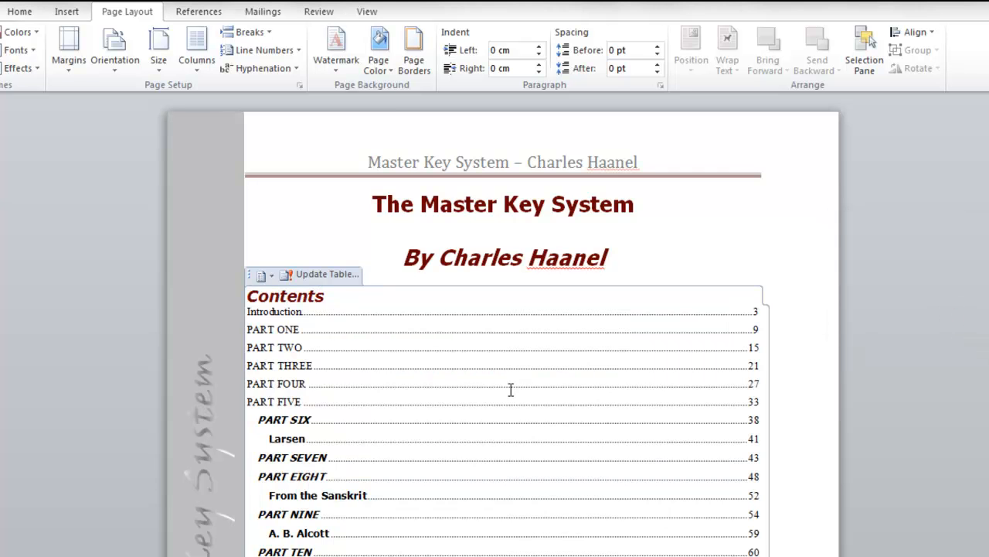
- Look through the table of contents from PART SIX to PART TWENTY-FOUR for part titles and author names still needing reformatting
scroll(454, 392, "down", 2)
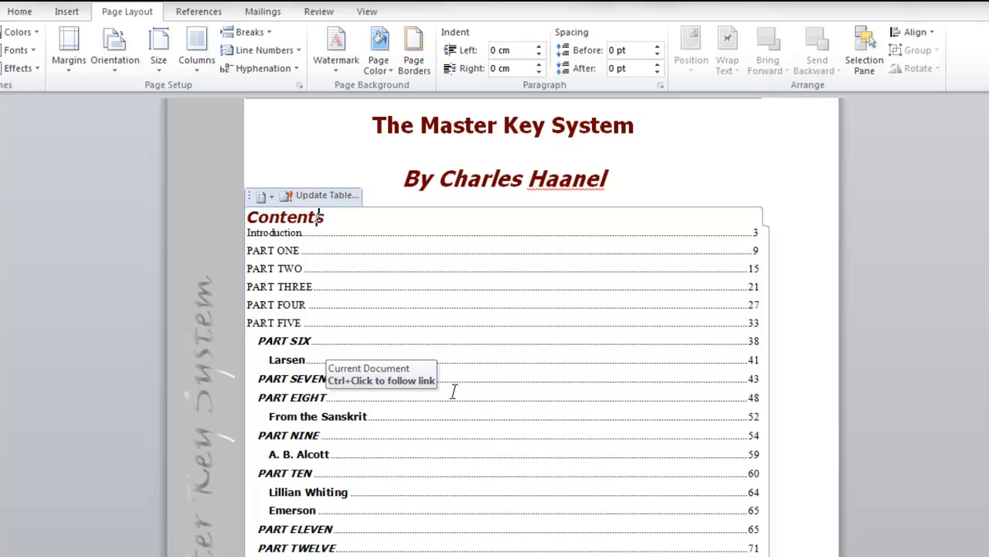
scroll(328, 232, "down", 4)
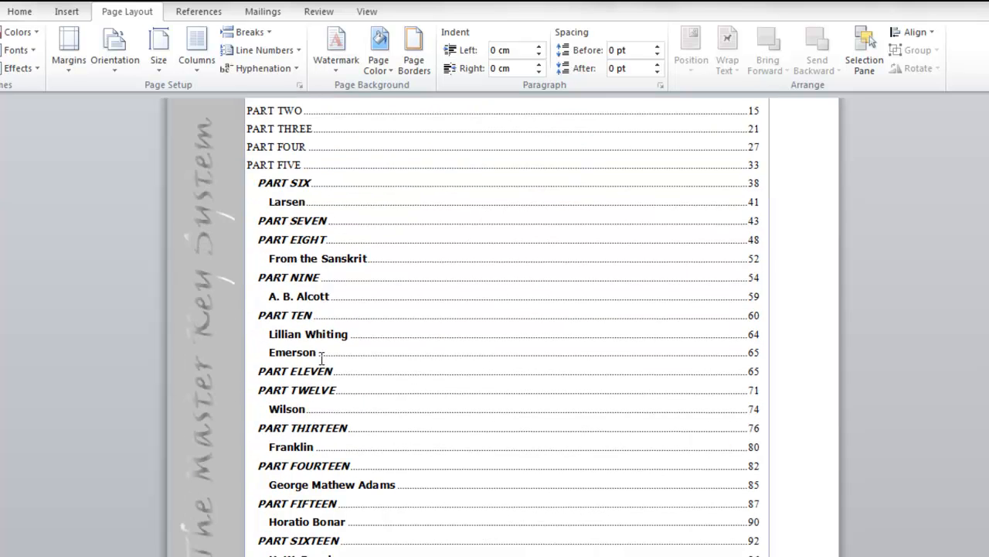
scroll(322, 358, "down", 6)
scroll(328, 375, "down", 12)
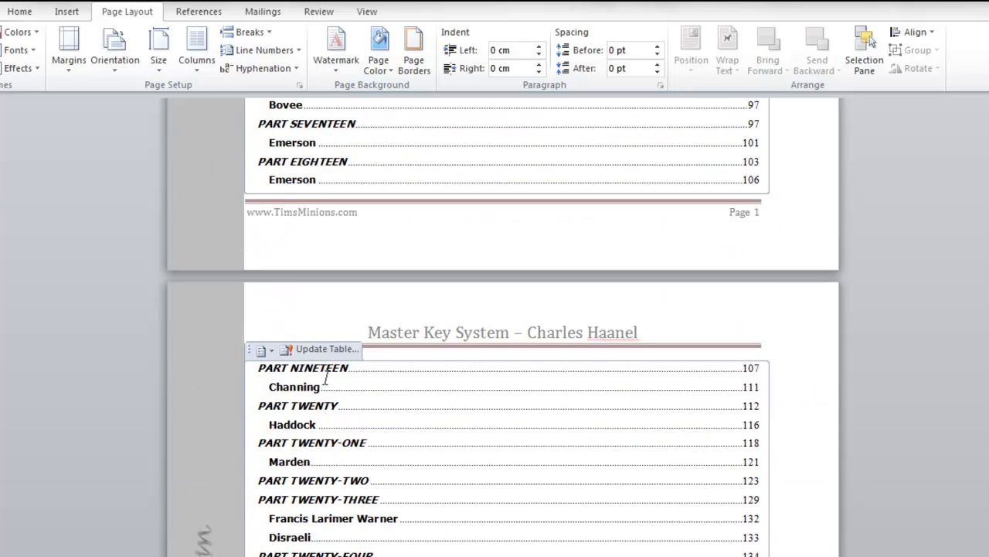
scroll(340, 371, "down", 4)
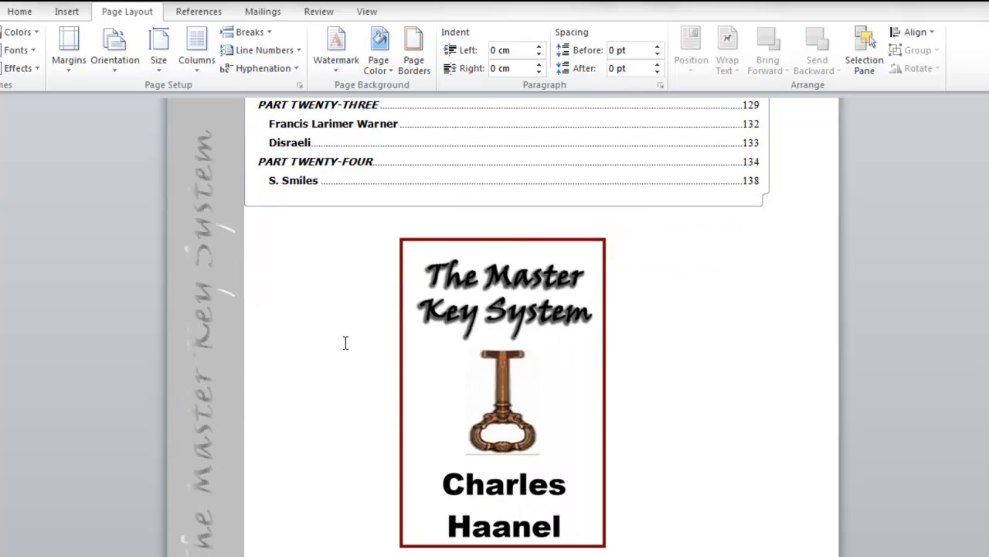
scroll(344, 343, "up", 3)
scroll(343, 342, "up", 7)
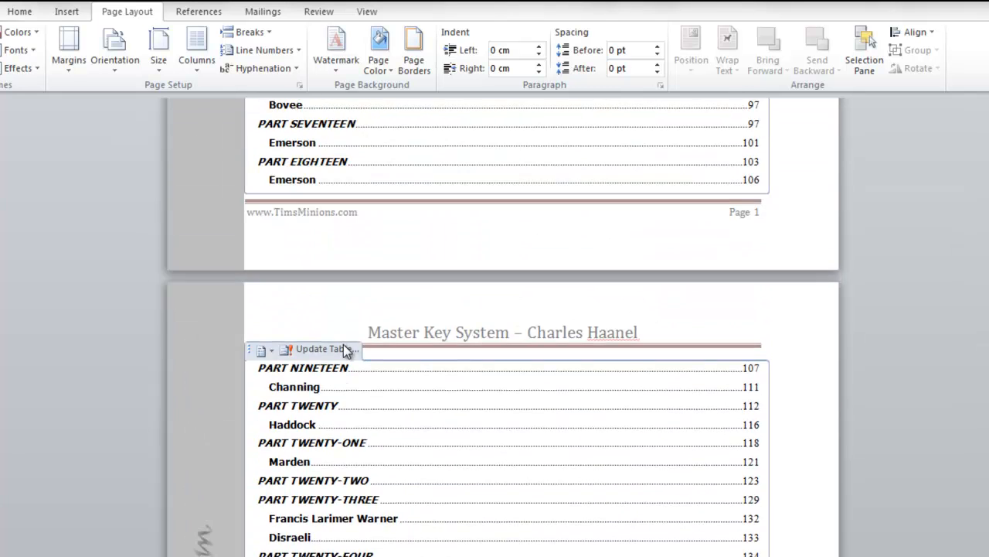
- Look over the full table of contents and the opening pages up to the start of the Introduction
scroll(343, 344, "up", 8)
scroll(343, 348, "up", 8)
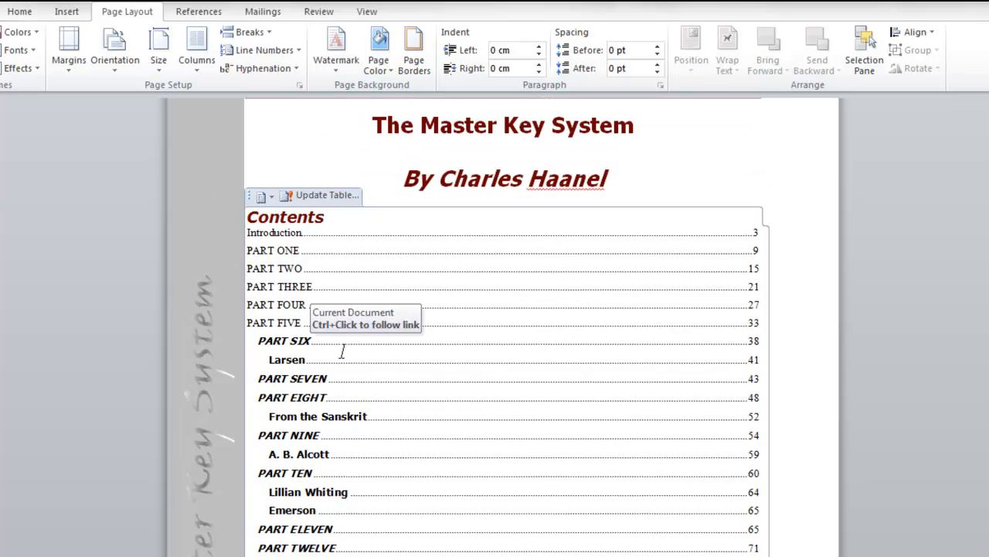
scroll(342, 352, "up", 2)
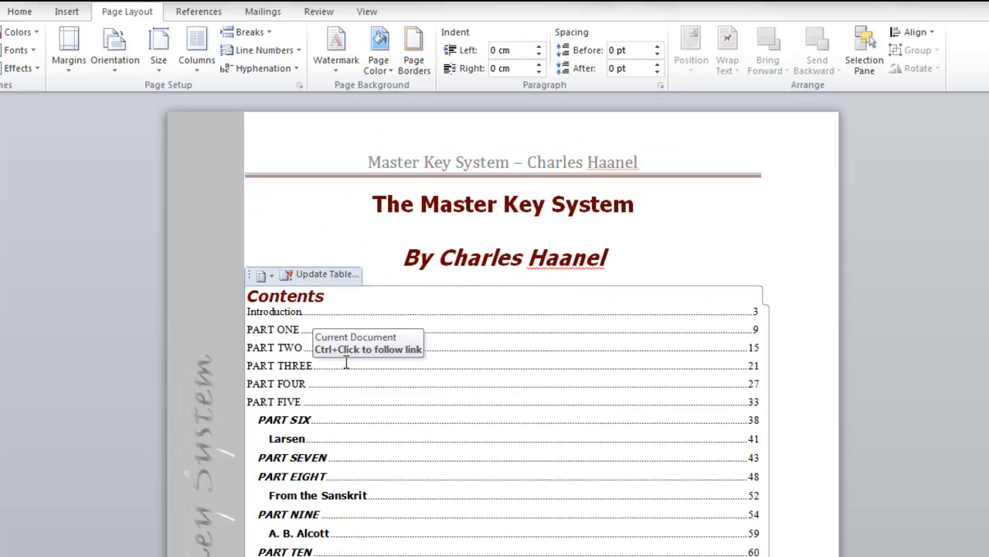
scroll(349, 387, "down", 5)
scroll(354, 407, "down", 5)
scroll(353, 405, "up", 8)
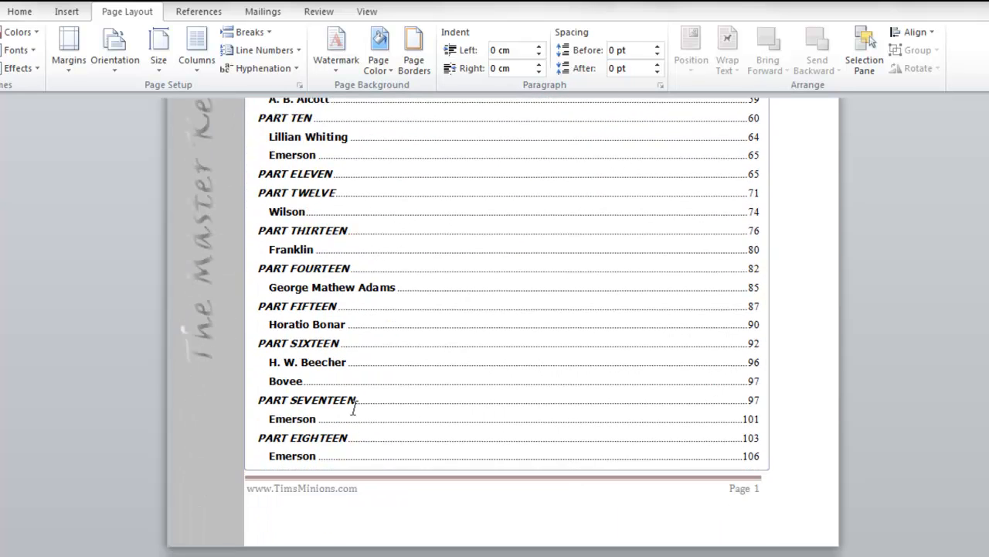
scroll(392, 126, "up", 2)
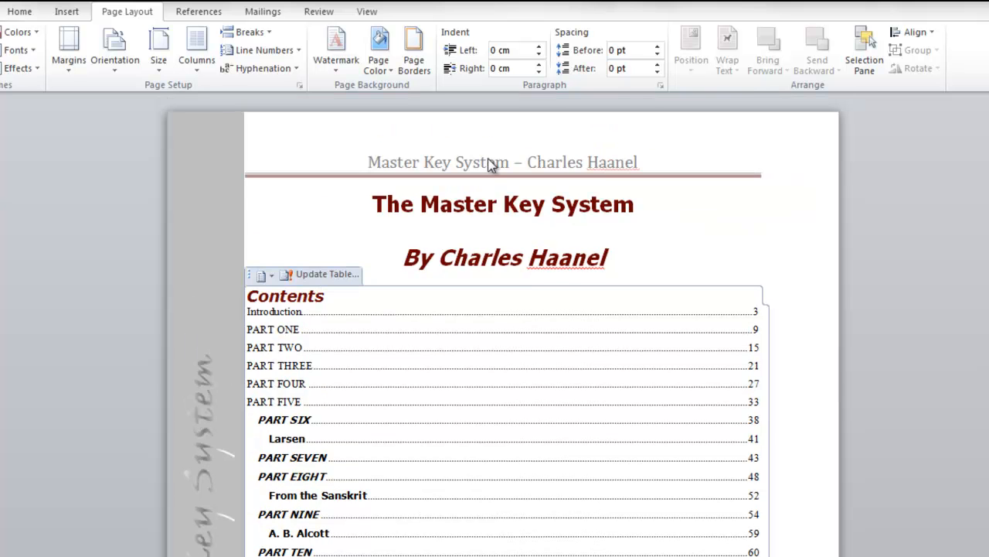
scroll(305, 340, "down", 20)
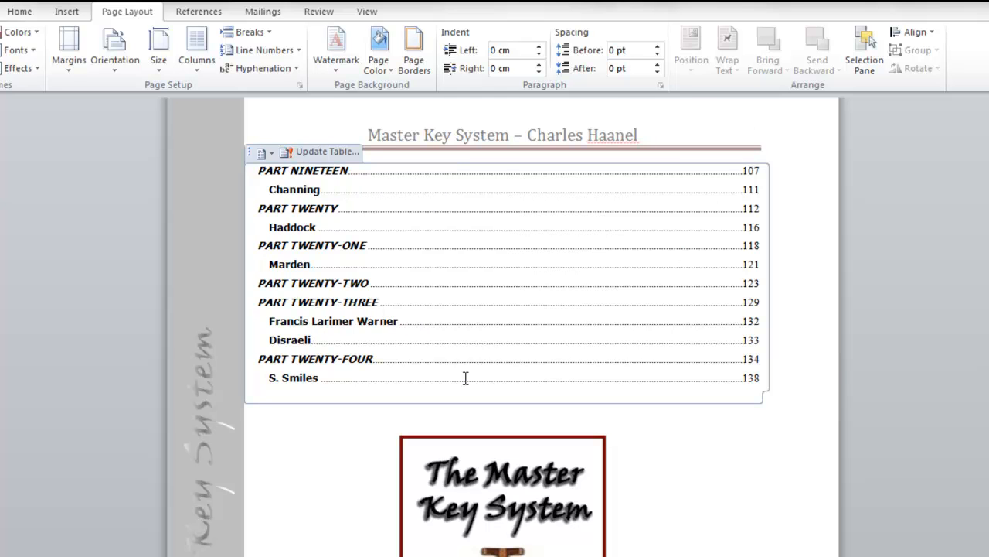
scroll(464, 378, "down", 4)
scroll(464, 379, "down", 5)
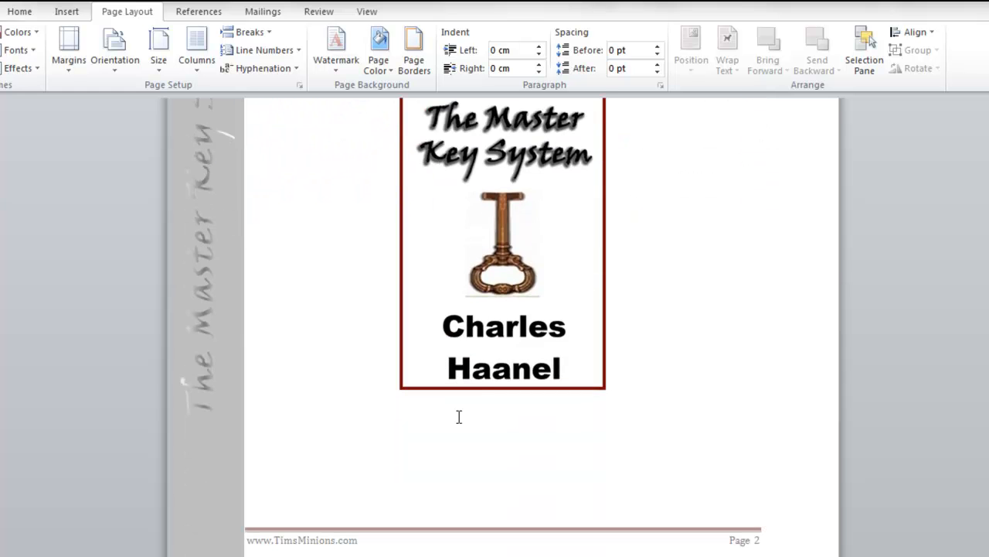
scroll(468, 419, "up", 14)
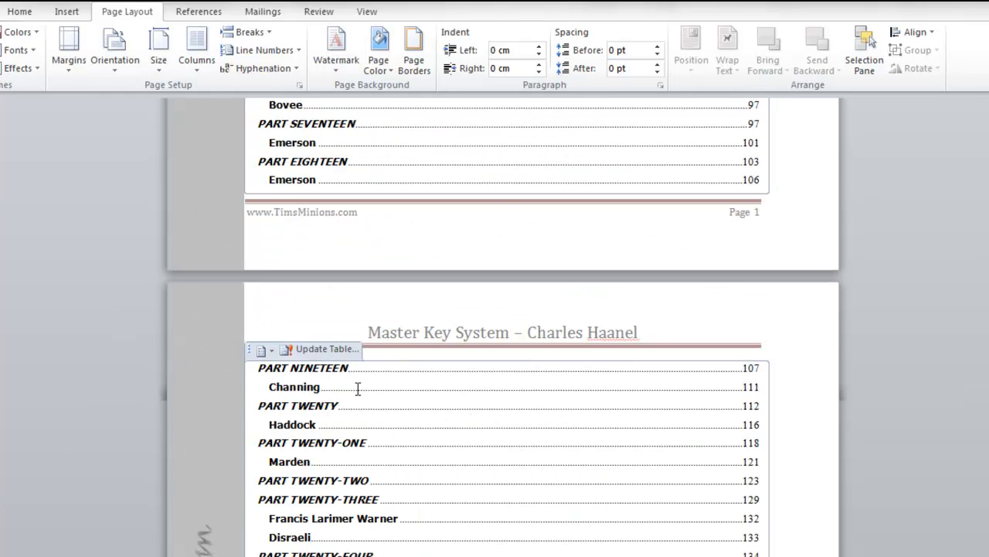
scroll(358, 388, "up", 14)
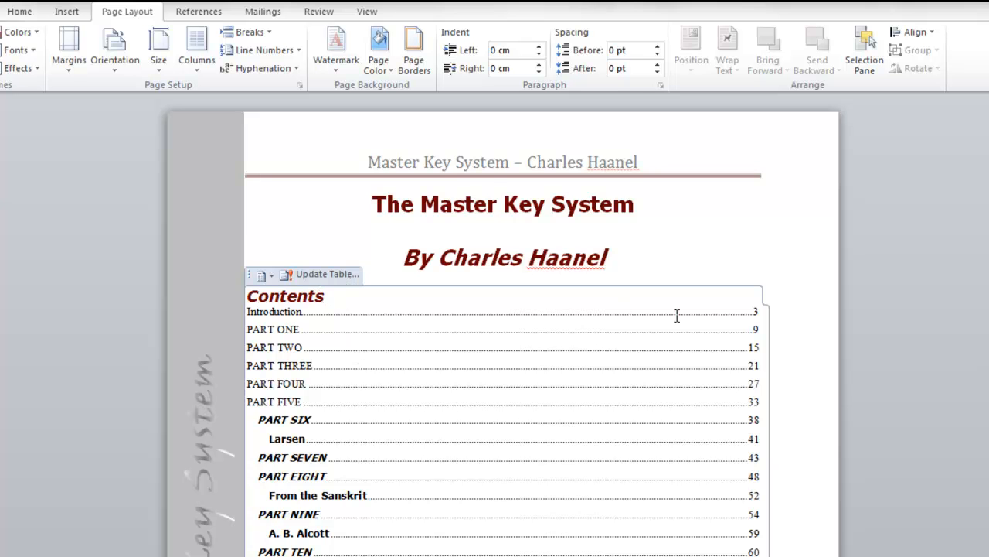
scroll(657, 398, "down", 10)
scroll(647, 392, "up", 10)
left_click(820, 231)
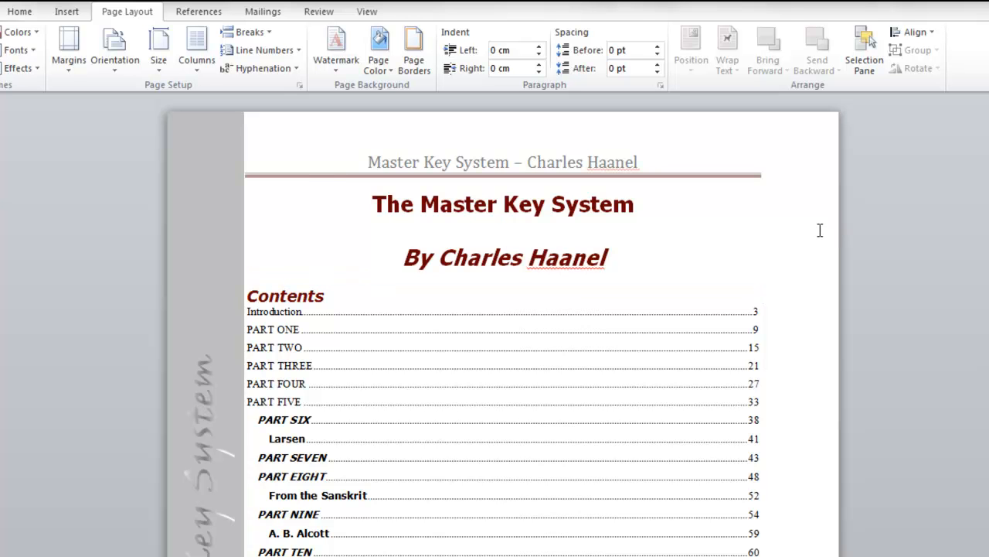
scroll(820, 230, "down", 20)
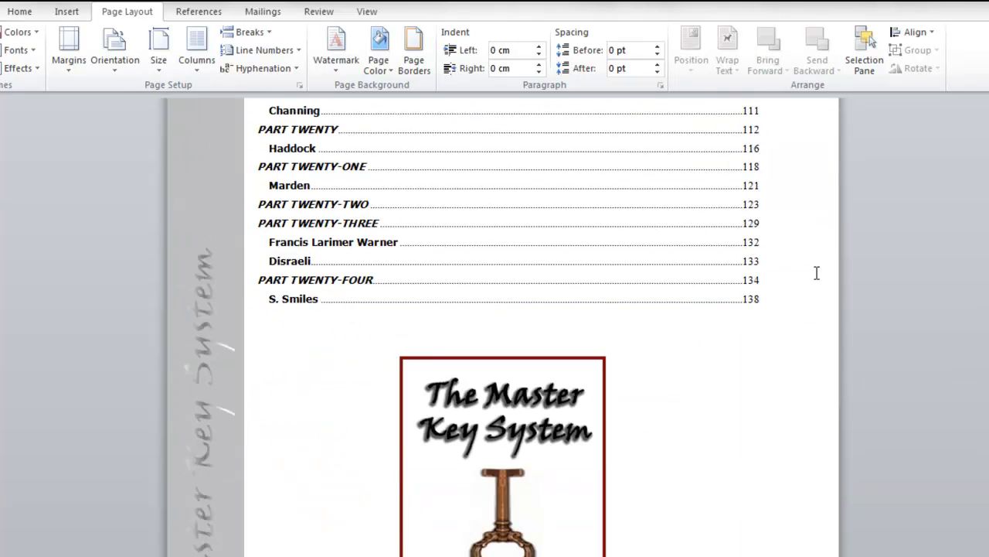
scroll(815, 277, "down", 3)
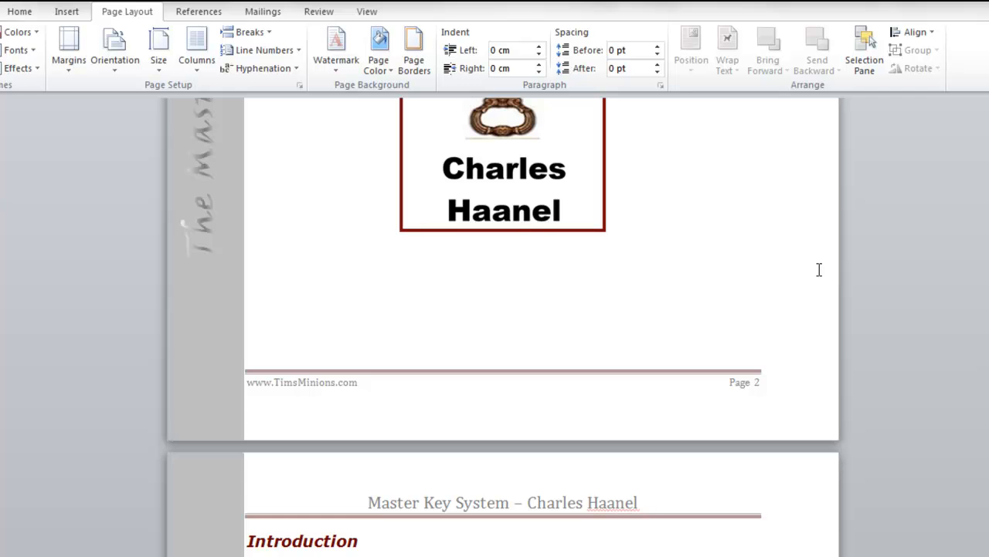
scroll(819, 269, "up", 15)
left_click(786, 304)
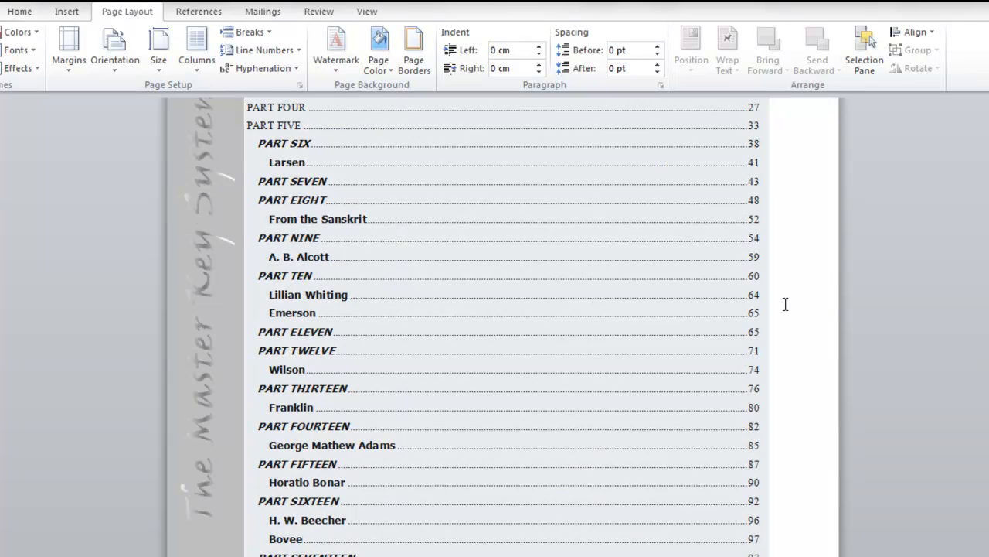
- Browse the built-in cover page gallery and insert the Annual cover page at the start of the document
key("ctrl+Home")
left_click(66, 13)
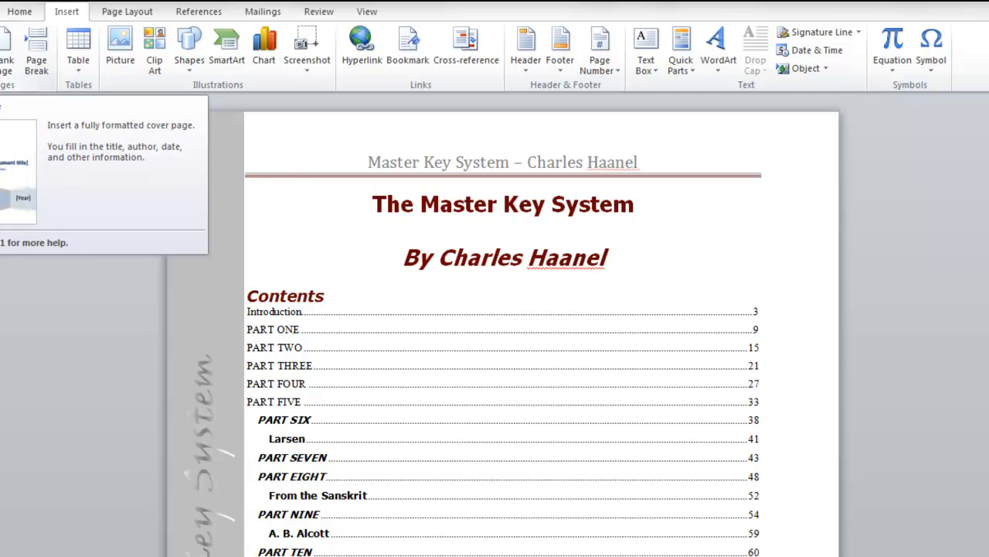
left_click(0, 53)
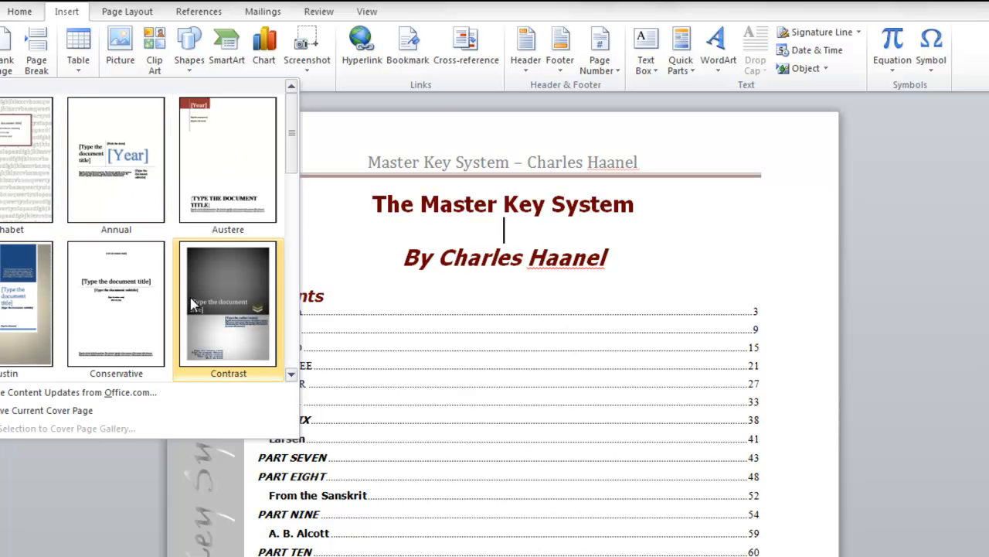
left_click_drag(290, 126, 291, 323)
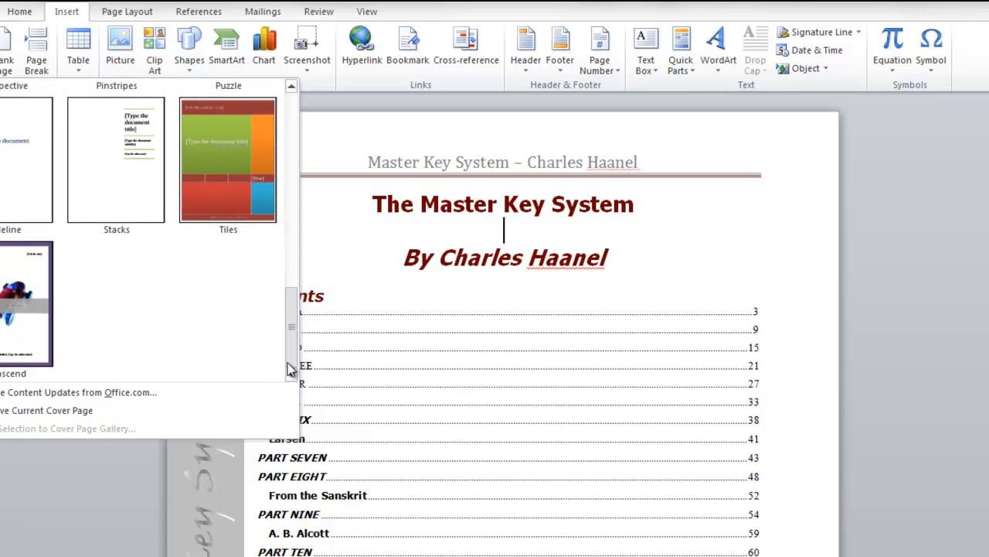
left_click_drag(293, 343, 289, 126)
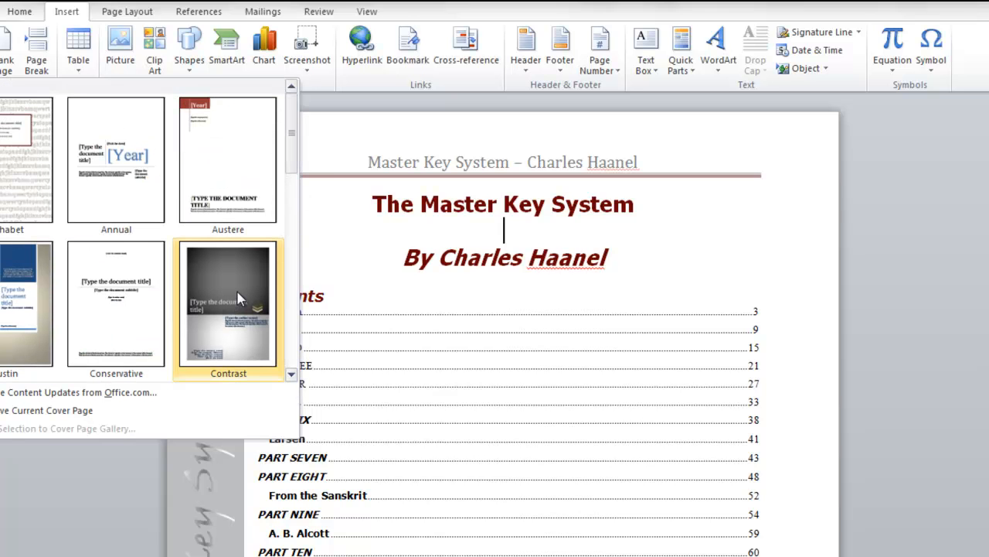
left_click(124, 139)
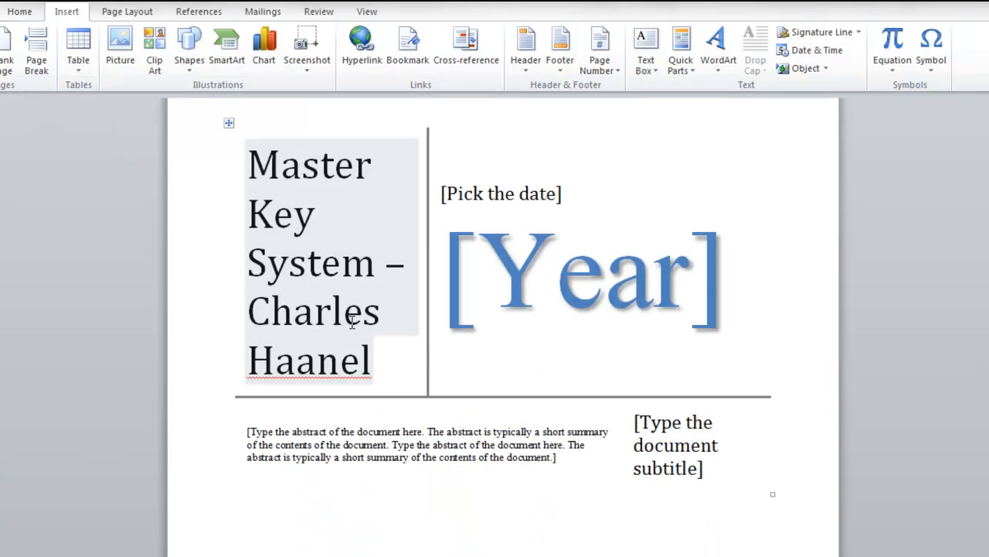
- Review the Annual cover page and its placeholders, and undo its insertion
scroll(352, 311, "down", 2)
scroll(354, 317, "up", 6)
scroll(357, 331, "down", 5)
scroll(361, 334, "down", 5)
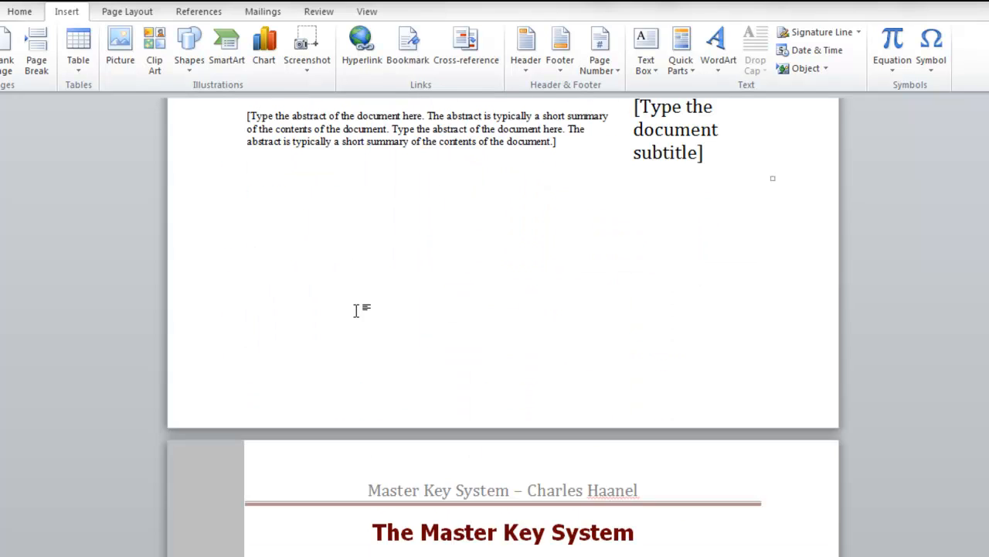
scroll(357, 310, "up", 7)
left_click(611, 324)
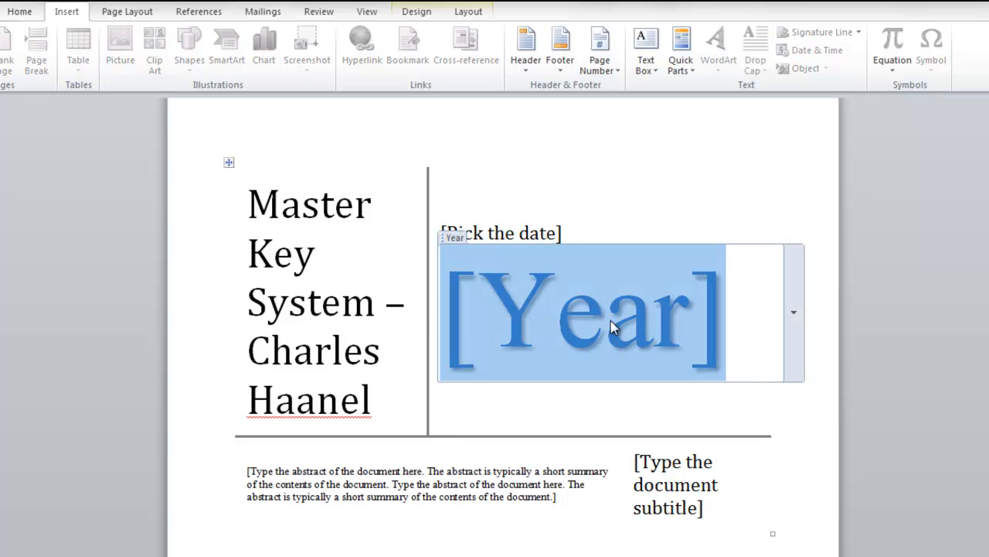
scroll(448, 371, "up", 4)
left_click(400, 164)
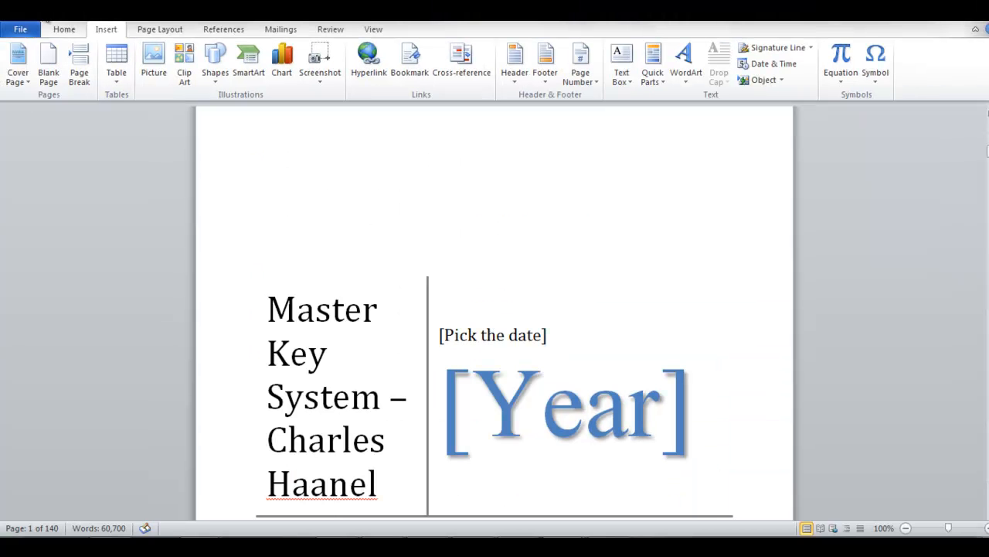
left_click(45, 17)
- Insert the built-in Conservative cover page before the title The Master Key System
left_click(64, 29)
left_click(359, 129)
left_click(110, 33)
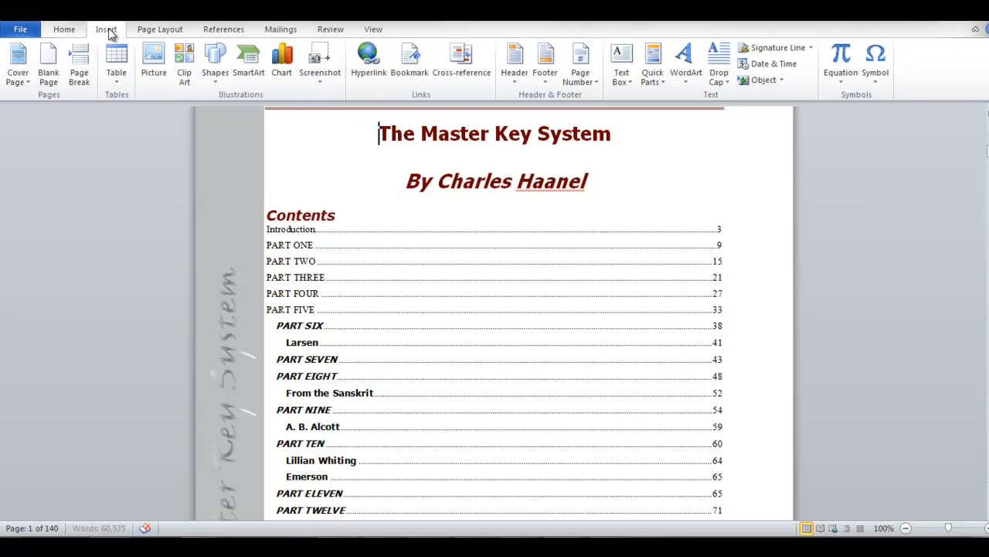
left_click(17, 62)
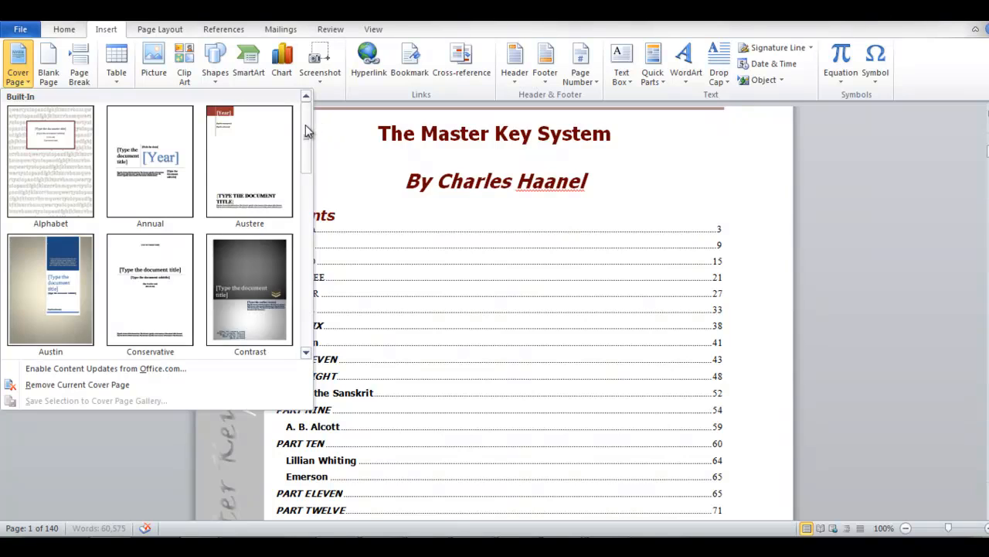
scroll(308, 132, "down", 1)
left_click(123, 201)
- Delete the author name from the cover page's author field above the date
scroll(579, 290, "down", 6)
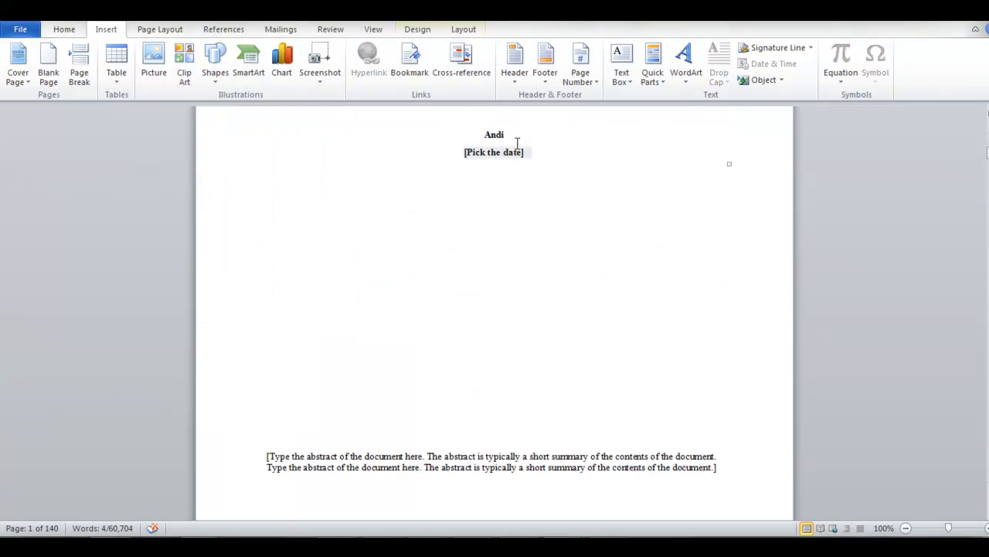
left_click(492, 133)
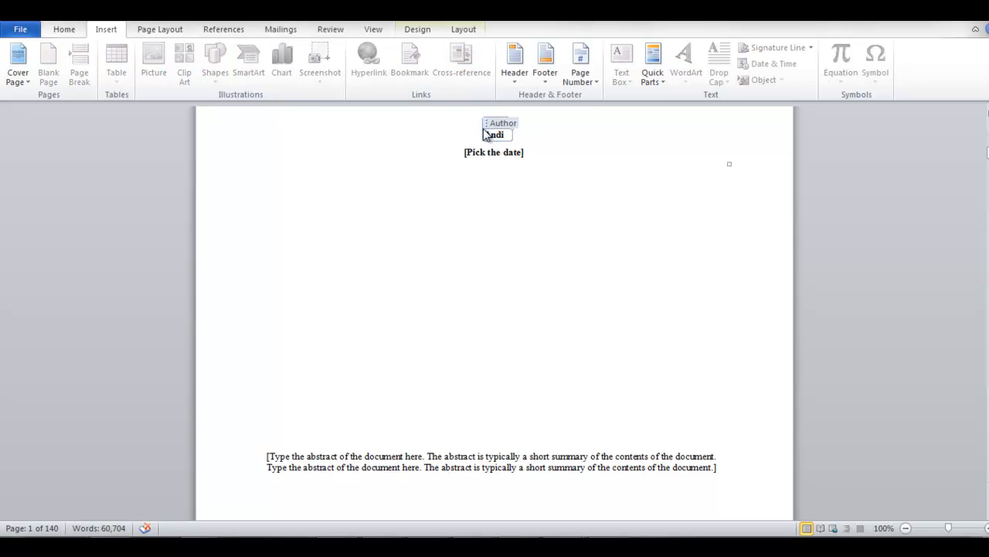
right_click(485, 132)
right_click(512, 133)
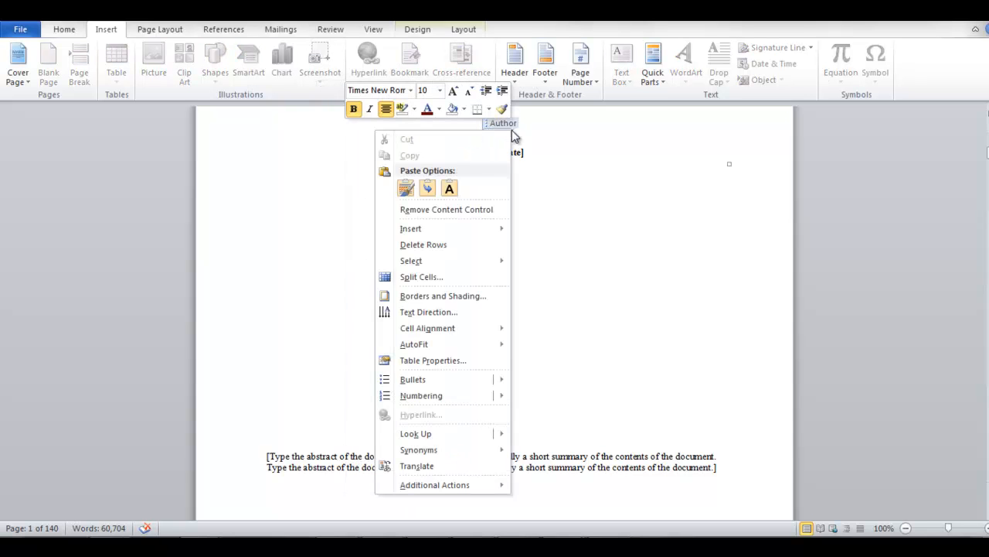
left_click(512, 130)
double_click(487, 135)
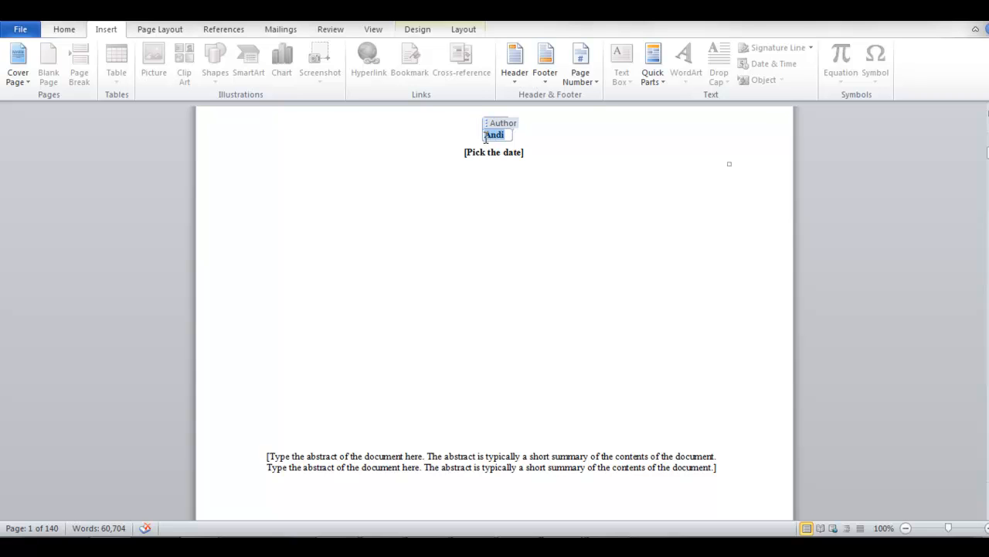
right_click(487, 135)
left_click(394, 140)
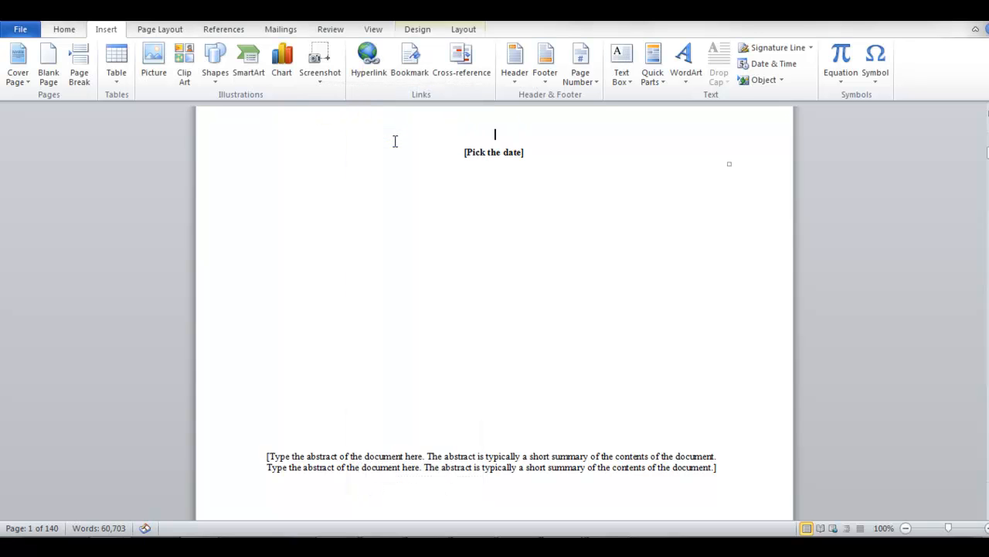
- Remove the date placeholder from the cover page
left_click(520, 152)
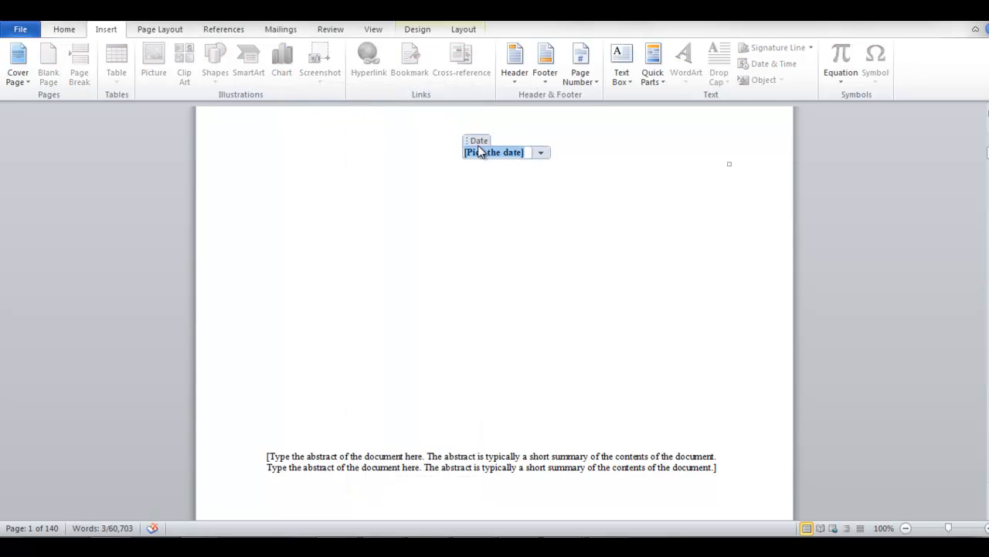
right_click(509, 149)
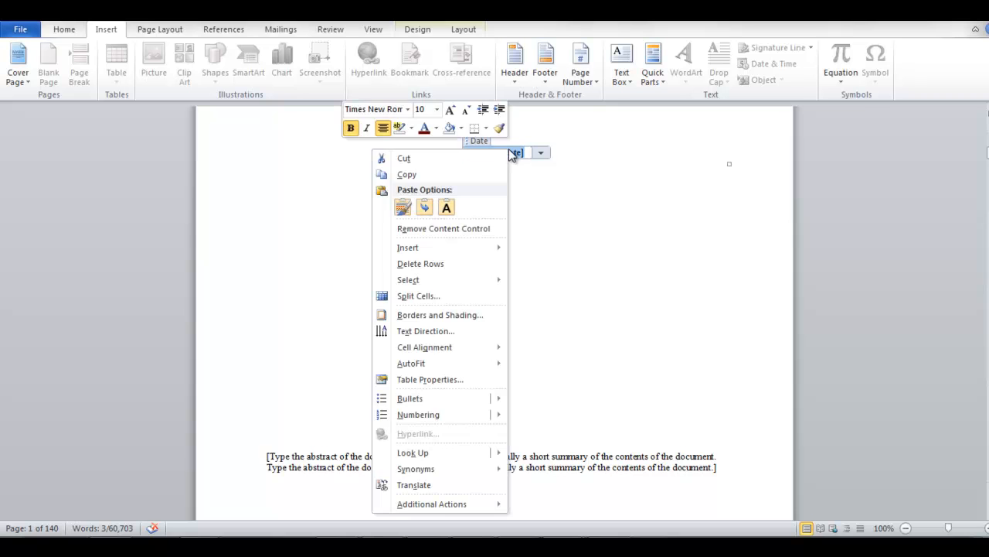
left_click(413, 159)
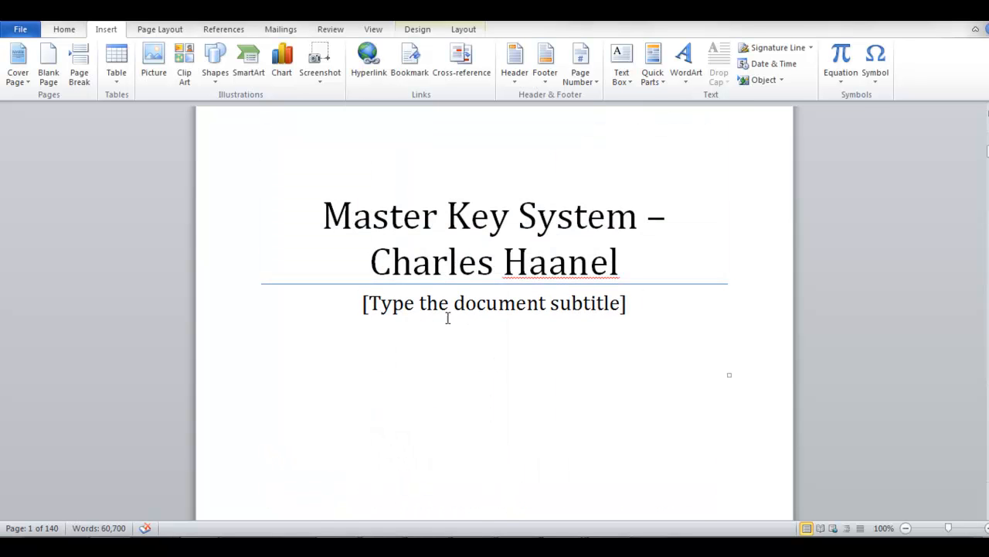
scroll(447, 318, "up", 3)
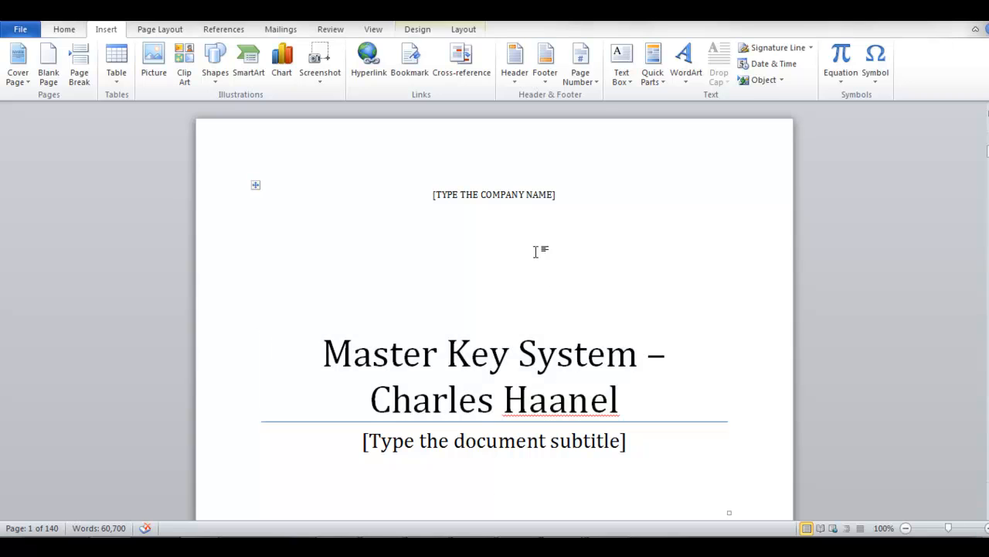
left_click(534, 194)
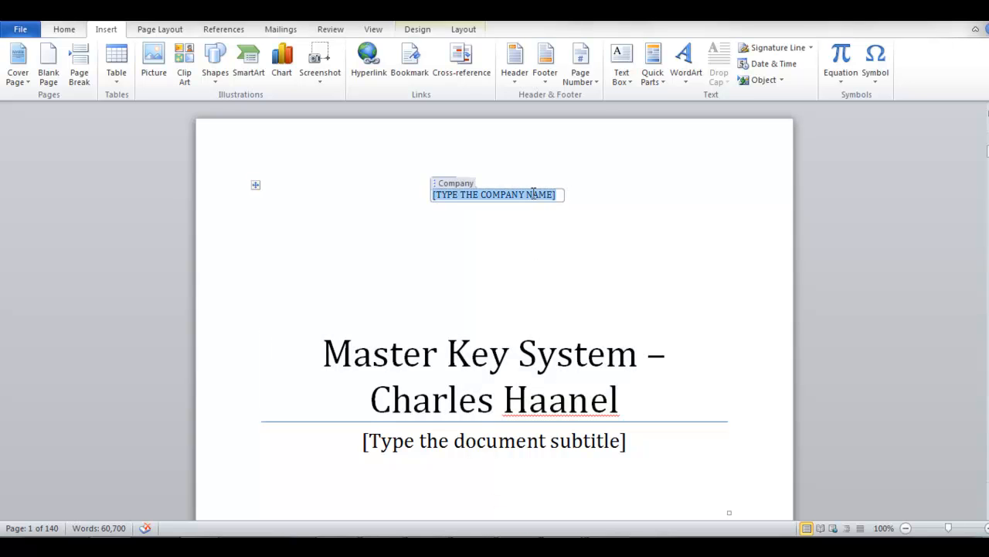
right_click(446, 197)
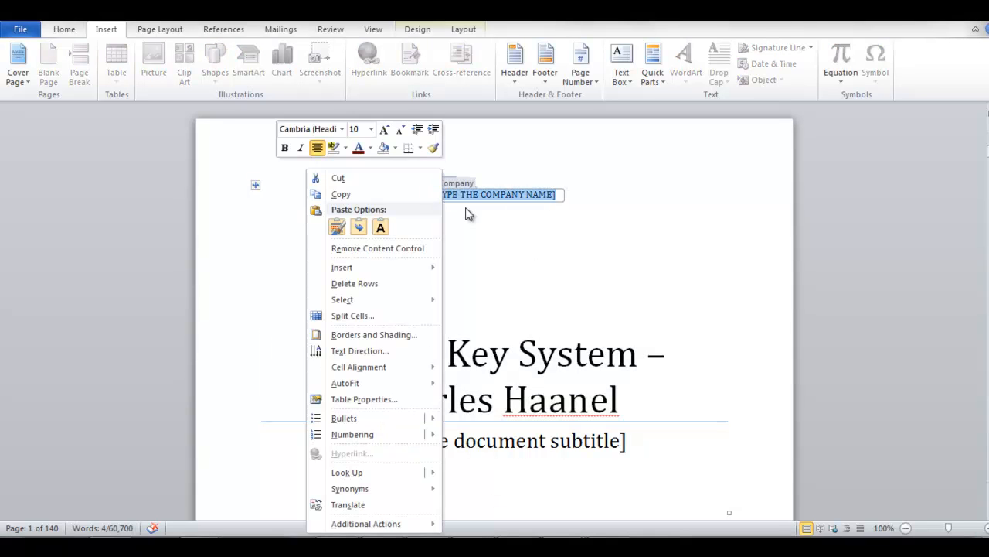
left_click(552, 198)
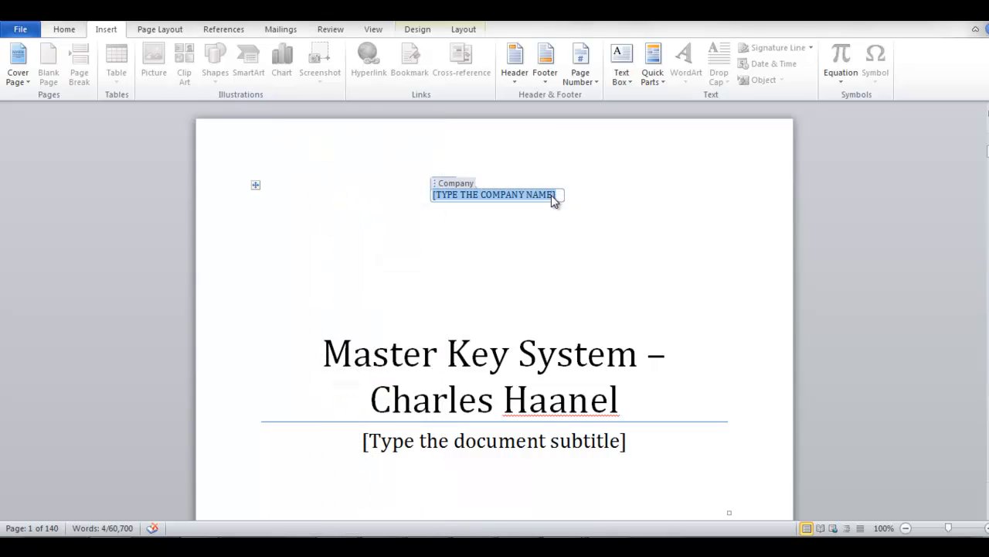
type("www.")
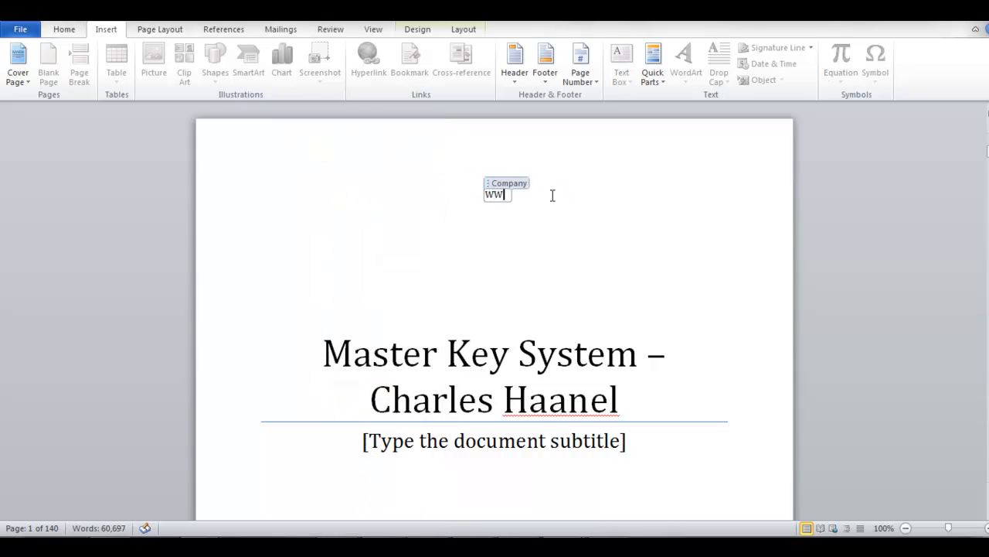
type("timsmi")
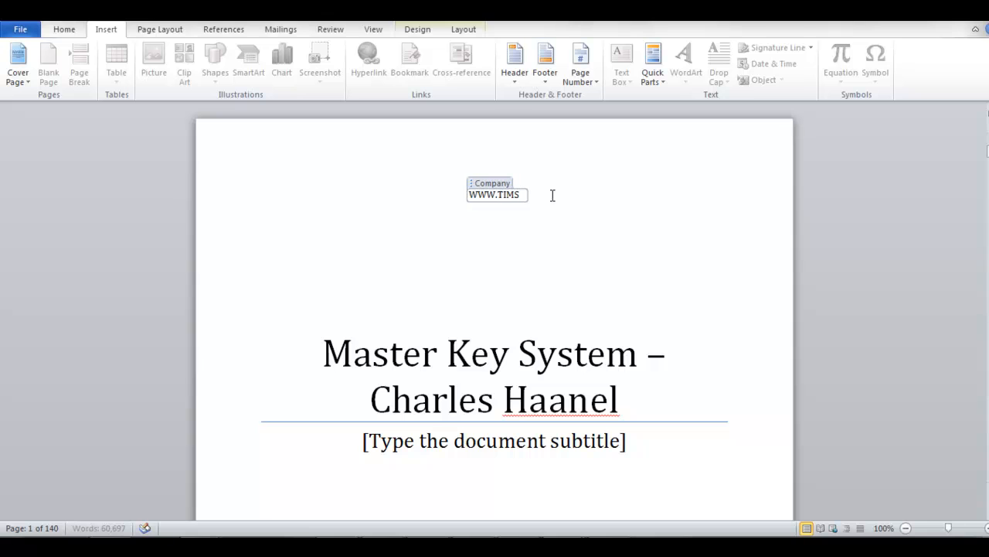
type("nions.")
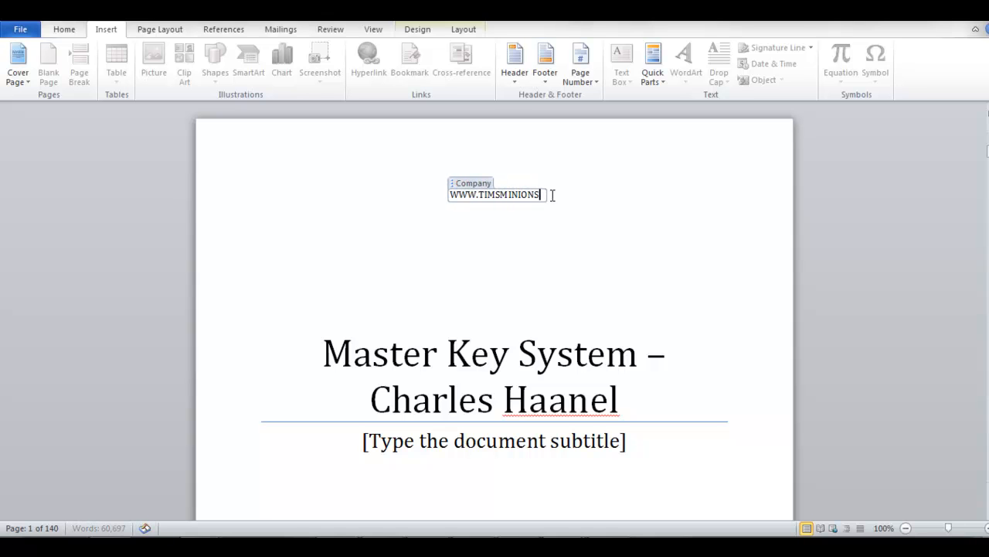
type("com")
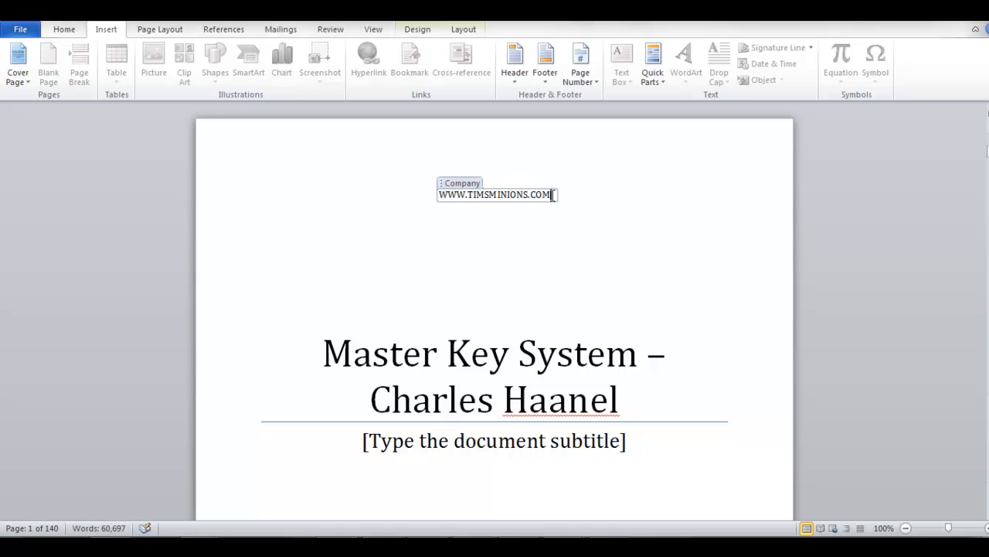
- Format the web address in the cover page's company field as bold Verdana
left_click_drag(553, 194, 438, 195)
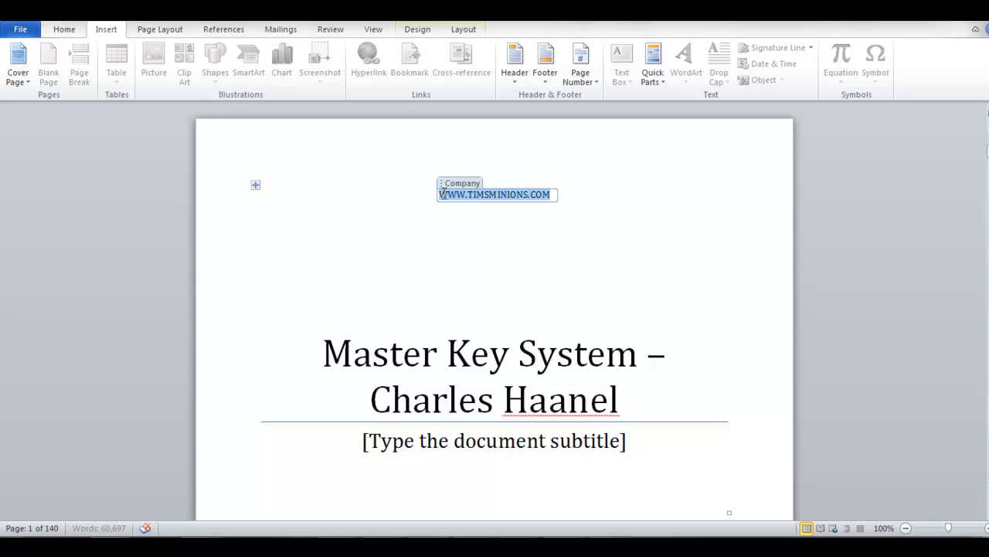
left_click(68, 31)
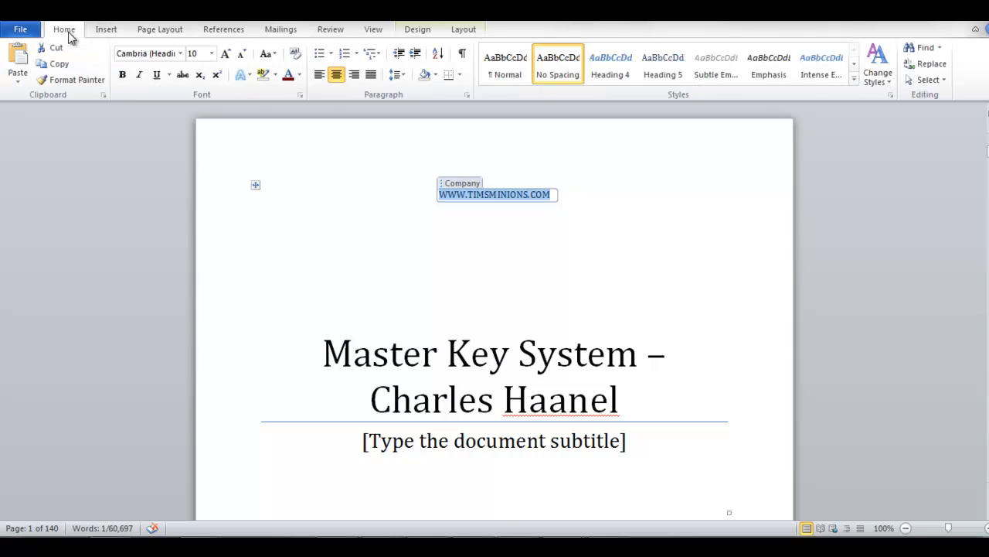
left_click(180, 53)
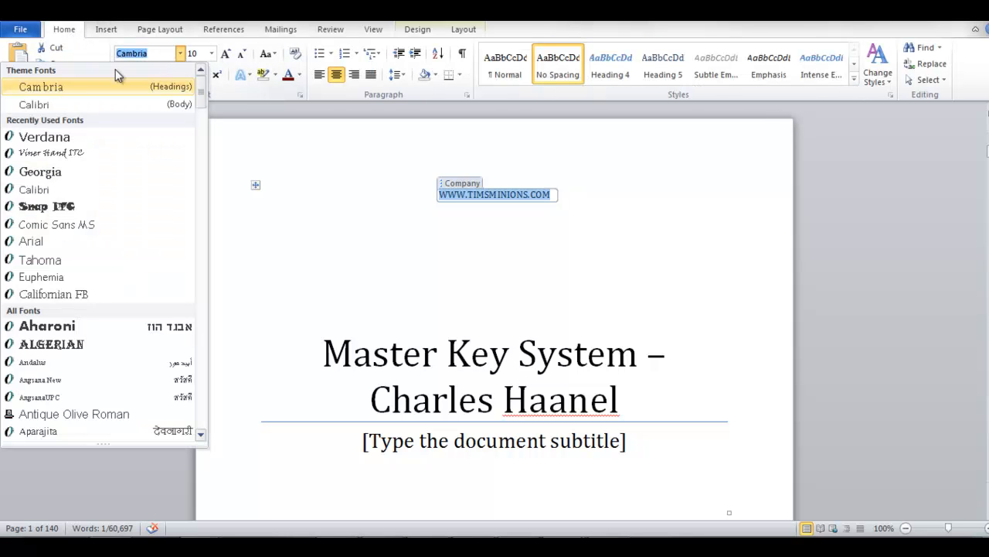
left_click(72, 141)
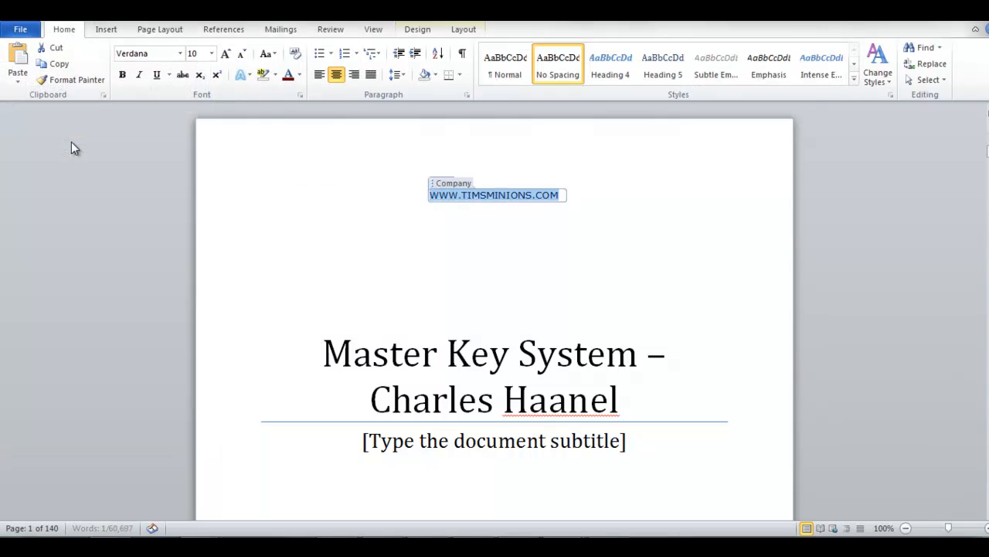
left_click(122, 74)
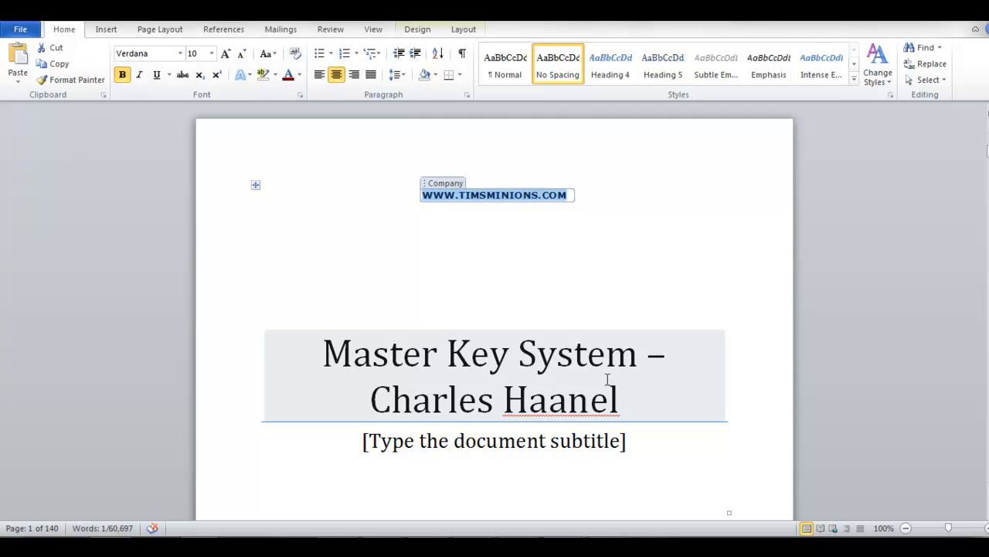
- Format the cover page title Master Key System – Charles Haanel as bold Viner Hand ITC
left_click_drag(611, 399, 324, 337)
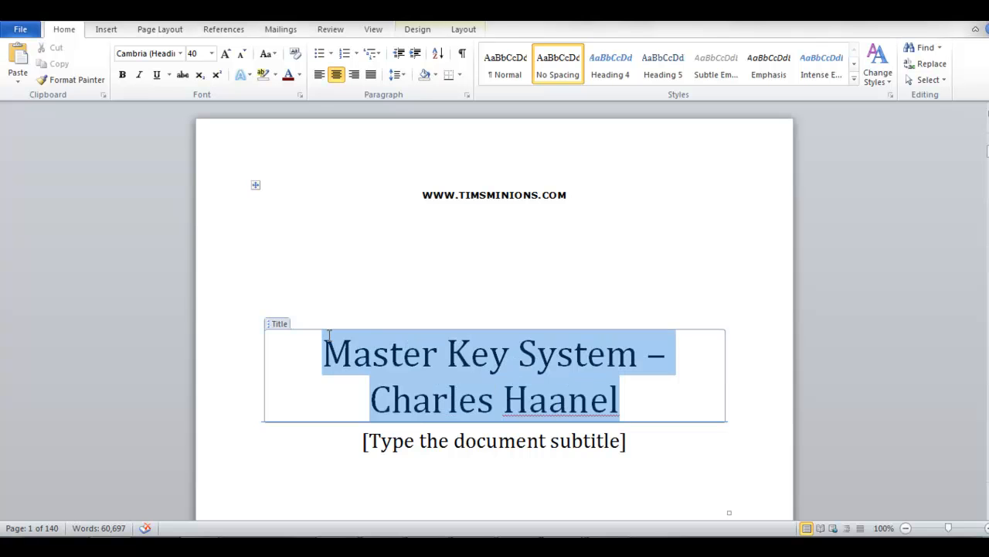
left_click(181, 53)
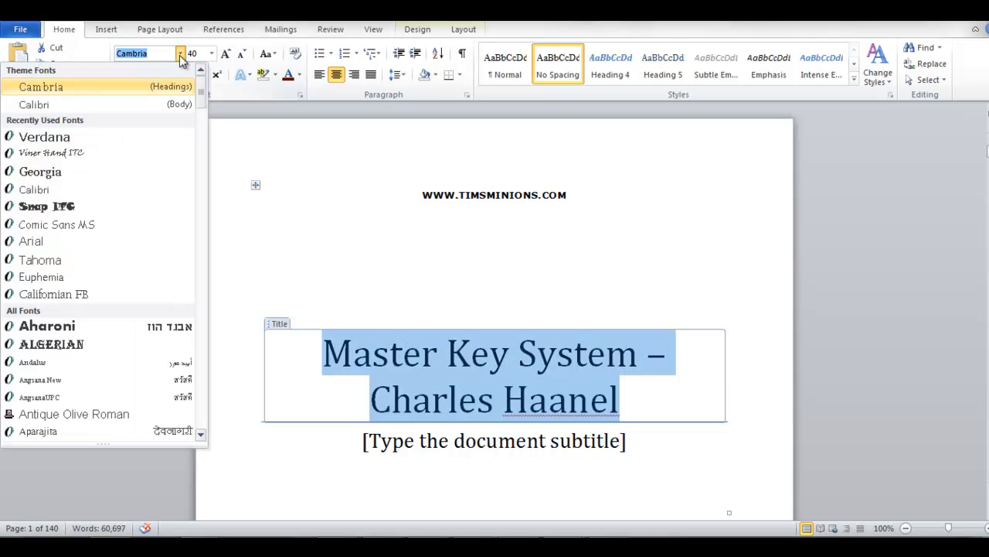
left_click(74, 154)
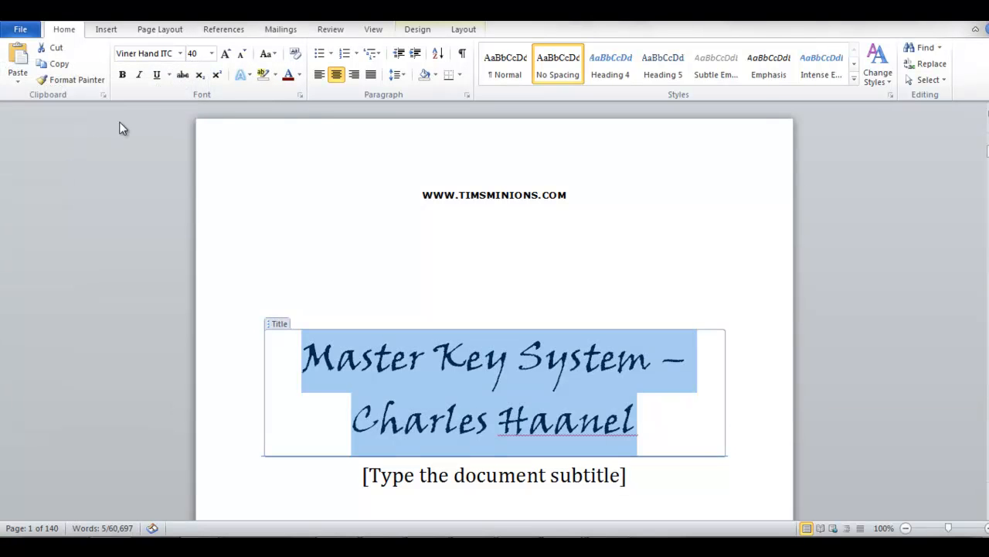
left_click(123, 75)
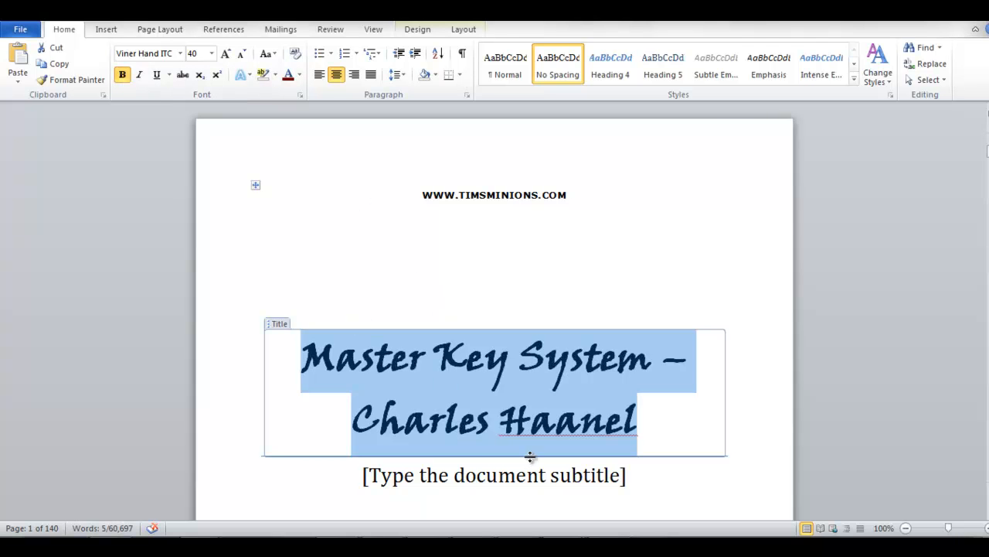
- Cut the document subtitle placeholder from below the cover page title
left_click(582, 480)
scroll(612, 477, "down", 4)
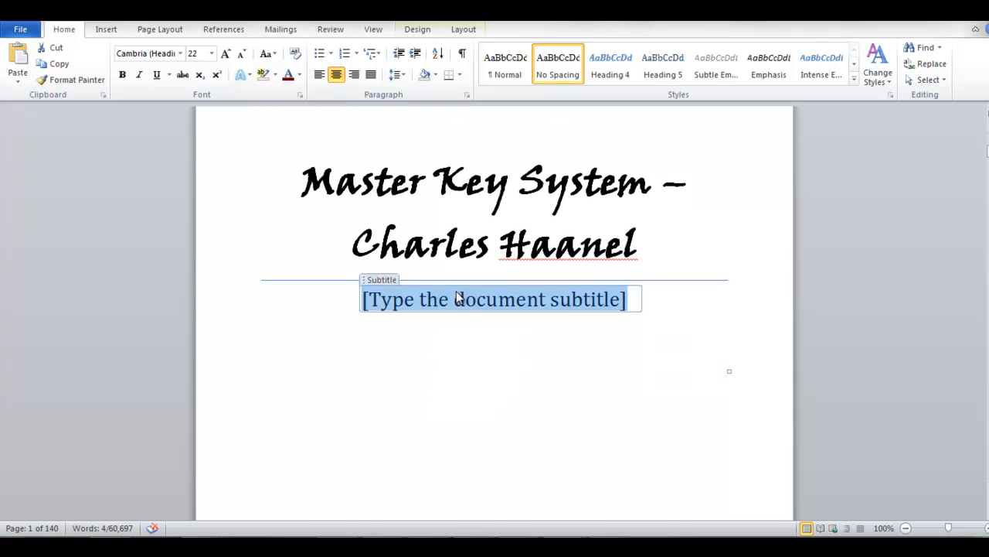
right_click(456, 290)
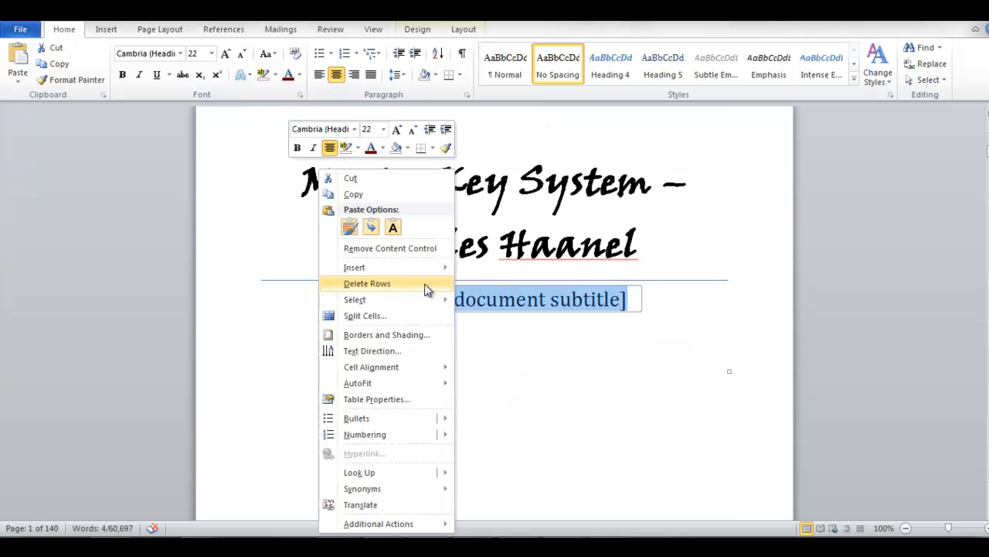
left_click(359, 180)
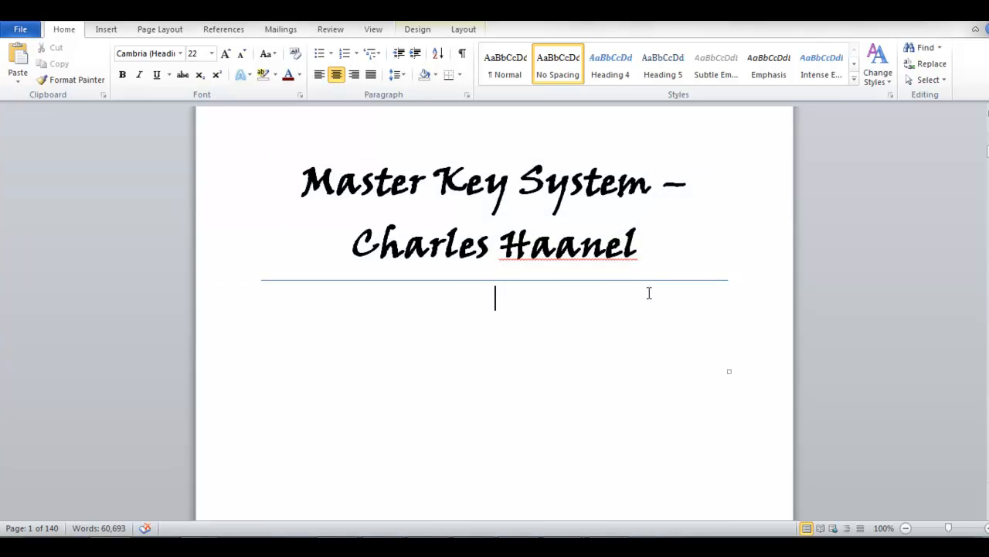
- Replace the cover page's abstract placeholder with text beginning "Here is my version of the excellent book The"
scroll(650, 292, "up", 3)
scroll(515, 407, "up", 1)
scroll(518, 422, "down", 10)
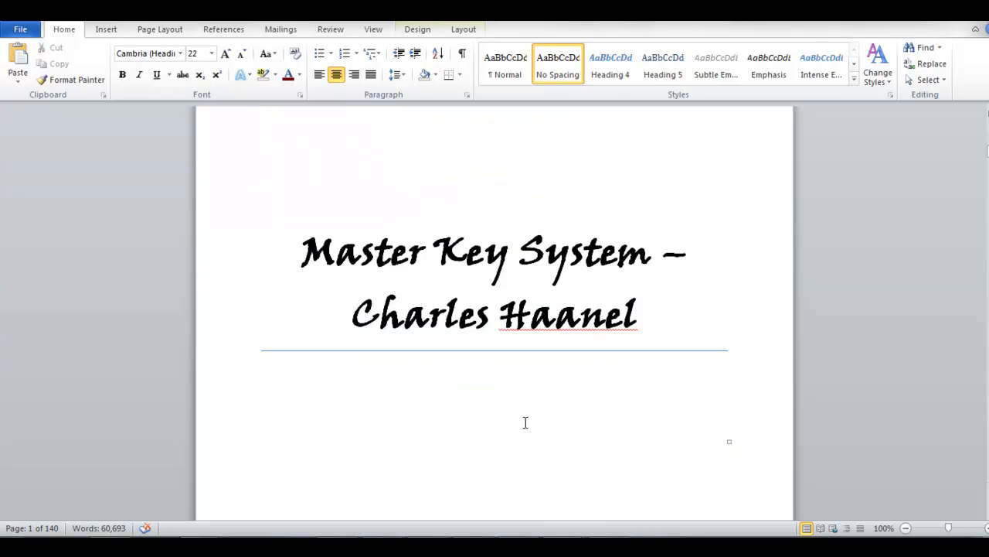
left_click(606, 356)
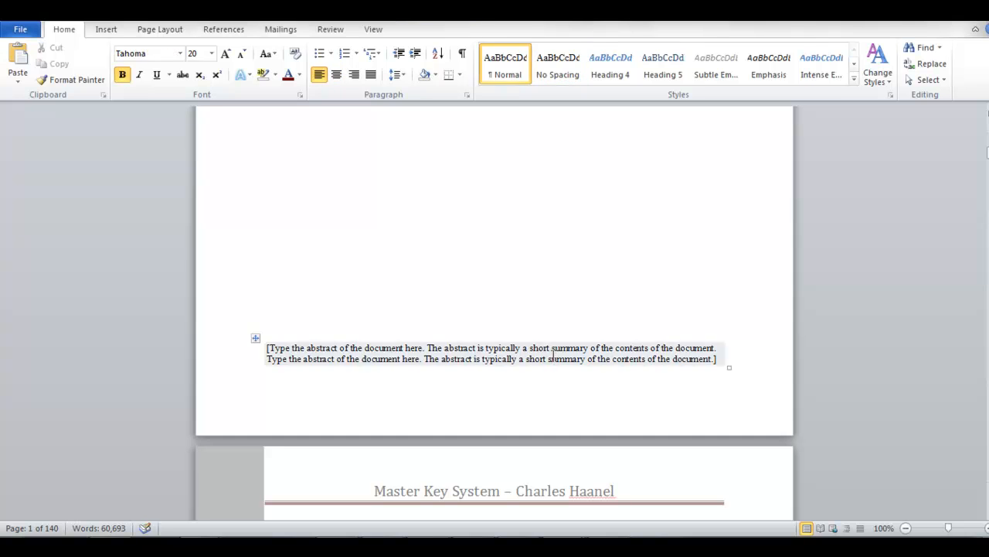
type("H")
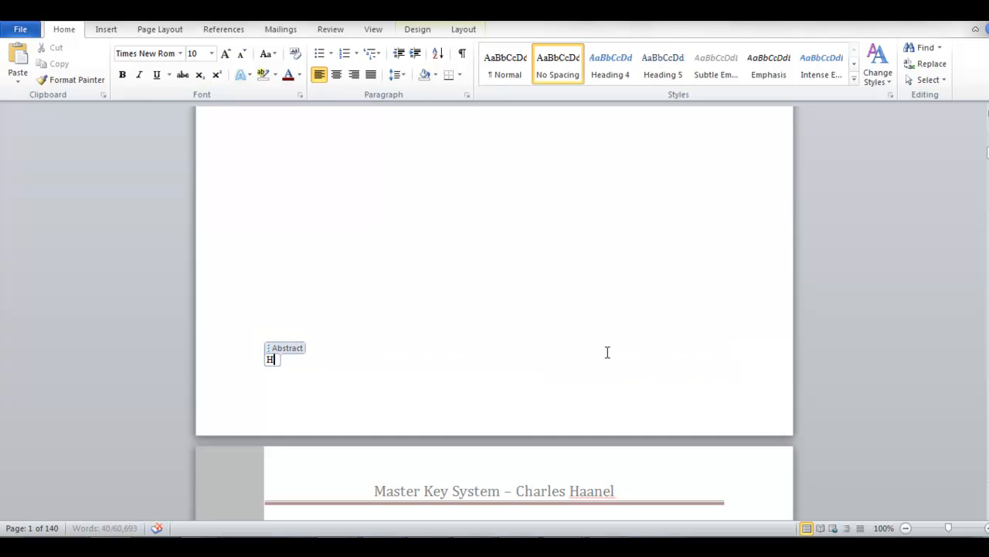
type("ere is my vers")
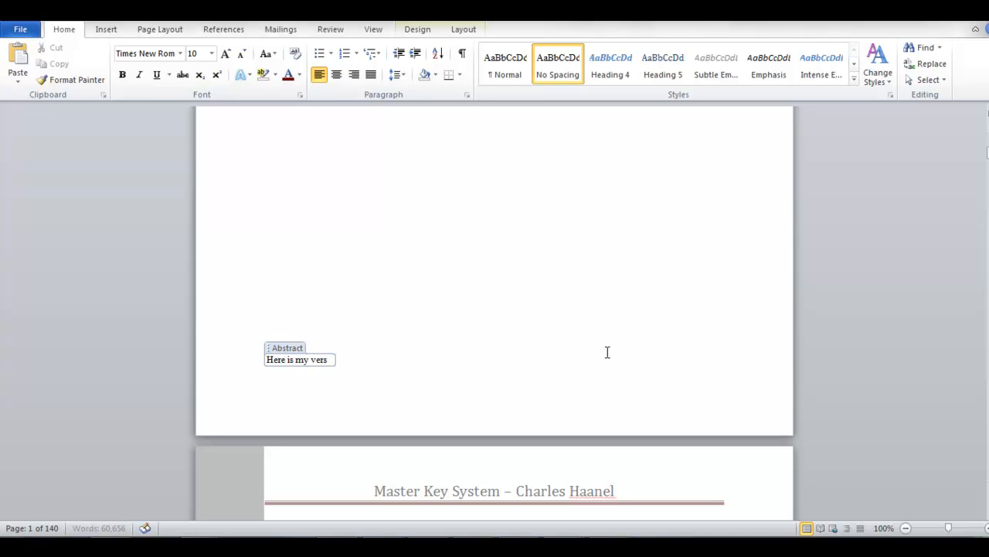
type("ion of the ")
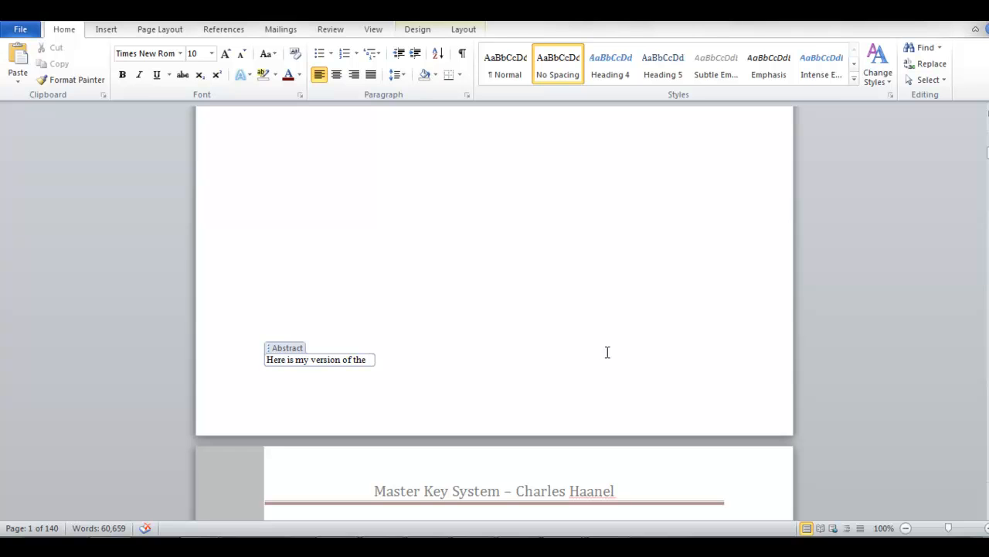
type("excellent book")
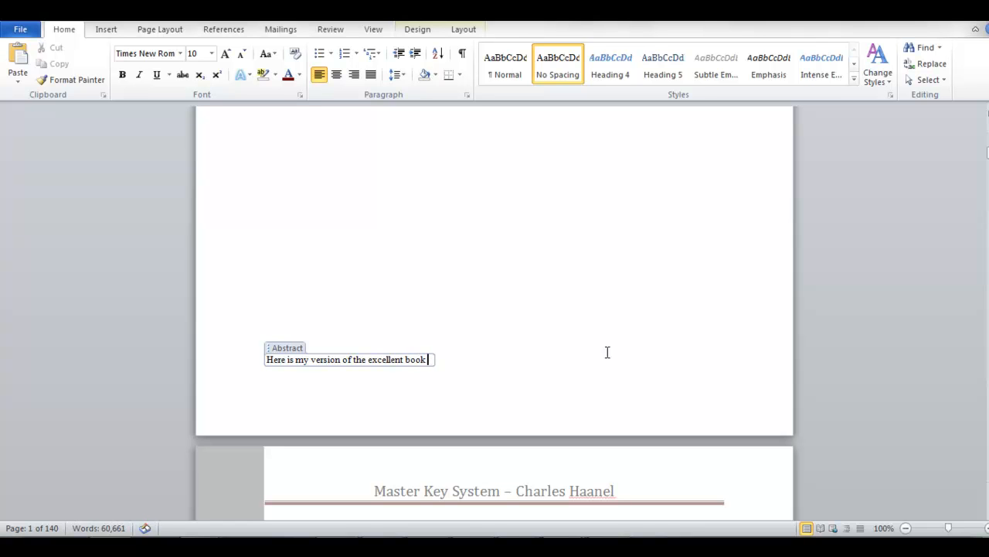
type(" The")
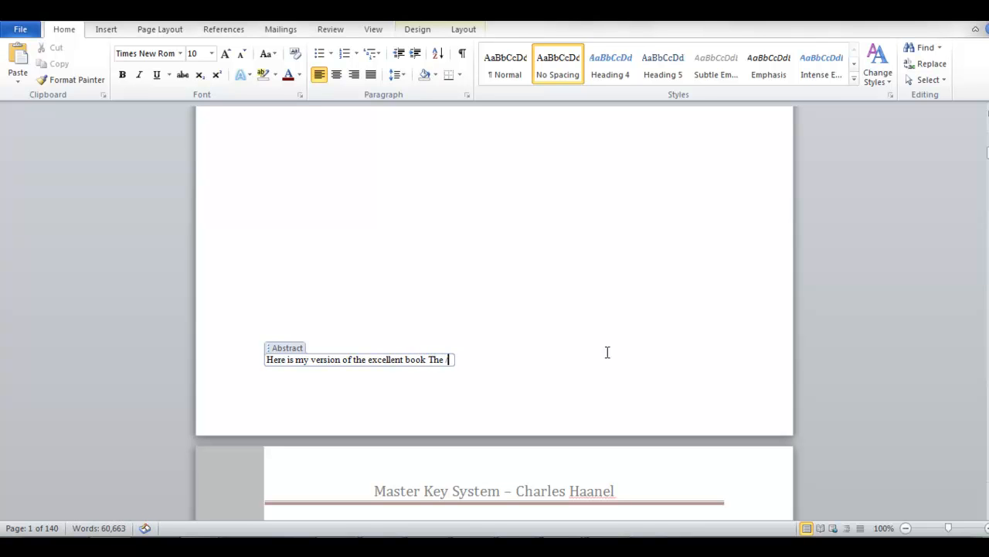
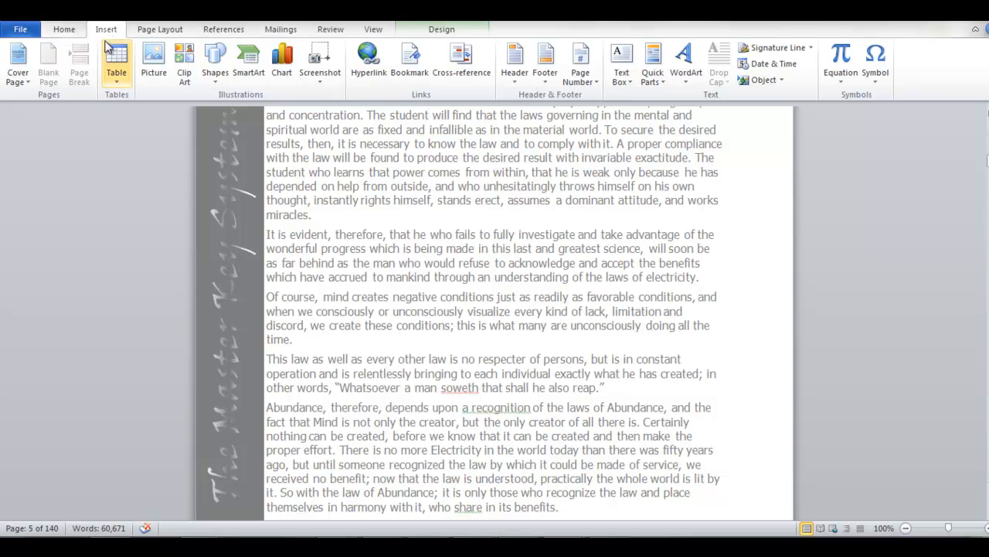
- Draw a down block arrow about 4.45 cm high and 5.58 cm wide in the page's lower right area, just above the footer
left_click(218, 80)
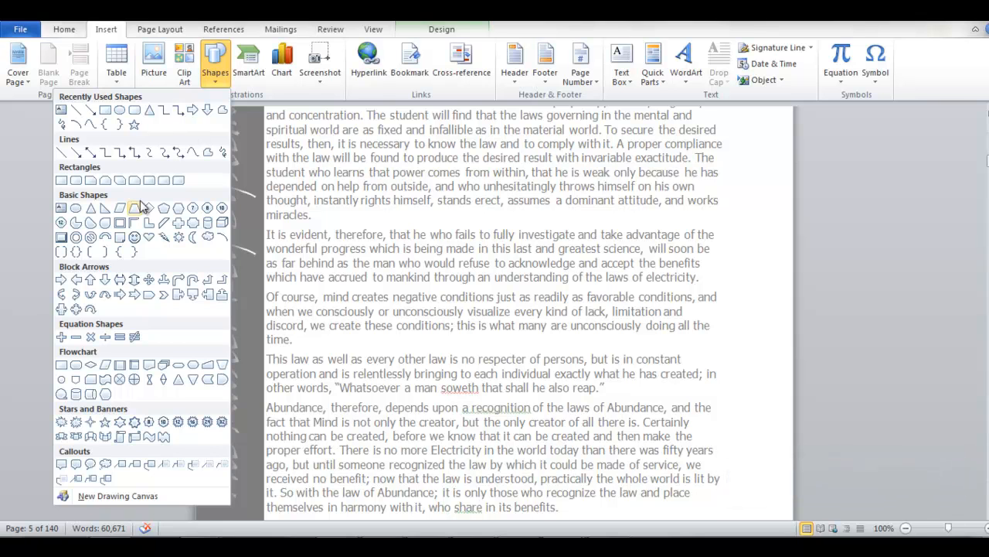
left_click(105, 281)
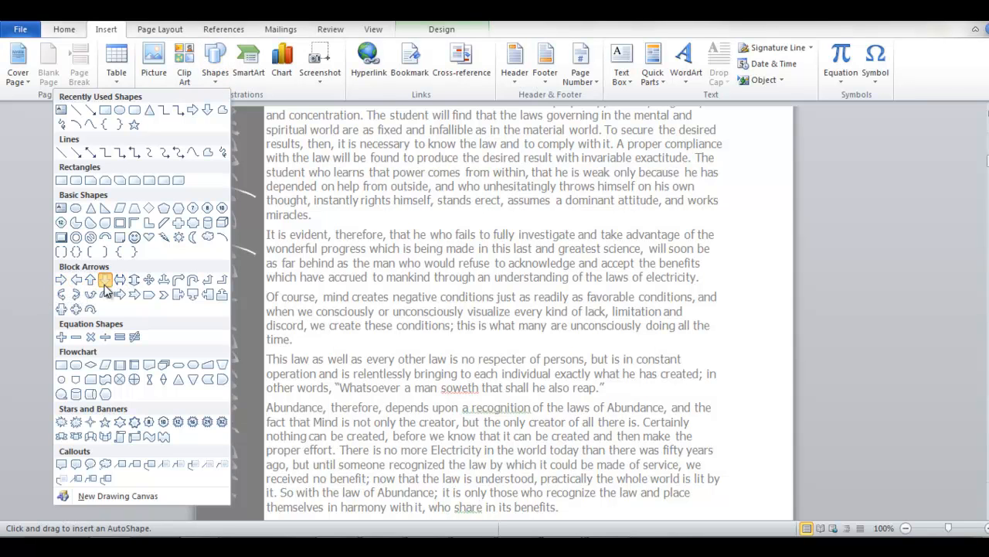
scroll(427, 325, "down", 3)
mouse_move(557, 325)
left_mouse_down()
mouse_move(600, 379)
mouse_move(728, 410)
mouse_move(708, 452)
mouse_move(701, 445)
left_mouse_up()
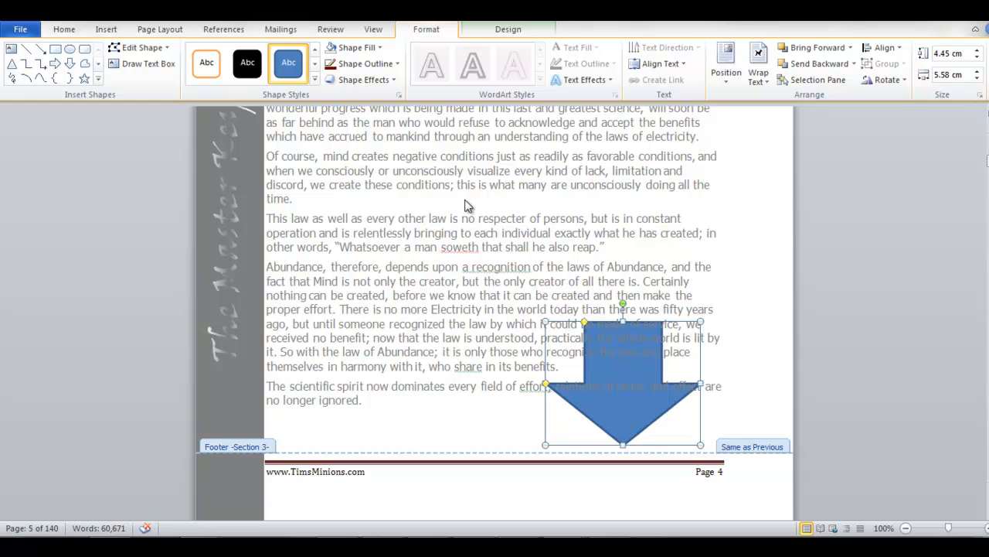
- Give the down arrow a dark grey outline and a grey fill from the theme's black shades
left_click(396, 67)
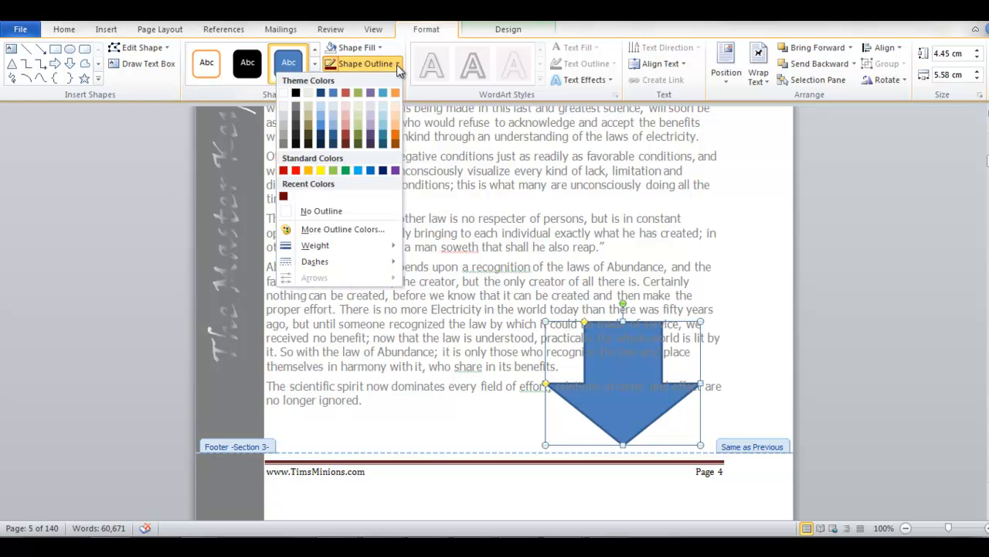
left_click(300, 113)
left_click(359, 47)
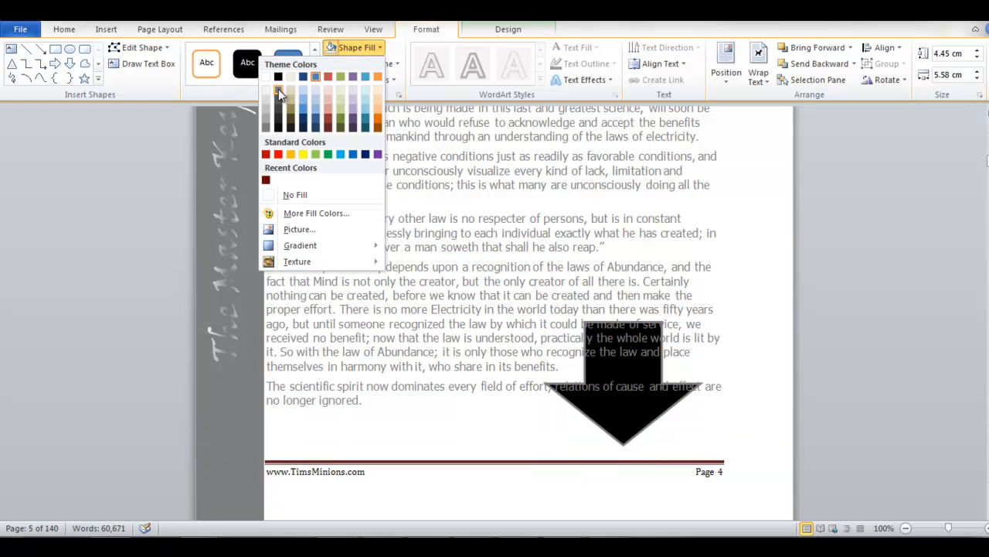
left_click(279, 91)
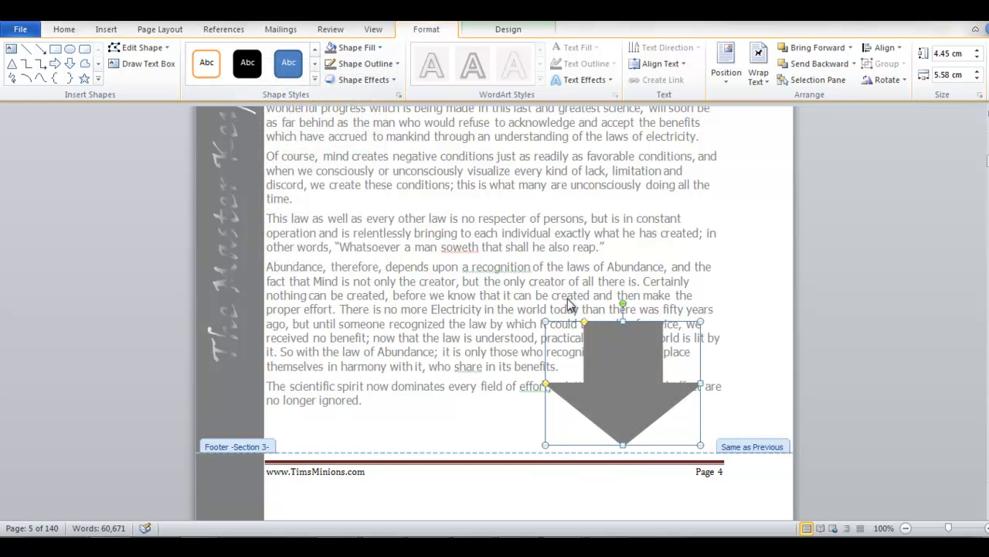
- Send the arrow backward, return to editing the document body, and check the arrow on the following pages
left_click(836, 67)
double_click(606, 202)
scroll(611, 201, "up", 3)
scroll(610, 201, "down", 20)
scroll(603, 306, "down", 15)
scroll(593, 313, "down", 18)
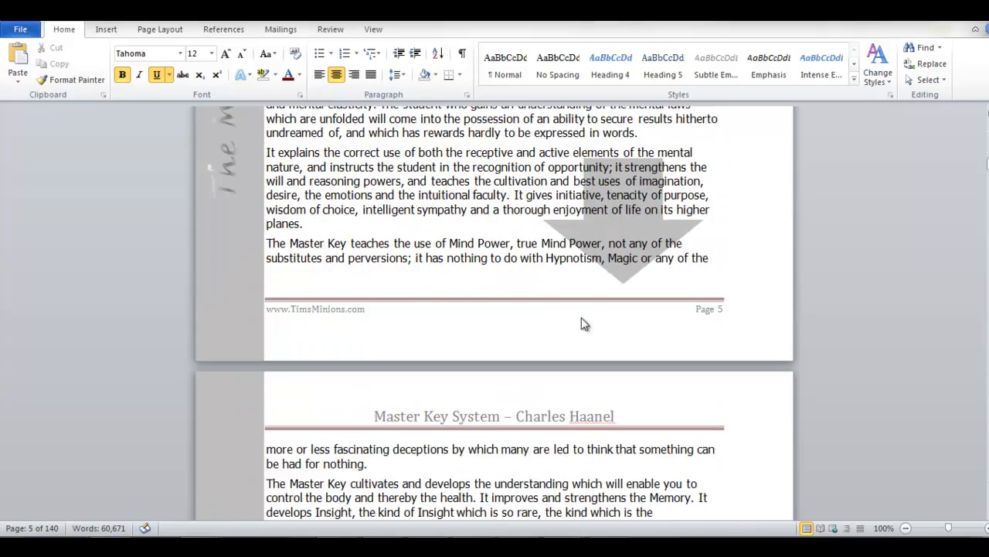
- Check how the faded down arrow sits behind the text on pages 5 to 10
scroll(622, 251, "down", 18)
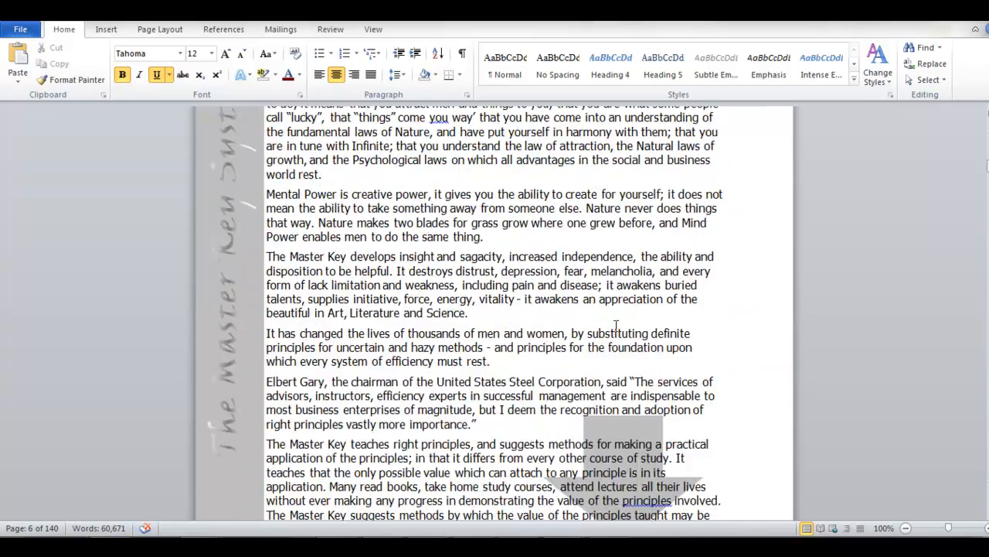
scroll(626, 224, "down", 18)
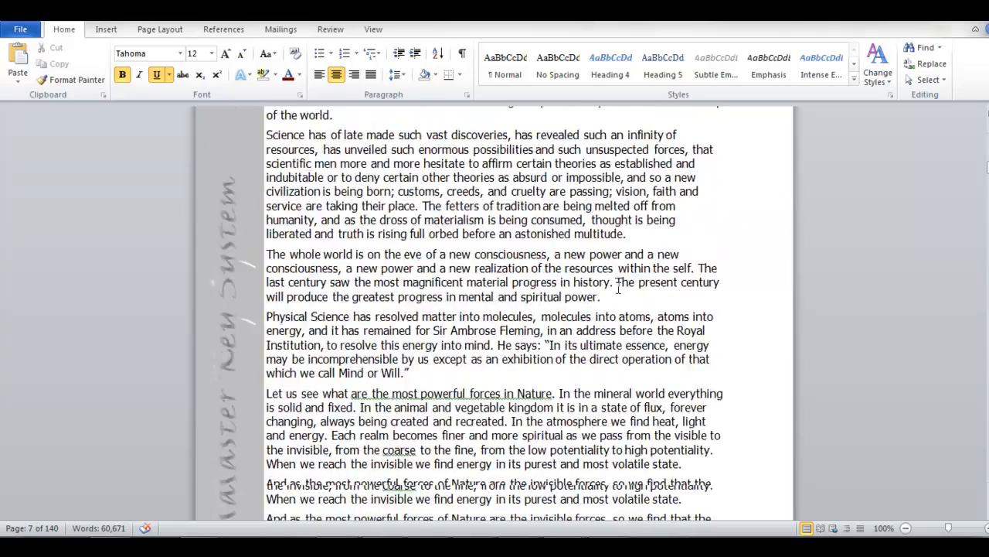
scroll(627, 241, "down", 20)
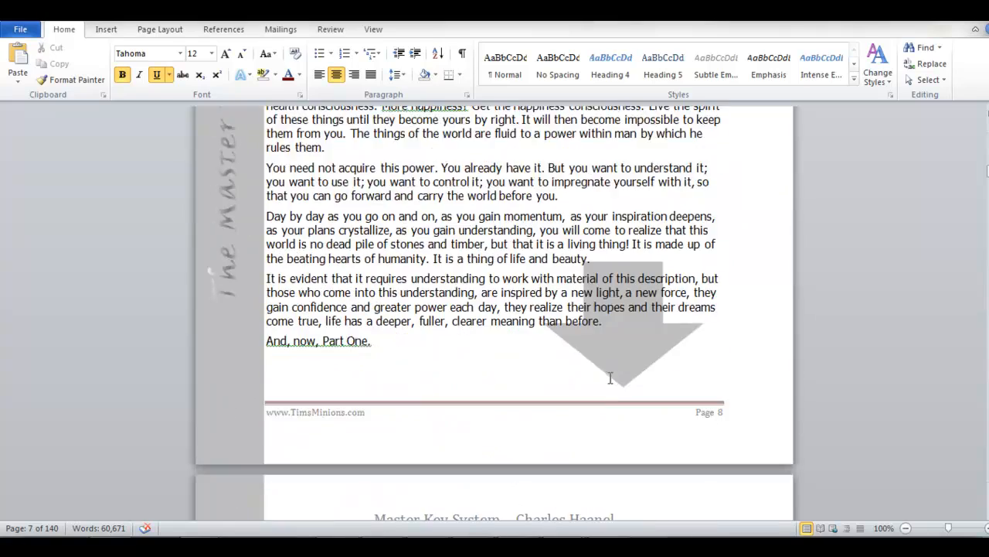
scroll(604, 354, "down", 8)
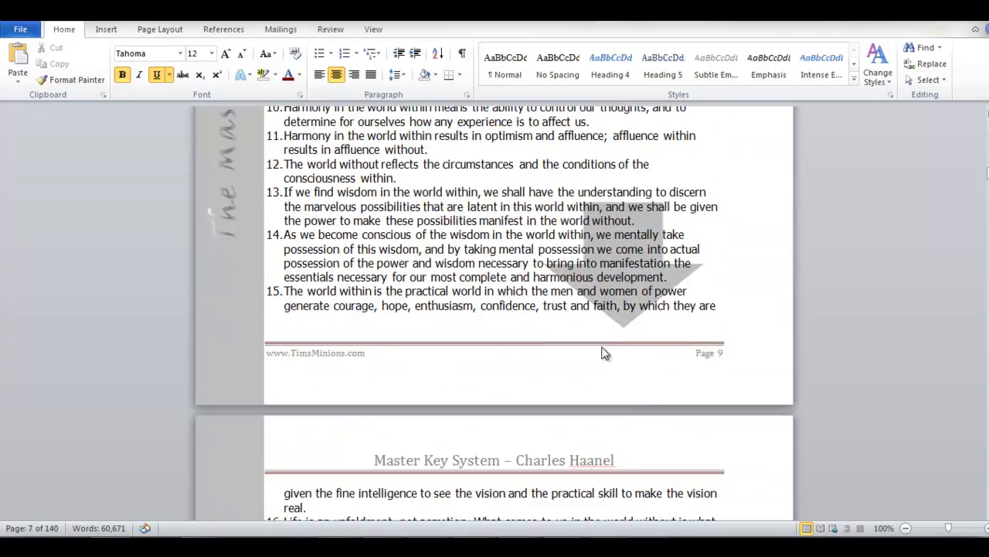
scroll(623, 321, "up", 18)
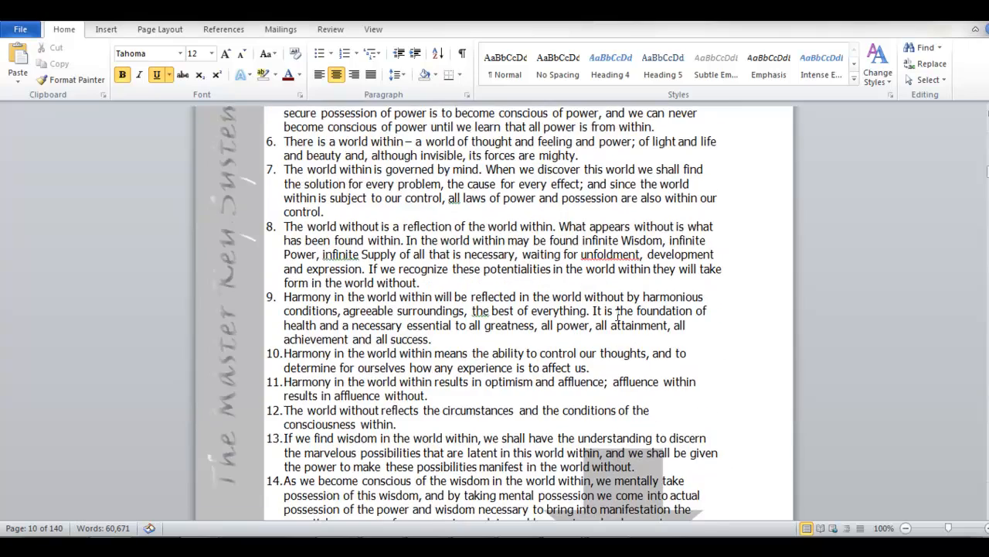
scroll(531, 344, "up", 1)
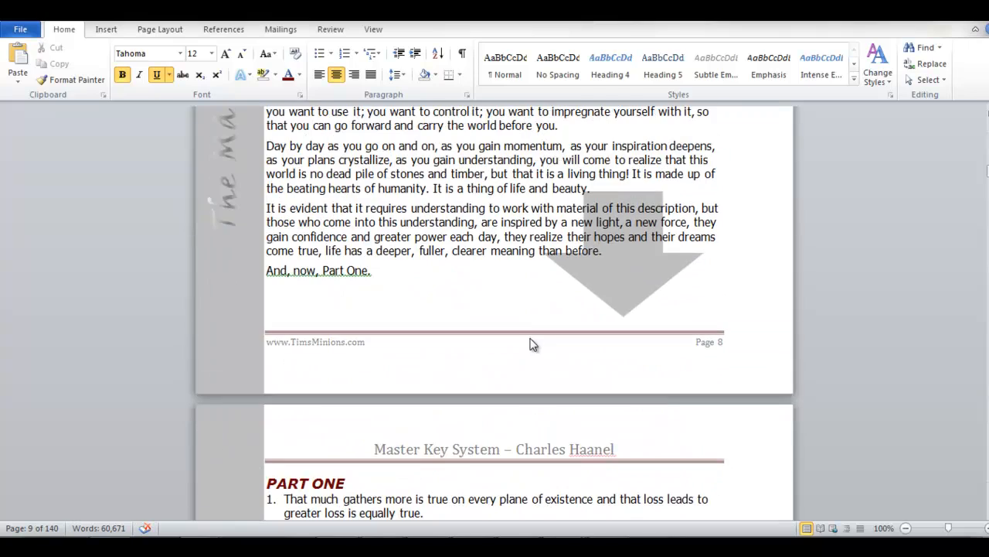
scroll(589, 299, "up", 12)
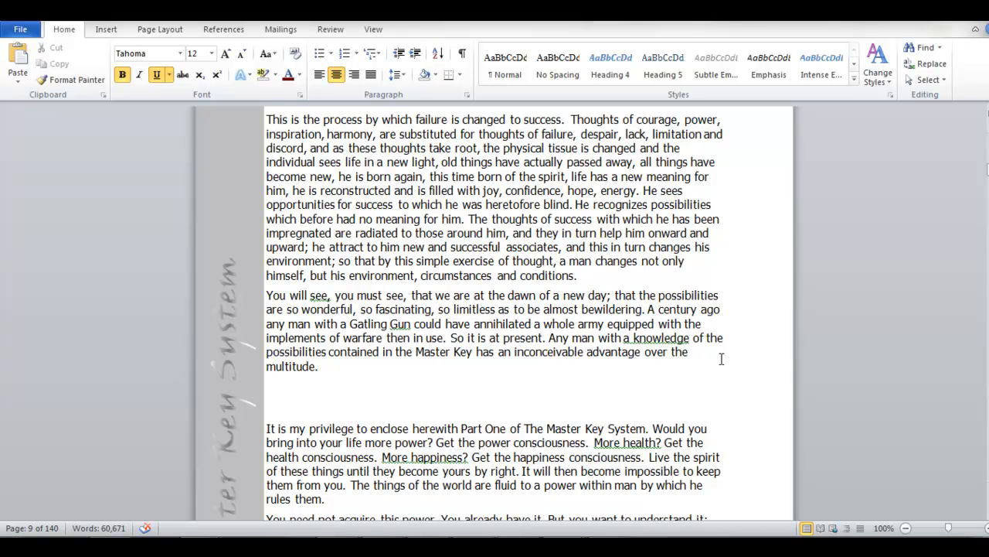
scroll(721, 358, "down", 10)
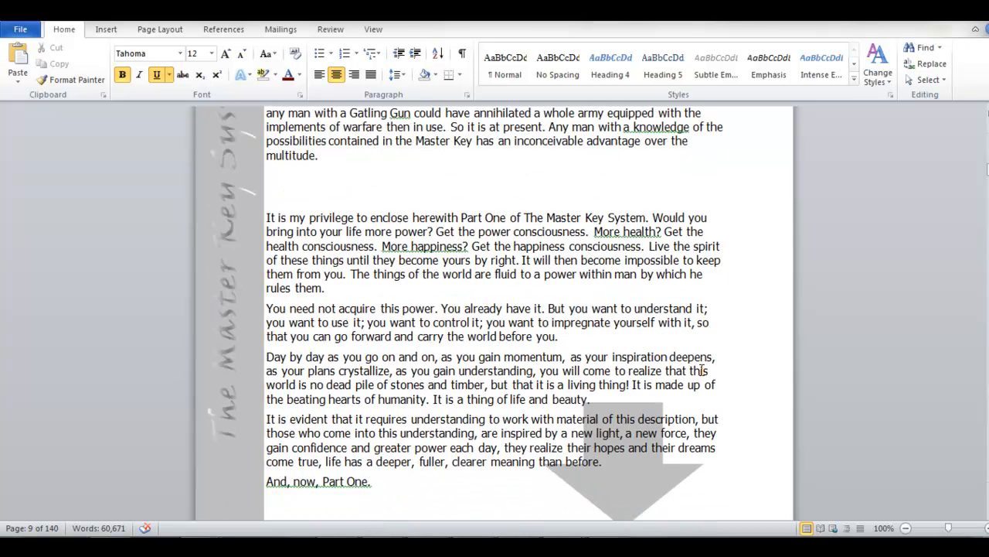
scroll(699, 433, "up", 4)
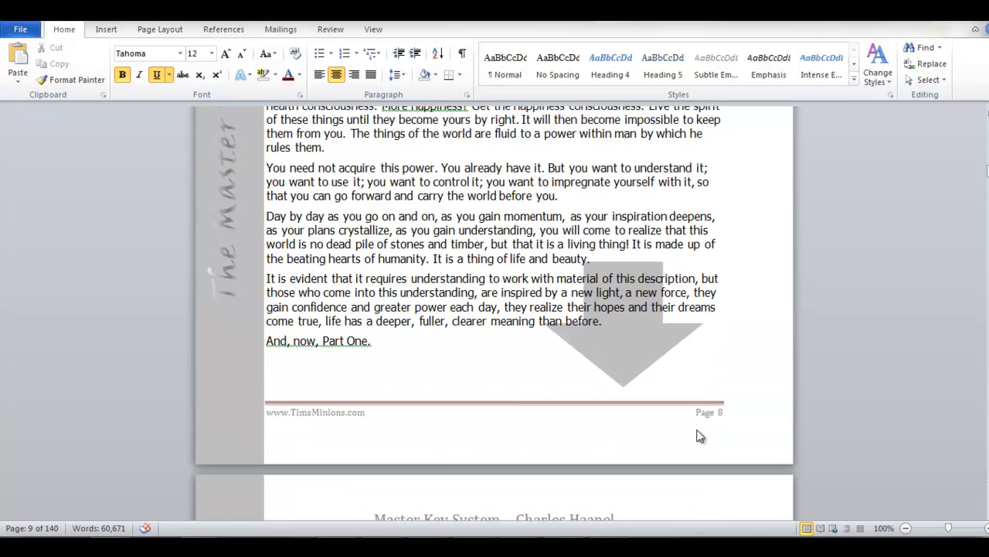
scroll(523, 392, "down", 2)
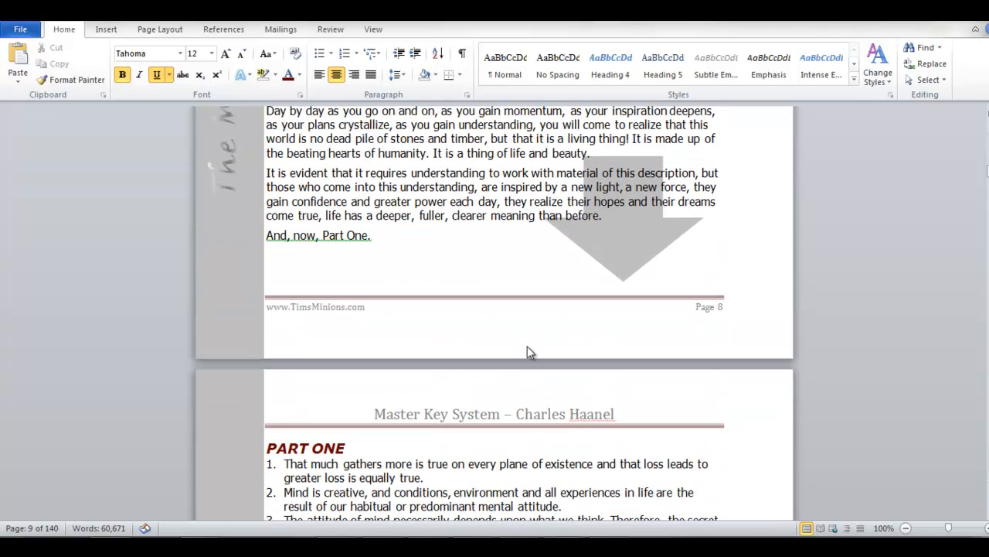
- Open the page 8 footer, move the down arrow up toward the page's horizontal centre, and return to the document body
double_click(445, 330)
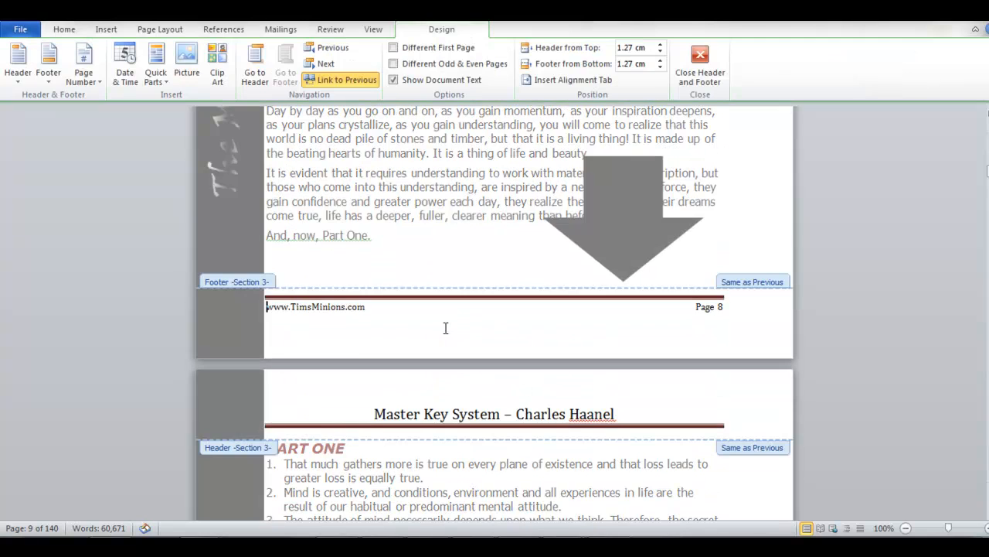
left_click(613, 211)
left_click_drag(625, 216, 470, 167)
left_click(486, 334)
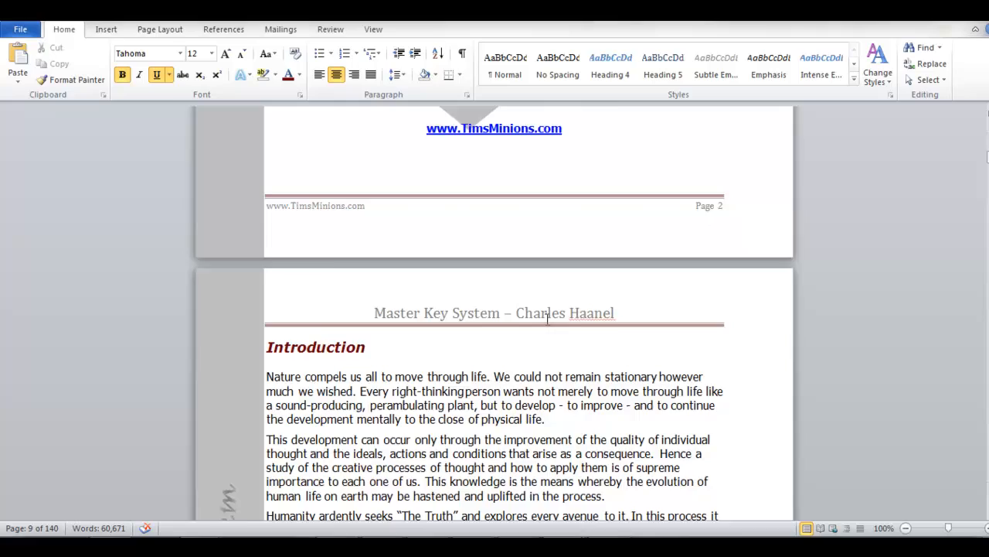
- Check the repositioned arrow's placement behind the text from the Introduction on page 3 through Part One
scroll(548, 317, "down", 13)
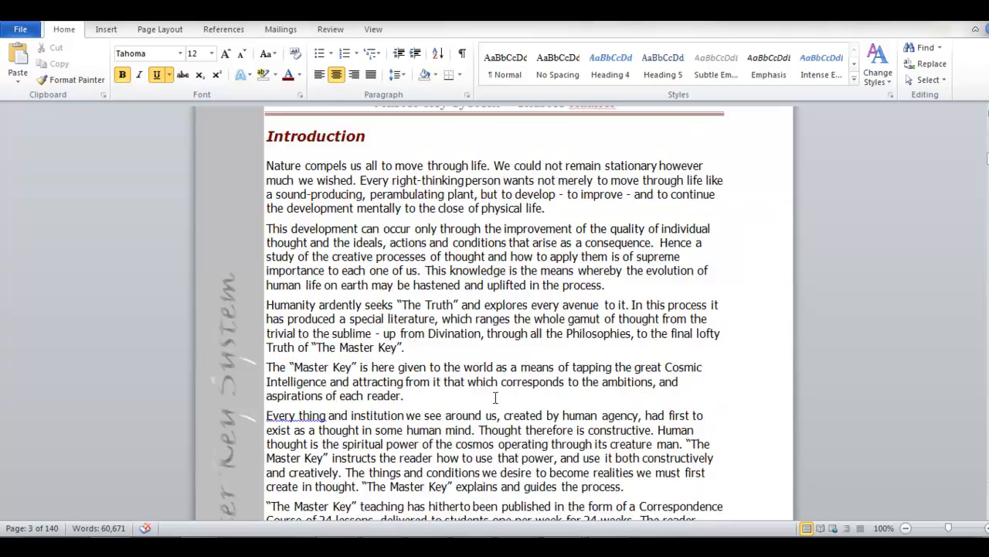
scroll(463, 334, "down", 20)
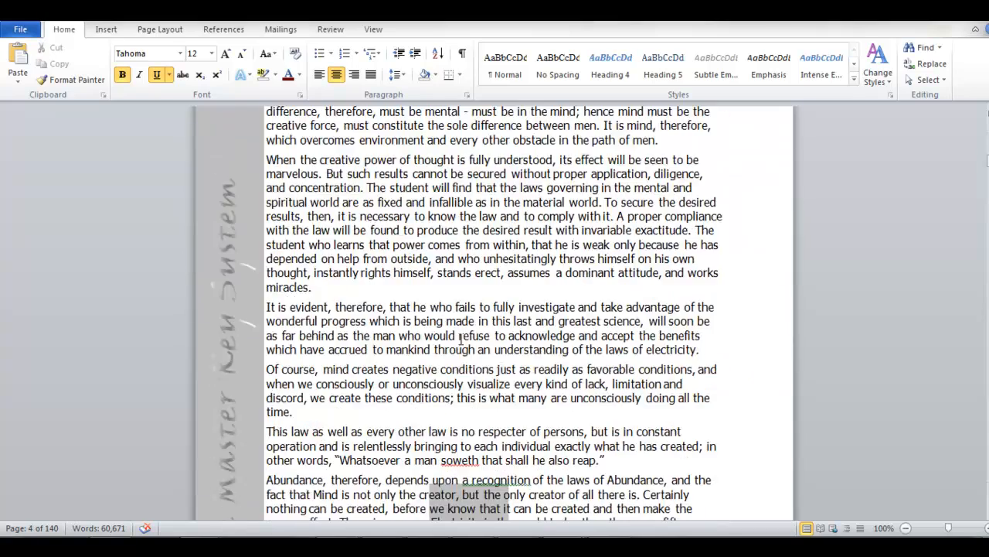
scroll(463, 334, "down", 18)
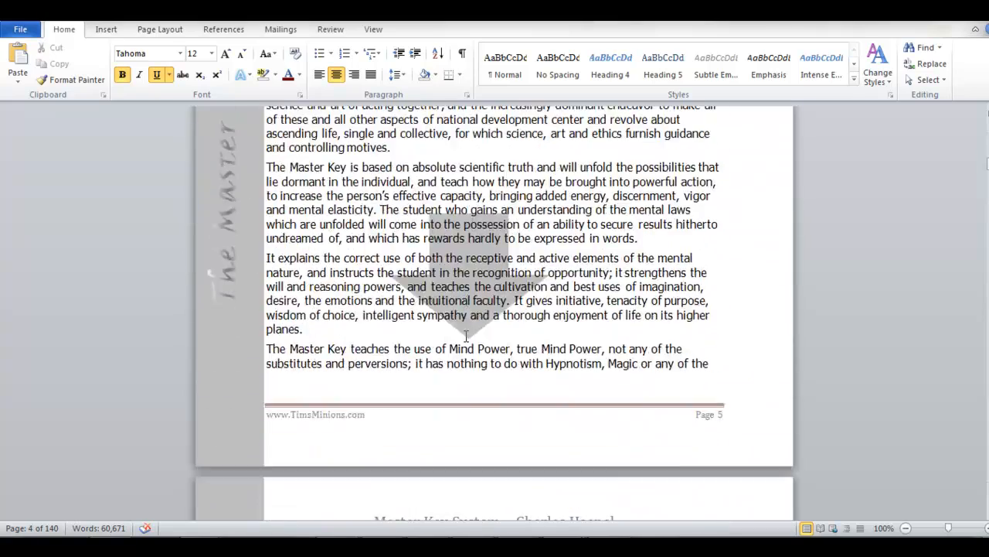
scroll(467, 336, "down", 20)
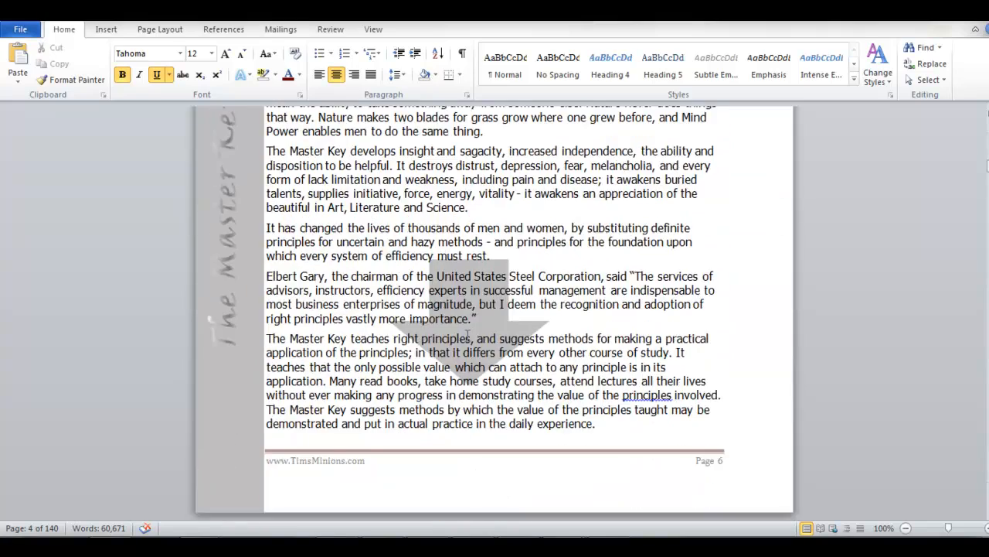
scroll(467, 337, "down", 20)
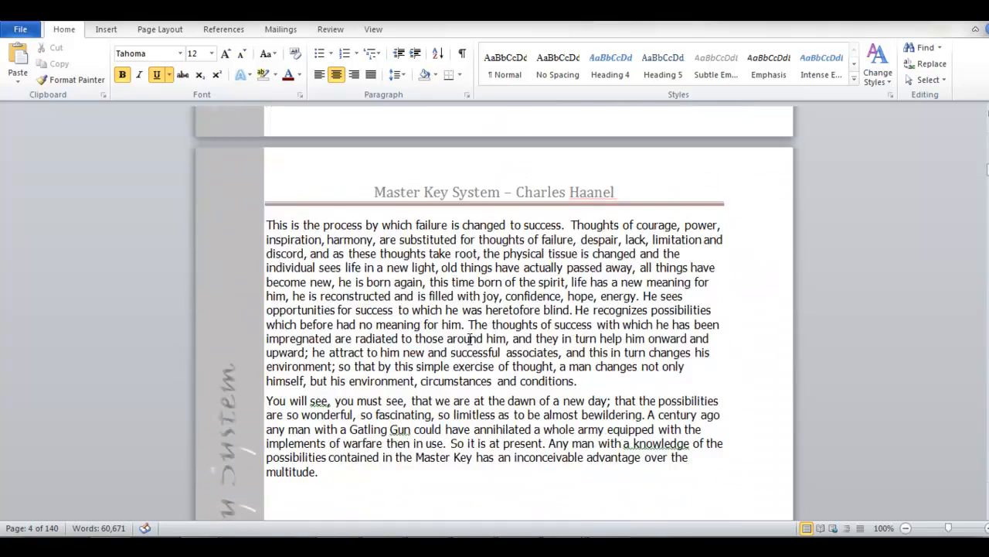
scroll(470, 338, "down", 8)
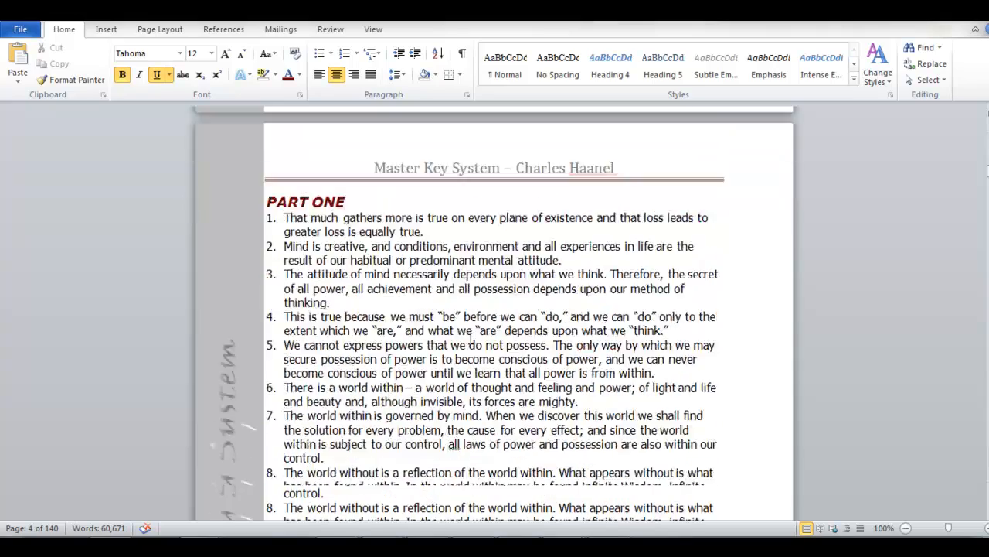
scroll(480, 323, "up", 11)
scroll(480, 323, "up", 20)
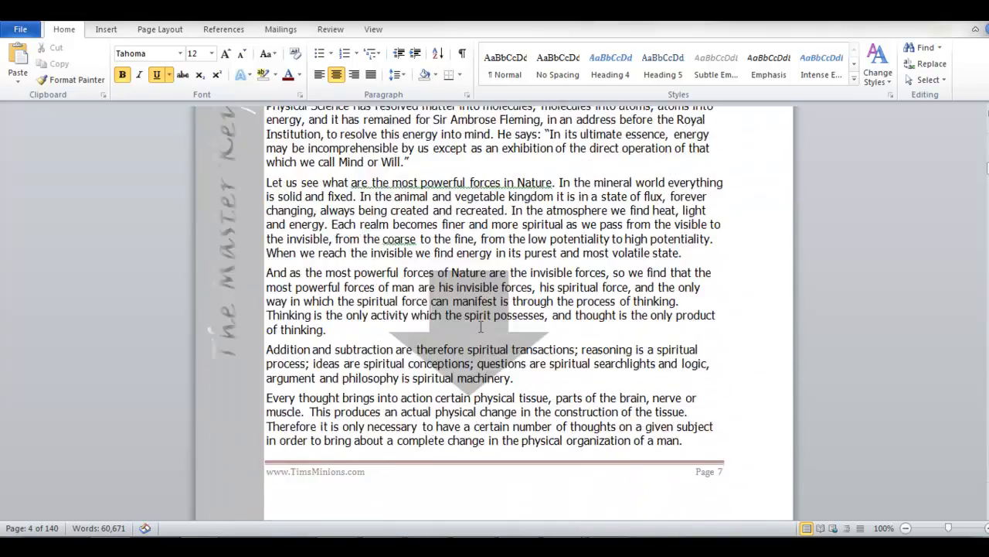
scroll(480, 323, "up", 20)
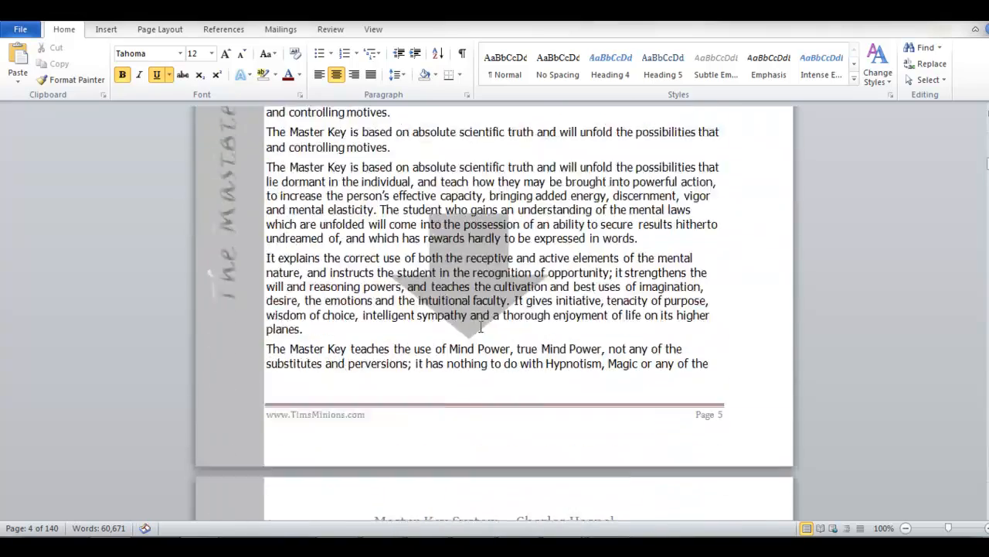
scroll(479, 333, "up", 5)
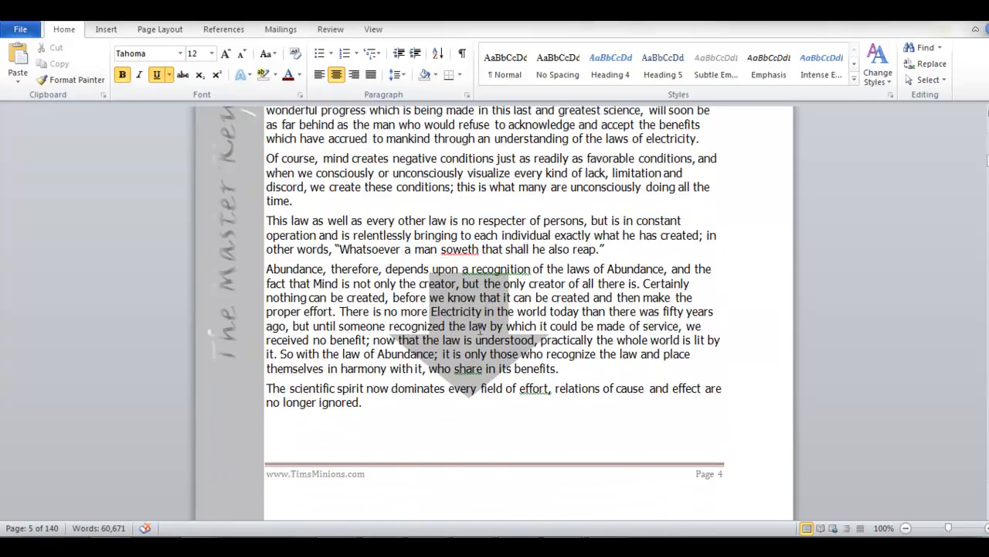
scroll(479, 332, "up", 12)
scroll(554, 338, "down", 16)
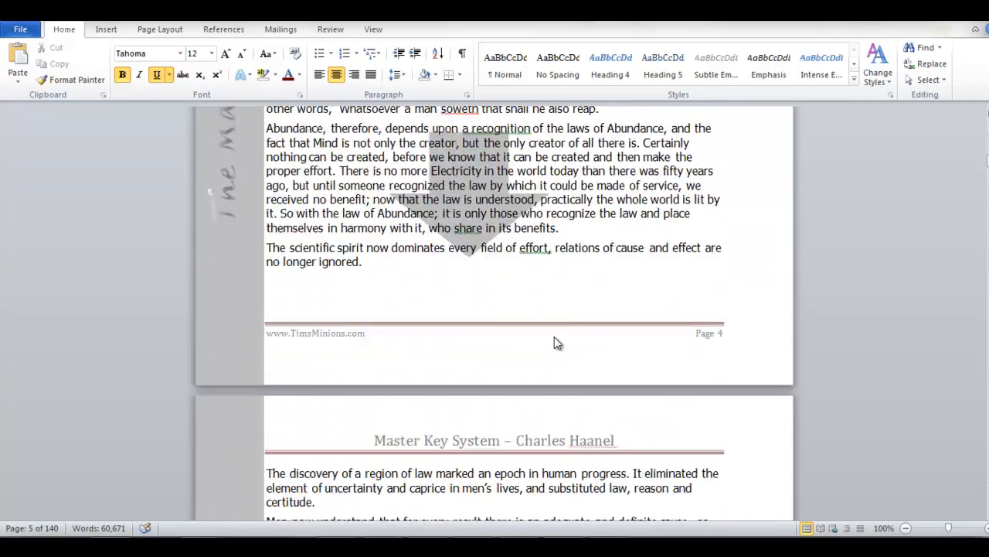
- Open the page 4 footer for editing and insert the picture masterkeysystemside.jpg from the ebook covers folder
scroll(557, 342, "down", 3)
double_click(572, 250)
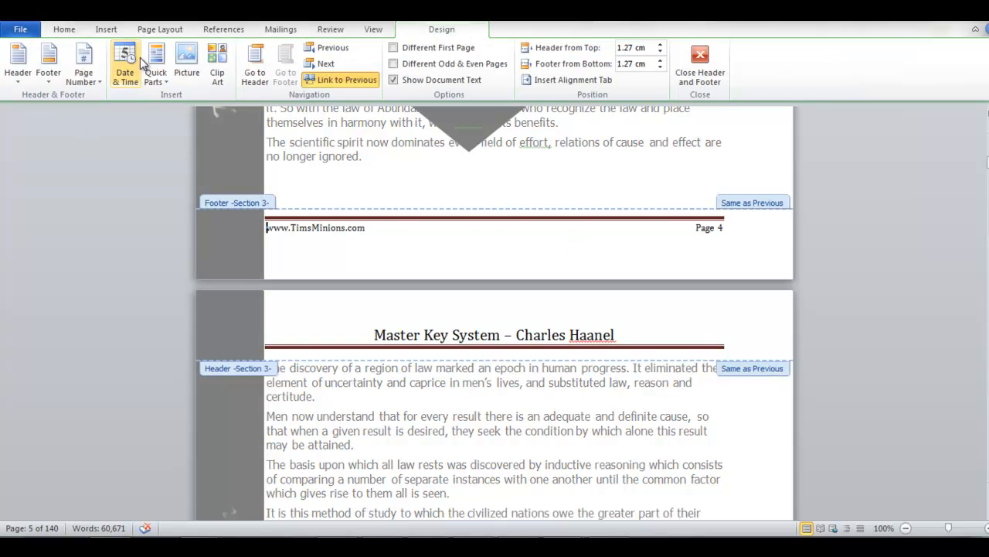
left_click(193, 69)
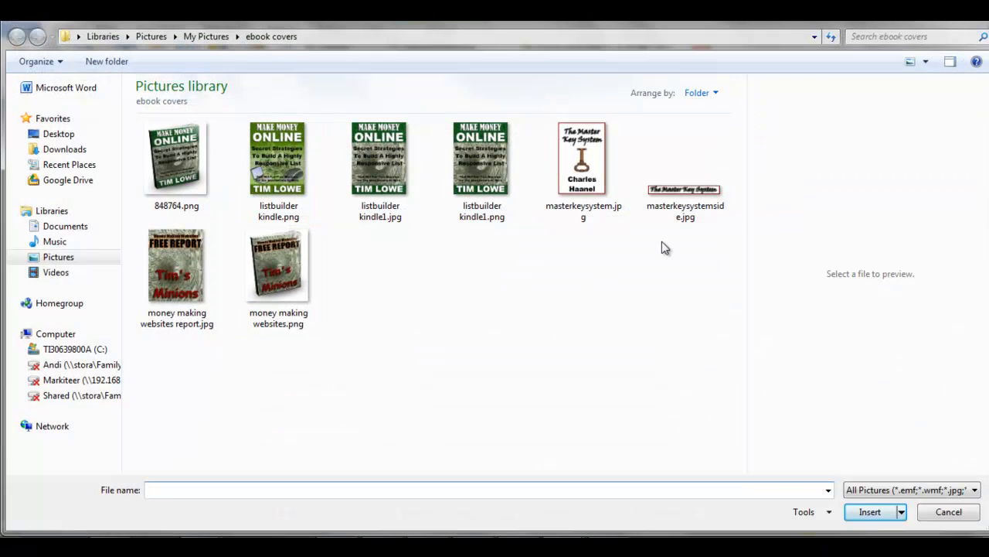
double_click(710, 192)
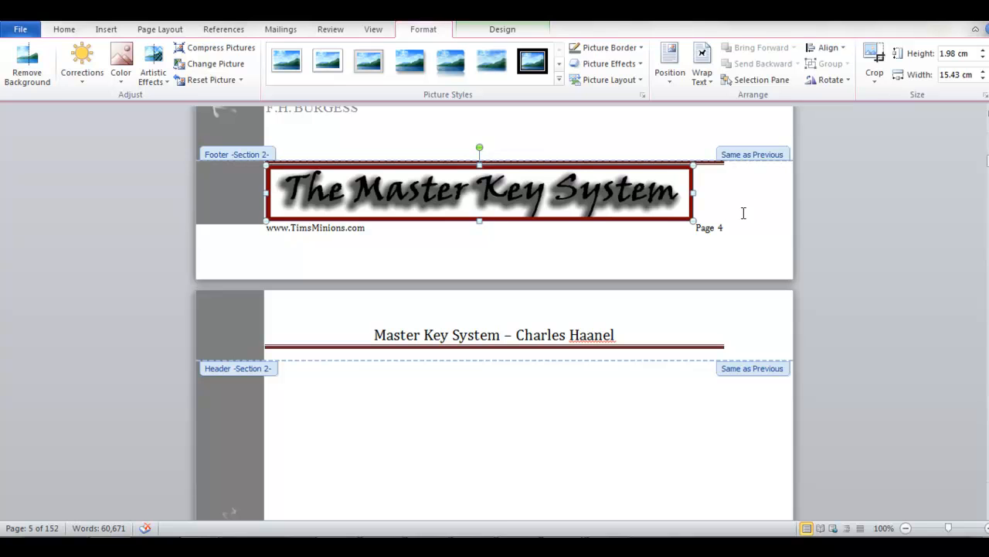
- Try to move the inserted title picture up out of the footer, and delete it
mouse_move(526, 199)
left_mouse_down()
mouse_move(512, 124)
mouse_move(530, 154)
mouse_move(554, 153)
left_mouse_up()
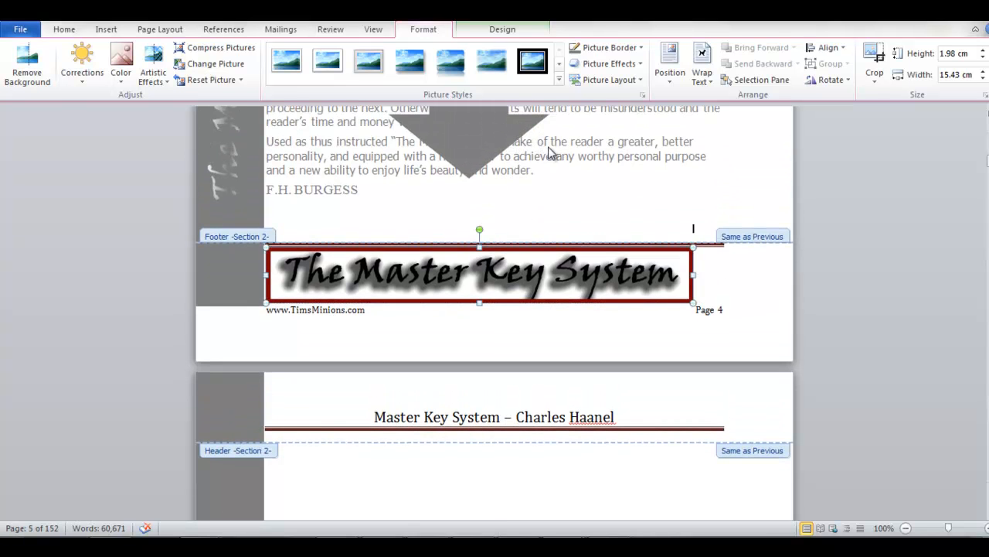
left_click_drag(557, 266, 558, 235)
left_click_drag(556, 176, 572, 222)
key("Delete")
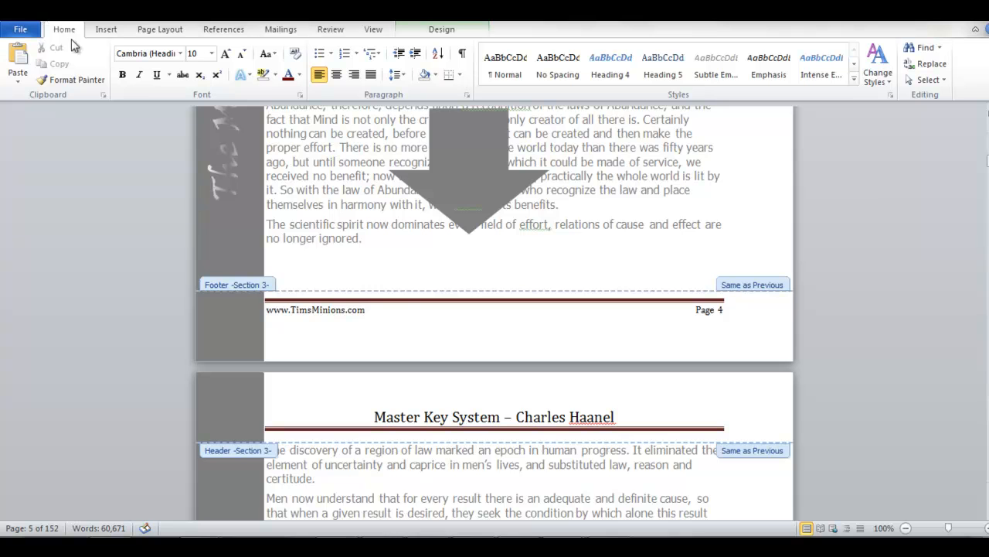
- Place the cursor on the blank line below the page 4 footer text and look over that page's header and footer graphics
scroll(561, 254, "up", 4)
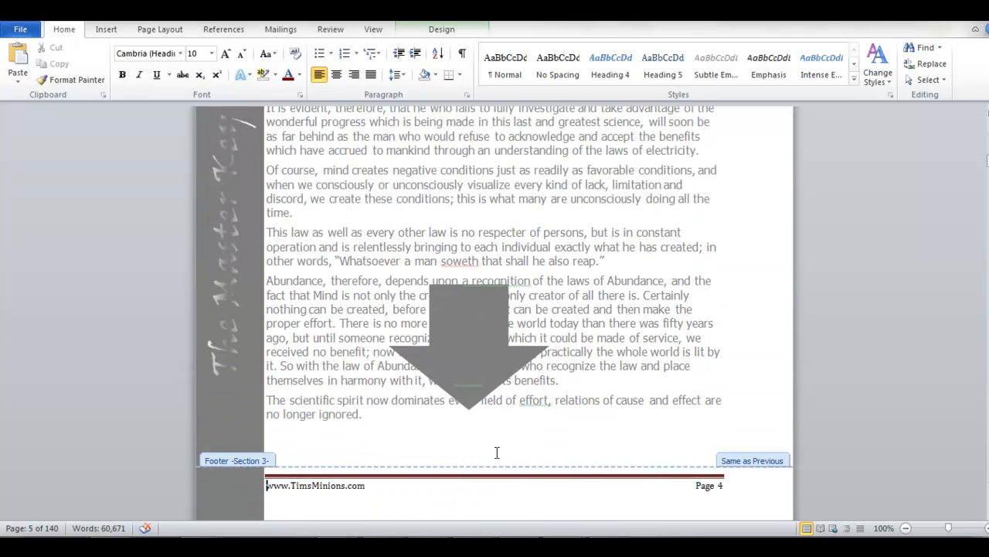
left_click(461, 509)
scroll(489, 473, "up", 6)
scroll(487, 469, "up", 4)
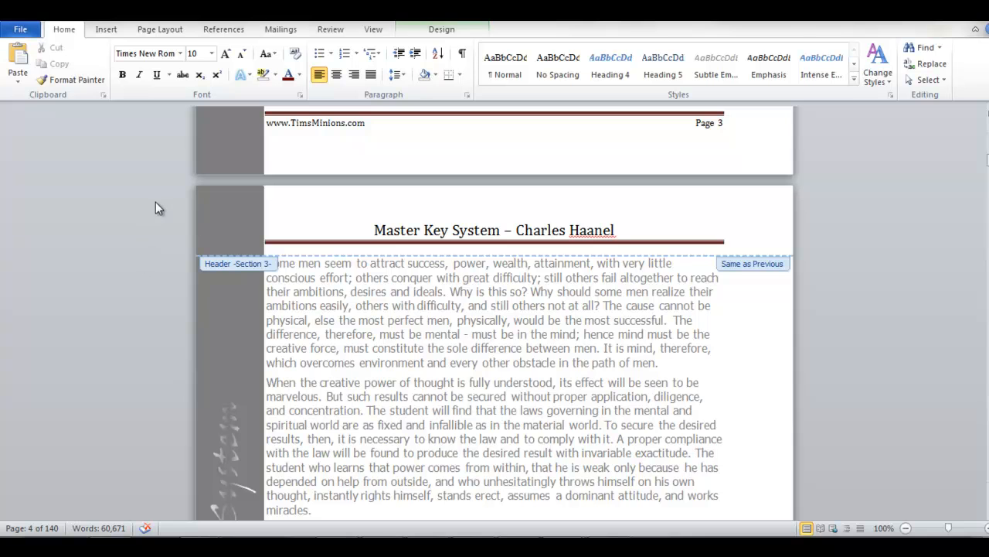
scroll(518, 344, "down", 4)
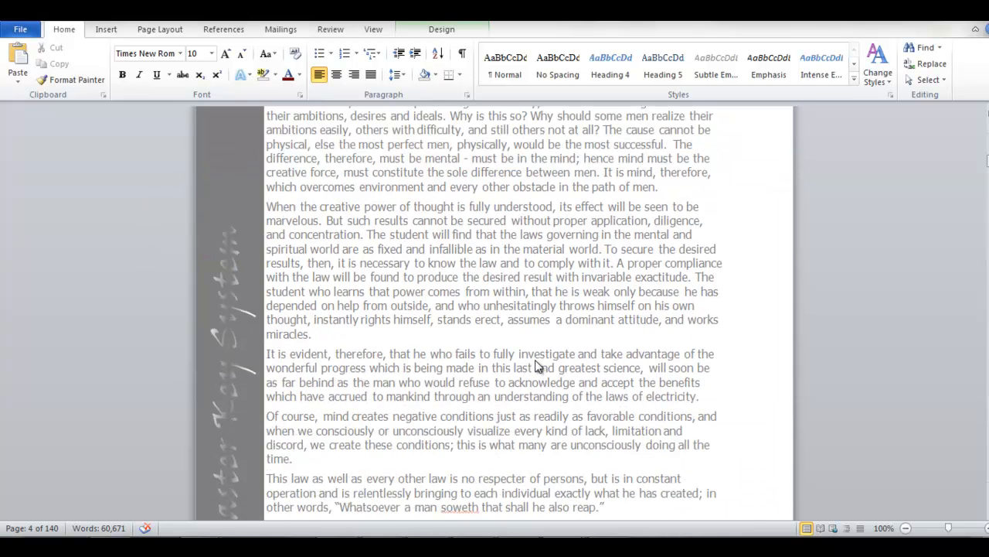
scroll(391, 309, "down", 4)
scroll(387, 319, "down", 4)
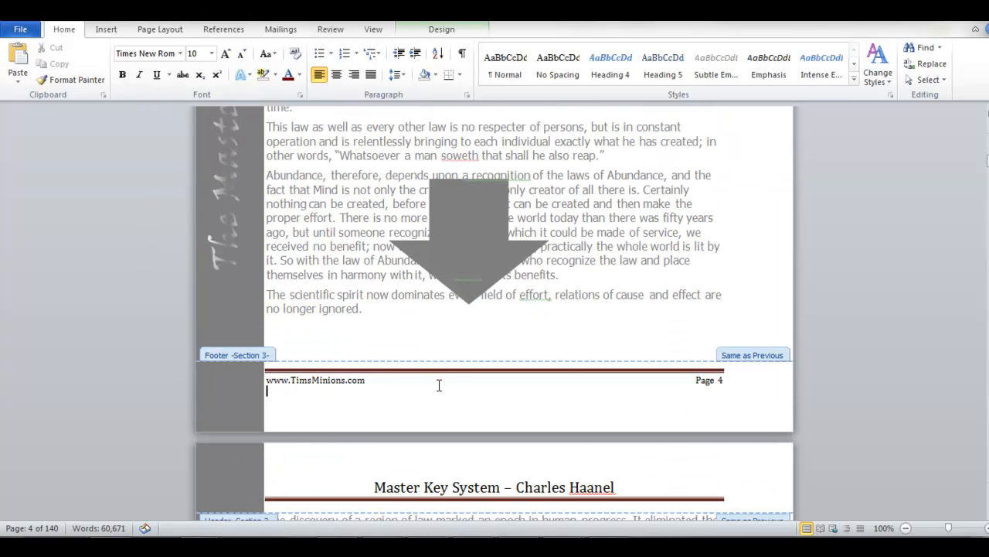
- Browse the available shapes, such as block arrows and callouts, for further header and footer graphics
scroll(278, 278, "up", 5)
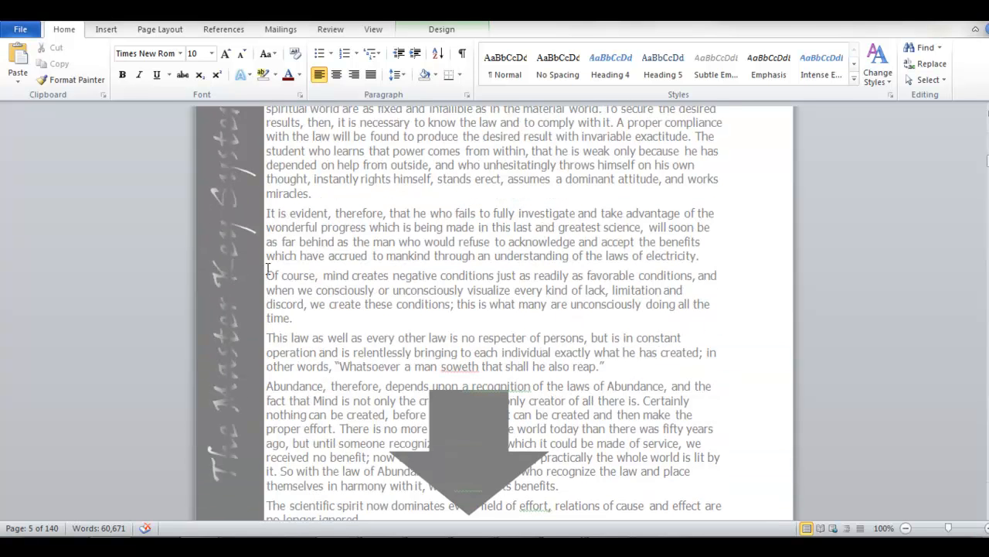
left_click(107, 30)
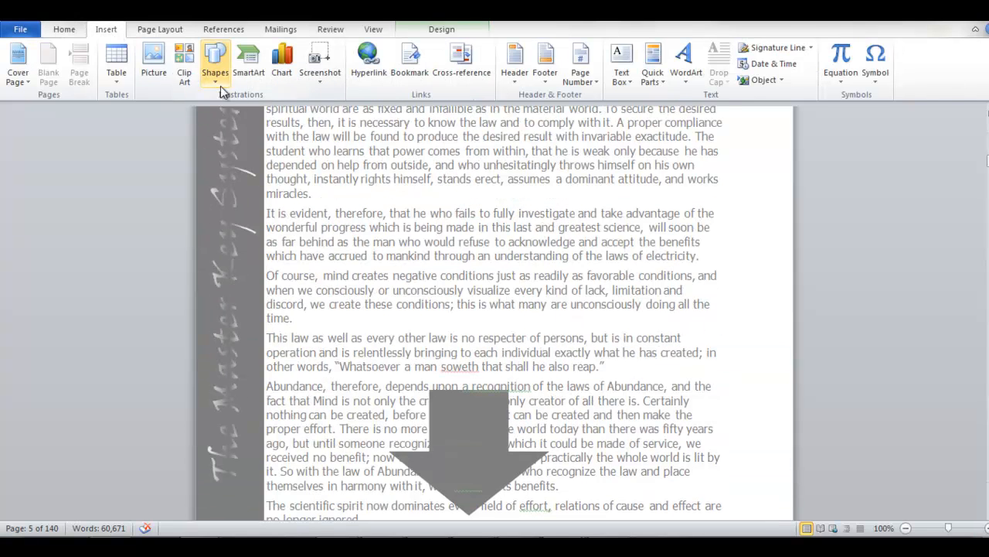
left_click(215, 62)
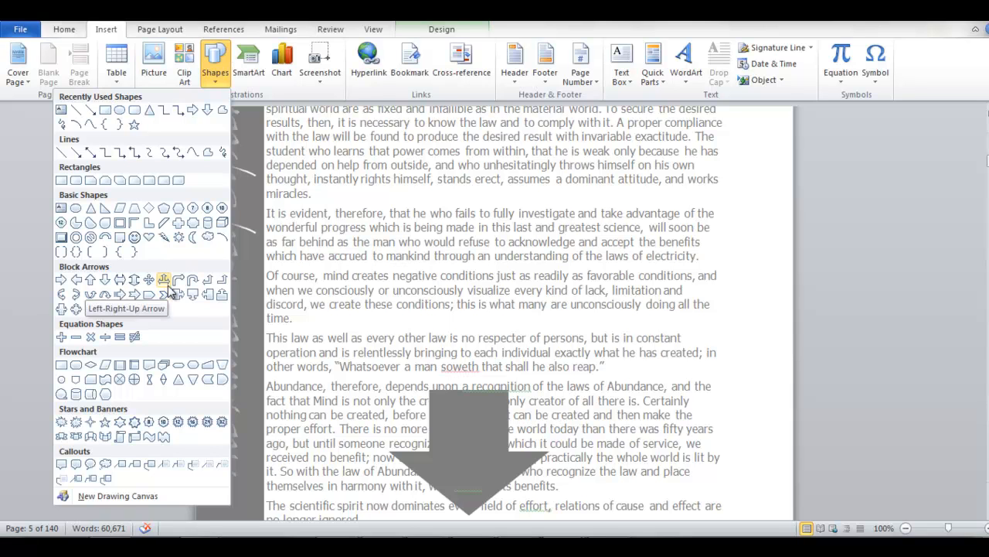
left_click(80, 468)
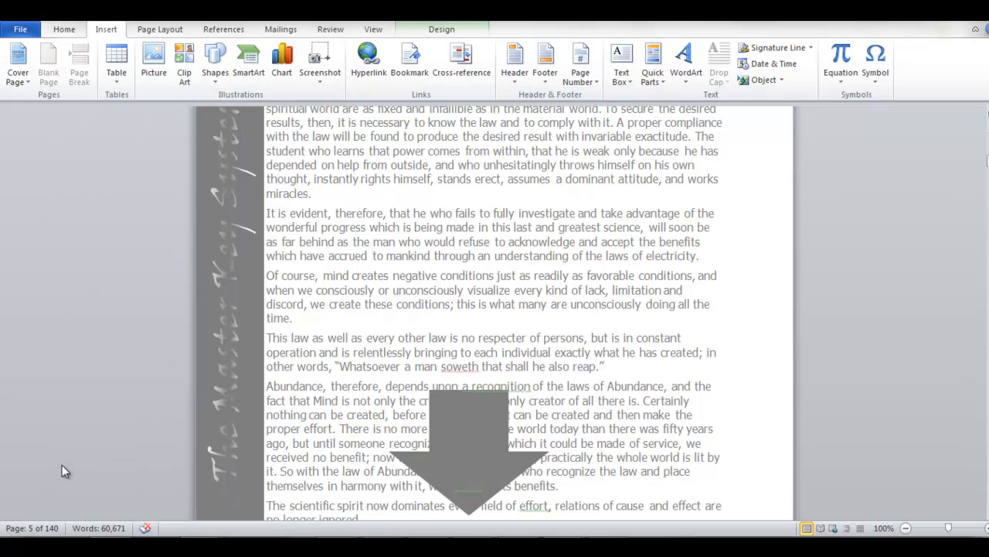
- Open the page 3 footer for editing and place a rectangular callout shape just above it, beside the arrow
scroll(628, 355, "down", 4)
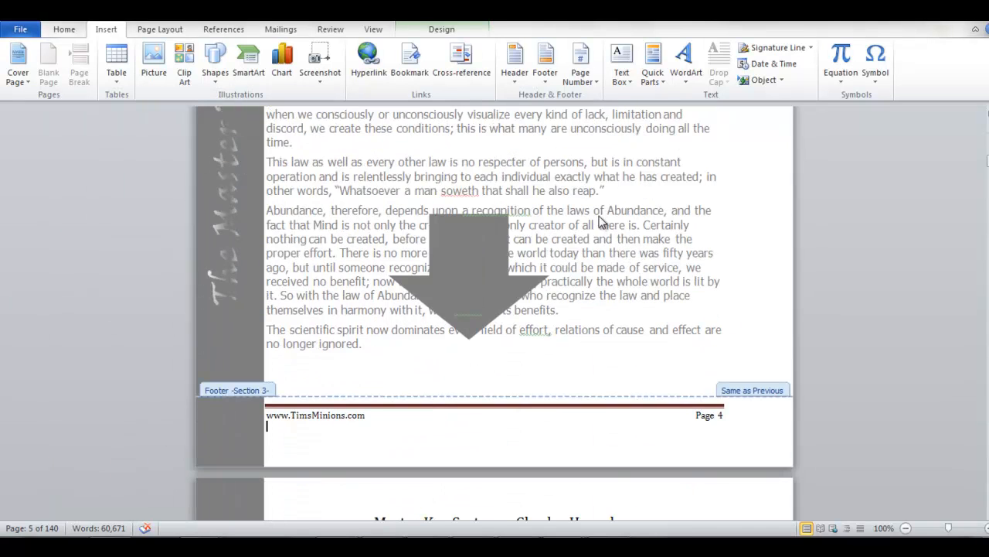
scroll(609, 209, "up", 20)
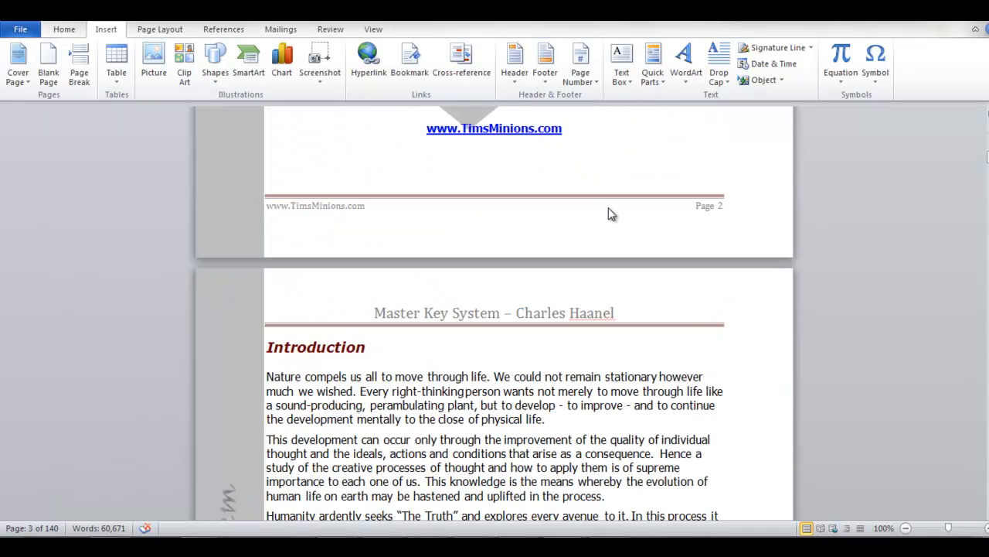
scroll(611, 201, "up", 2)
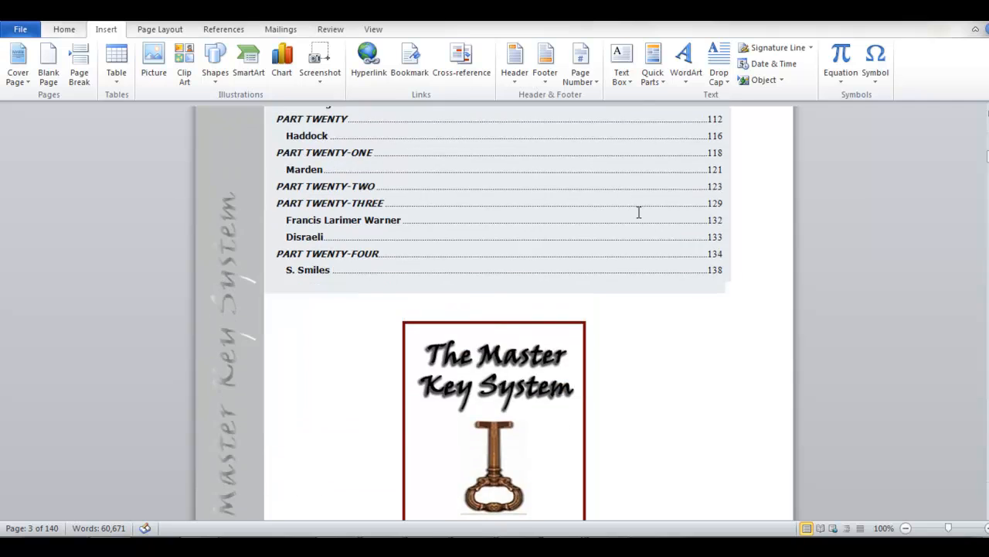
scroll(639, 212, "down", 20)
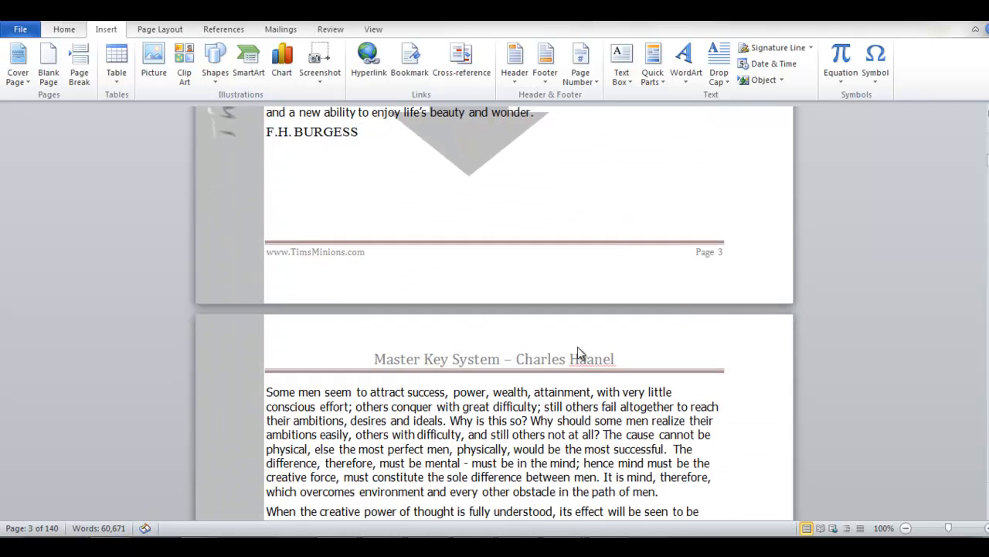
double_click(532, 266)
left_click(106, 30)
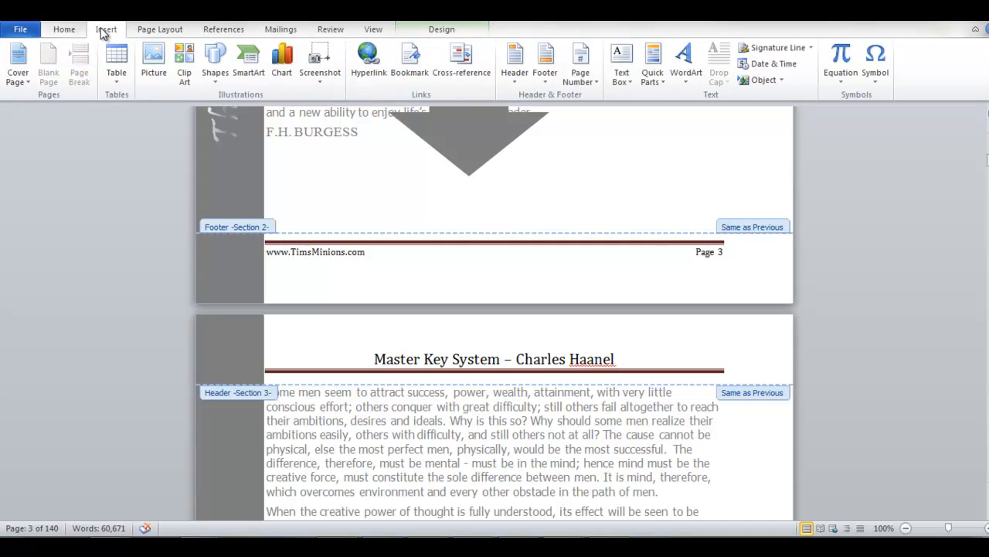
left_click(215, 66)
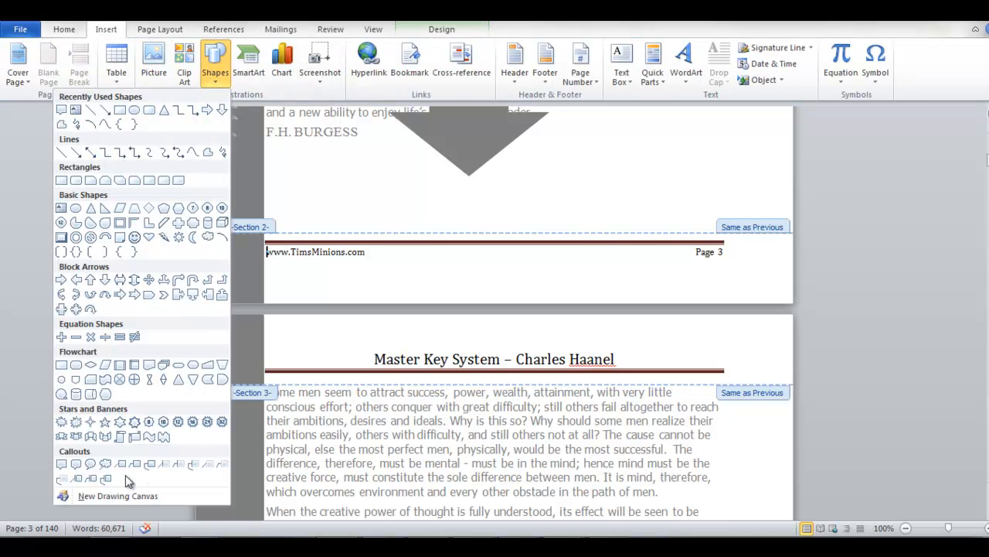
left_click(61, 465)
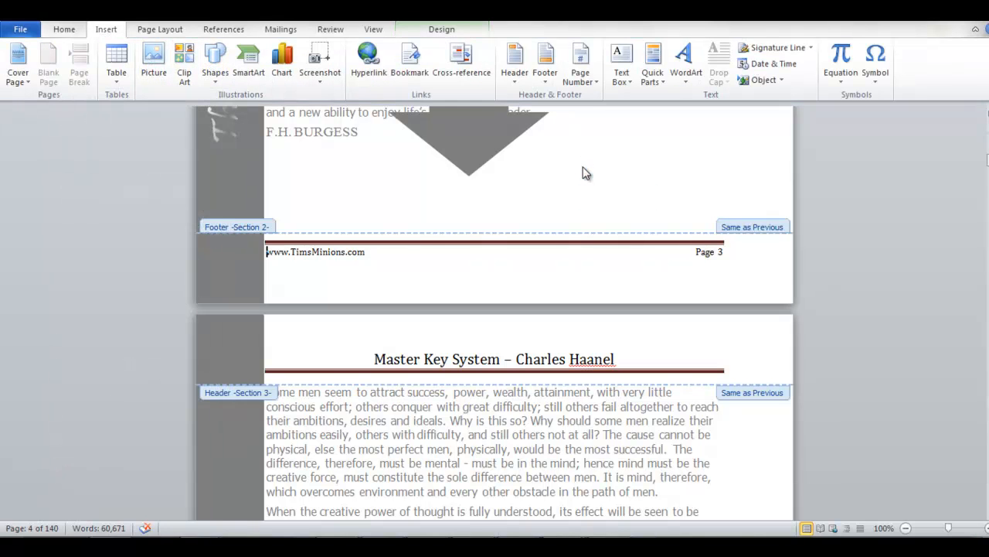
left_click(583, 167)
- Enlarge the callout to about 4.29 cm high and 7.12 cm wide, and return to the body text
scroll(705, 207, "up", 3)
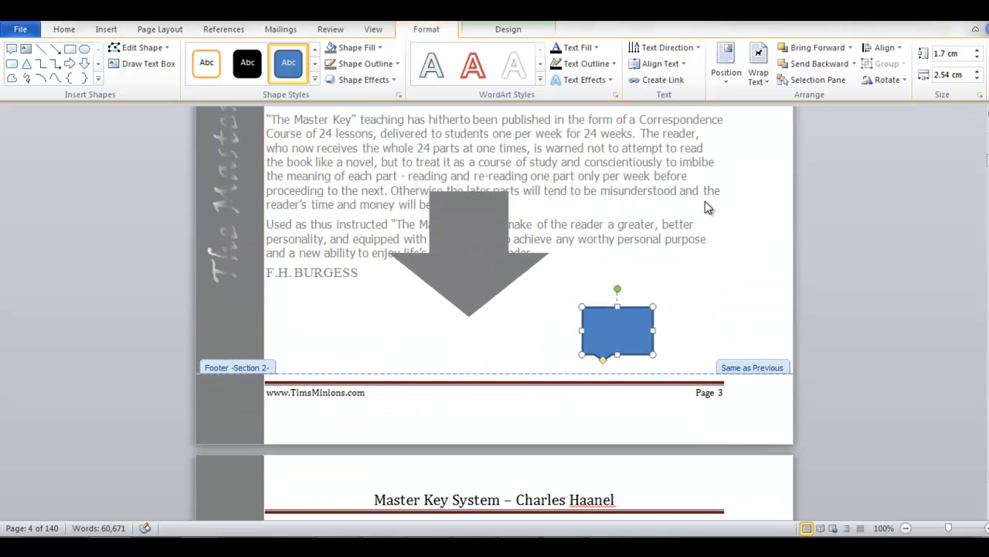
left_click_drag(653, 306, 779, 236)
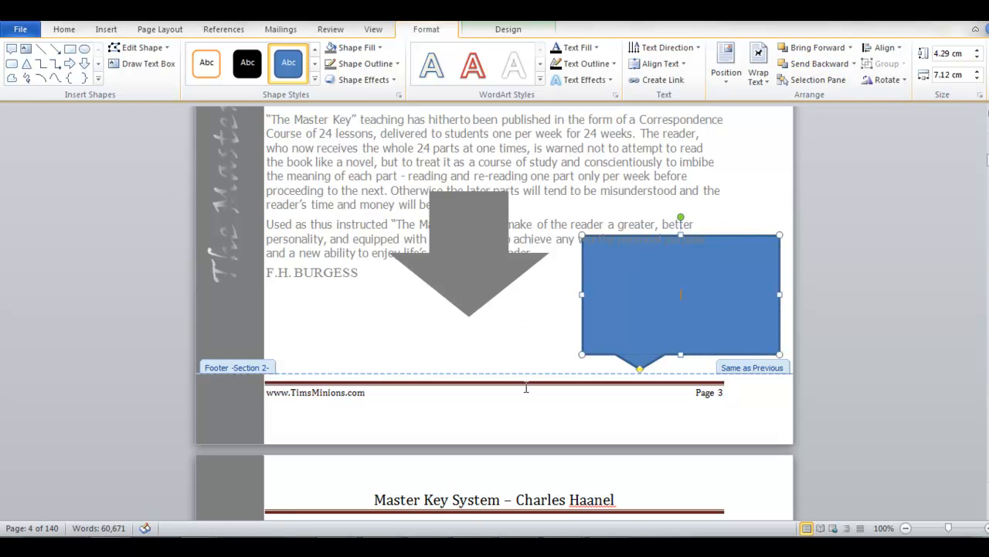
double_click(354, 297)
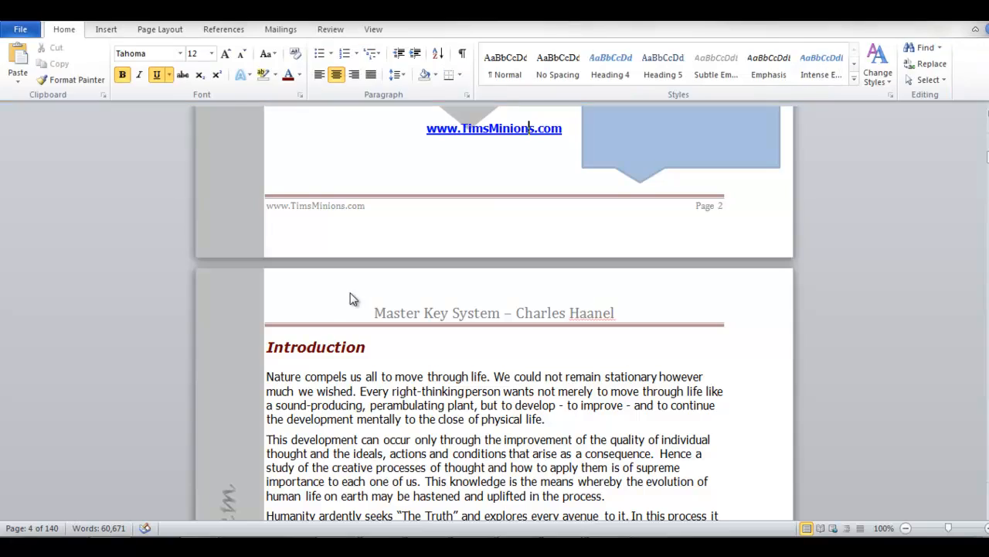
- Look through the pages up to Part Three to check how the callout and arrow repeat over the text
scroll(354, 295, "up", 3)
scroll(354, 295, "down", 15)
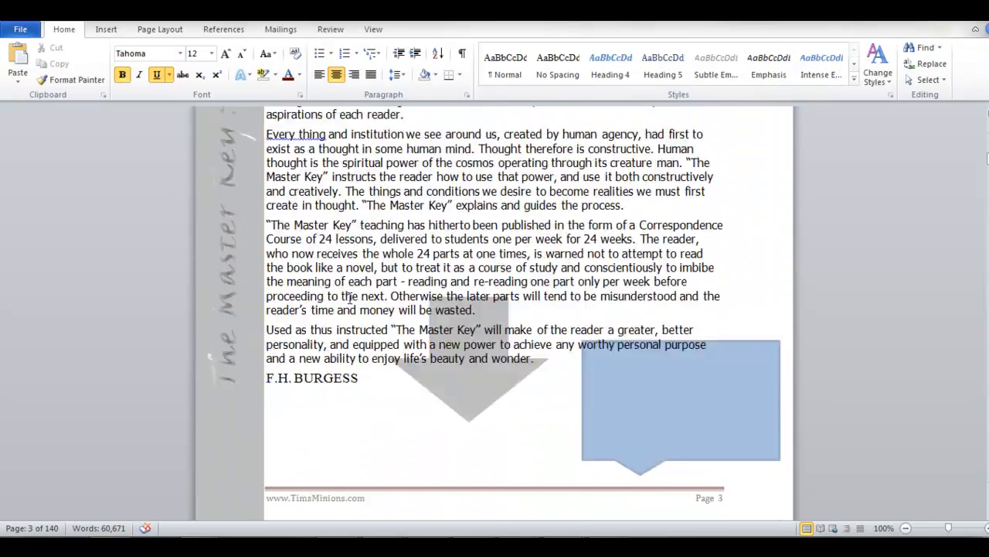
scroll(346, 297, "down", 15)
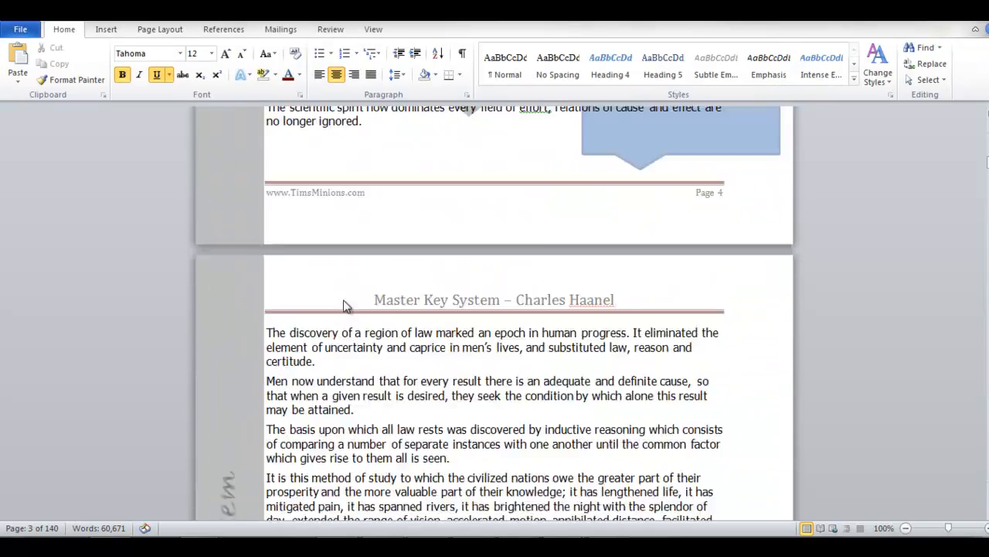
scroll(346, 304, "down", 15)
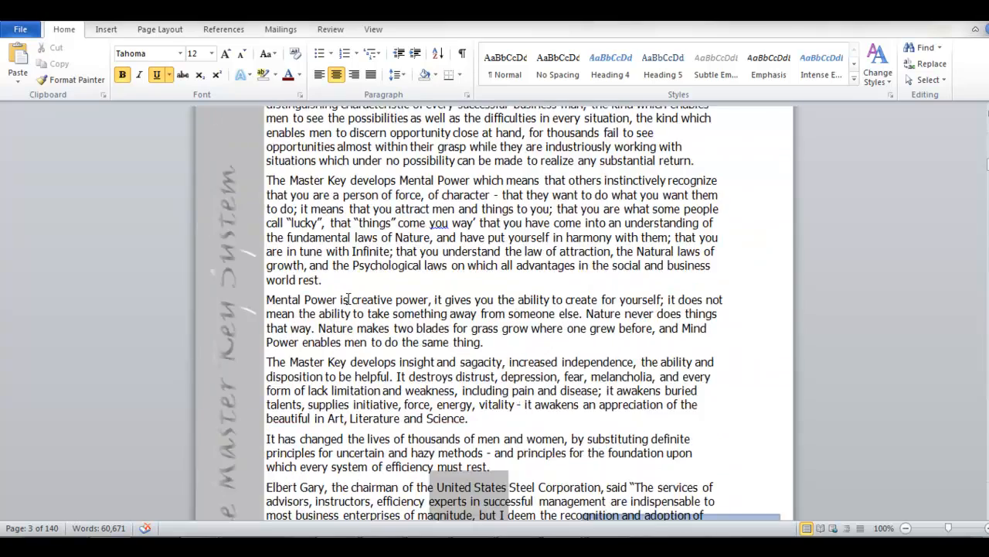
scroll(348, 302, "down", 15)
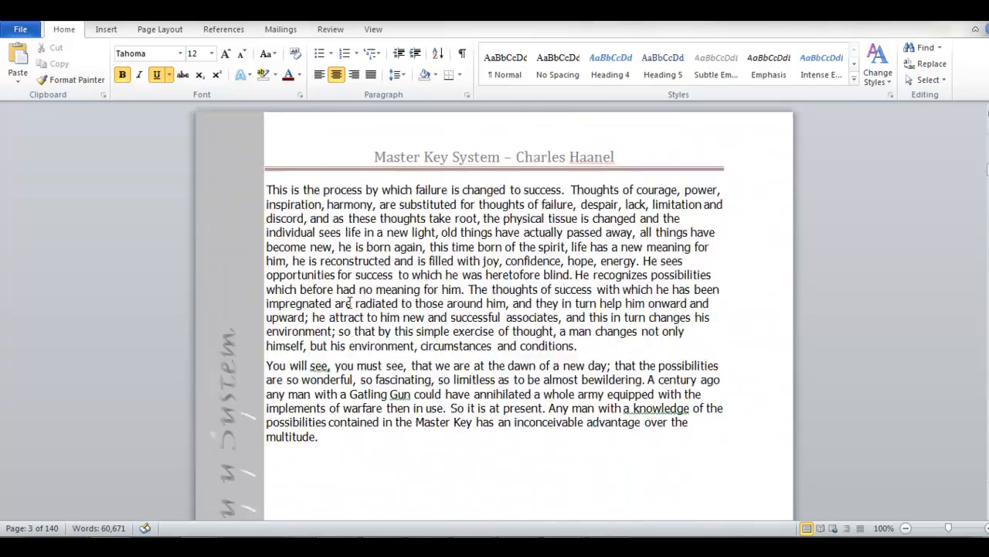
scroll(354, 305, "down", 18)
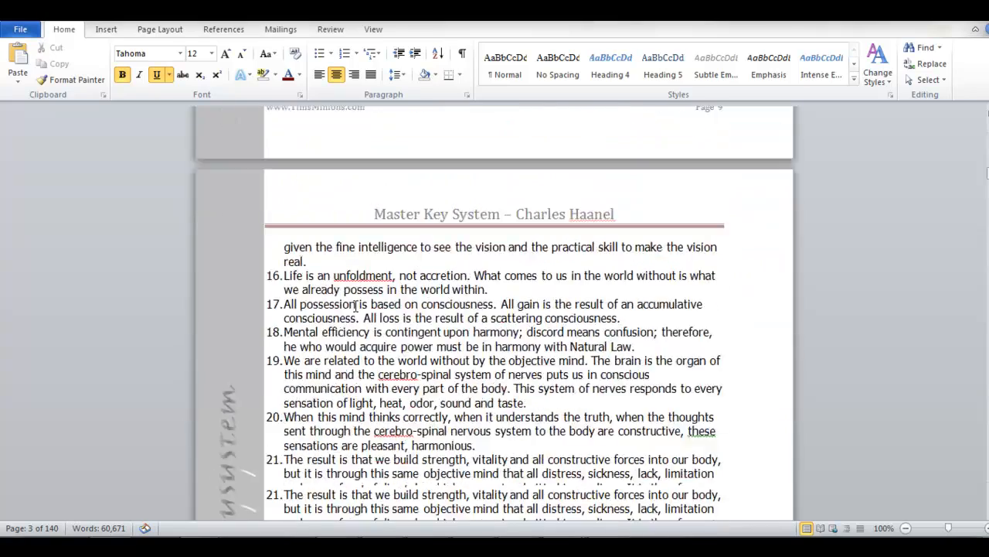
scroll(354, 313, "down", 20)
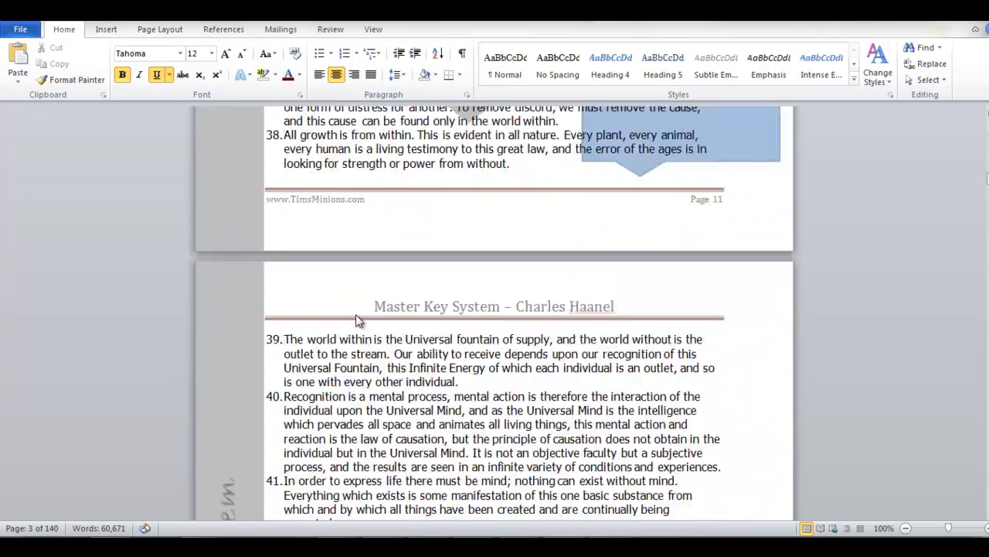
scroll(358, 317, "down", 20)
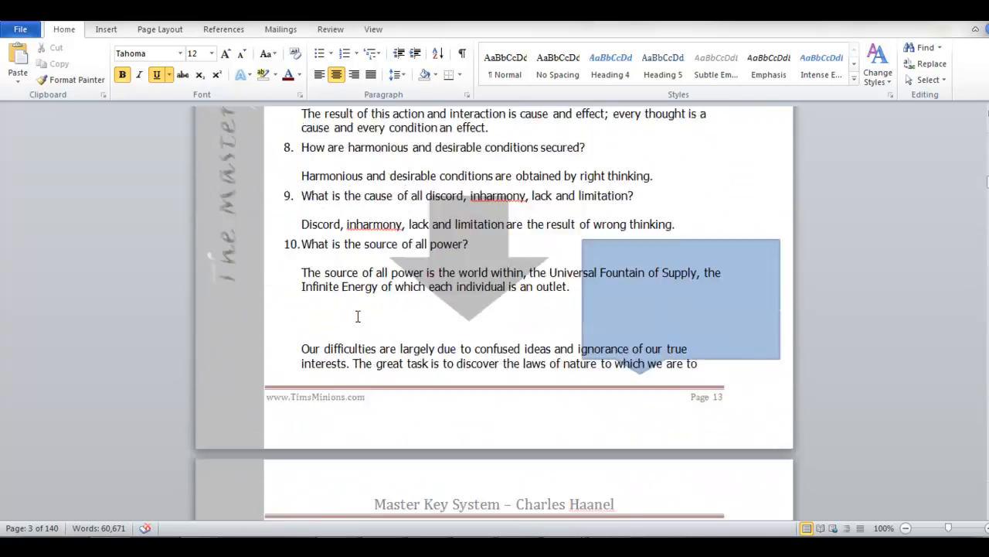
scroll(361, 326, "down", 20)
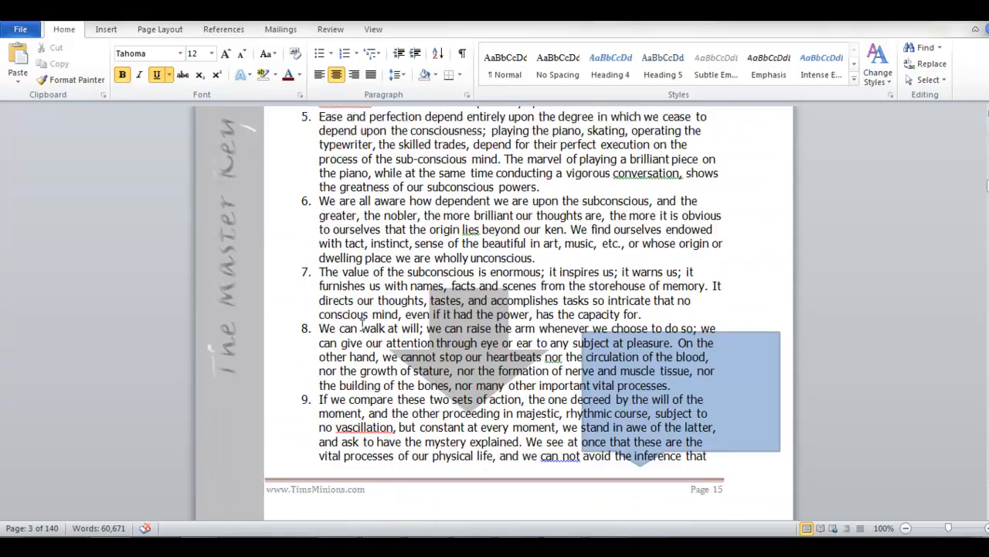
scroll(364, 327, "down", 15)
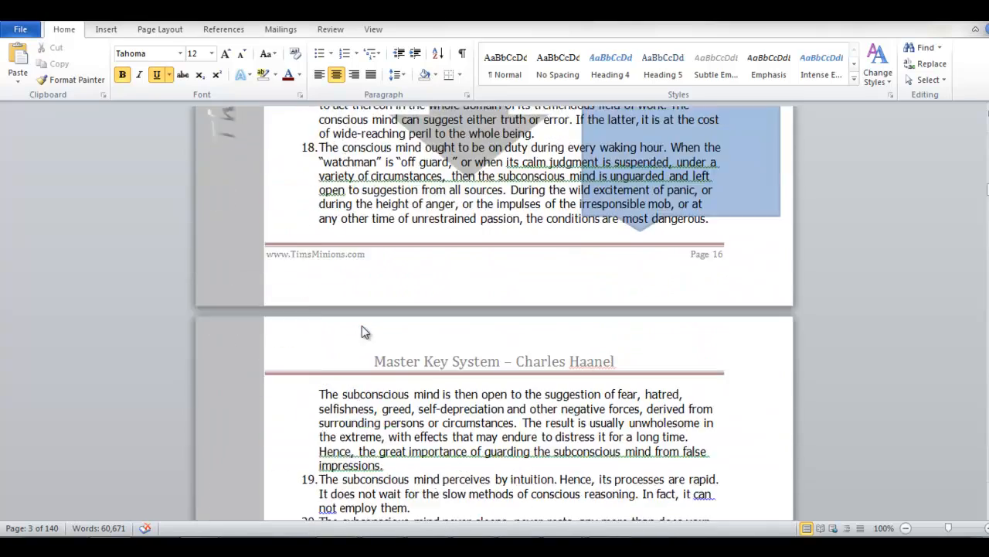
scroll(362, 325, "down", 18)
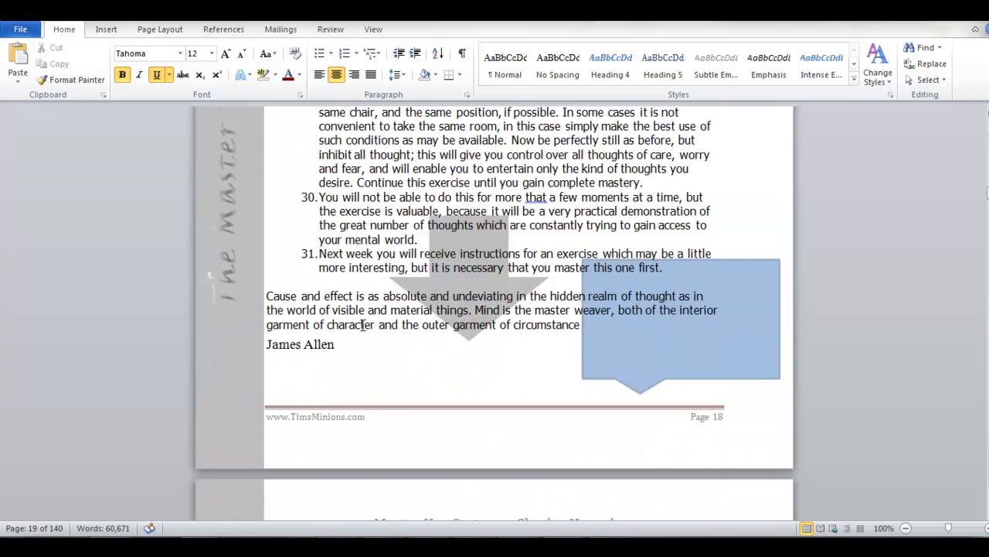
scroll(362, 325, "down", 20)
scroll(363, 325, "down", 15)
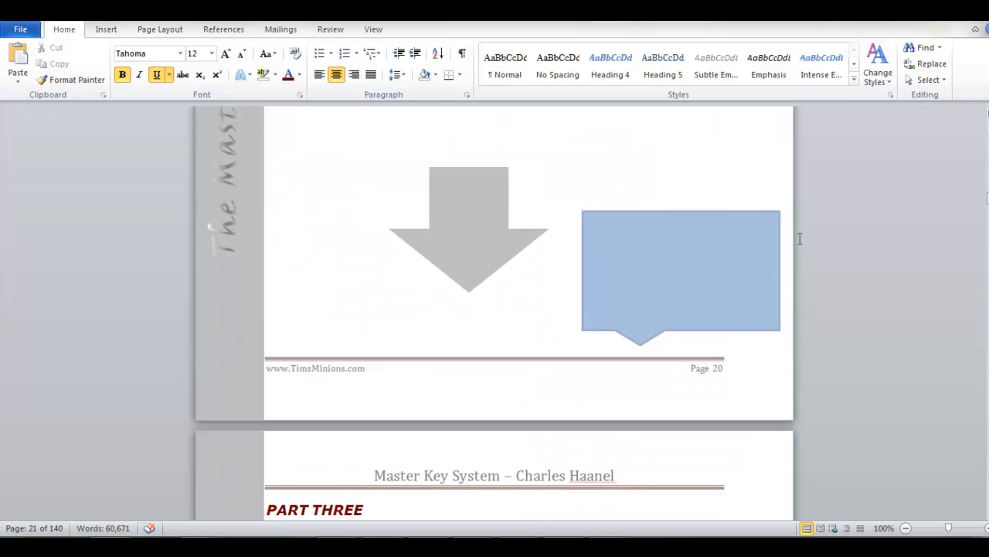
- Return to the start of the document and look over the cover page and table of contents
left_click_drag(987, 202, 988, 150)
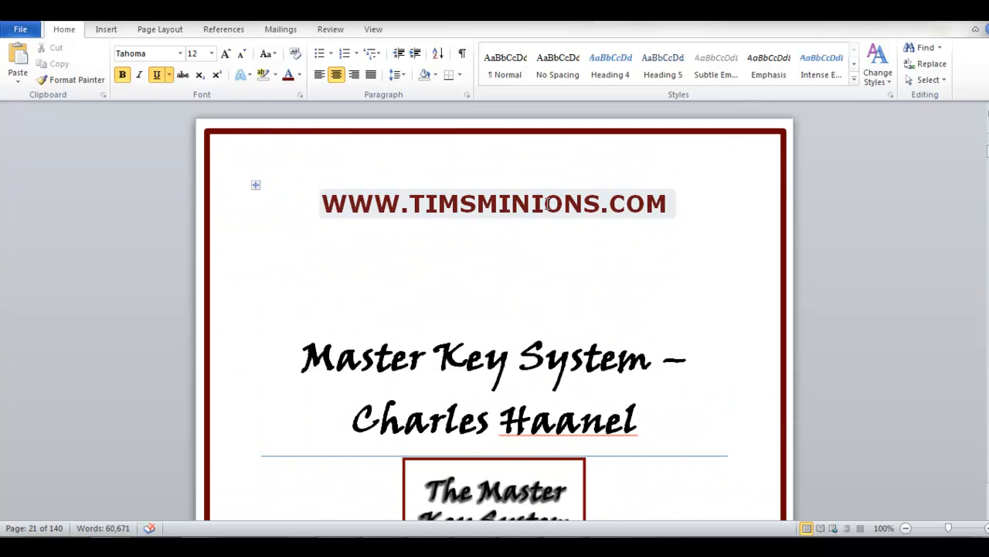
scroll(420, 230, "down", 15)
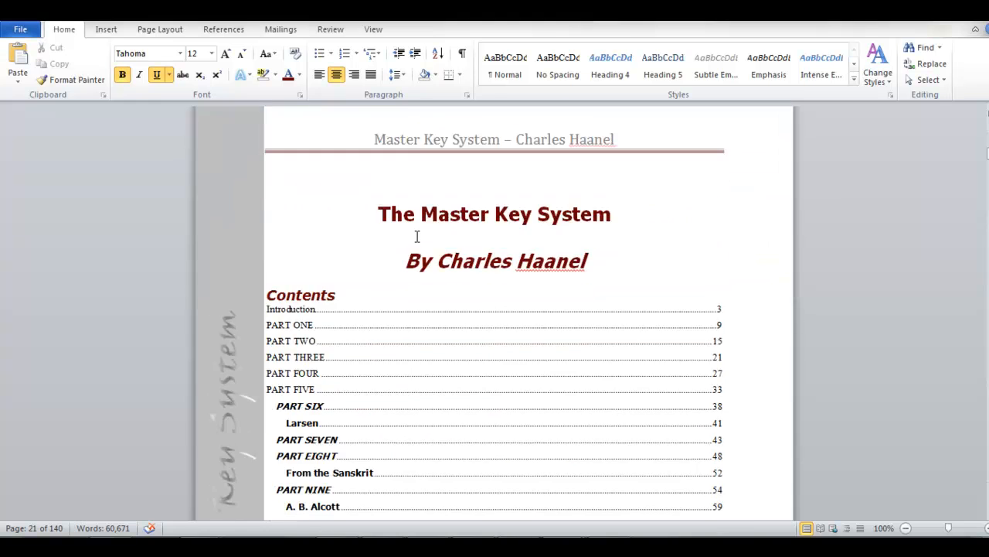
scroll(416, 236, "down", 3)
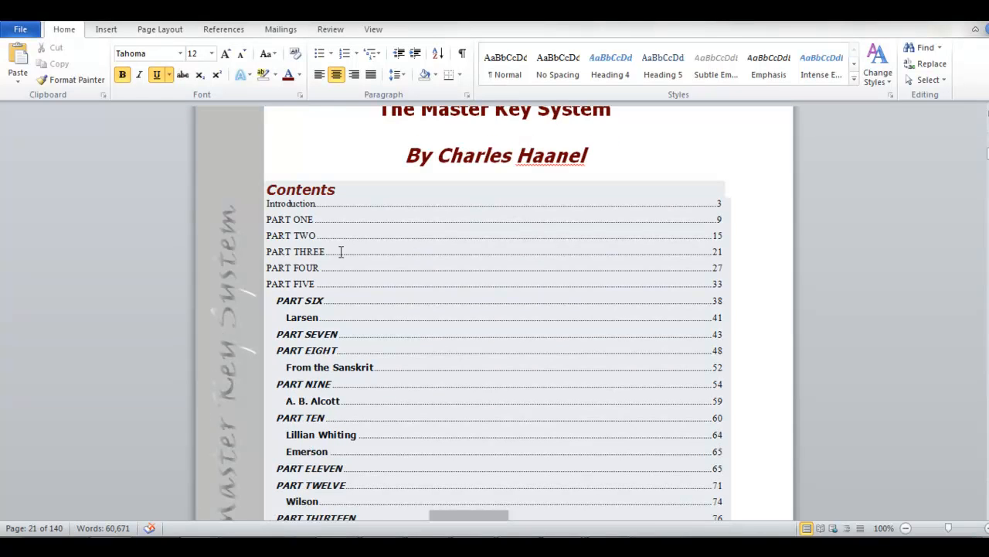
scroll(340, 252, "down", 2)
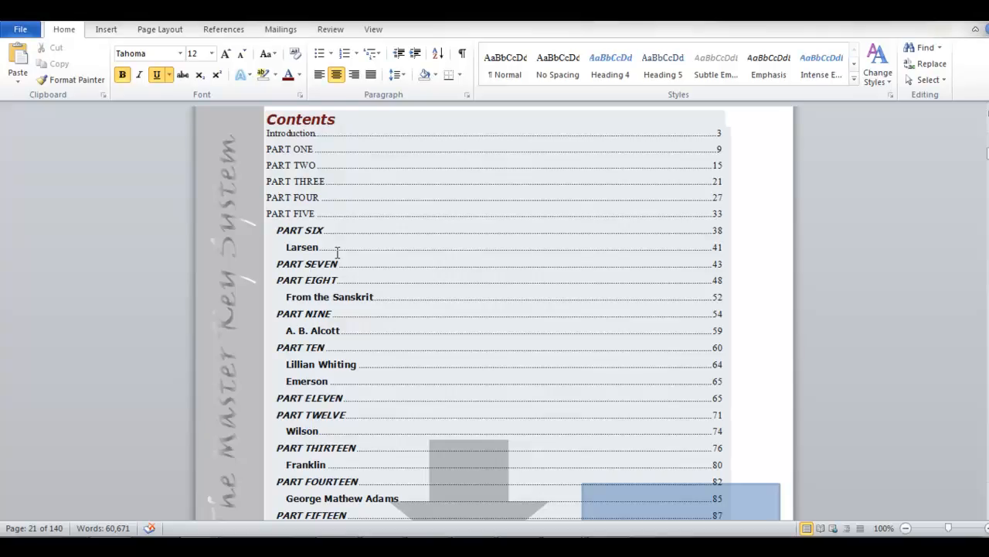